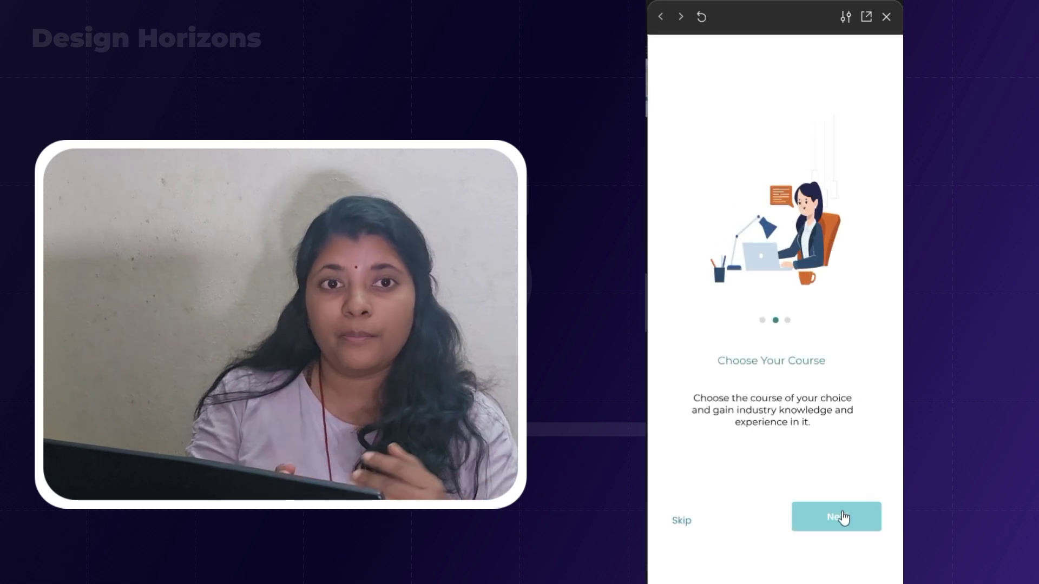
Advance through onboarding, log in with e-mail and password, and submit the verification code.
click(842, 518)
click(842, 515)
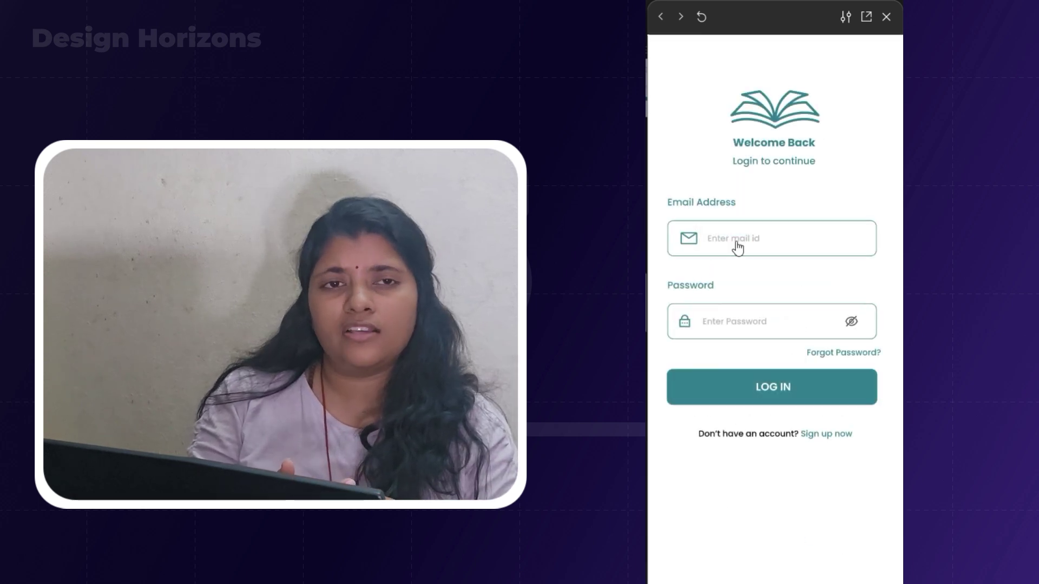
click(735, 241)
click(745, 321)
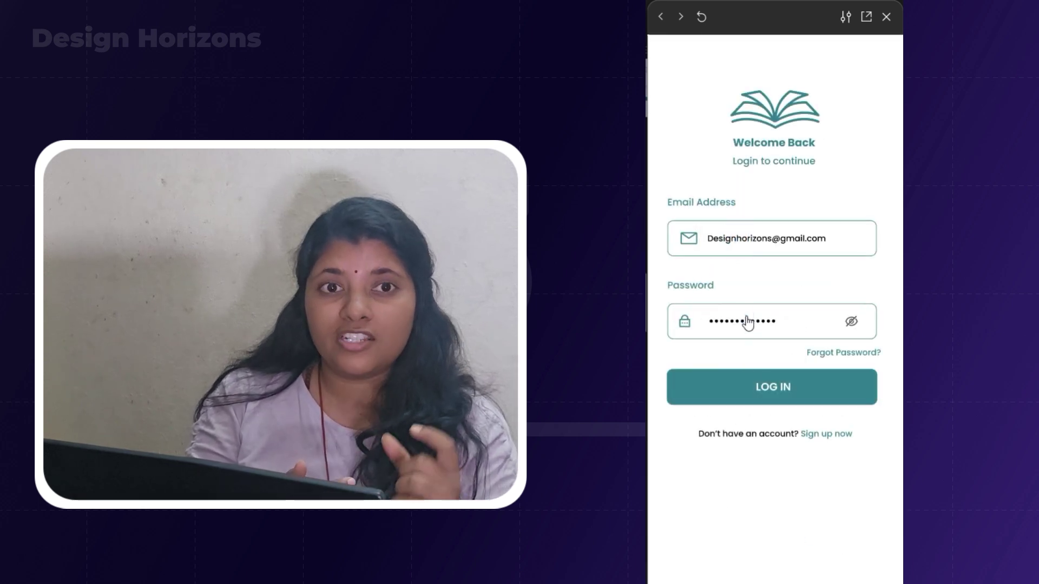
click(769, 374)
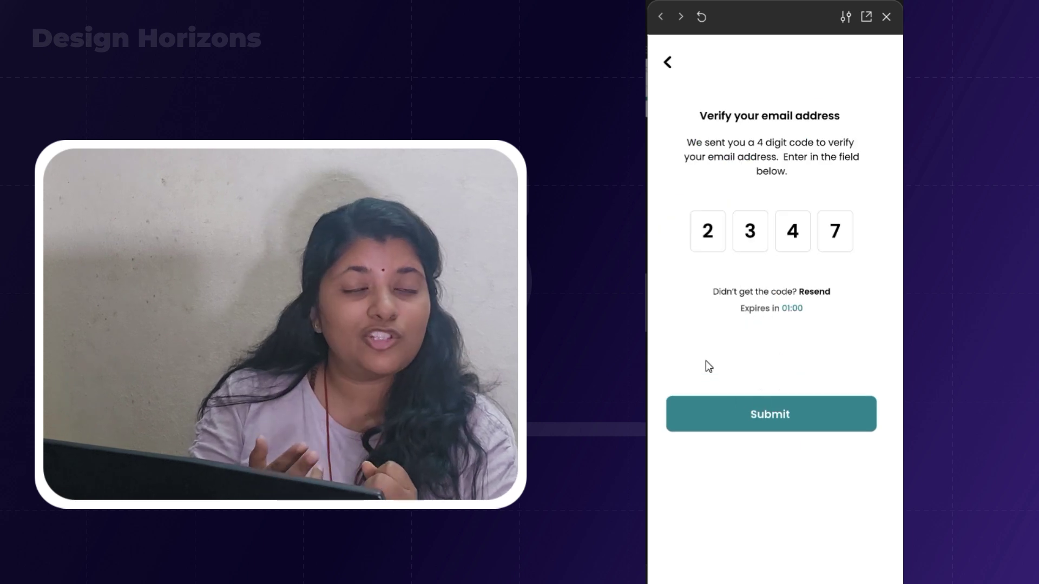
click(778, 422)
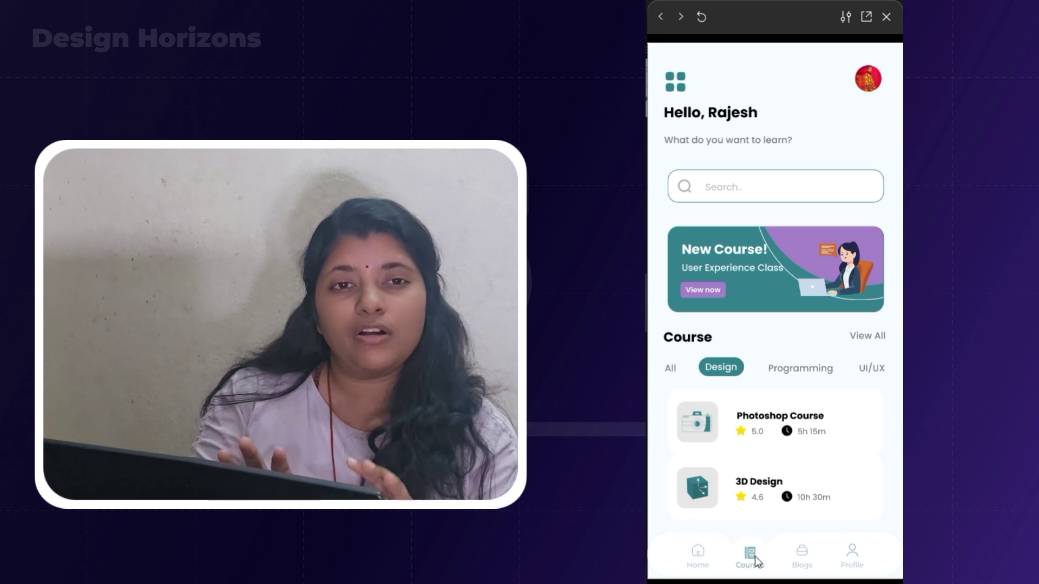
Try the Blogs, Courses, Home and Profile tabs in the app's bottom navigation.
click(805, 558)
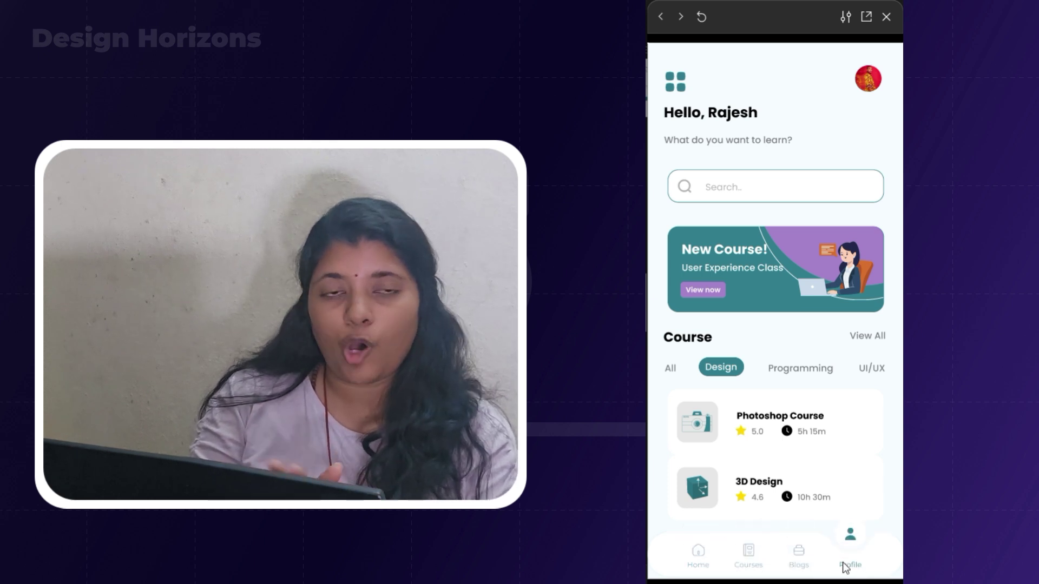
click(800, 562)
click(745, 565)
click(695, 565)
click(758, 560)
click(805, 558)
click(857, 565)
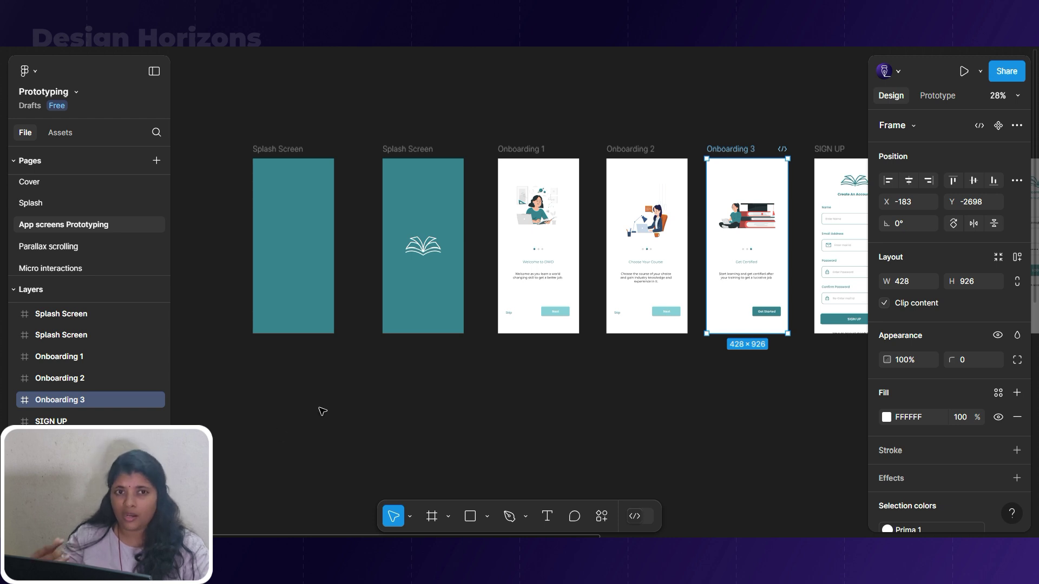
Delete the blank splash frame and duplicate the logo splash screen beside the original.
scroll(412, 412, down, 5)
scroll(387, 404, up, 5)
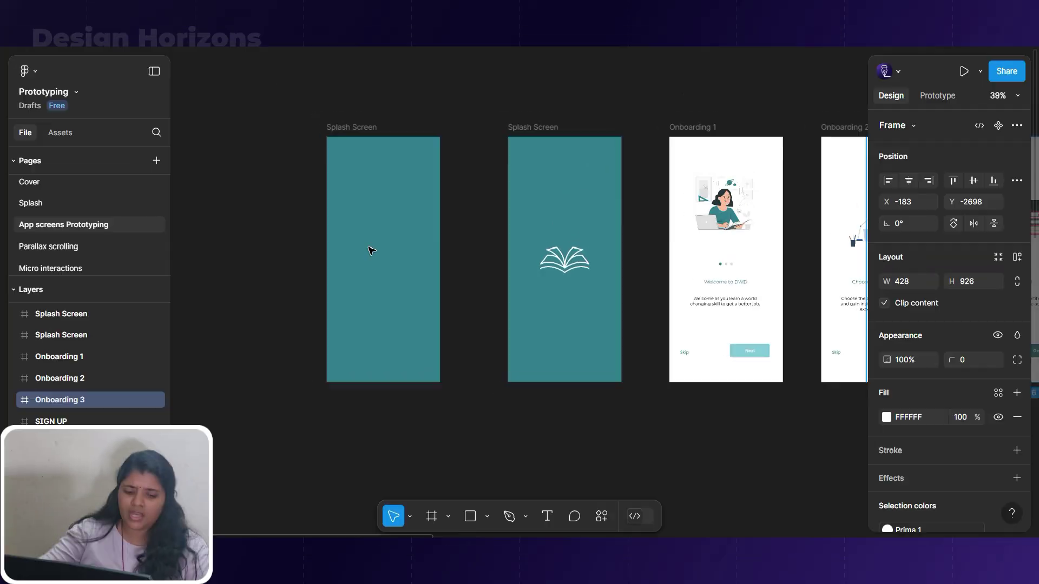
click(333, 128)
drag(333, 128, 284, 129)
drag(533, 126, 446, 127)
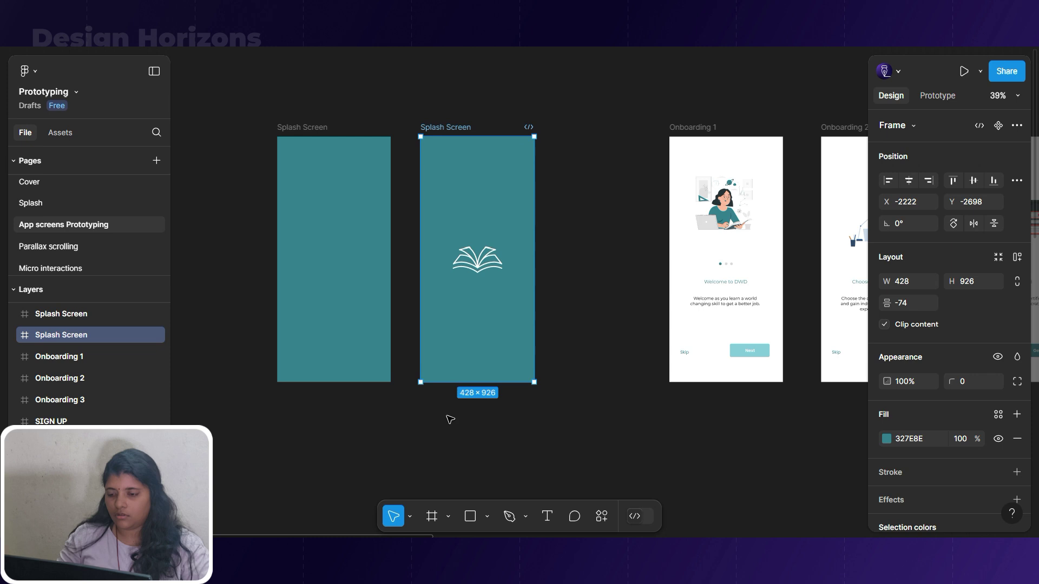
scroll(450, 419, left, 3)
click(379, 129)
key(Delete)
drag(521, 128, 359, 139)
Rotate the upper-left and upper-right book page vectors toward the spine.
click(377, 260)
scroll(377, 257, up, 3)
double_click(413, 265)
click(403, 268)
scroll(402, 269, up, 5)
double_click(414, 246)
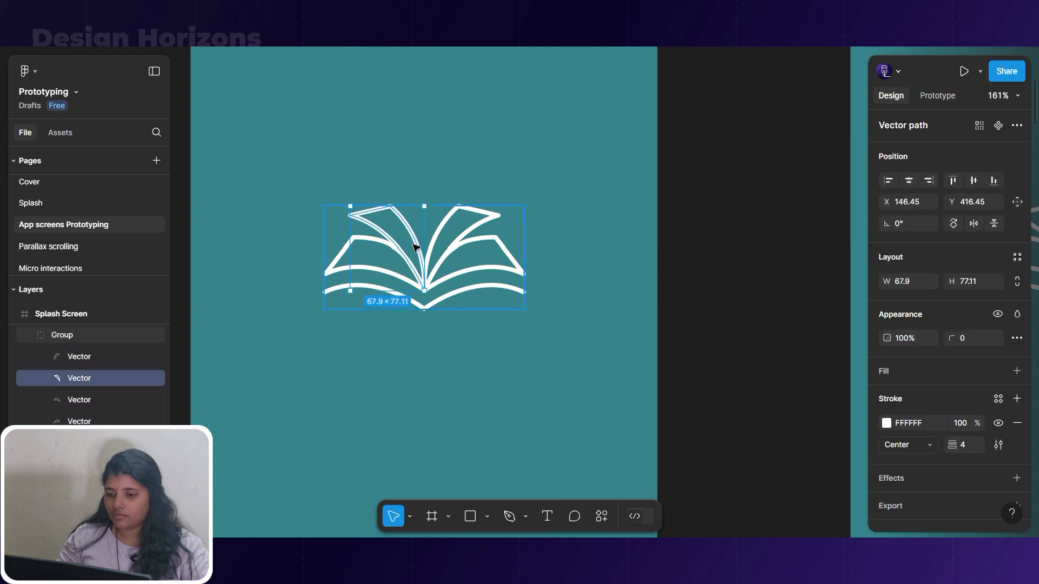
drag(347, 202, 389, 199)
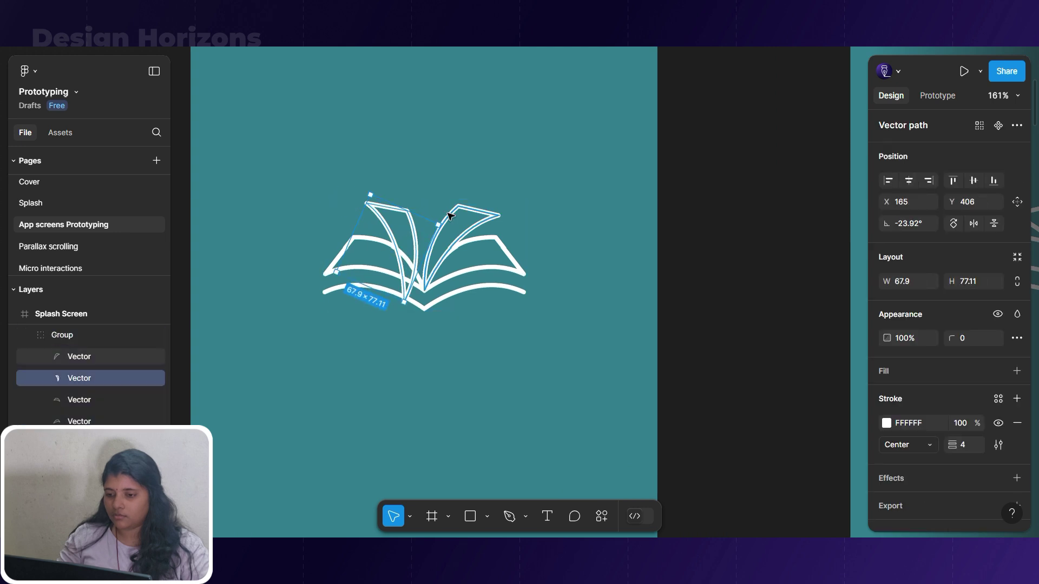
click(456, 212)
drag(498, 198, 475, 194)
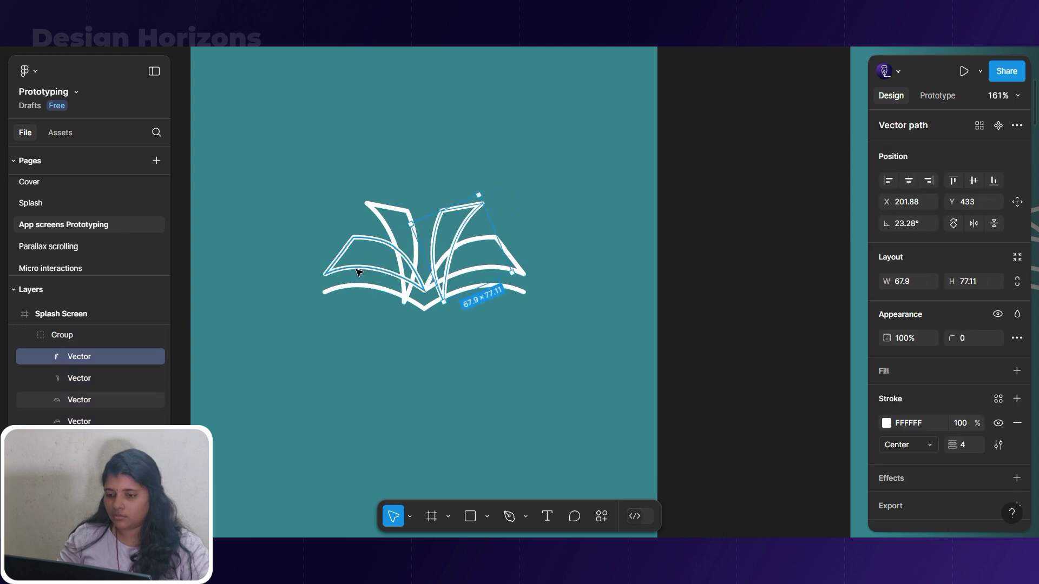
Rotate the lower book pages upward and shorten the book's bottom curve.
click(340, 255)
drag(323, 232, 334, 222)
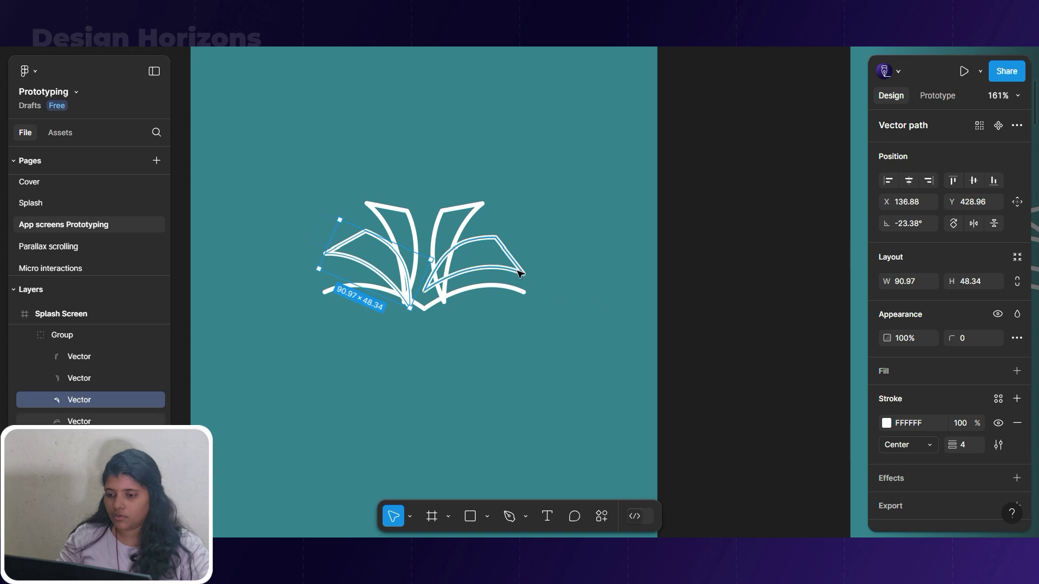
click(520, 289)
drag(531, 301, 537, 272)
click(425, 307)
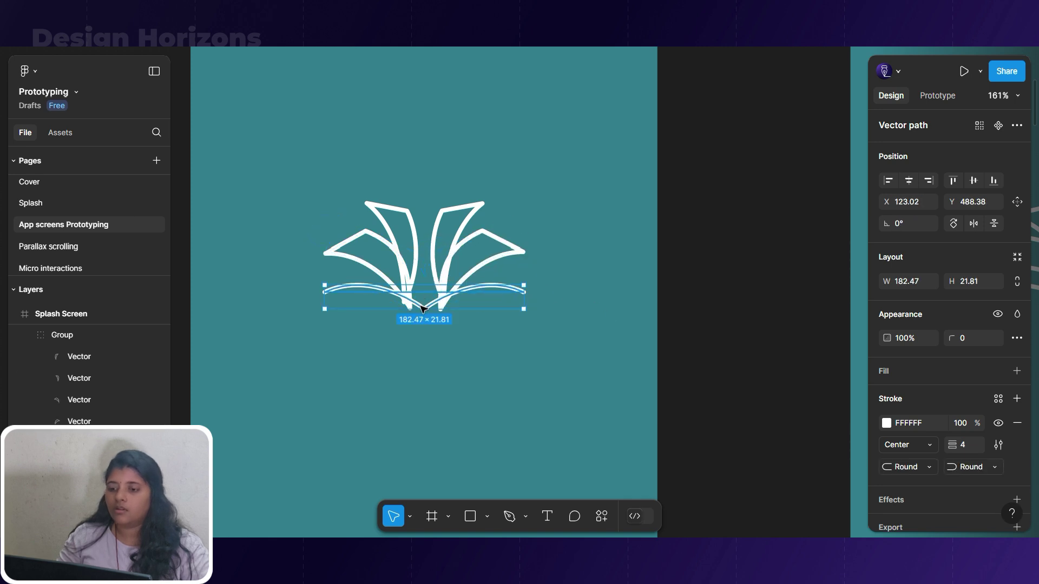
drag(526, 309, 434, 314)
Scale the logo group down to 79.3×45.02 and set its stroke opacity to 0%.
scroll(434, 314, down, 5)
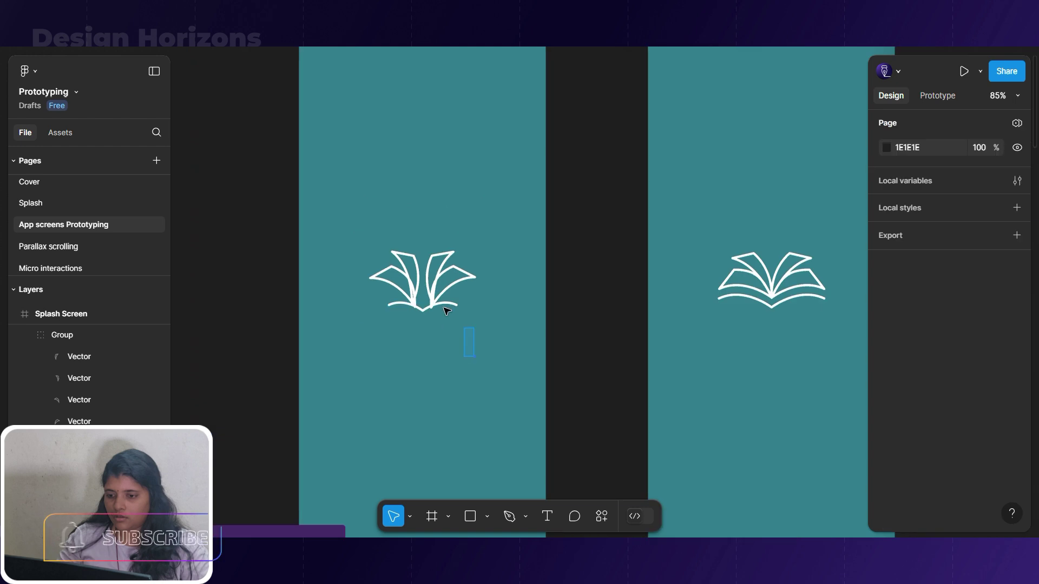
click(449, 287)
key(Escape)
click(443, 211)
key(Escape)
drag(481, 338, 416, 243)
drag(478, 249, 424, 290)
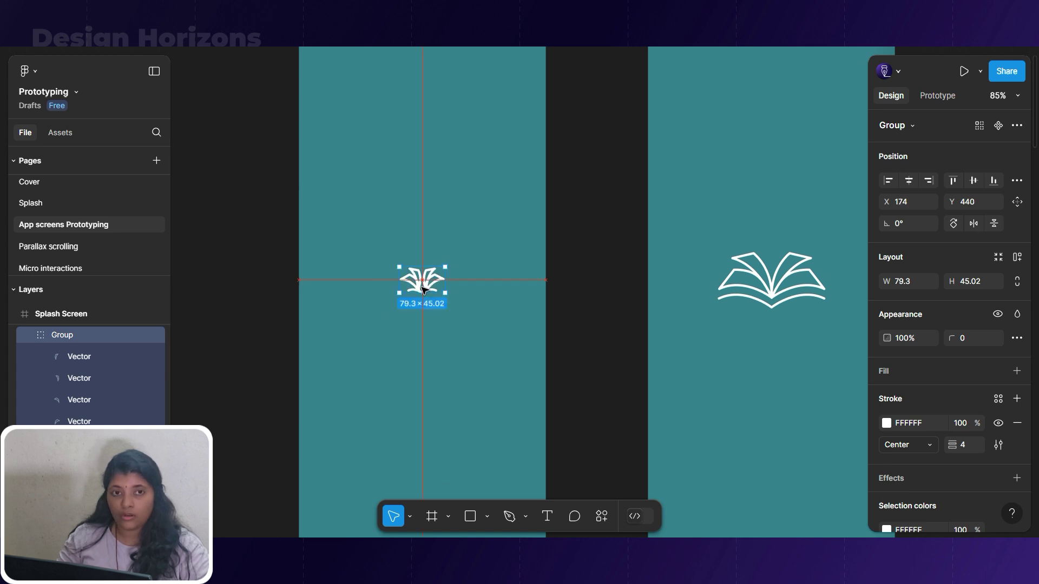
text(0)
key(Return)
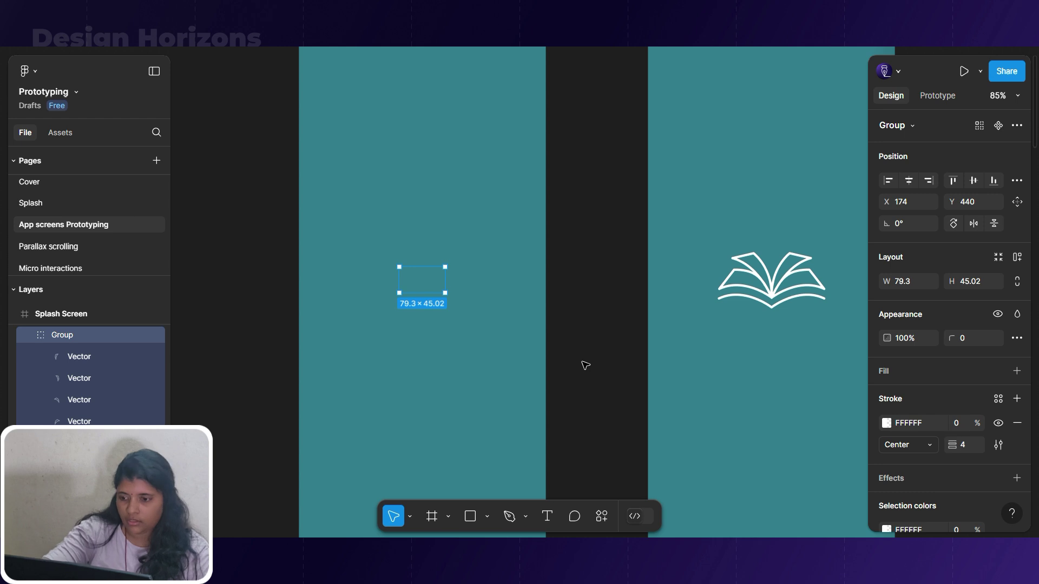
scroll(353, 309, down, 5)
Point the first splash screen's 800ms After delay connection at the second splash, keeping Smart animate.
click(363, 165)
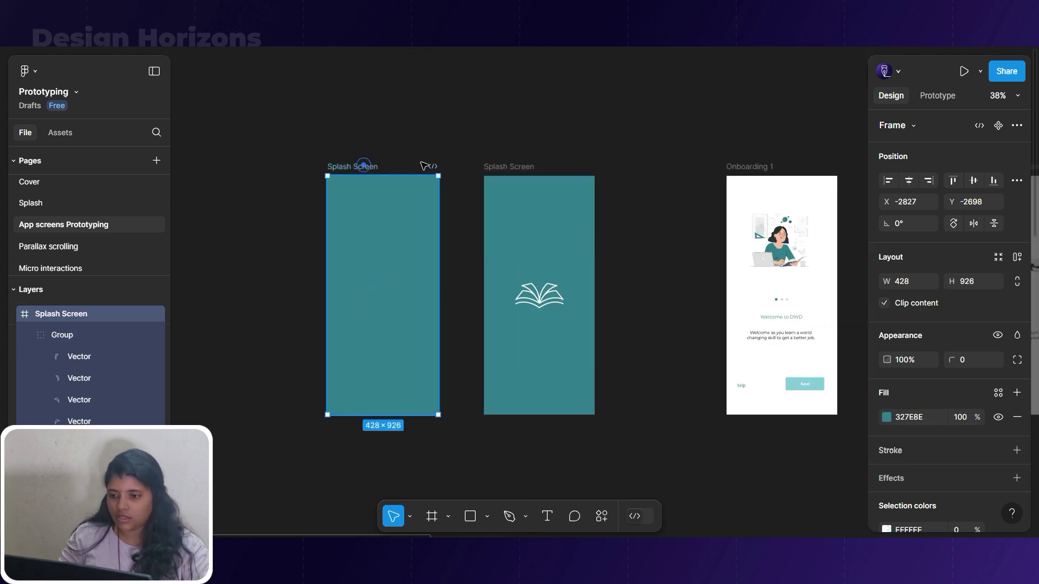
click(937, 95)
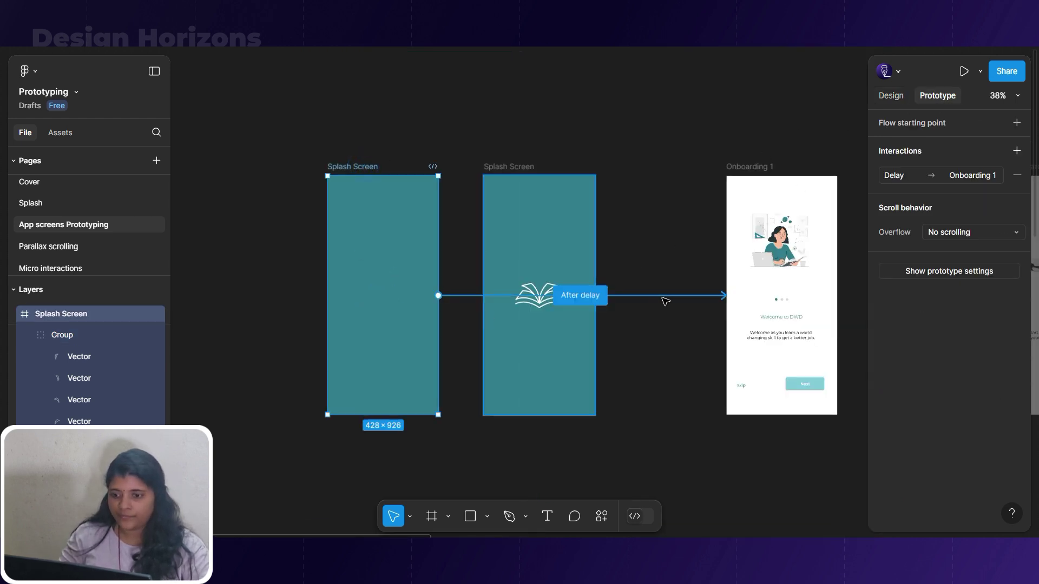
drag(668, 297, 489, 304)
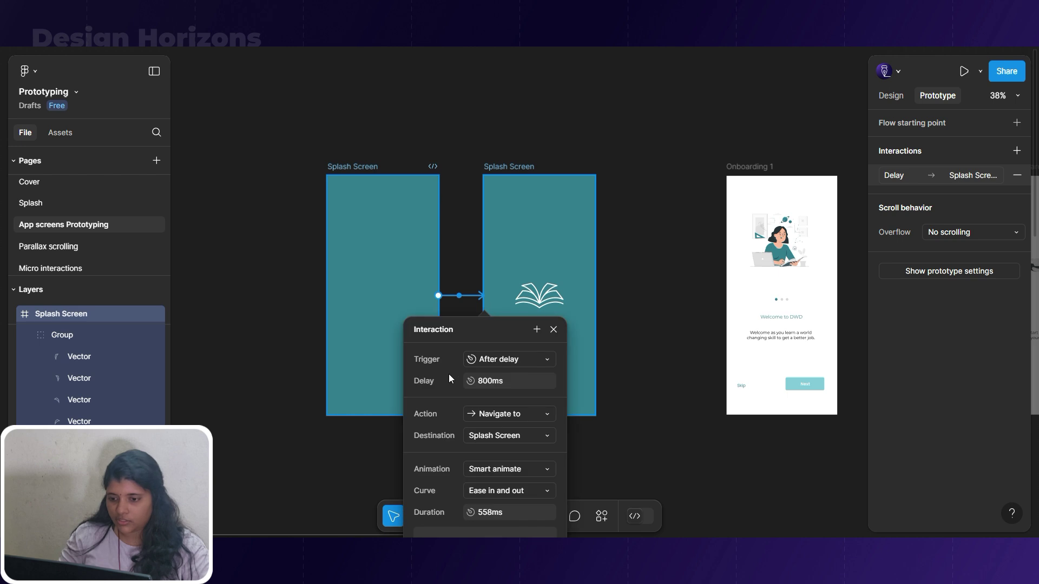
scroll(449, 375, up, 3)
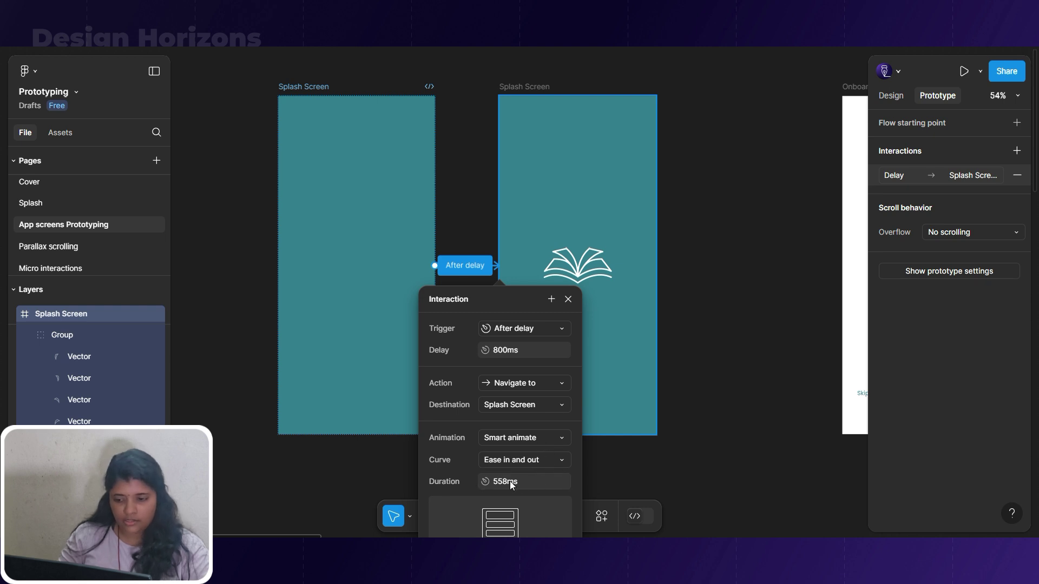
click(567, 299)
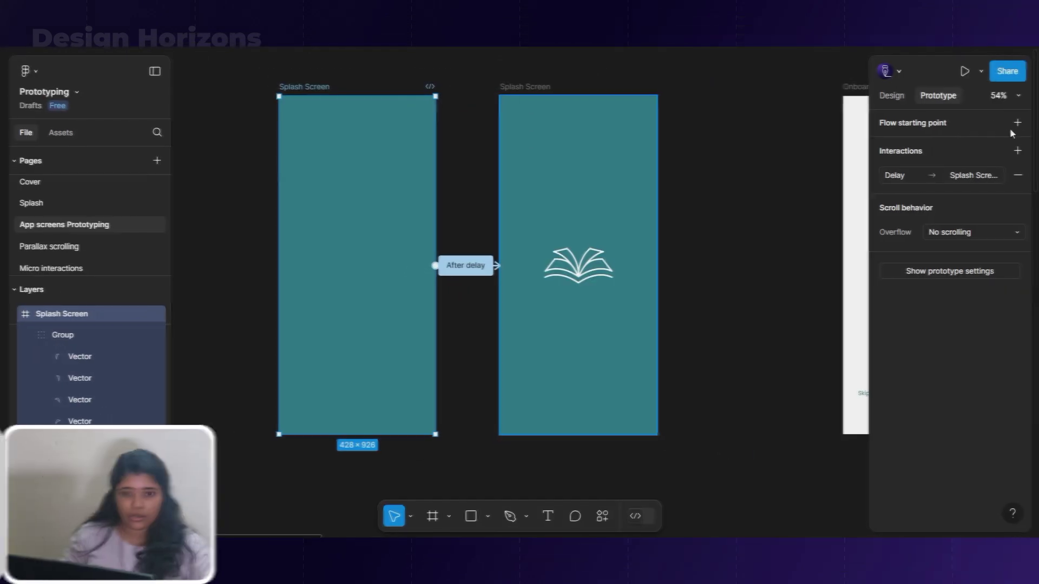
Set the first splash screen as Flow 1's starting point and preview the splash animation.
click(1017, 124)
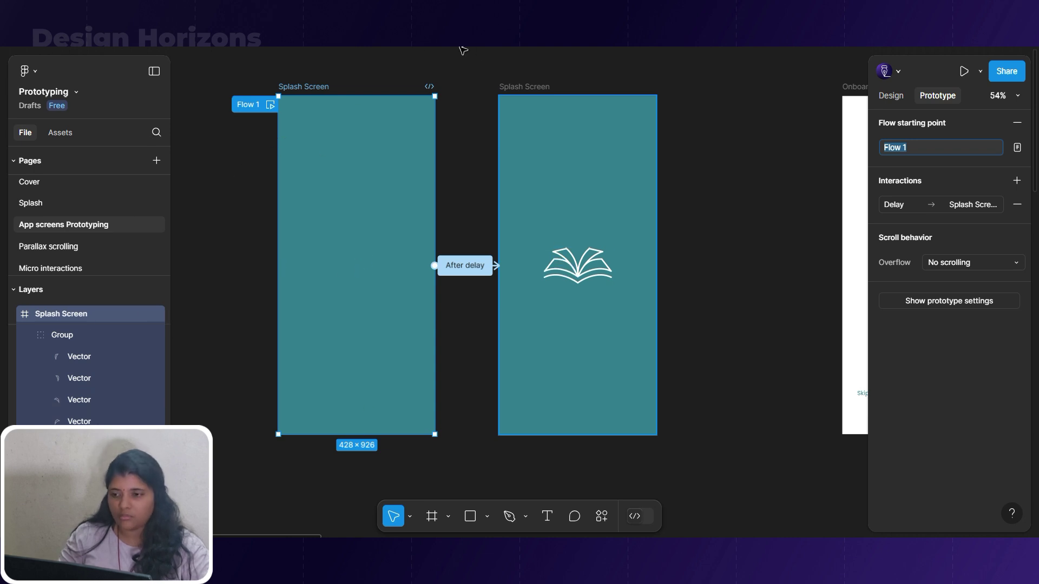
click(270, 105)
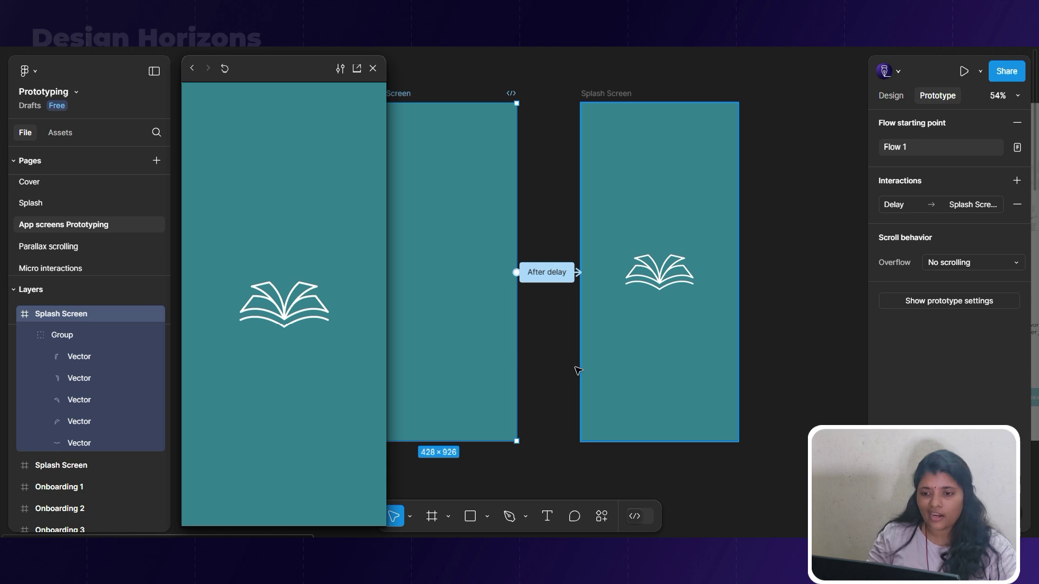
click(555, 354)
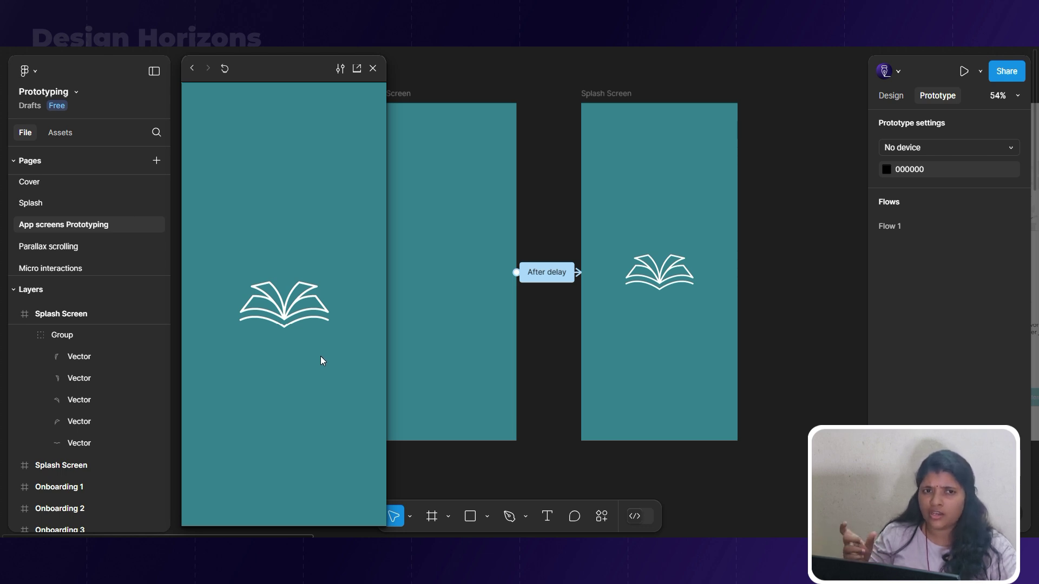
click(373, 68)
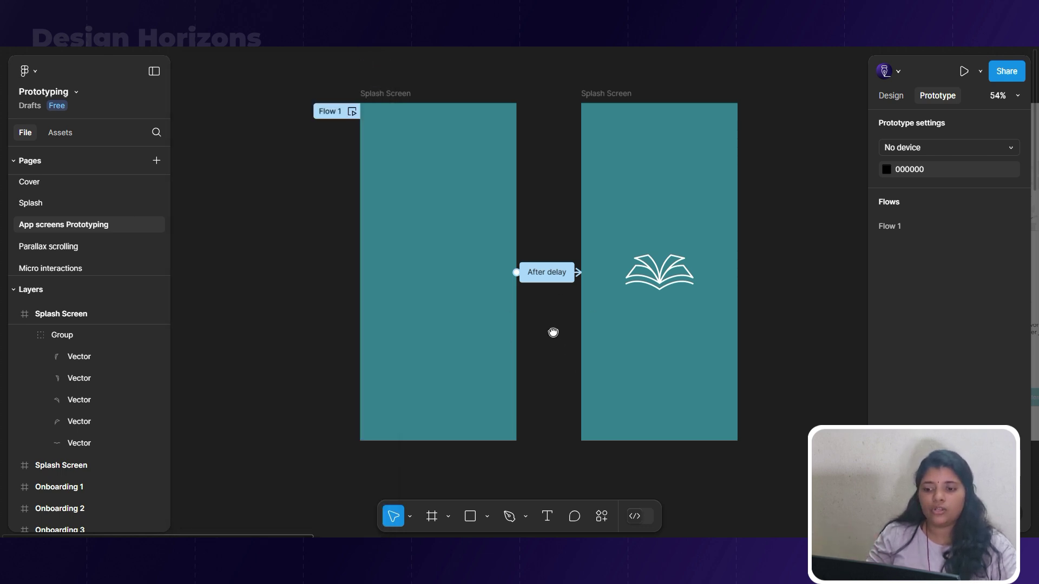
drag(553, 332, 326, 334)
click(366, 97)
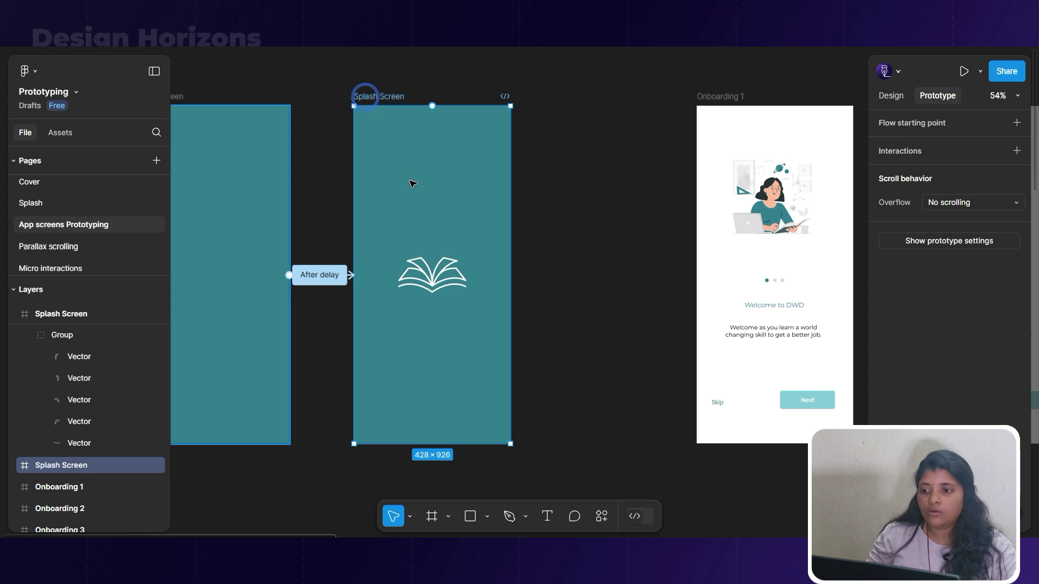
Link the second splash to Onboarding 1 after an 800ms delay with Smart animate, and play Flow 1.
drag(510, 276, 702, 283)
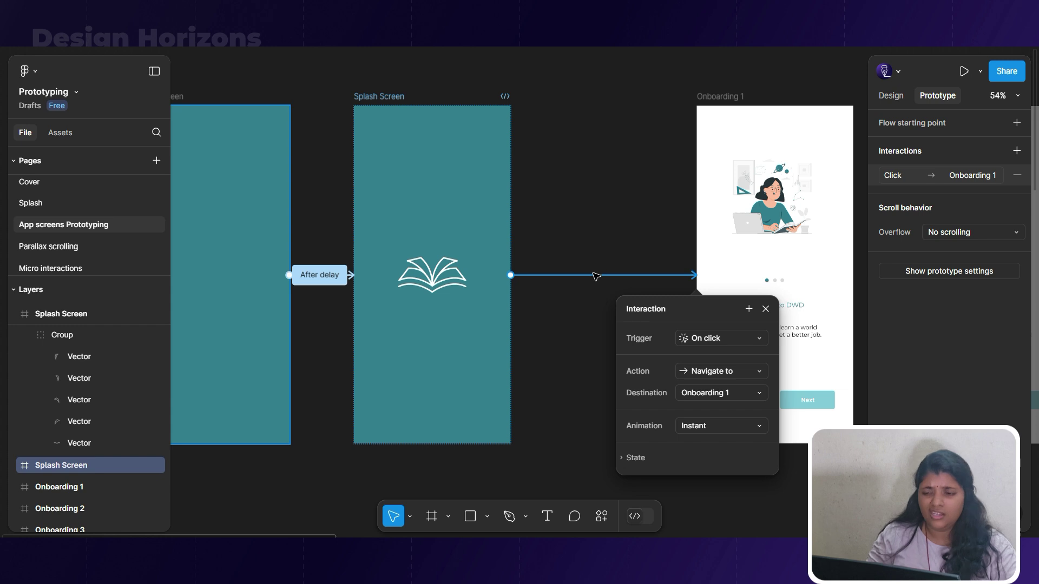
click(758, 341)
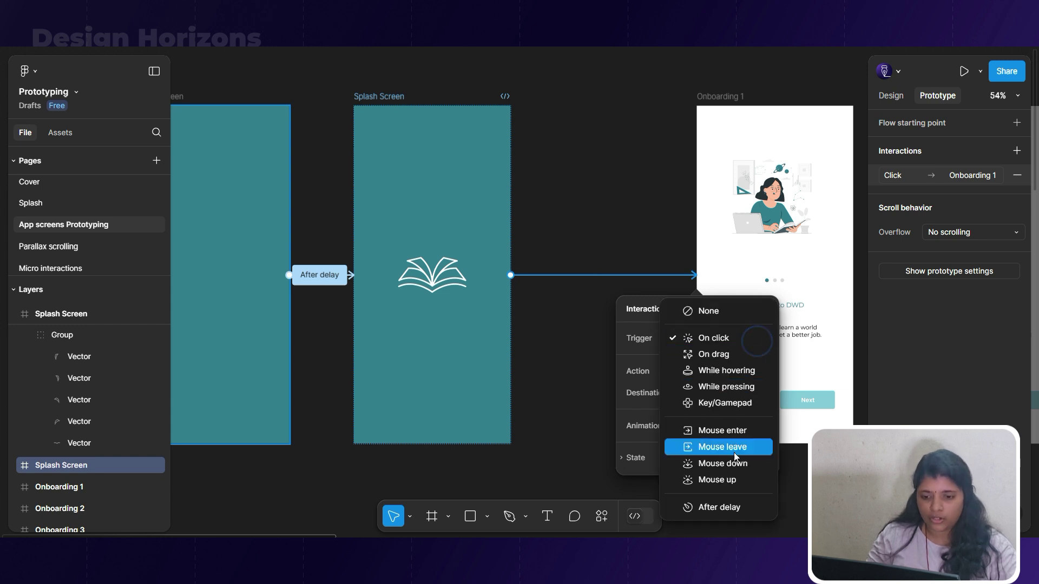
click(734, 508)
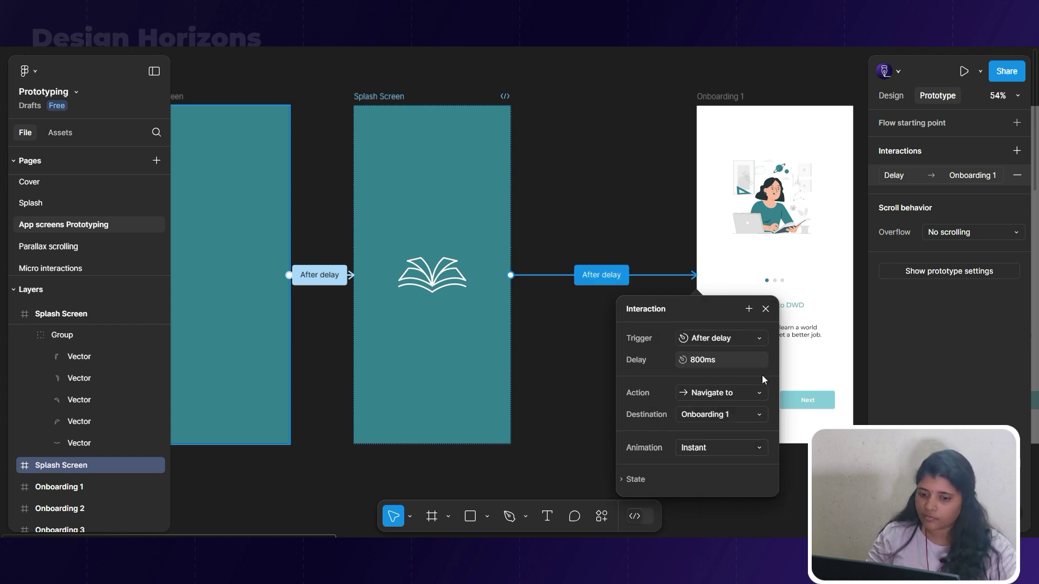
click(759, 451)
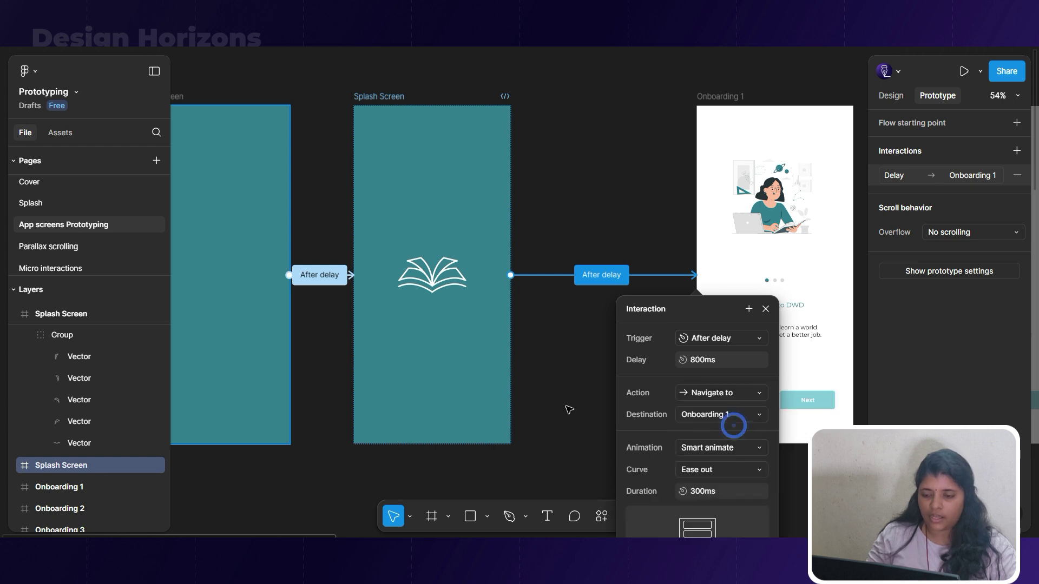
scroll(621, 174, down, 2)
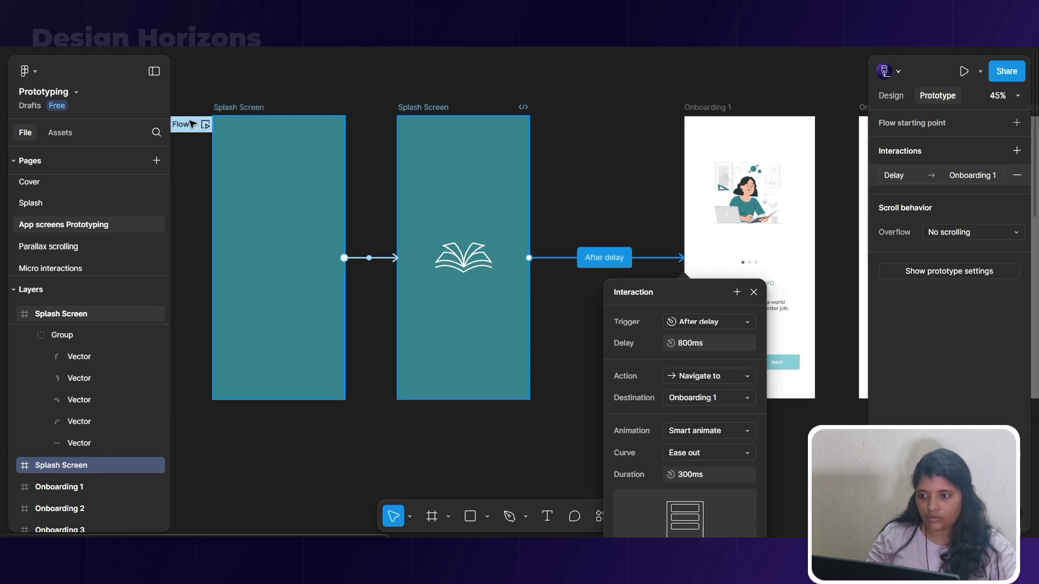
click(198, 126)
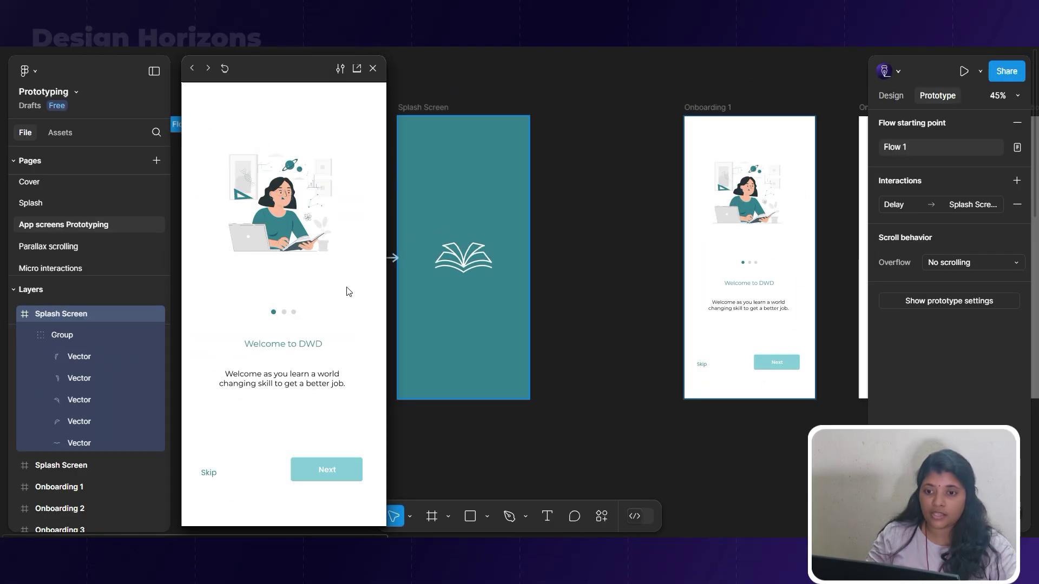
Change the splash screen's After delay interaction from 800ms to 500ms.
click(612, 307)
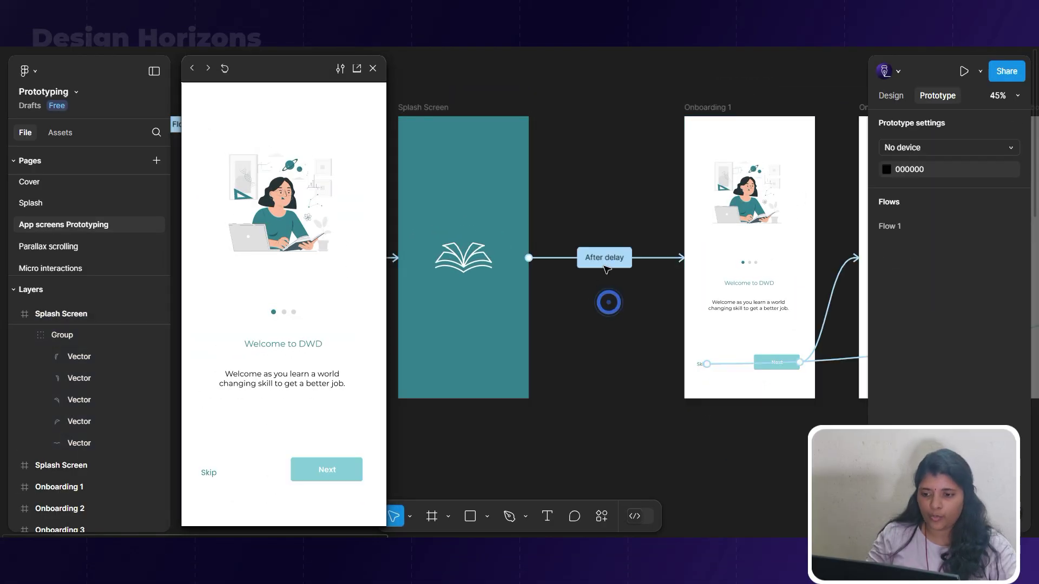
click(611, 260)
click(608, 349)
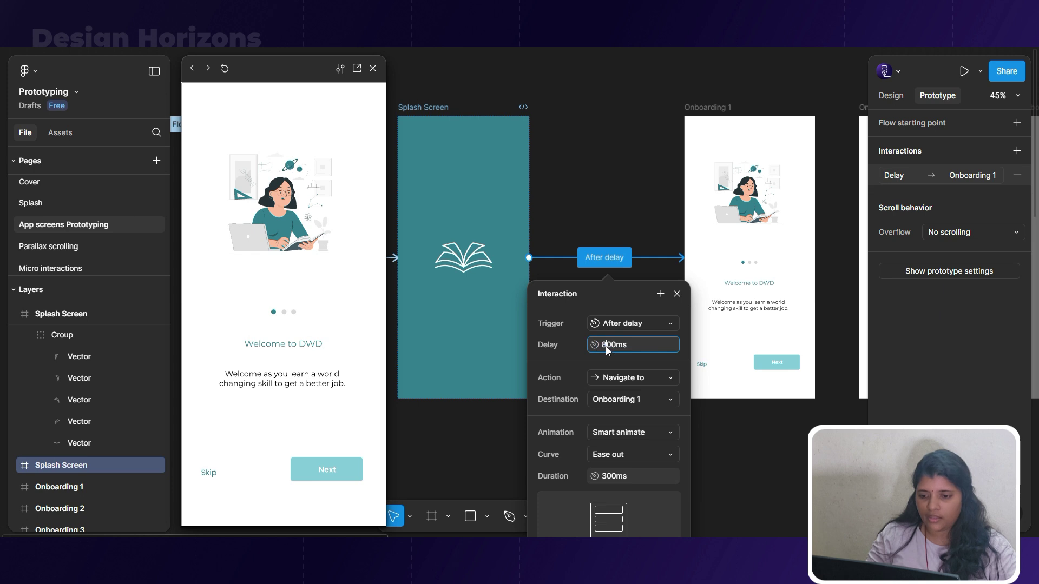
click(608, 347)
key(Return)
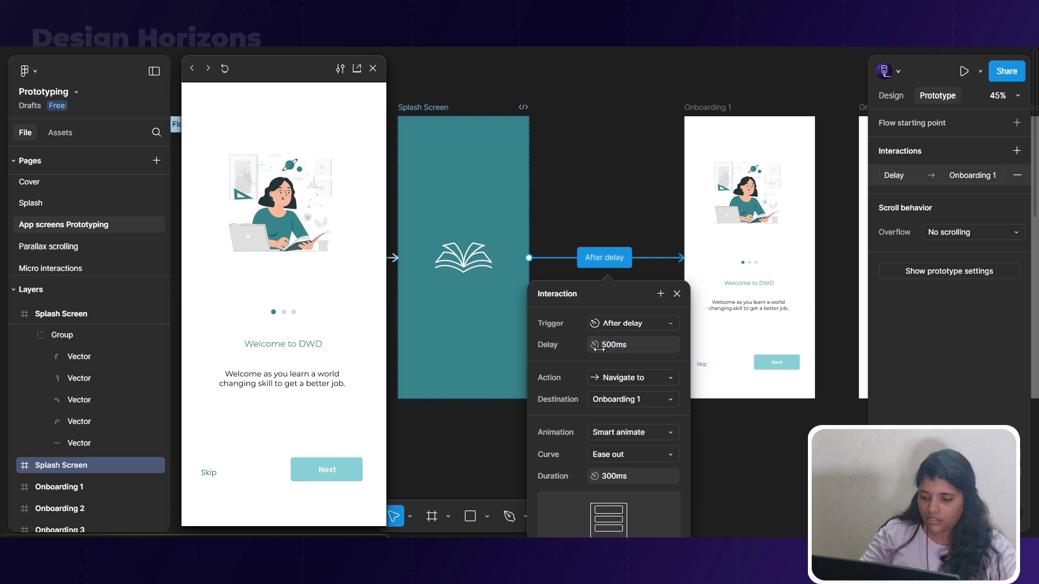
click(555, 204)
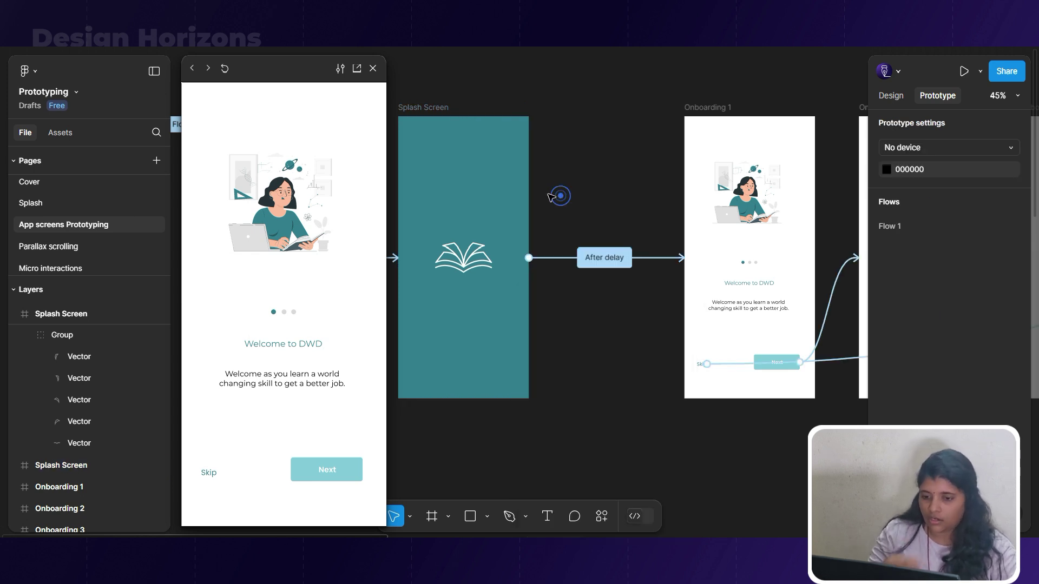
Replay the Flow 1 preview several times to check the new timing, then close it.
click(225, 69)
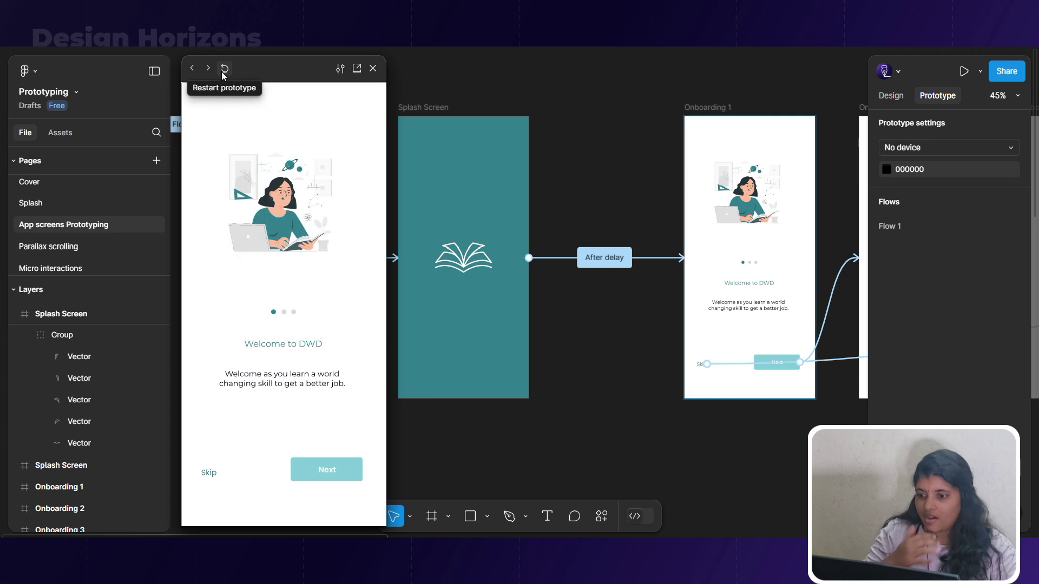
click(224, 70)
click(223, 69)
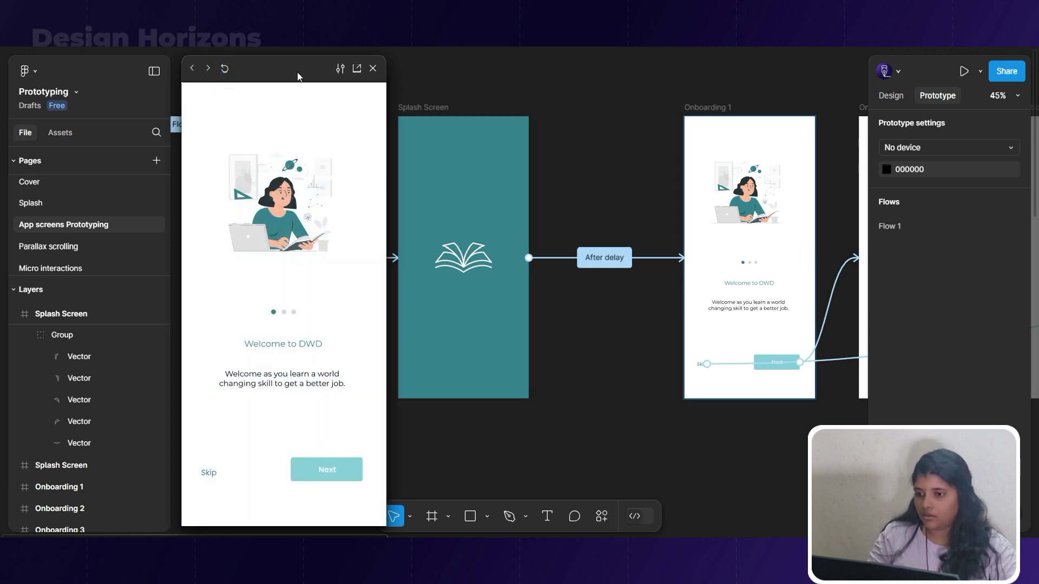
drag(297, 75, 617, 92)
click(544, 84)
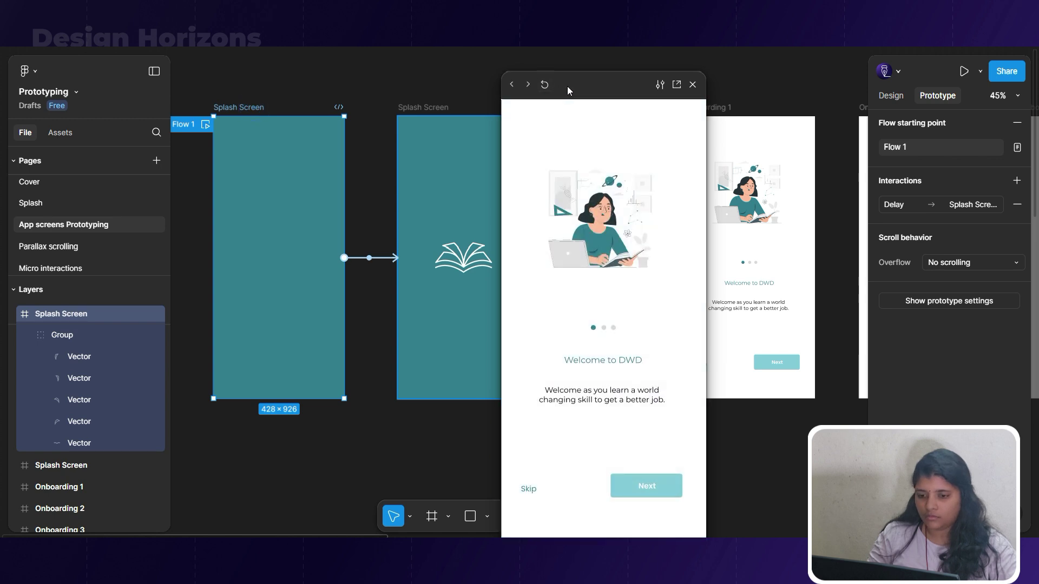
drag(583, 87, 147, 65)
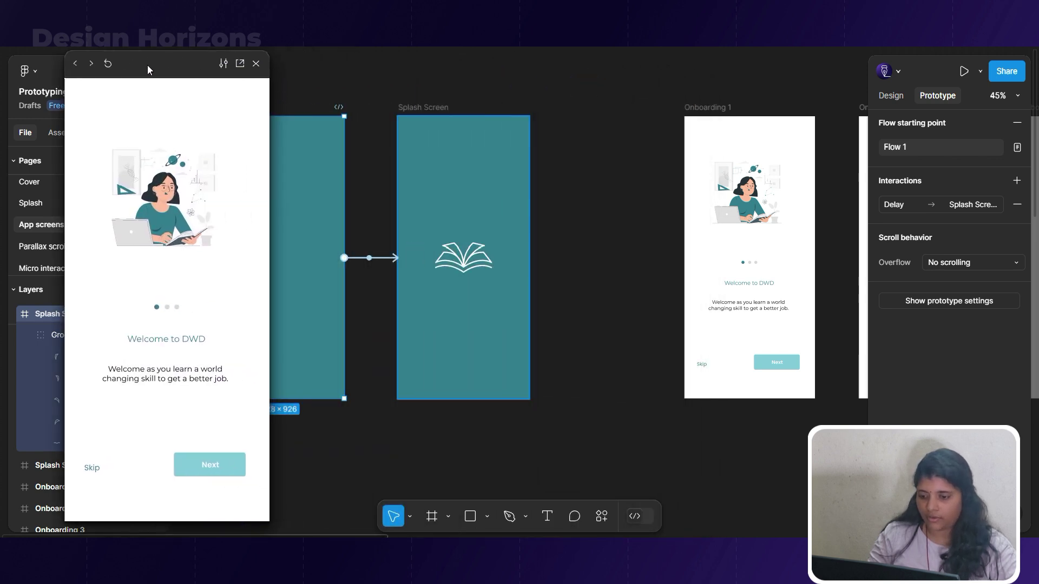
click(561, 282)
click(256, 63)
Inspect the existing interaction on Onboarding 1's Next button.
drag(552, 139, 298, 136)
scroll(416, 346, up, 5)
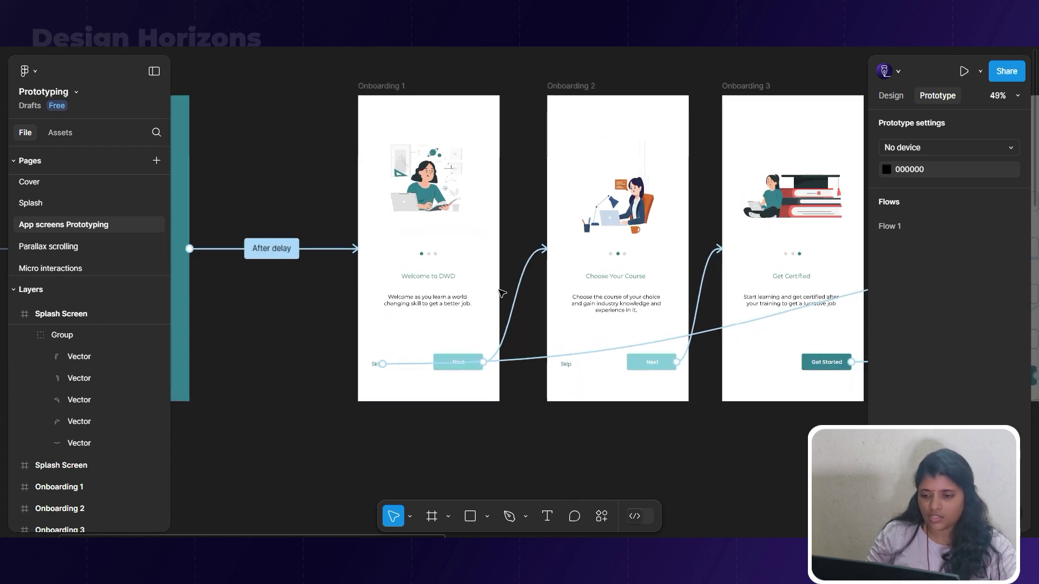
click(489, 381)
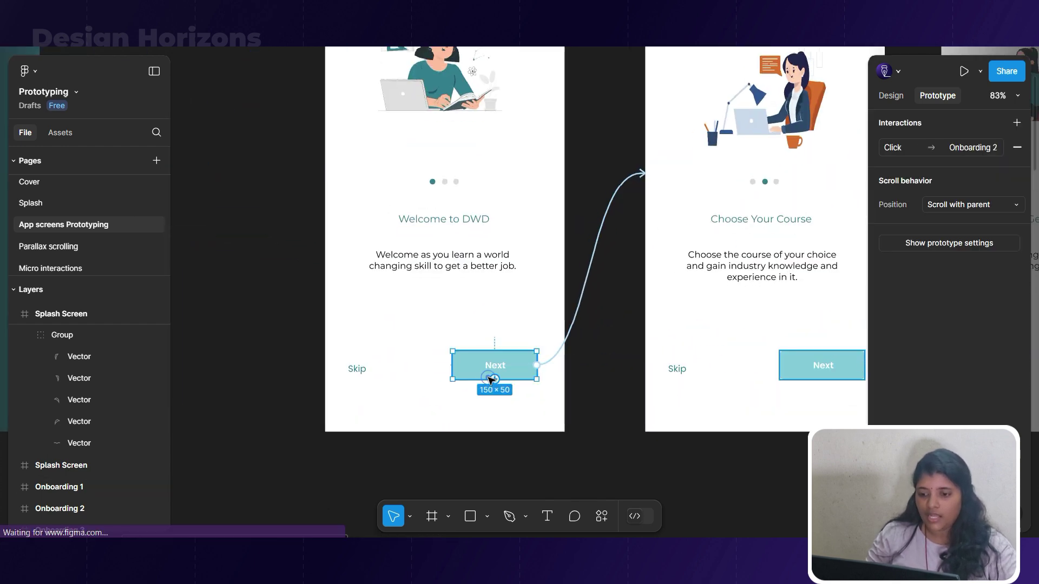
scroll(489, 380, down, 2)
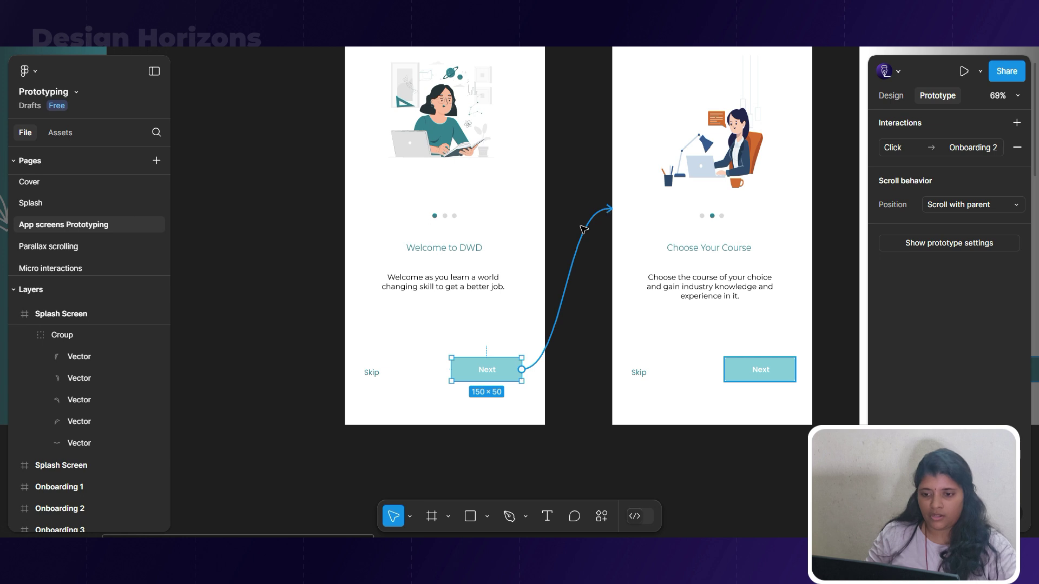
Link Onboarding 1's Next button to Onboarding 2.
scroll(460, 311, down, 3)
click(407, 349)
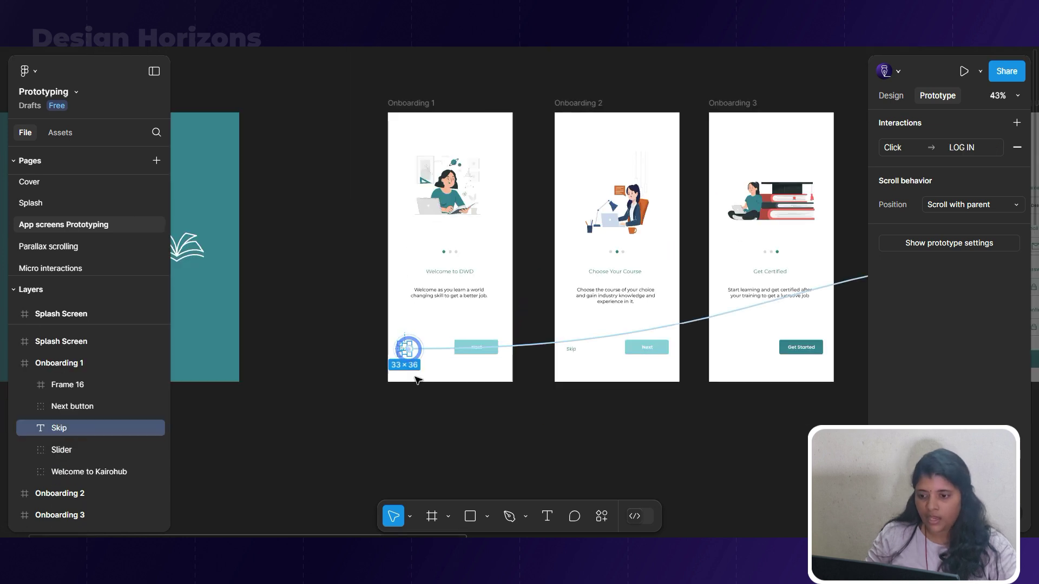
scroll(399, 359, down, 2)
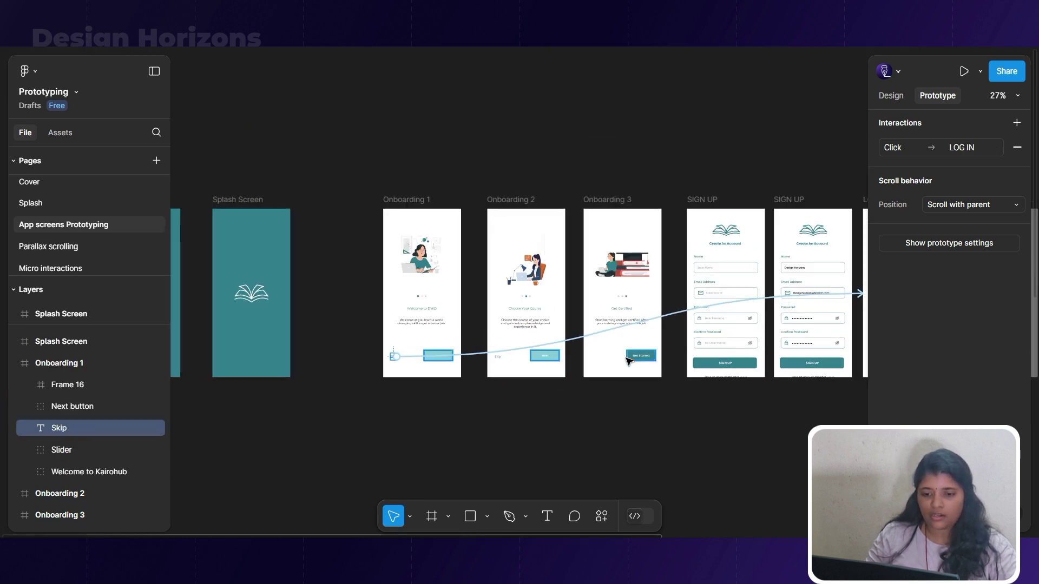
scroll(496, 387, up, 4)
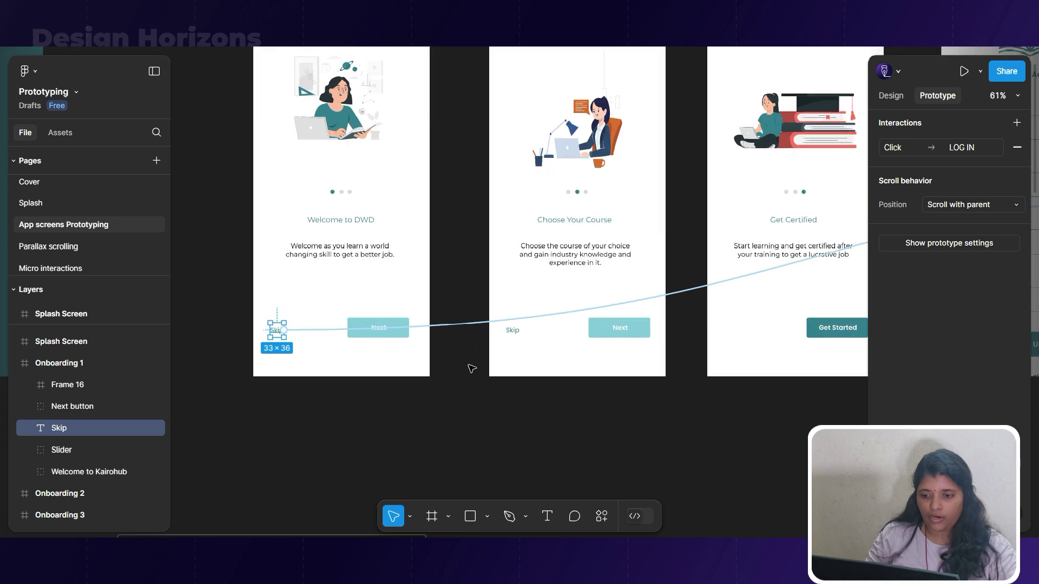
click(456, 390)
scroll(475, 306, left, 3)
scroll(454, 341, down, 2)
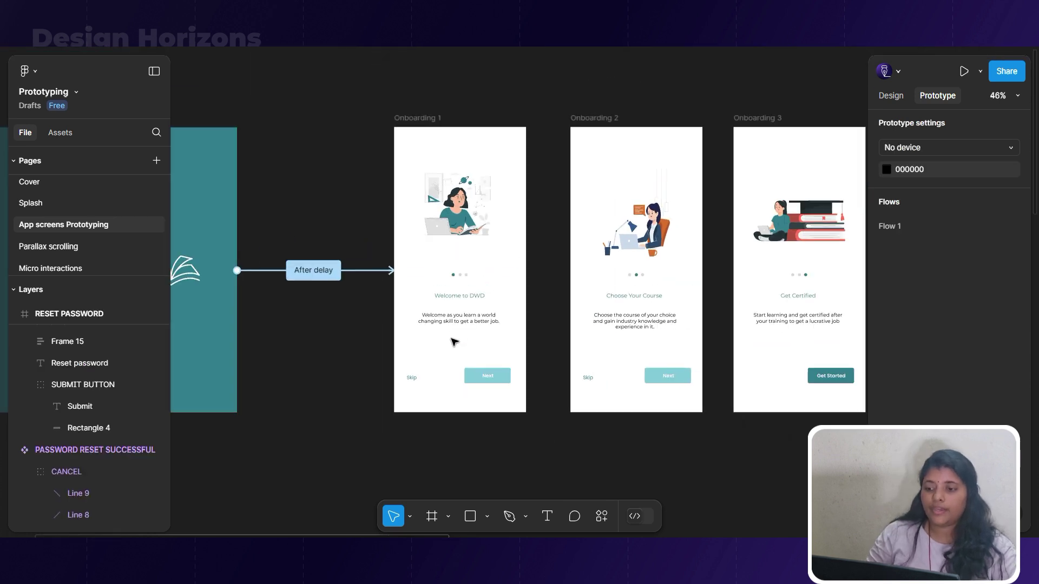
scroll(454, 342, up, 1)
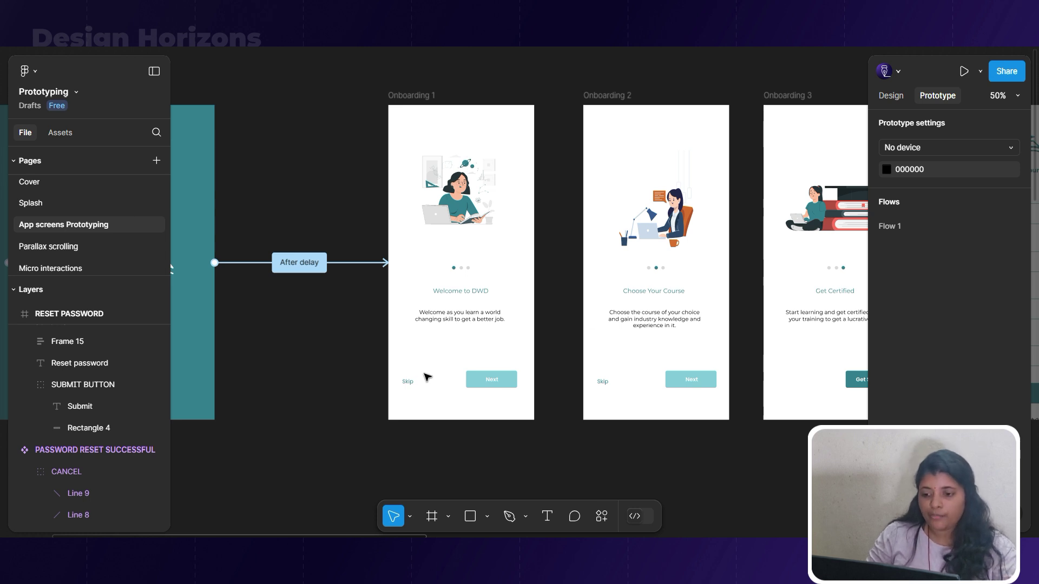
click(486, 380)
drag(491, 373, 588, 353)
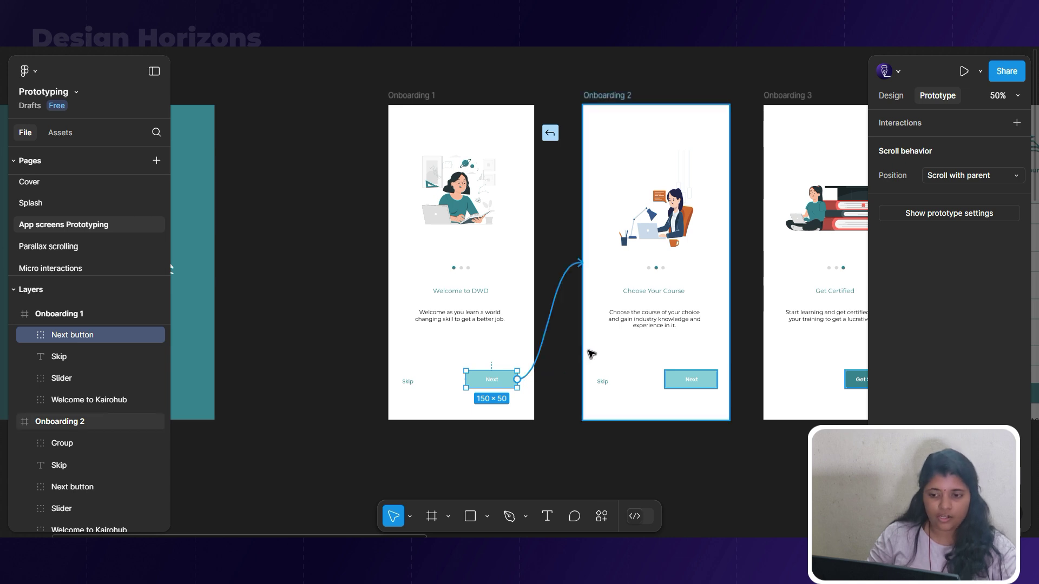
drag(590, 354, 589, 353)
Link Onboarding 1's Skip text to the LOG IN screen.
click(407, 382)
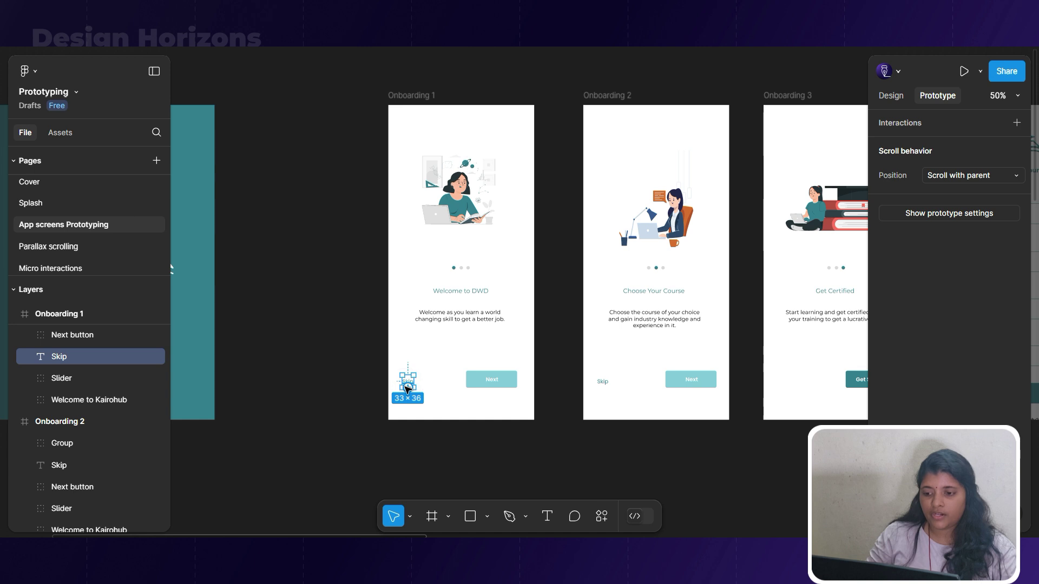
scroll(407, 387, down, 3)
drag(407, 386, 900, 397)
drag(912, 352, 970, 264)
drag(1013, 320, 598, 445)
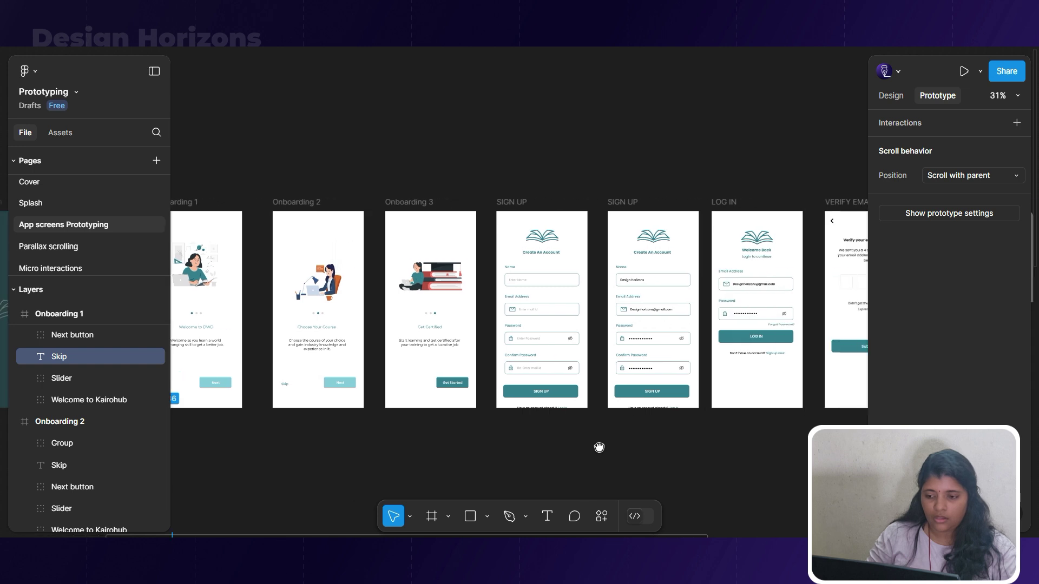
click(251, 428)
drag(220, 382, 765, 471)
scroll(767, 460, down, 3)
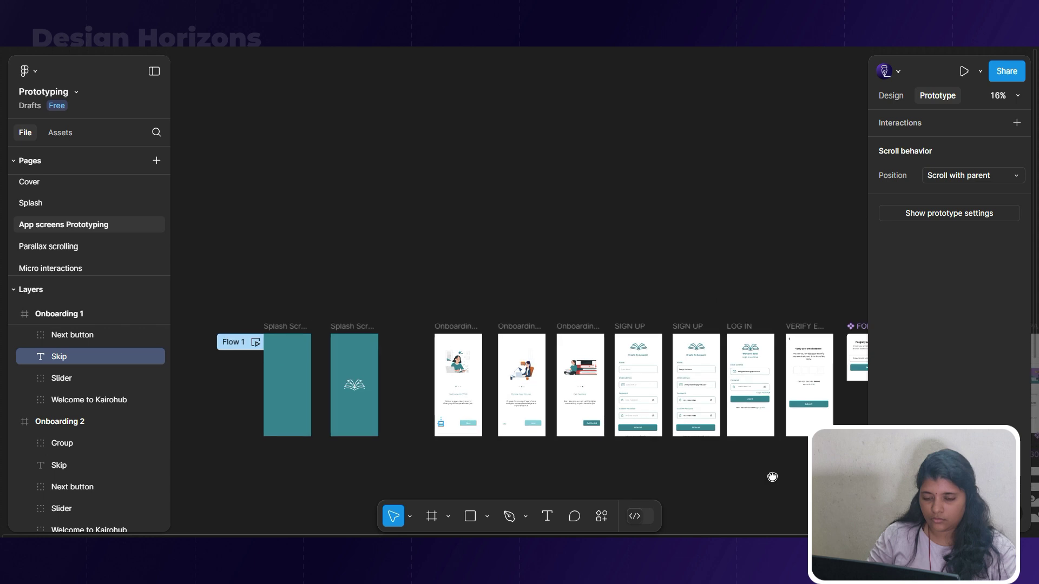
scroll(752, 464, up, 1)
scroll(704, 444, up, 1)
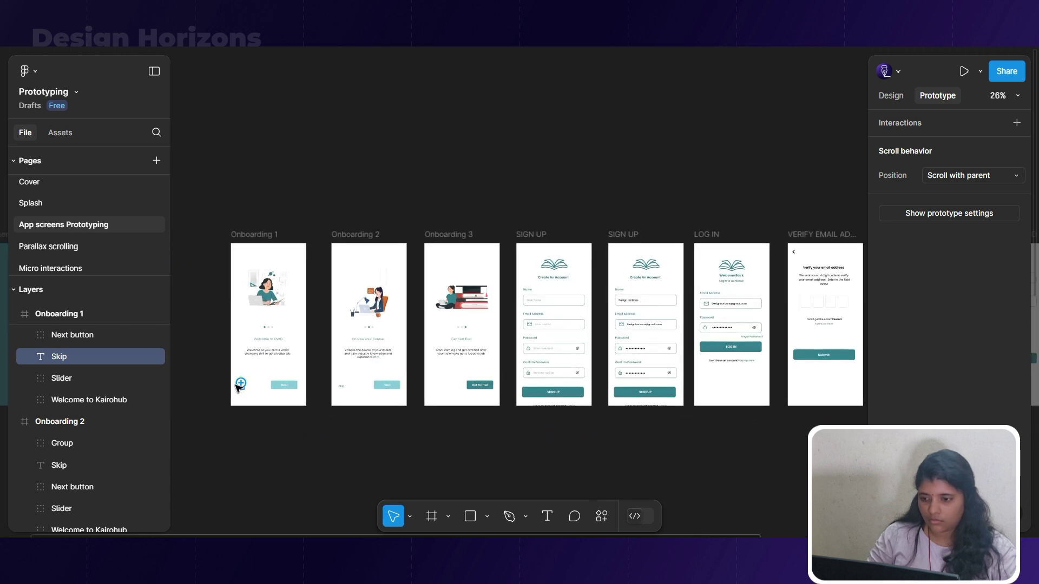
drag(244, 386, 717, 368)
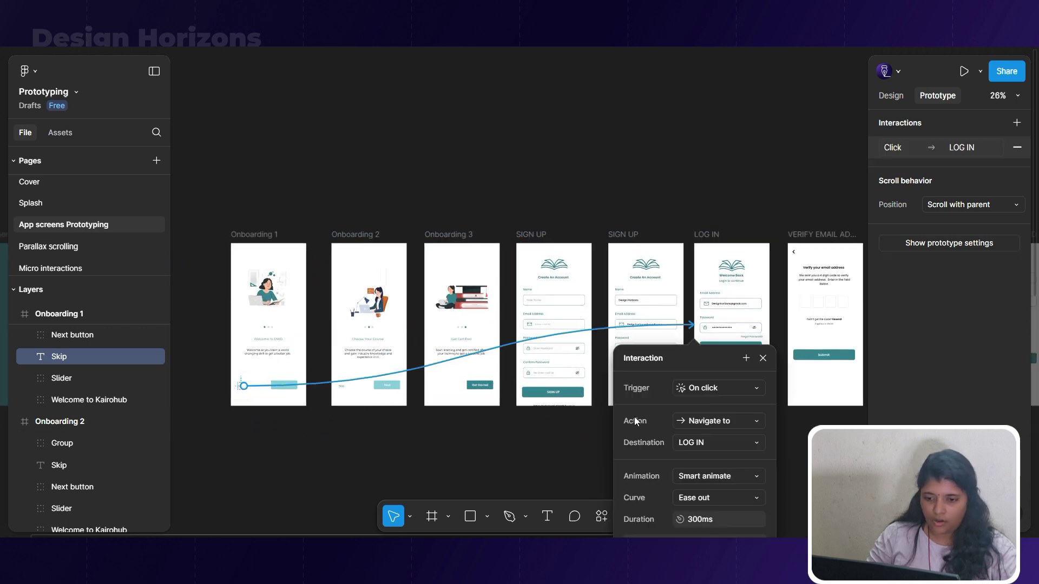
click(328, 430)
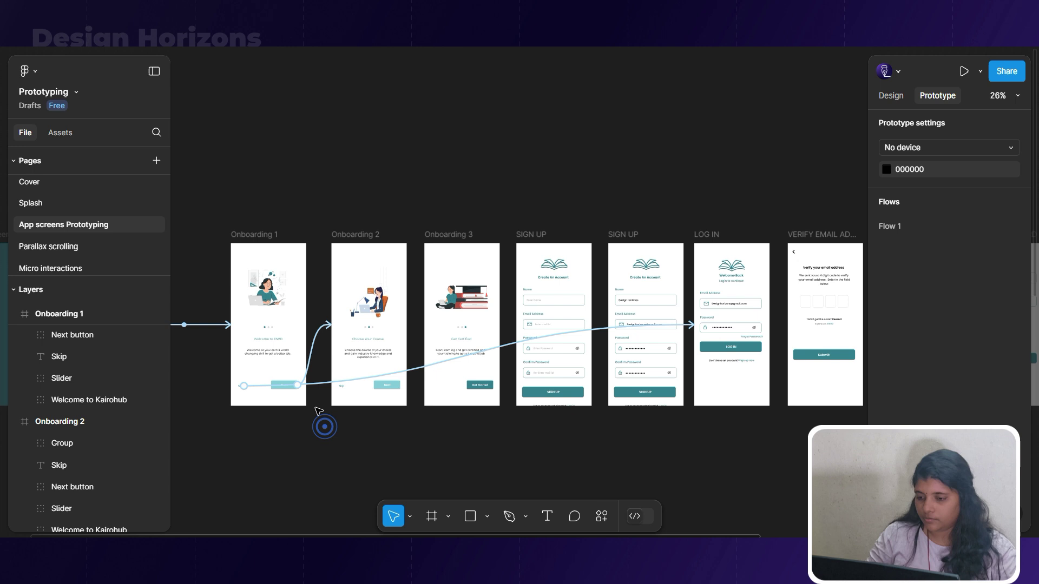
Link Onboarding 2's Skip to LOG IN and its Next button to Onboarding 3.
click(341, 386)
drag(345, 387, 742, 373)
click(412, 442)
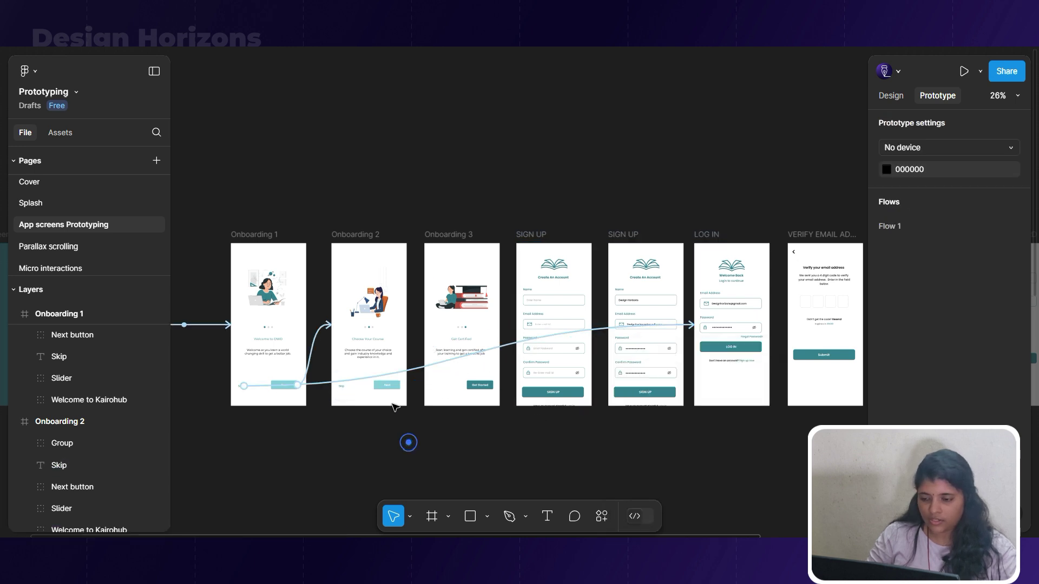
click(385, 386)
scroll(381, 391, up, 5)
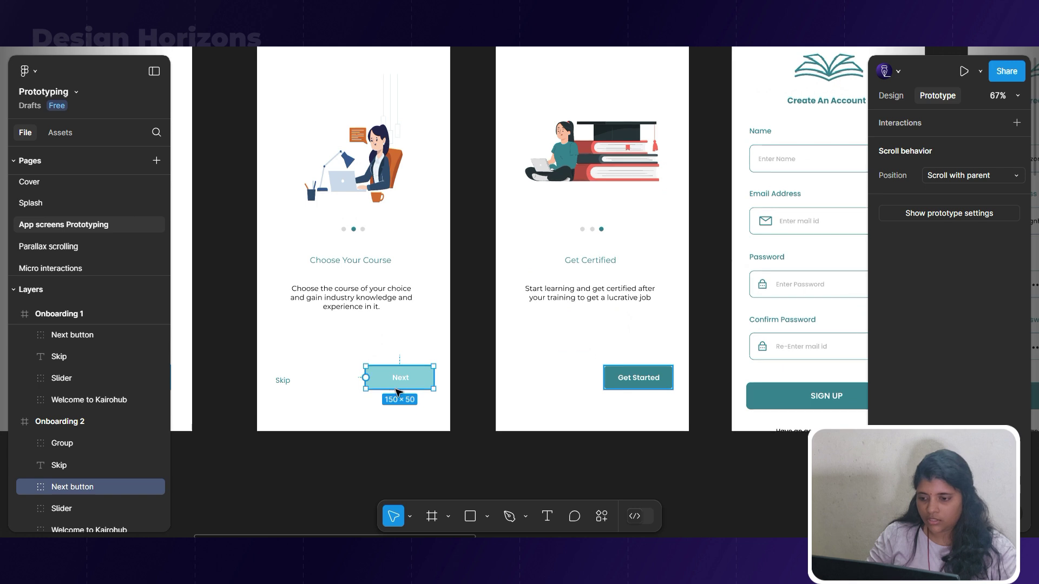
drag(399, 389, 668, 292)
scroll(667, 292, down, 4)
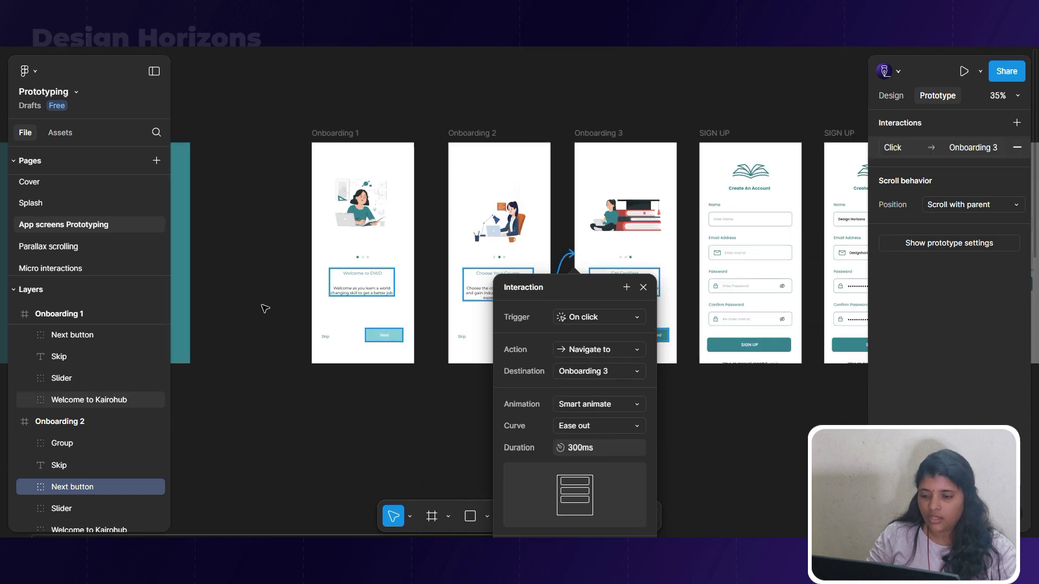
drag(294, 409, 659, 391)
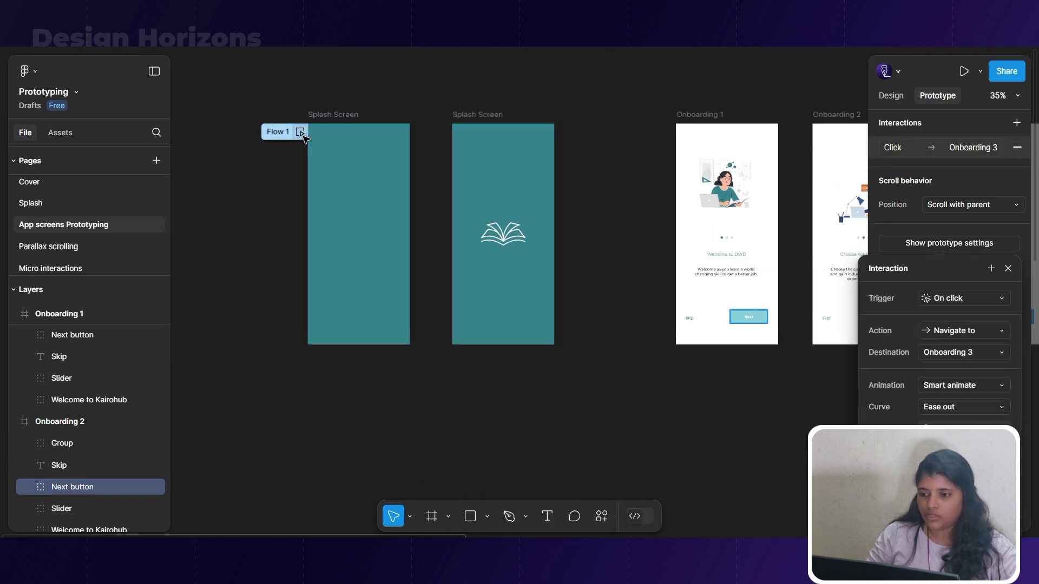
click(299, 133)
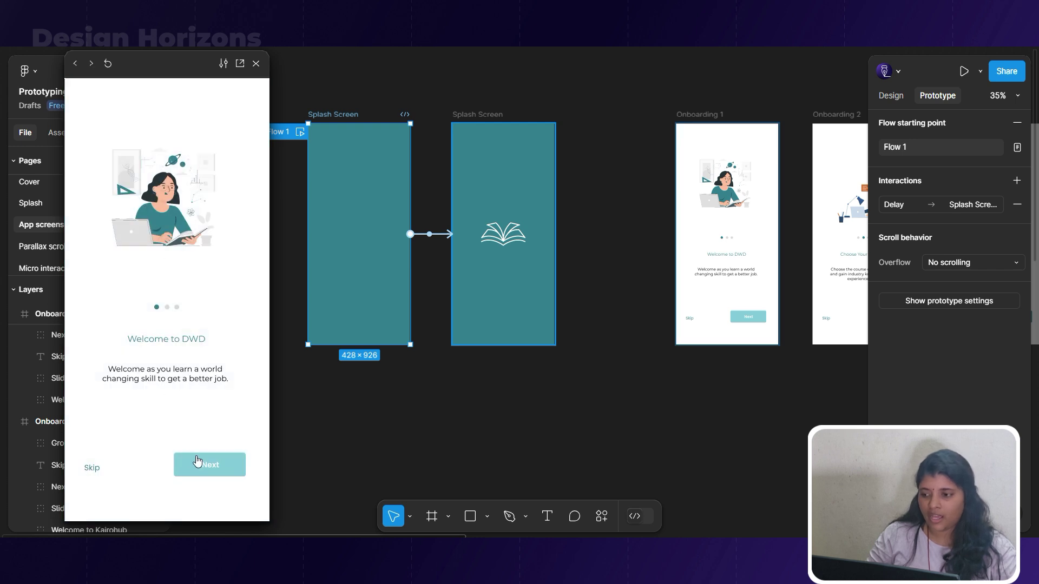
Step the preview from Welcome to DWD through Choose Your Course to Get Certified.
click(197, 461)
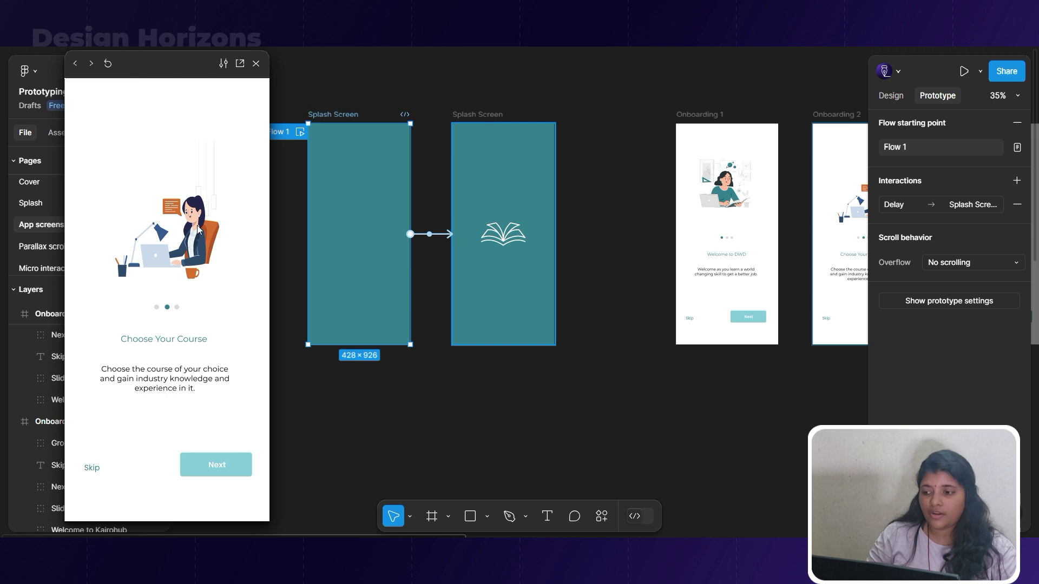
key(Left)
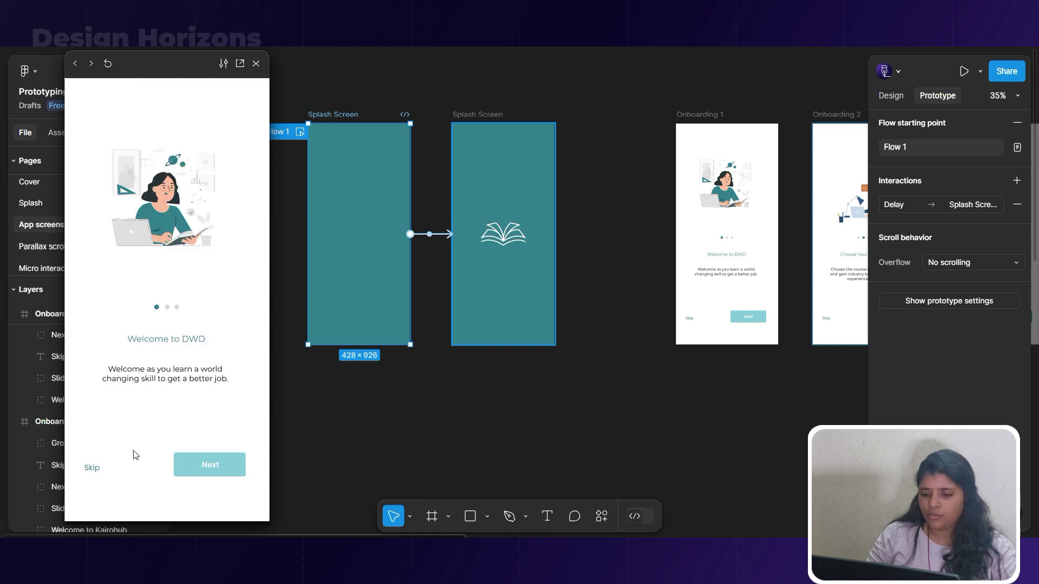
key(Right)
key(Left)
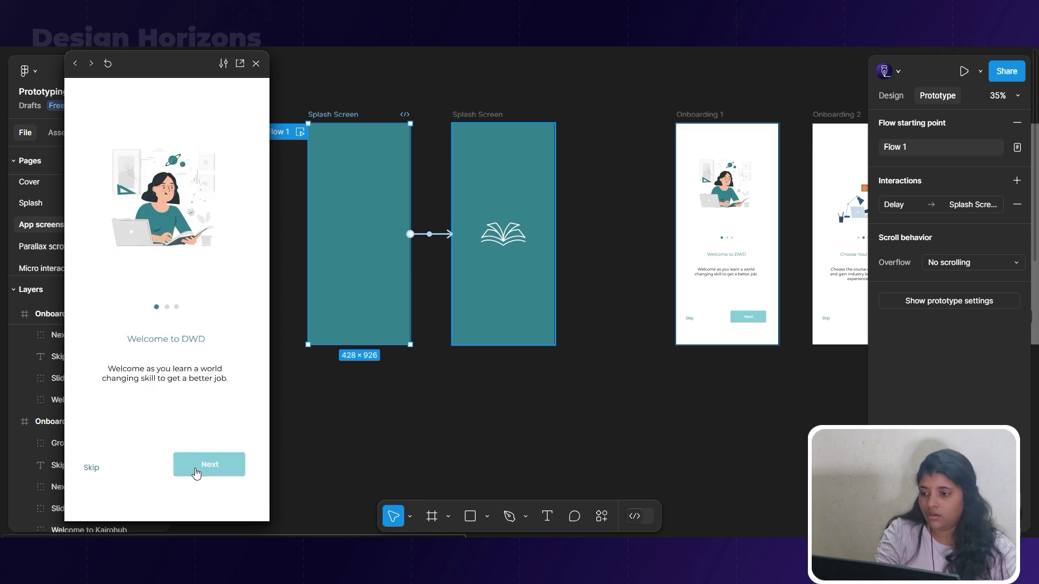
click(196, 471)
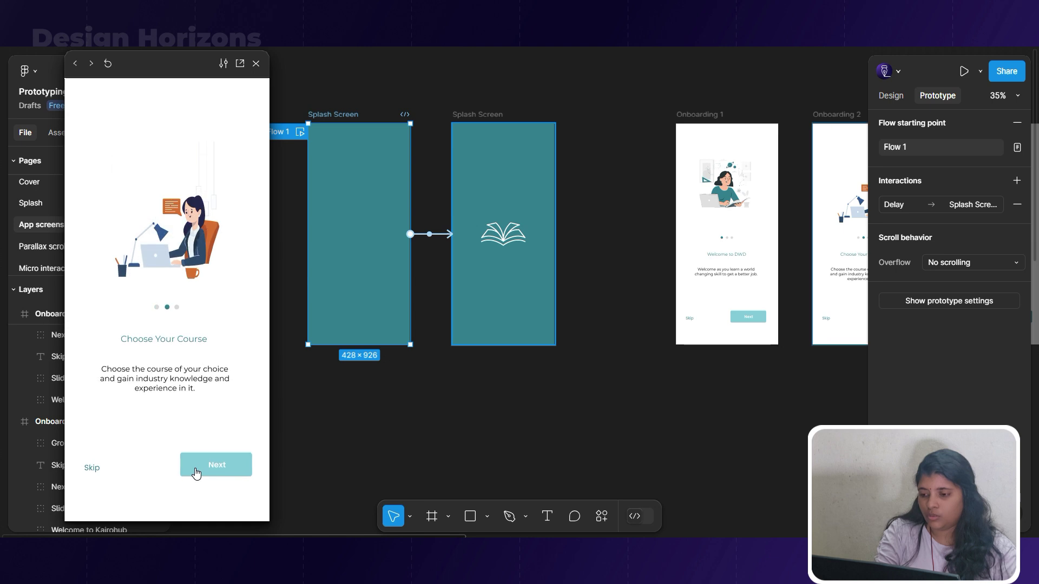
click(197, 463)
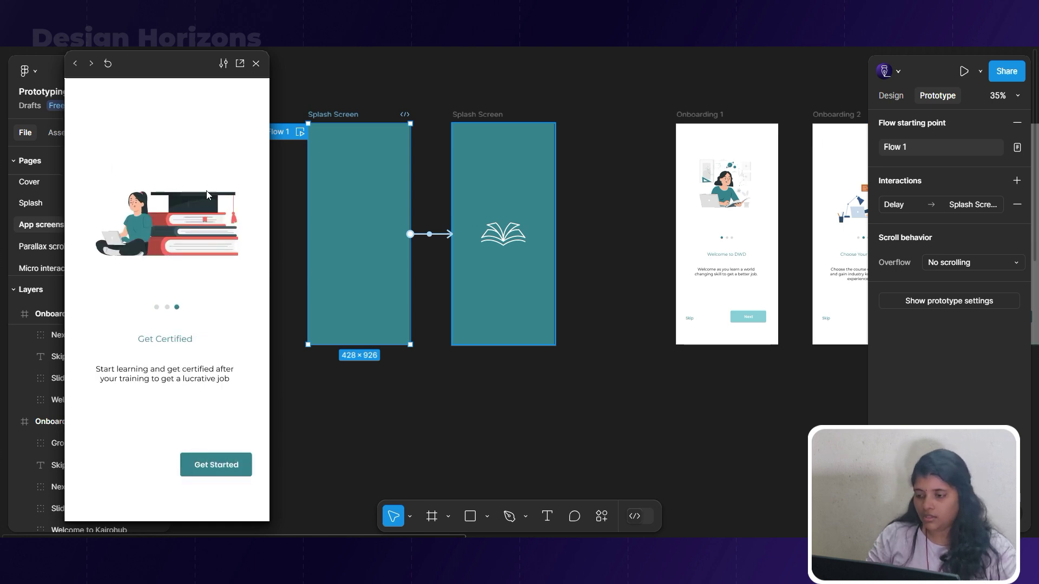
Select the illustration on the Onboarding 2 frame.
click(552, 393)
scroll(643, 399, right, 5)
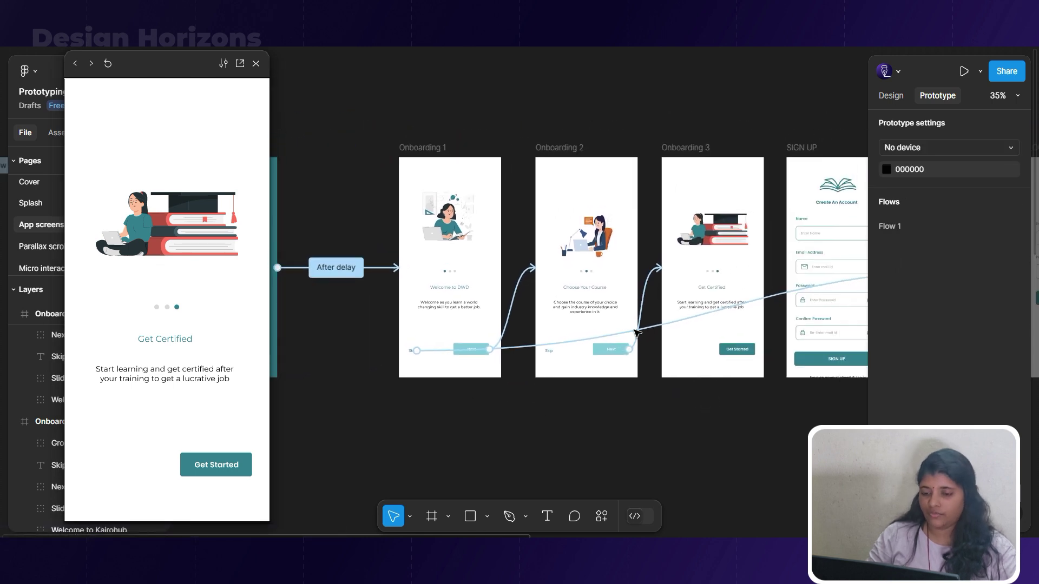
scroll(570, 210, up, 3)
click(583, 216)
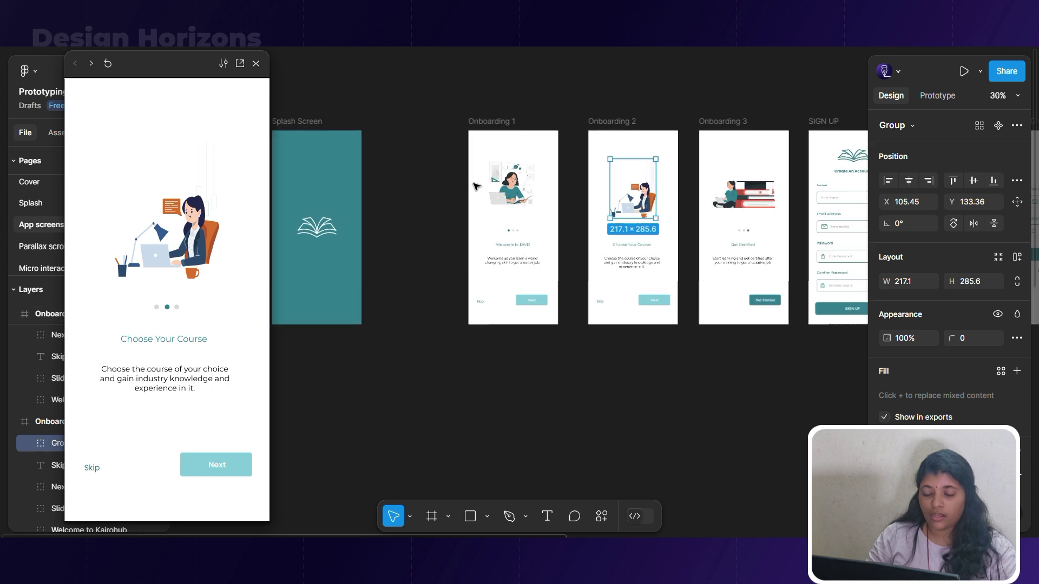
Duplicate Onboarding 1 above itself as a new Onboarding 4 frame.
scroll(563, 178, down, 3)
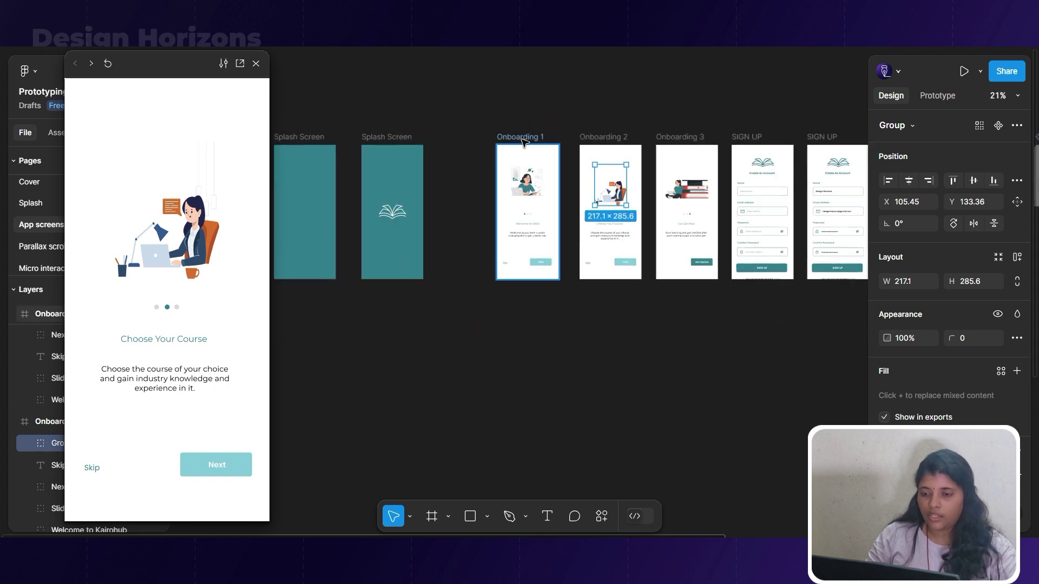
scroll(541, 184, up, 2)
drag(533, 204, 565, 60)
Move Onboarding 4's illustration off-screen to the left.
scroll(487, 173, up, 2)
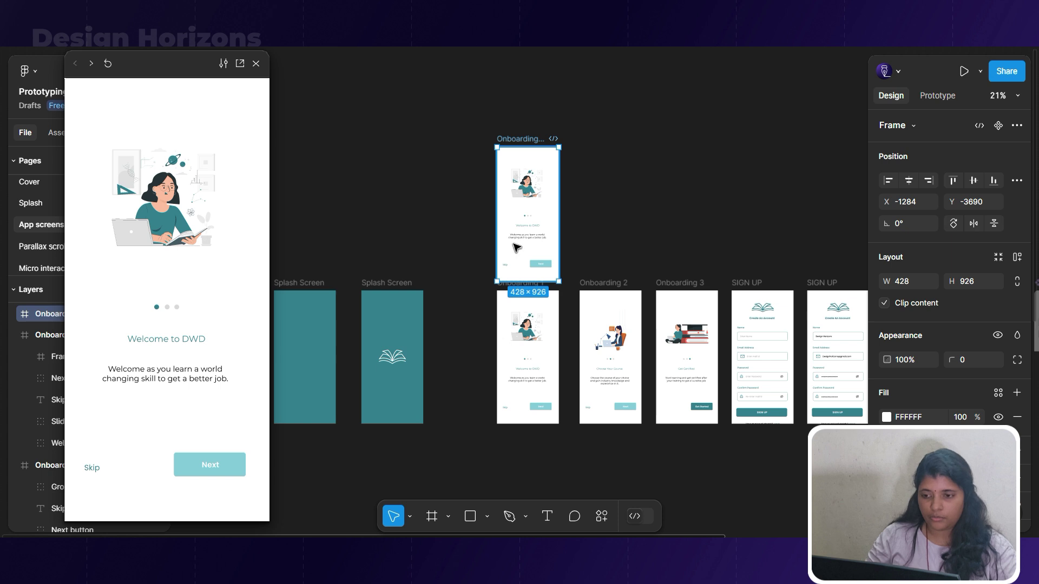
scroll(519, 244, up, 4)
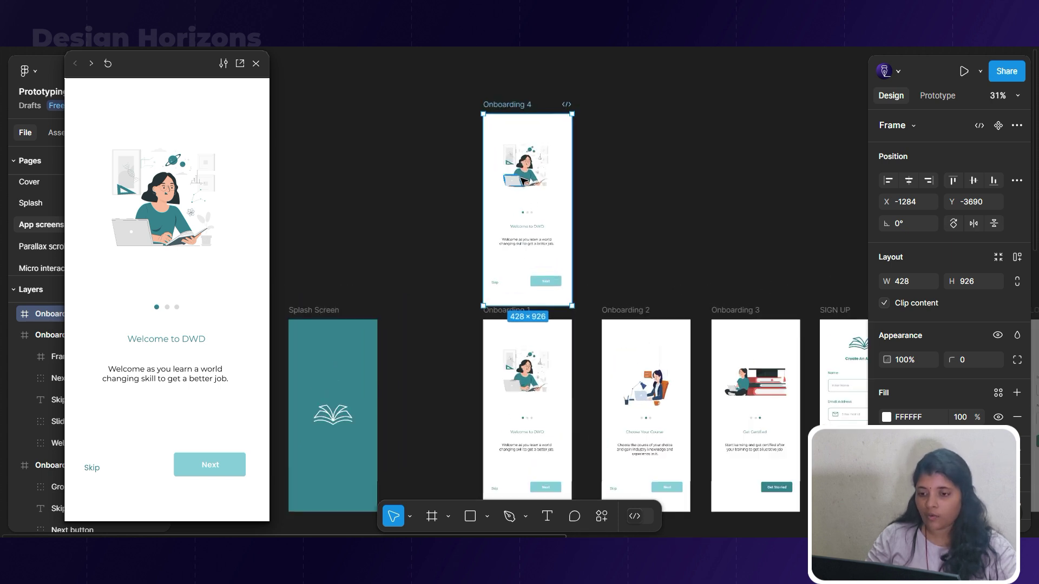
scroll(520, 183, up, 4)
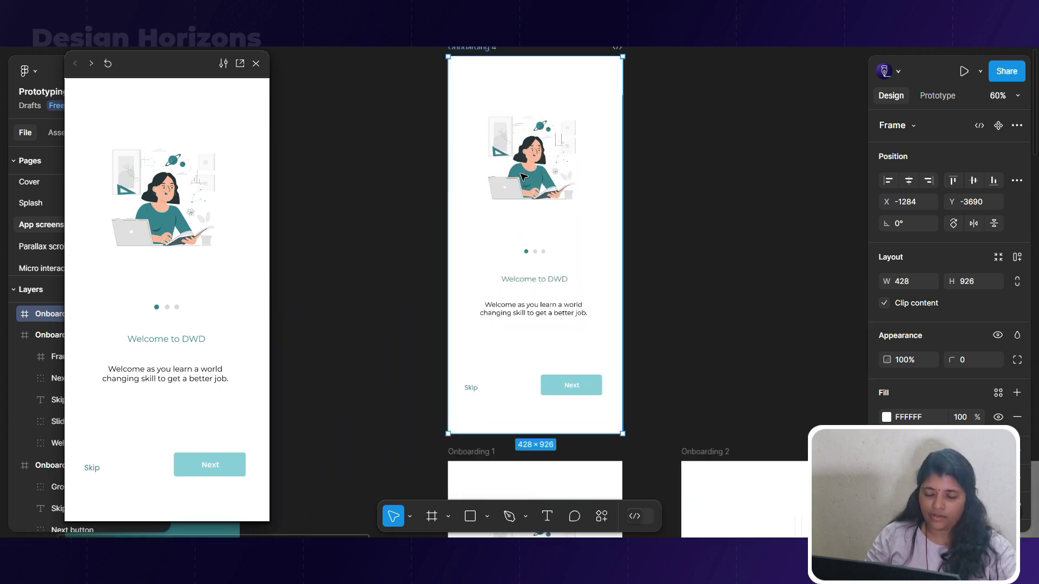
click(538, 168)
drag(570, 175, 435, 176)
Set Onboarding 4's illustration opacity to 0%.
scroll(913, 256, down, 2)
click(899, 239)
text(0)
key(Return)
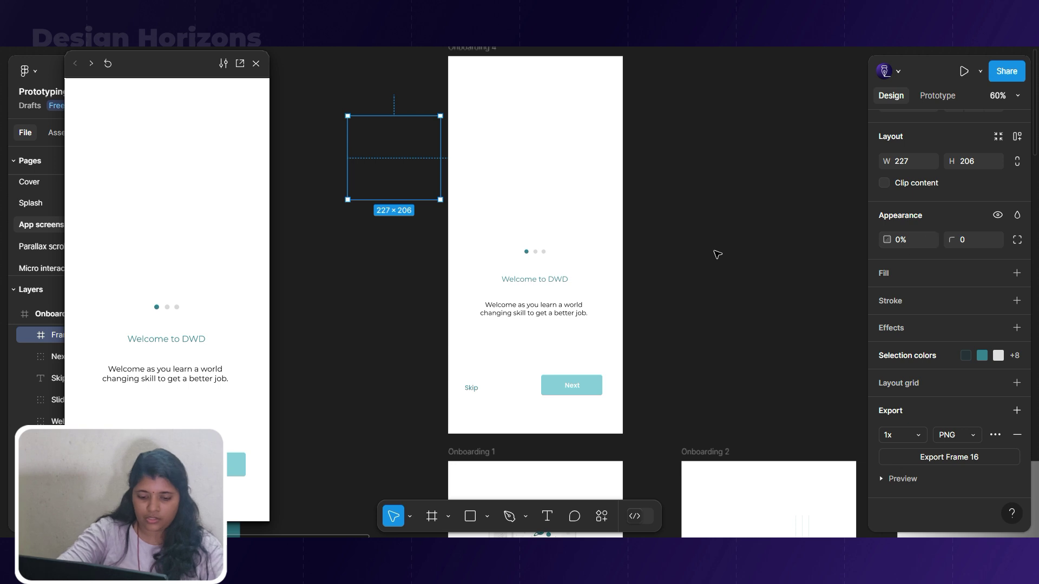
Make the Welcome to DWD title and body text size 12, centred, at 0% opacity.
click(538, 302)
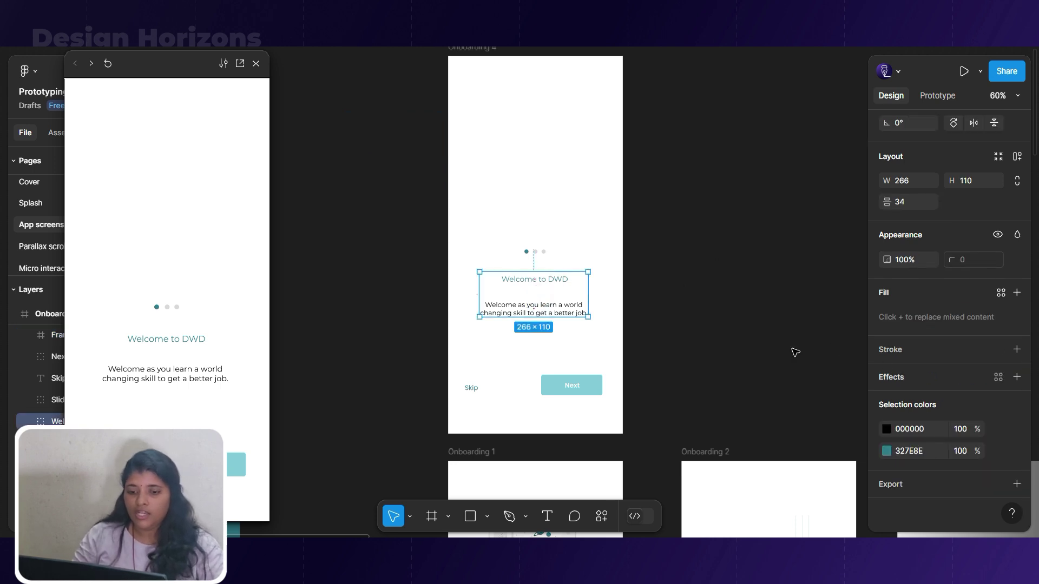
double_click(570, 305)
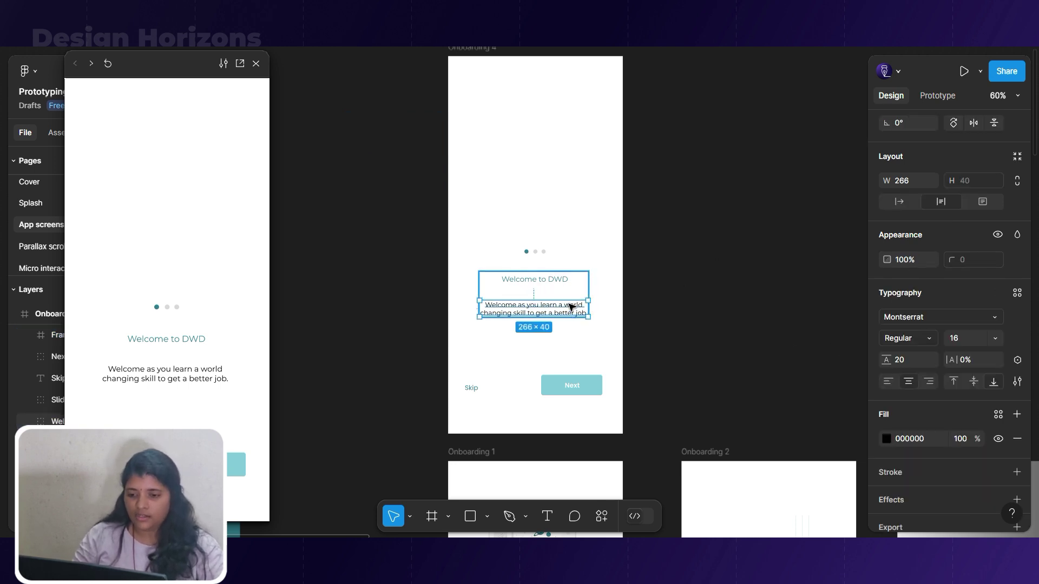
shift+click(565, 280)
click(995, 361)
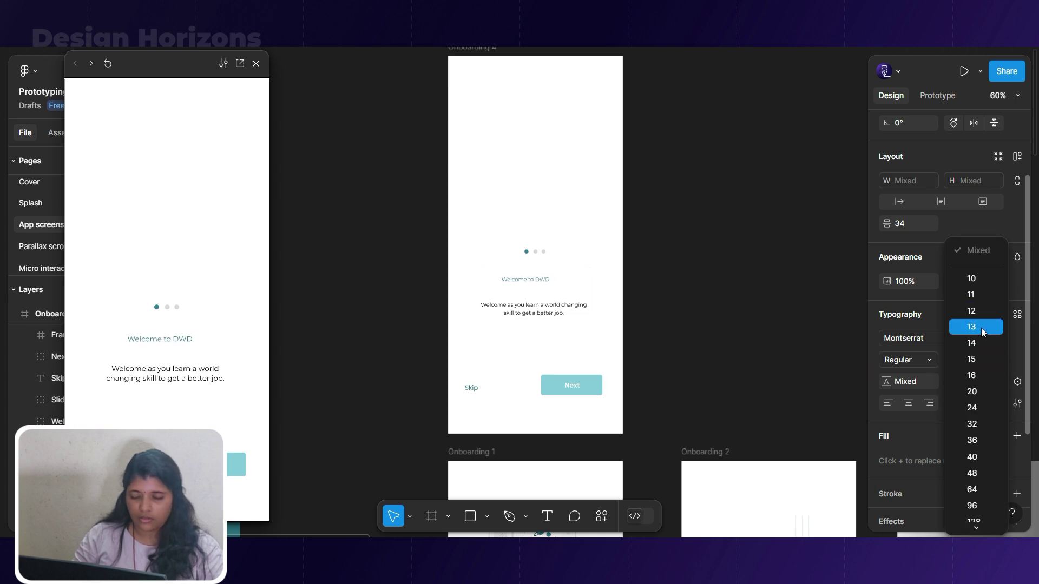
click(979, 312)
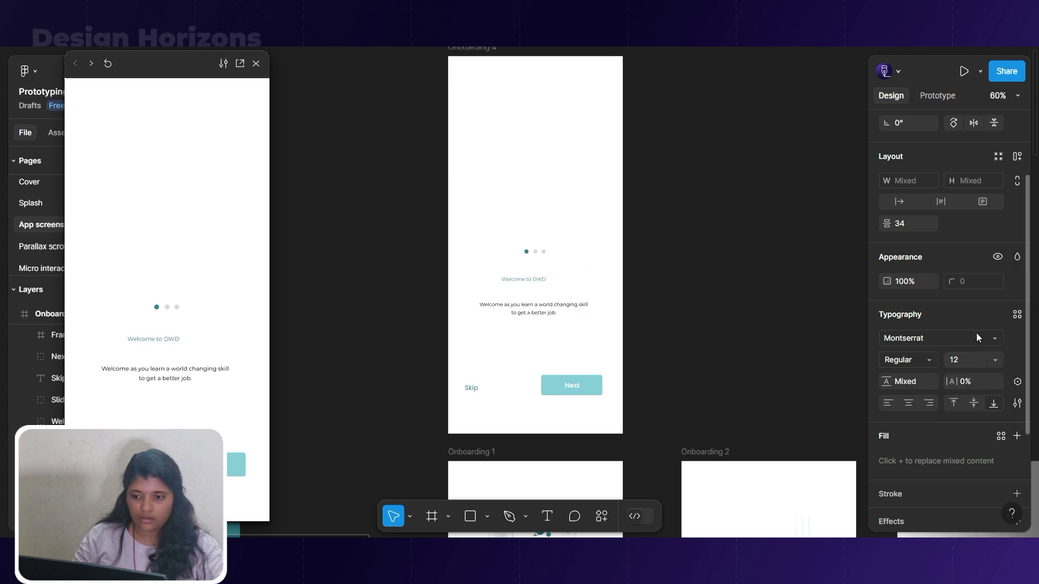
scroll(924, 120, up, 3)
click(909, 181)
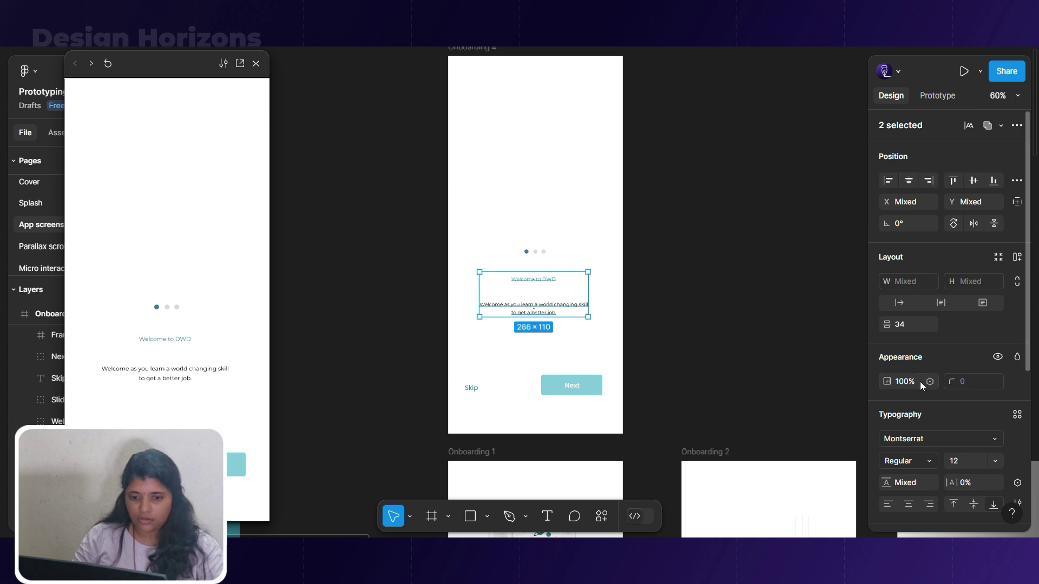
text(0)
key(Return)
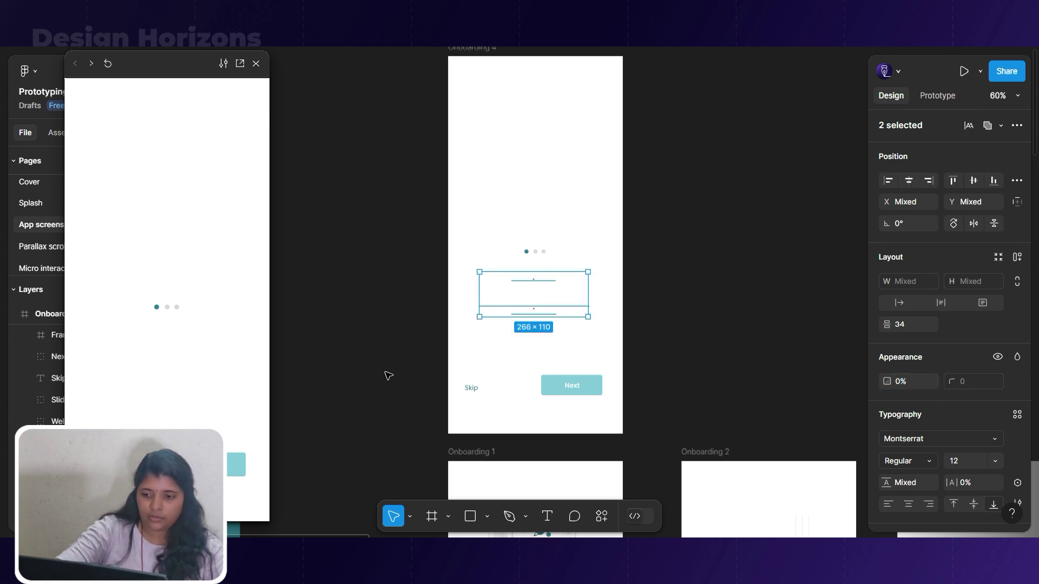
Fade Onboarding 4's slider dots to 0% opacity.
click(540, 252)
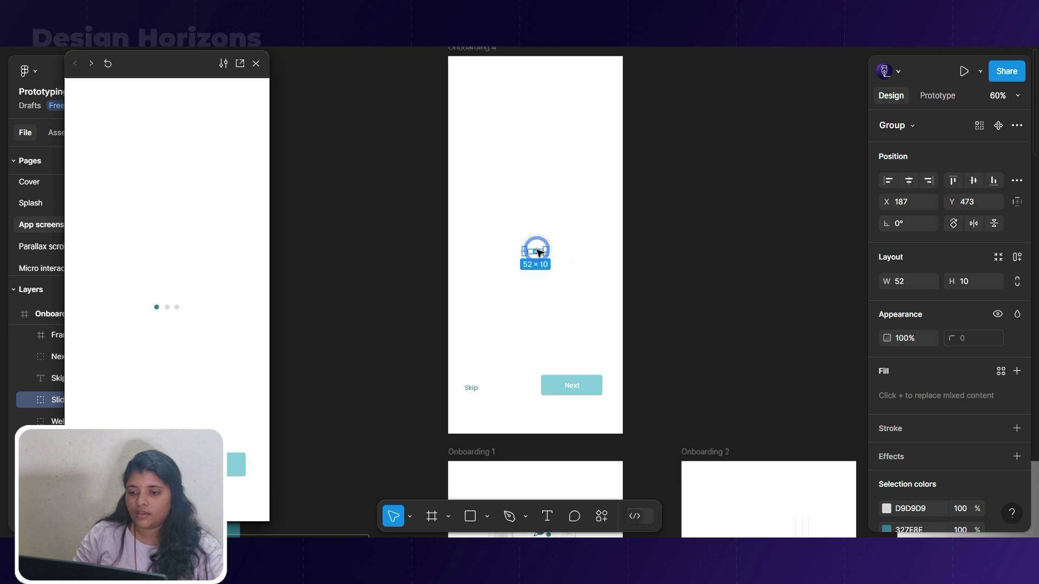
scroll(539, 252, up, 5)
click(904, 339)
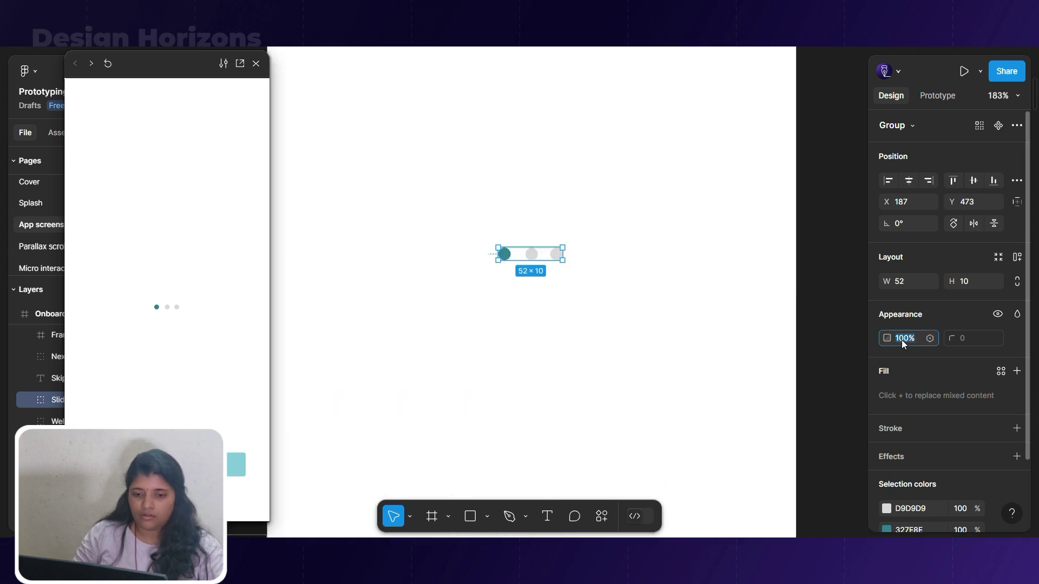
text(0)
key(Return)
Move the Next button off the frame's right edge and Skip off its left side.
scroll(649, 240, down, 5)
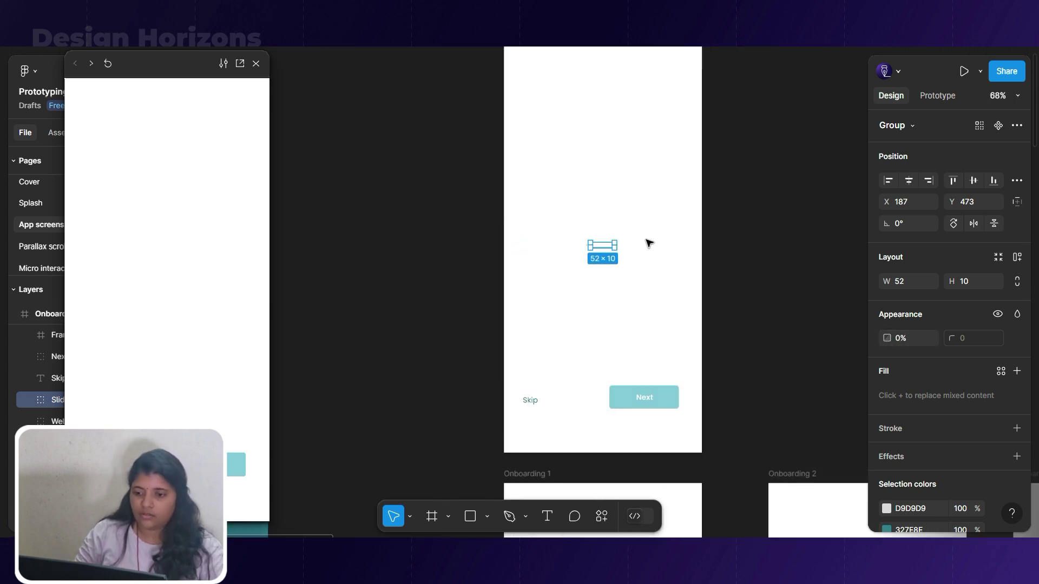
scroll(649, 243, down, 5)
scroll(653, 305, up, 3)
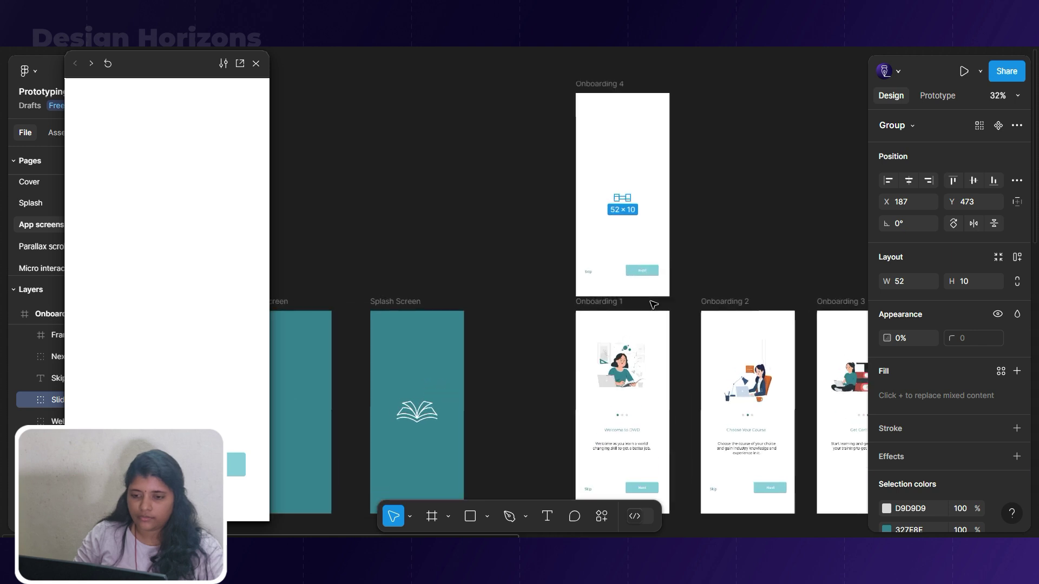
scroll(649, 294, up, 1)
click(652, 272)
drag(647, 267, 685, 268)
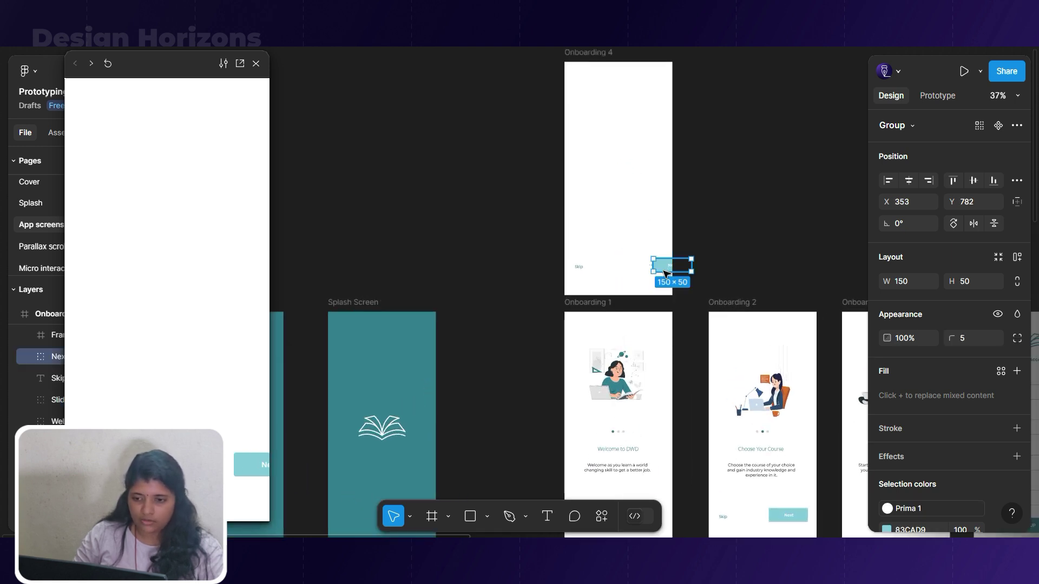
click(584, 268)
drag(583, 268, 558, 268)
scroll(625, 261, down, 3)
click(549, 253)
Retarget the second Splash Screen's after-delay transition from Onboarding 1 to Onboarding 4.
scroll(563, 325, up, 3)
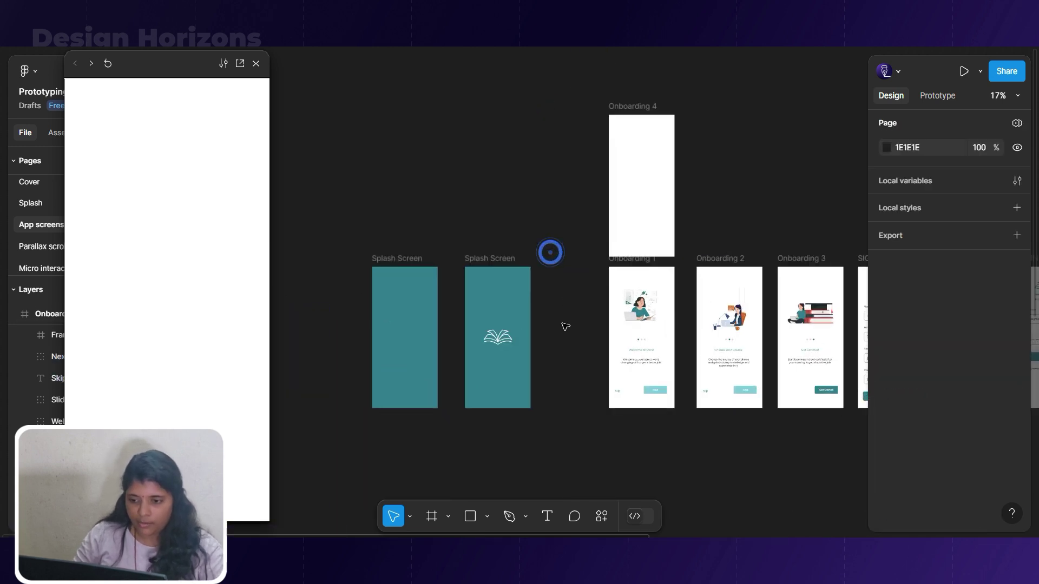
click(454, 236)
click(937, 95)
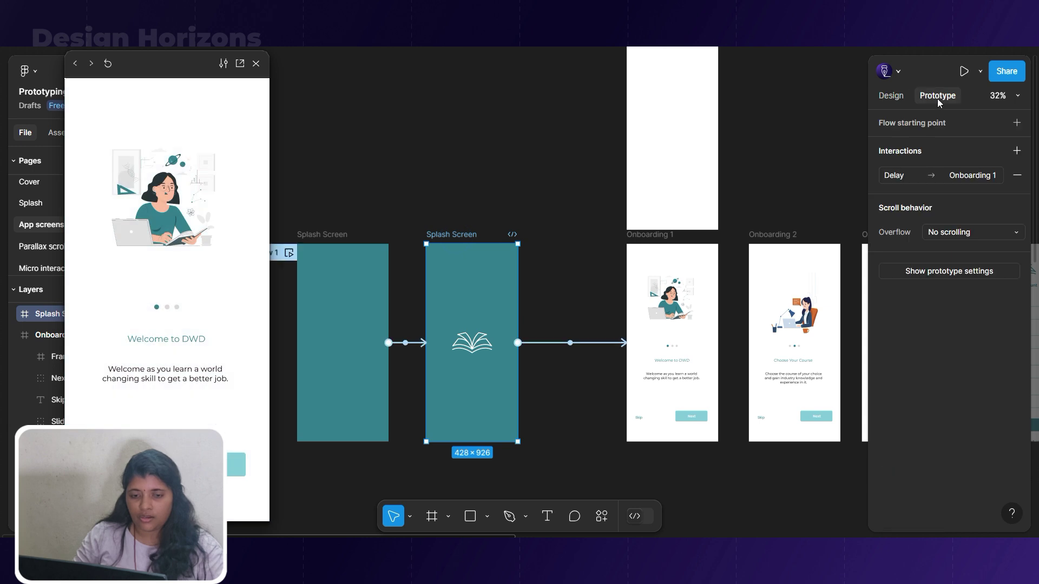
drag(598, 347, 639, 189)
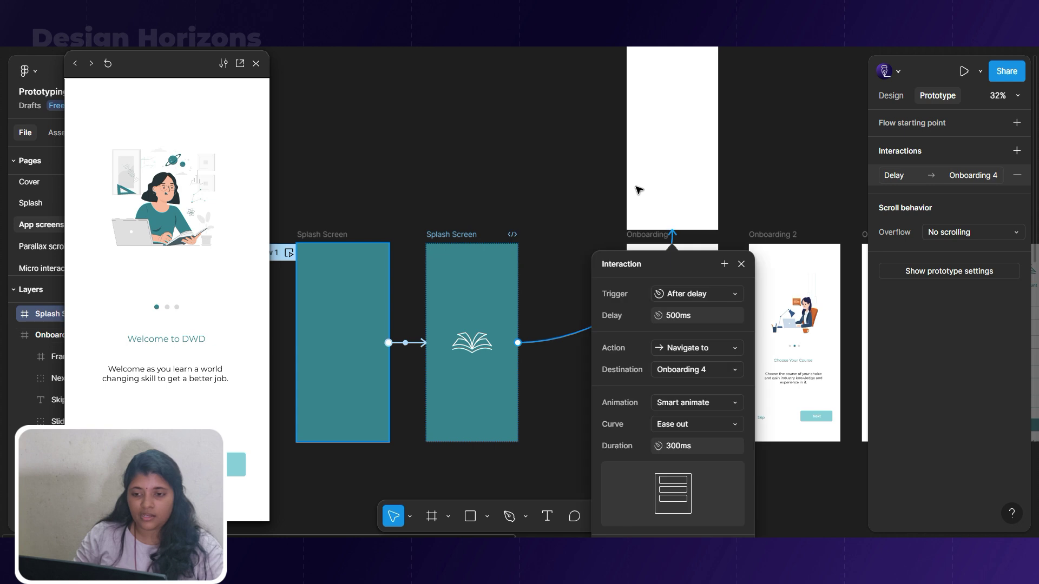
click(589, 217)
scroll(622, 249, up, 3)
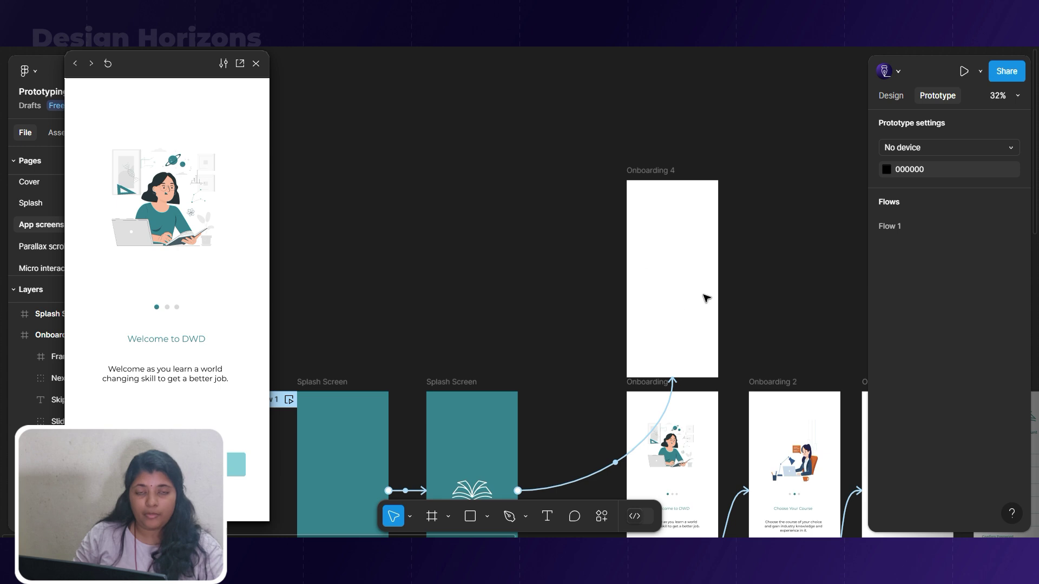
click(654, 168)
Link Onboarding 4 to Onboarding 1 with an After delay trigger.
drag(717, 279, 695, 407)
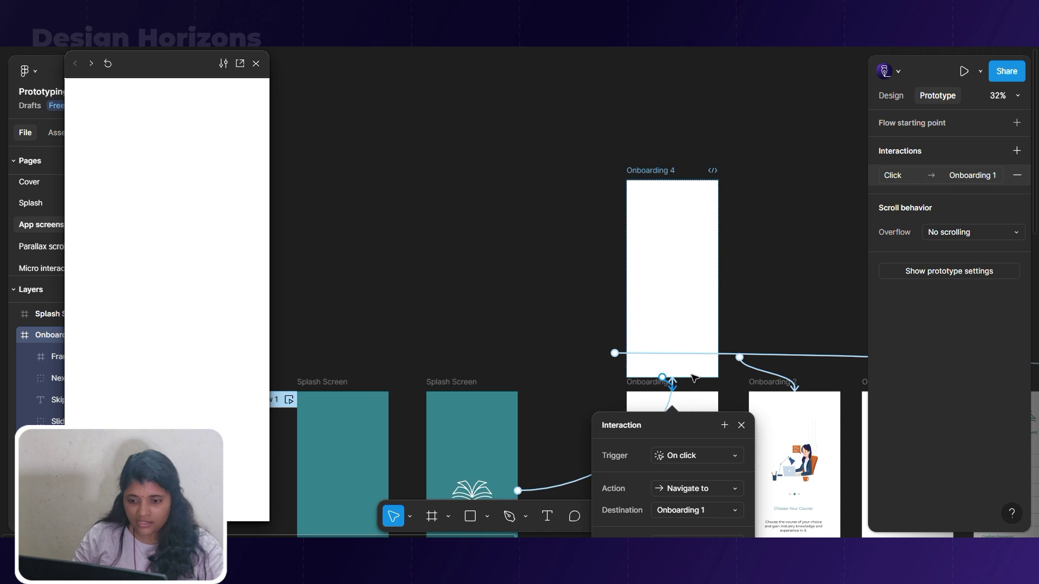
scroll(699, 355, down, 5)
click(735, 245)
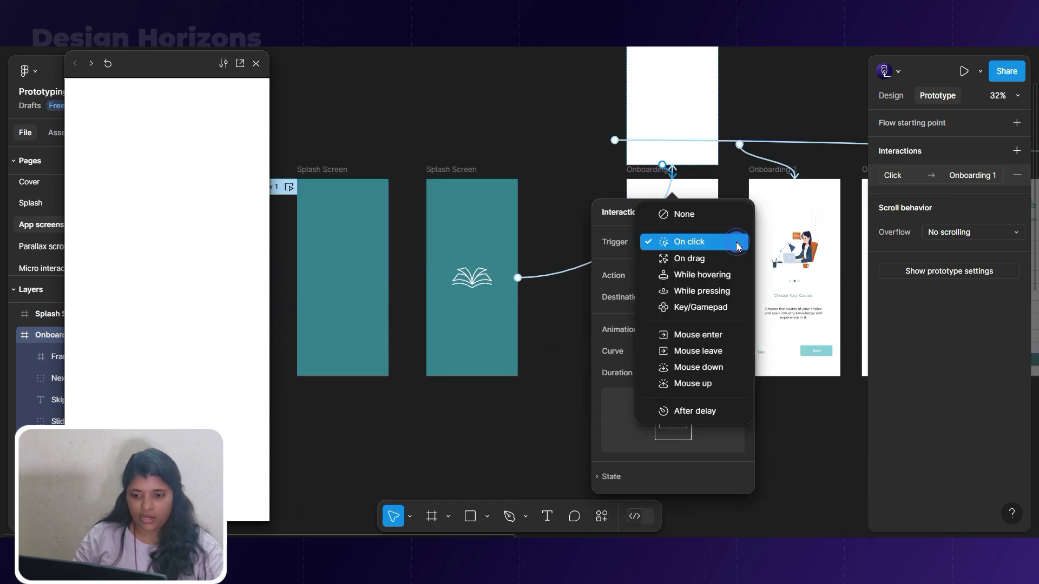
click(705, 407)
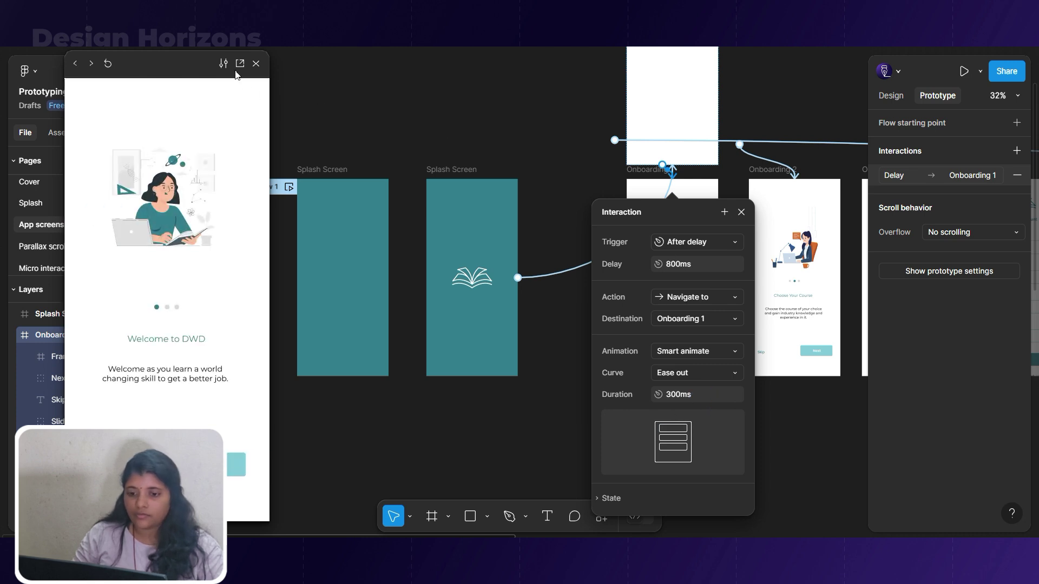
click(256, 64)
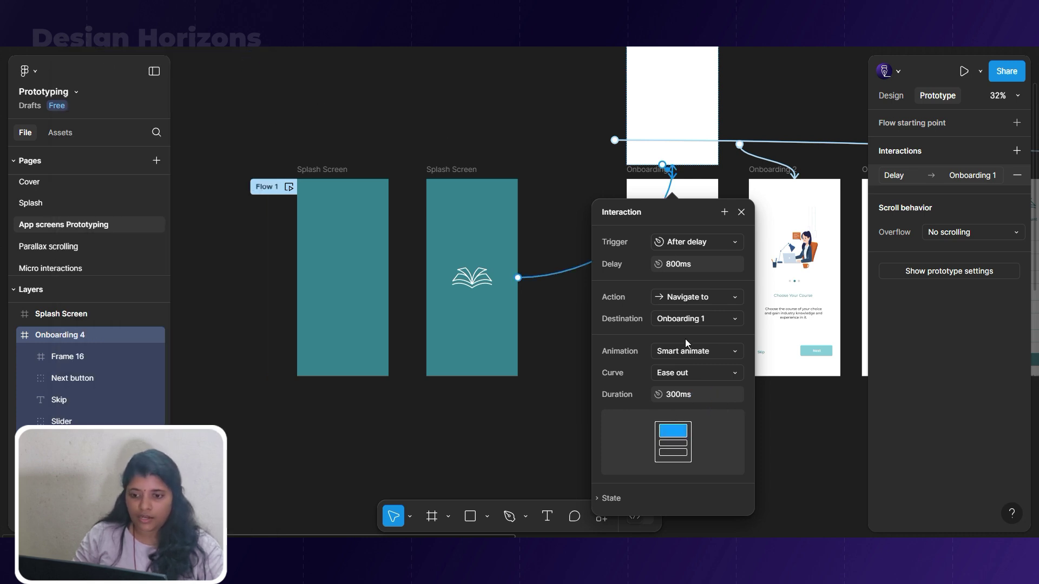
Set the transition to Ease in, 800ms duration and 500ms delay, then play Flow 1.
click(695, 373)
click(701, 328)
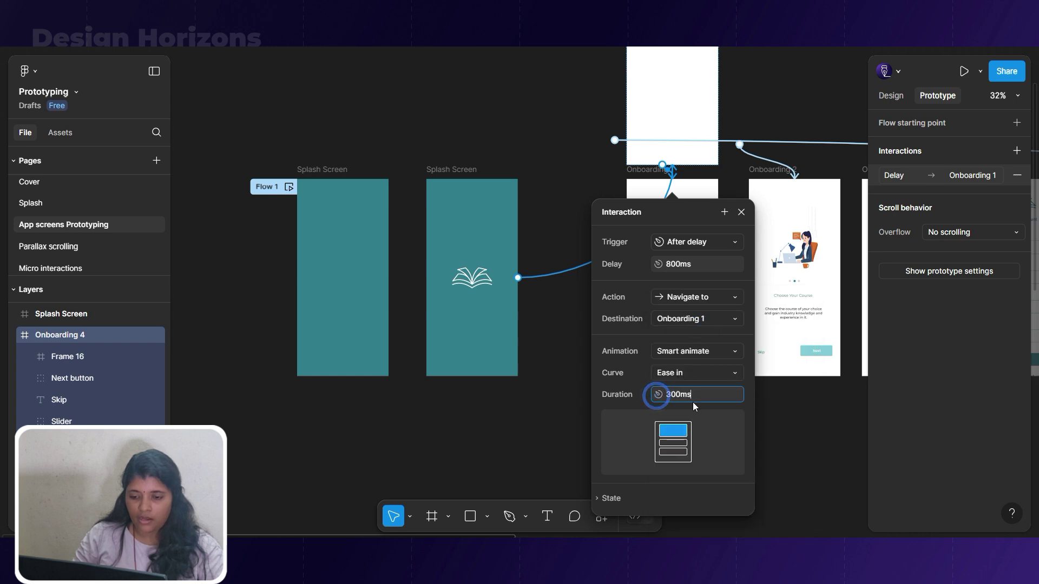
key(BackSpace)
text(8)
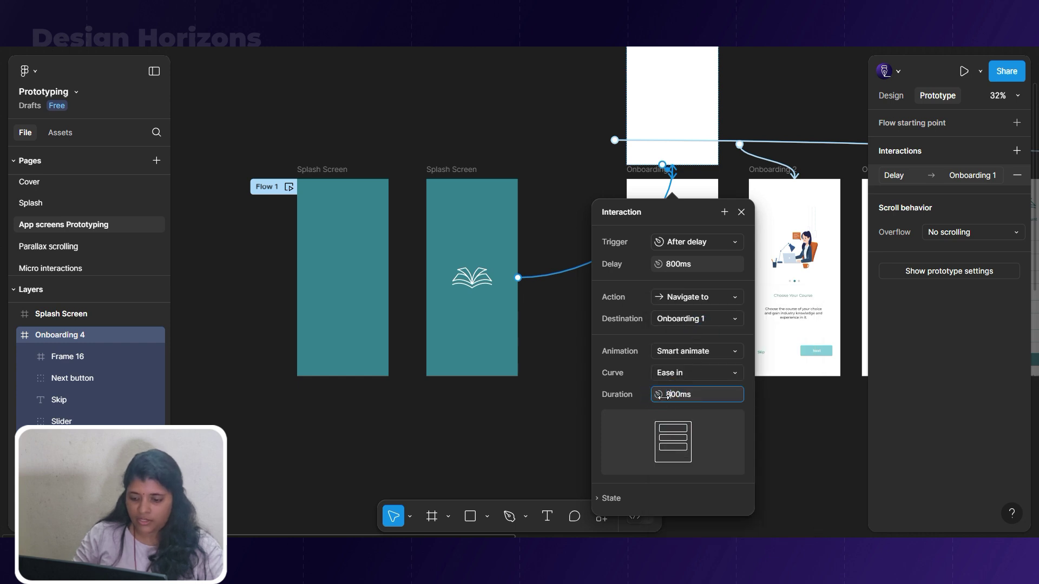
key(Return)
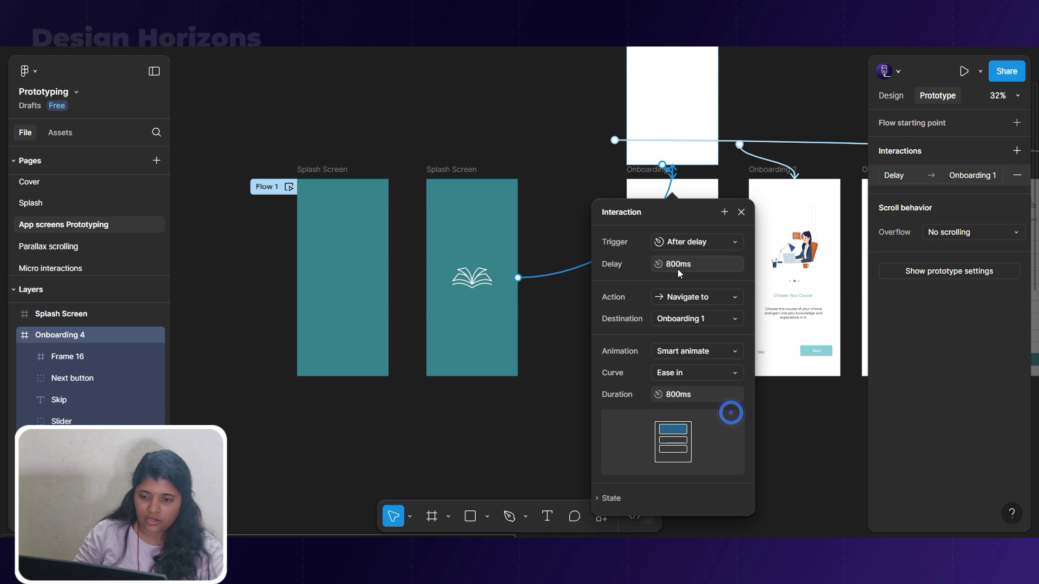
click(671, 264)
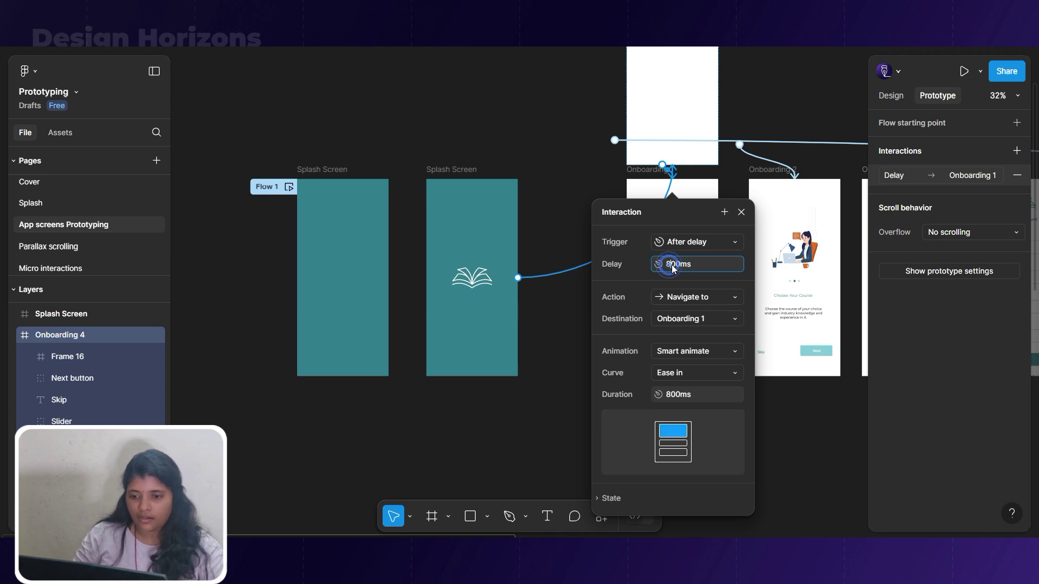
text(5)
key(Return)
click(585, 383)
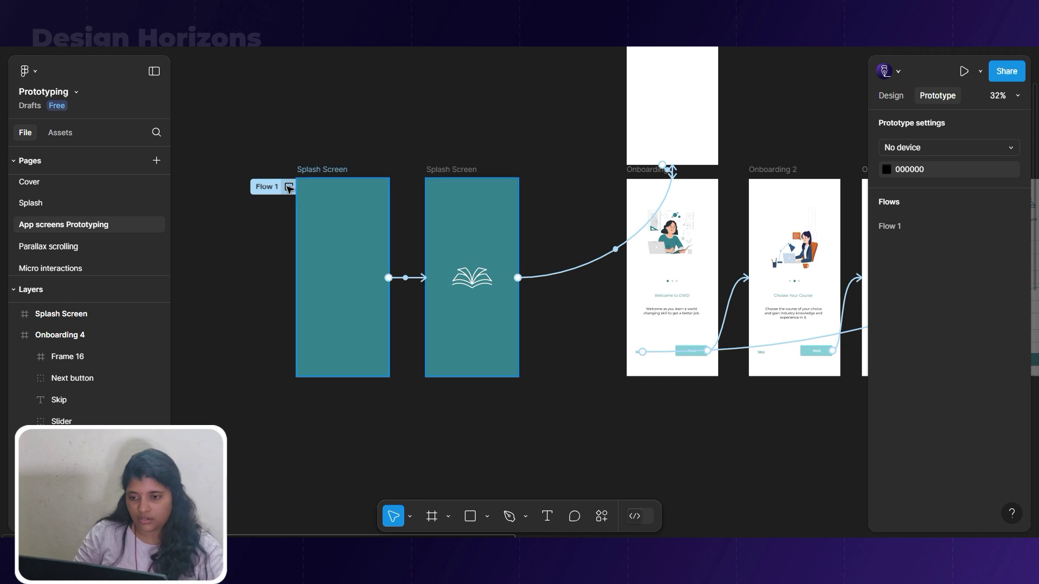
click(288, 187)
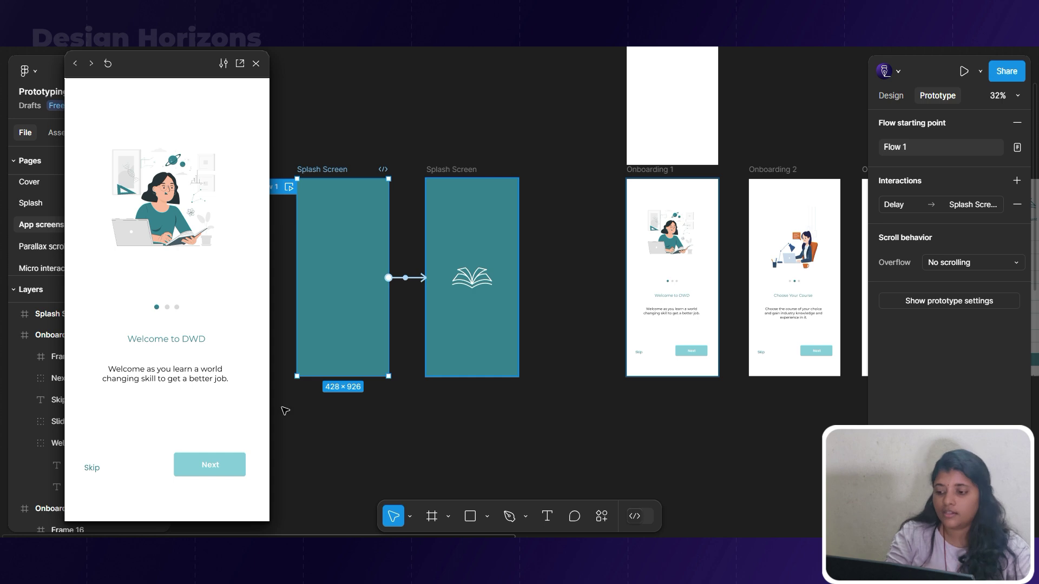
Duplicate Onboarding 2 above it as the new Onboarding 5 frame.
click(651, 406)
scroll(537, 385, down, 3)
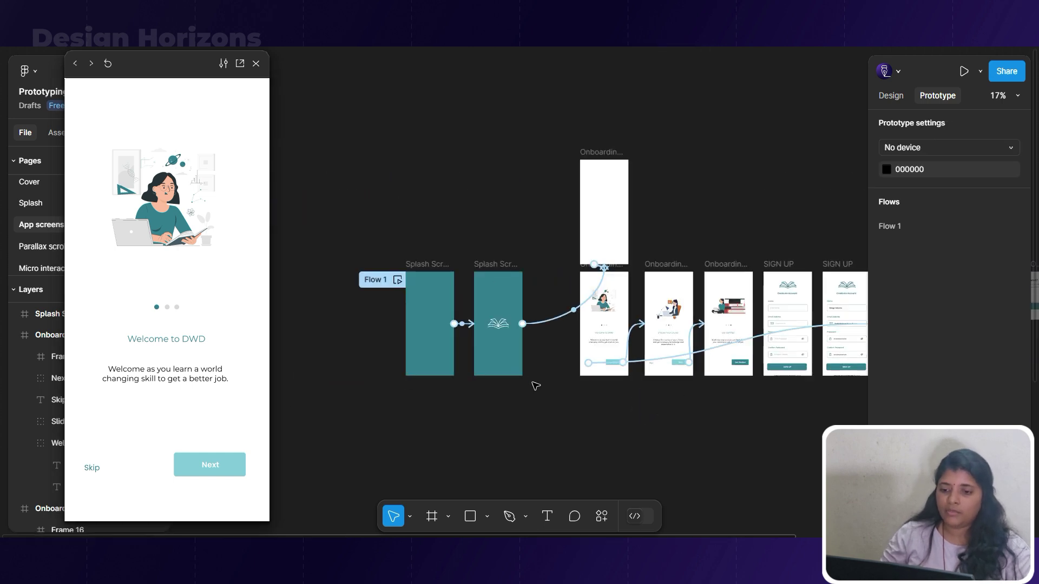
scroll(712, 364, up, 2)
scroll(711, 364, up, 3)
drag(622, 230, 651, 151)
click(255, 64)
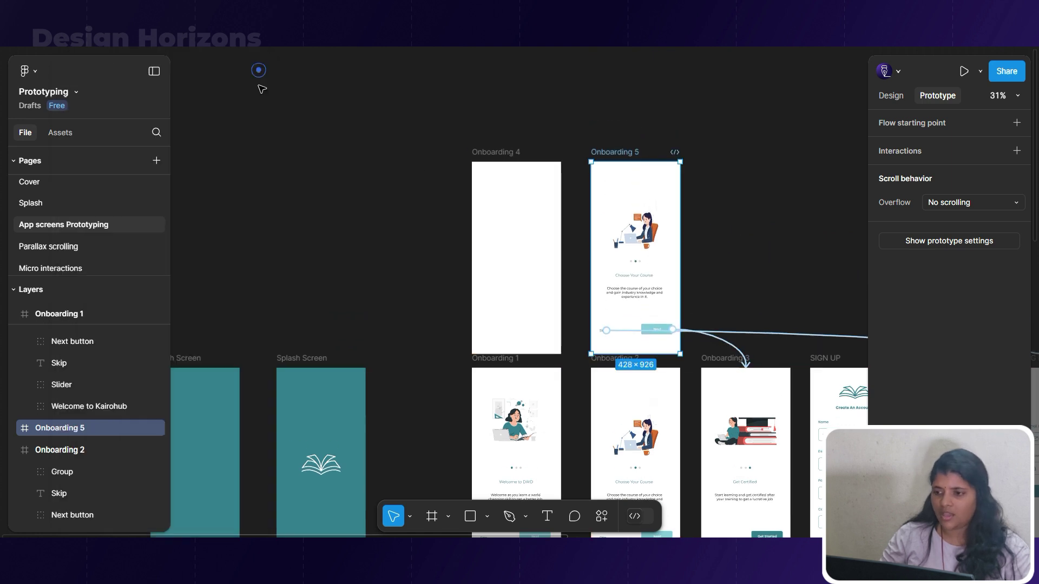
scroll(609, 287, down, 4)
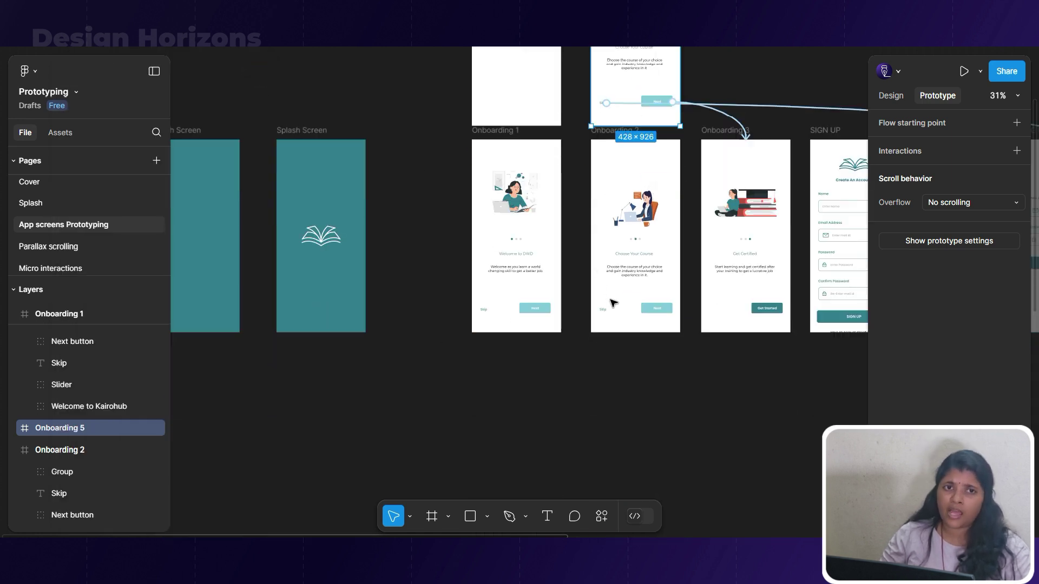
scroll(610, 335, up, 1)
click(578, 291)
Remove the link from Onboarding 1's Next button to Onboarding 2.
click(589, 309)
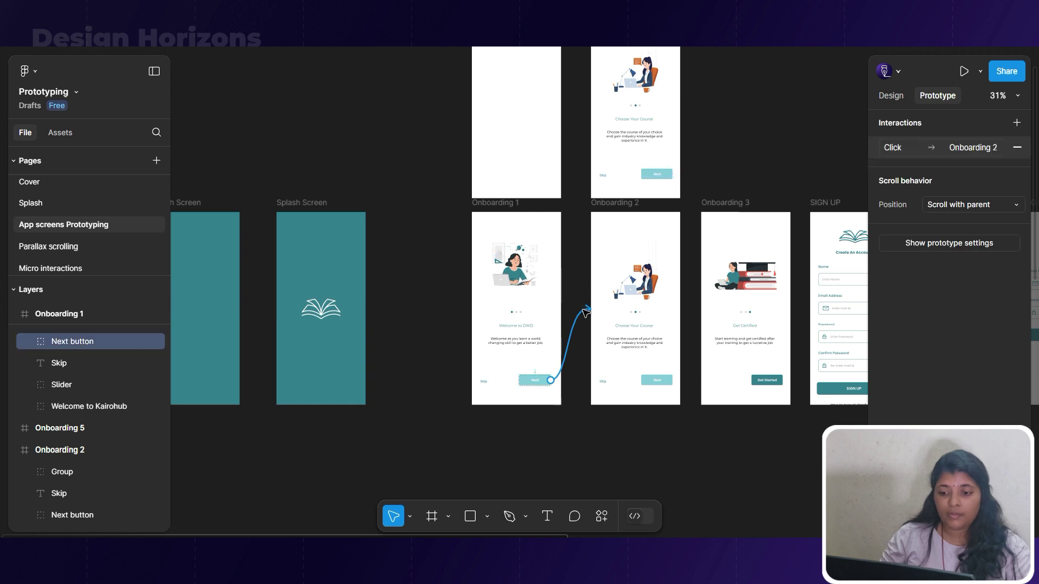
drag(589, 309, 583, 309)
click(699, 177)
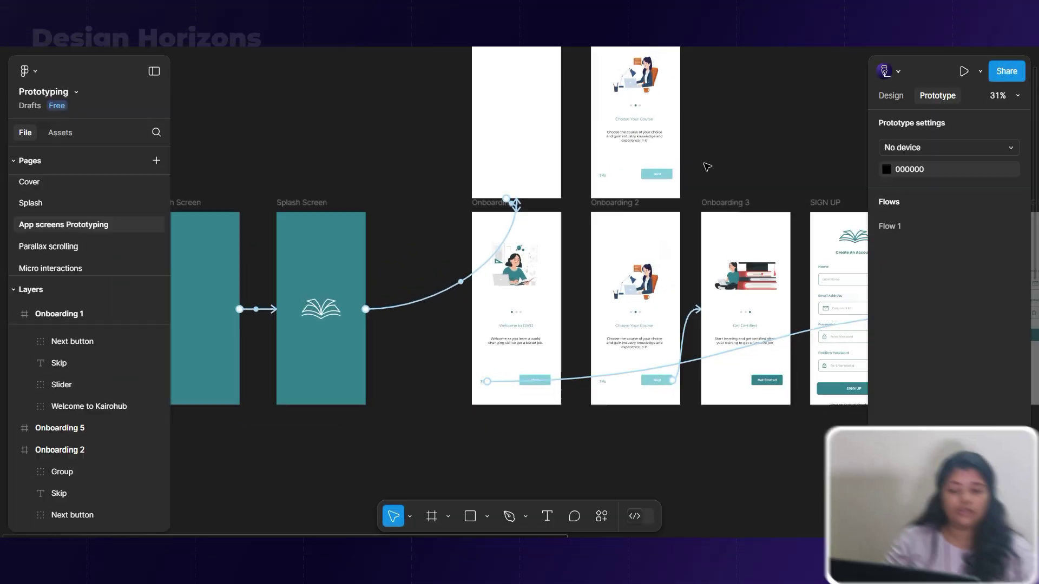
scroll(698, 174, up, 3)
scroll(637, 160, up, 5)
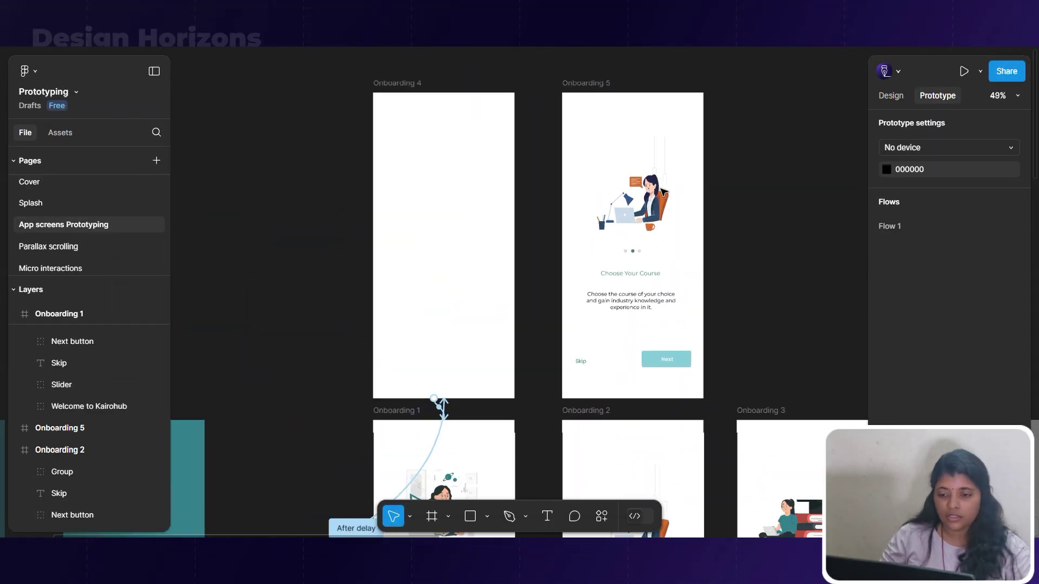
Shrink Onboarding 5's illustration to about 82×107 and fade it and the slider dots to 0%.
click(626, 210)
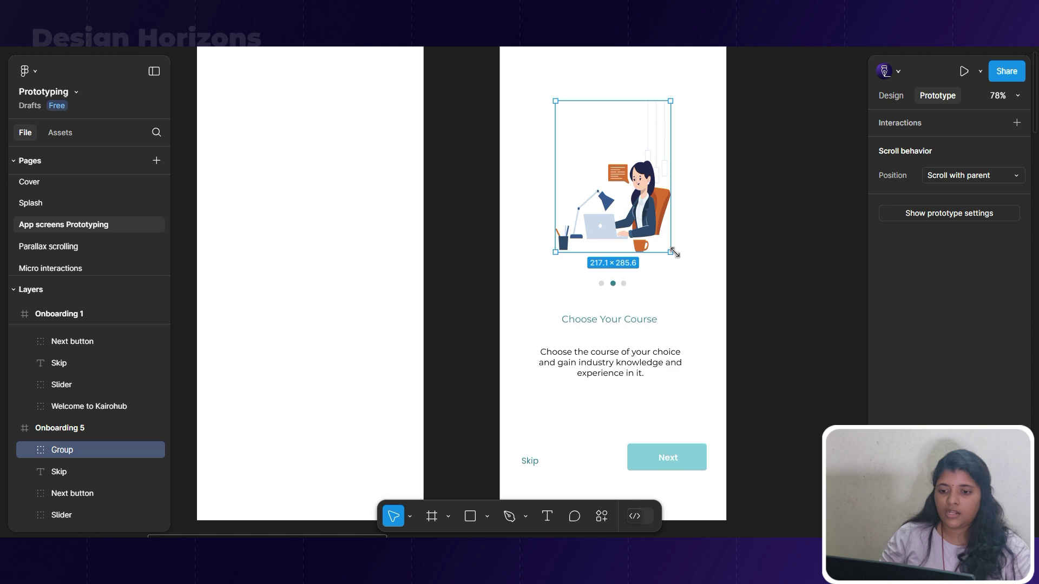
click(884, 100)
drag(668, 250, 610, 159)
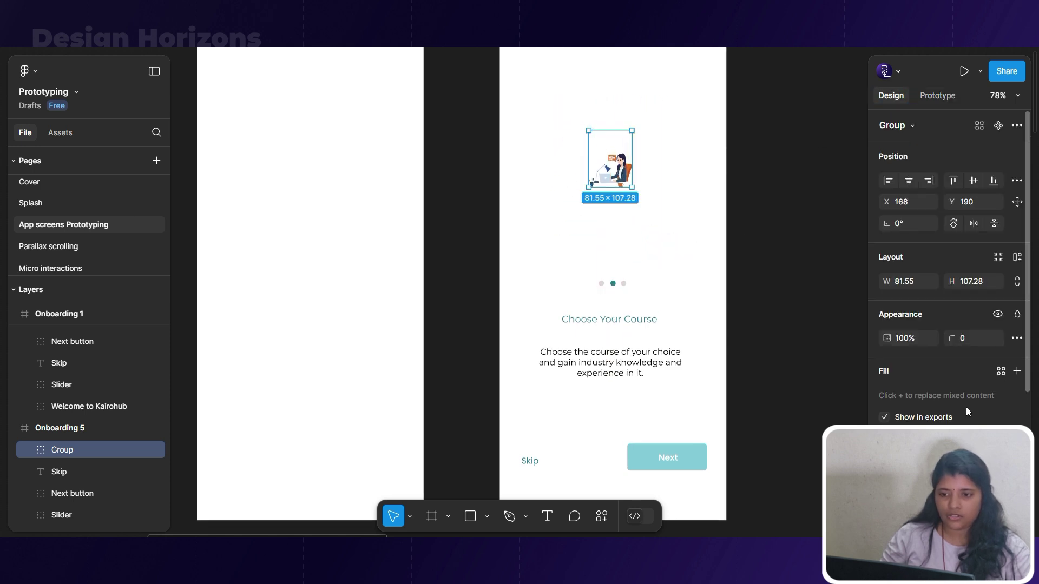
text(0)
key(Return)
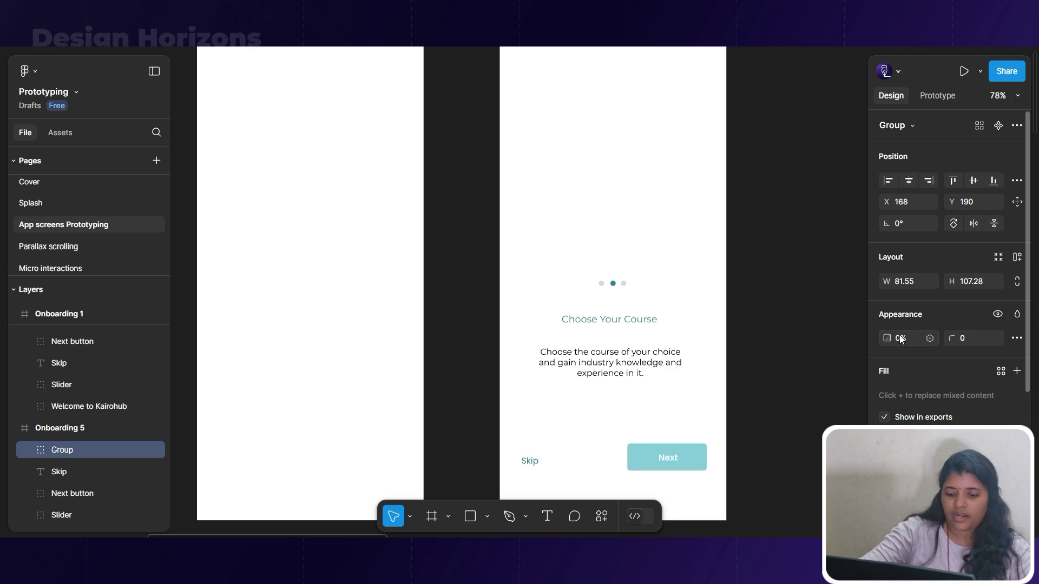
click(616, 286)
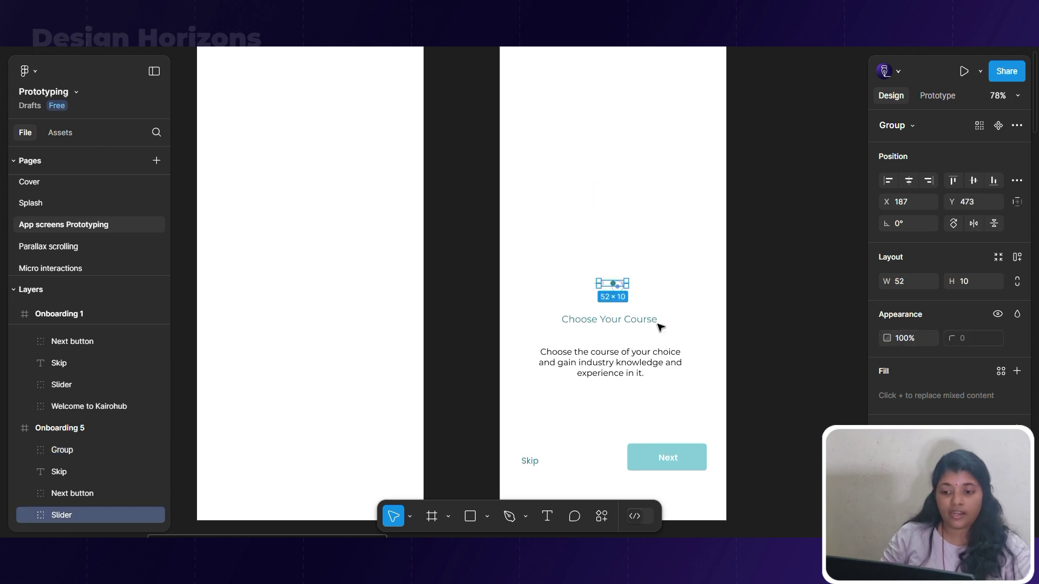
text(0)
key(Return)
Set the Choose Your Course heading and body text to size 11, centred.
scroll(671, 303, down, 1)
click(651, 320)
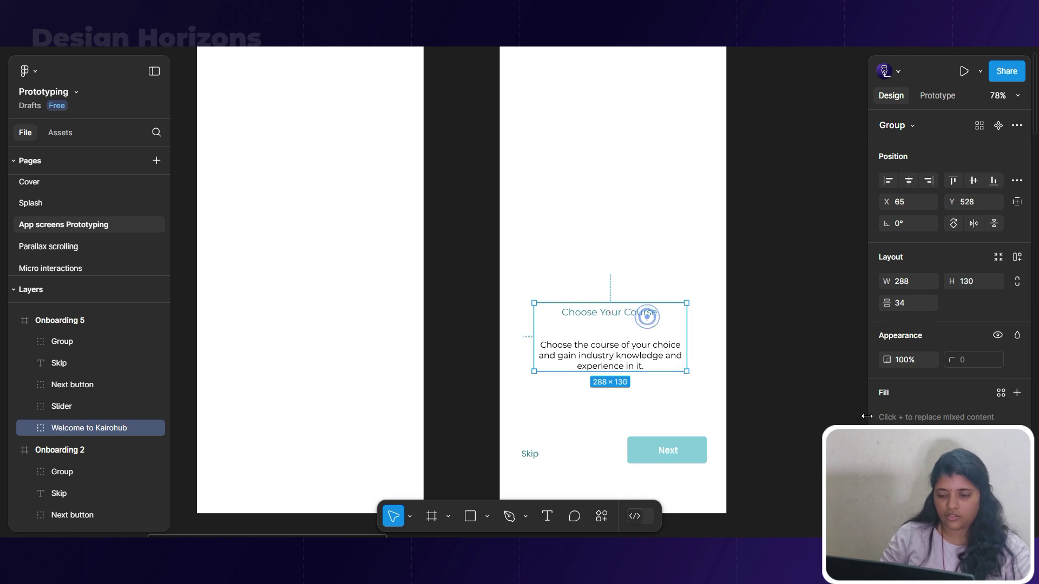
double_click(611, 359)
shift+click(654, 312)
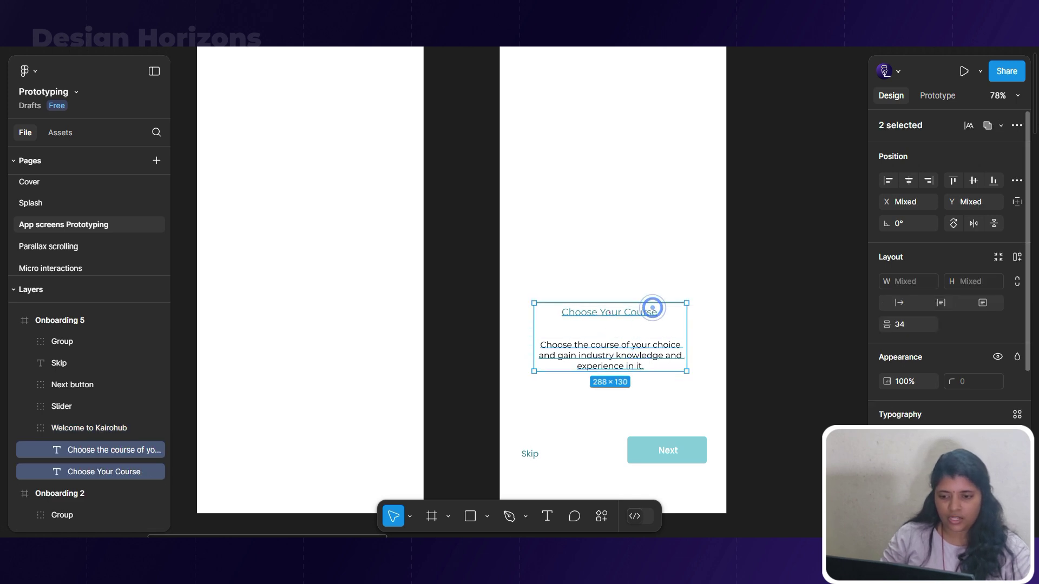
click(974, 458)
click(971, 295)
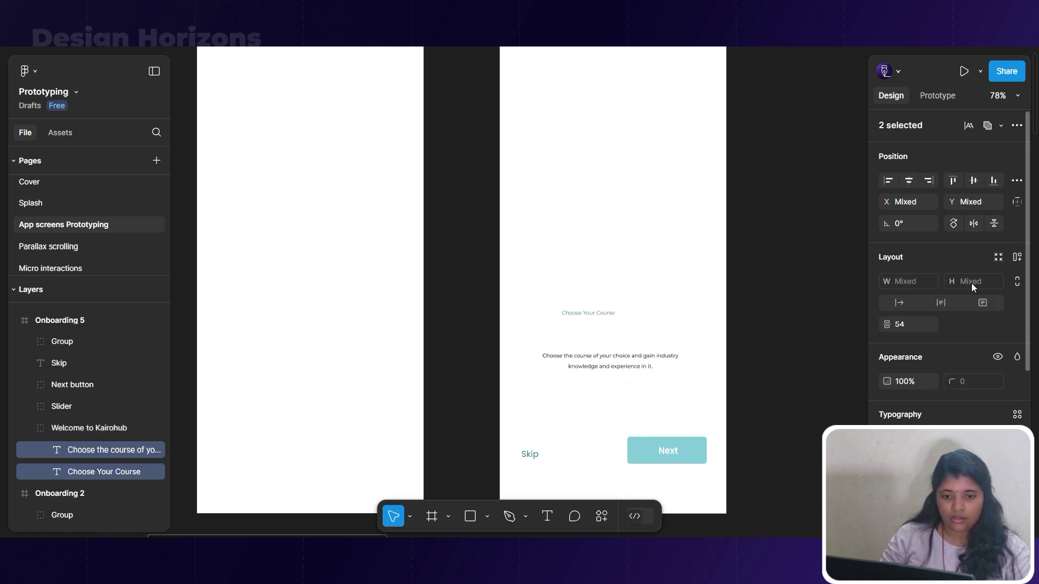
click(909, 181)
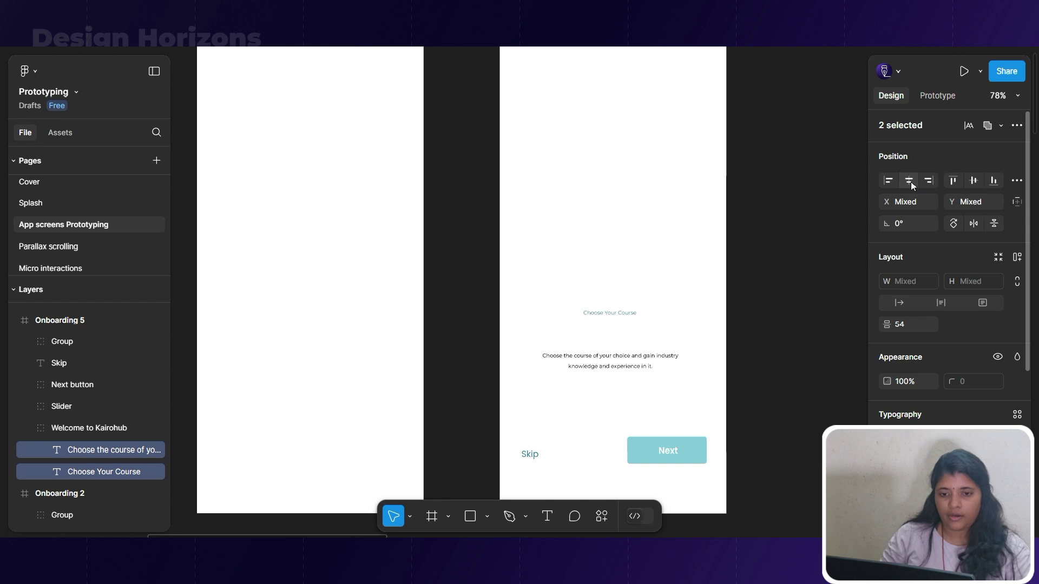
Move Next off the frame's right edge and Skip off its left, both at 0% opacity.
scroll(691, 382, down, 2)
click(690, 382)
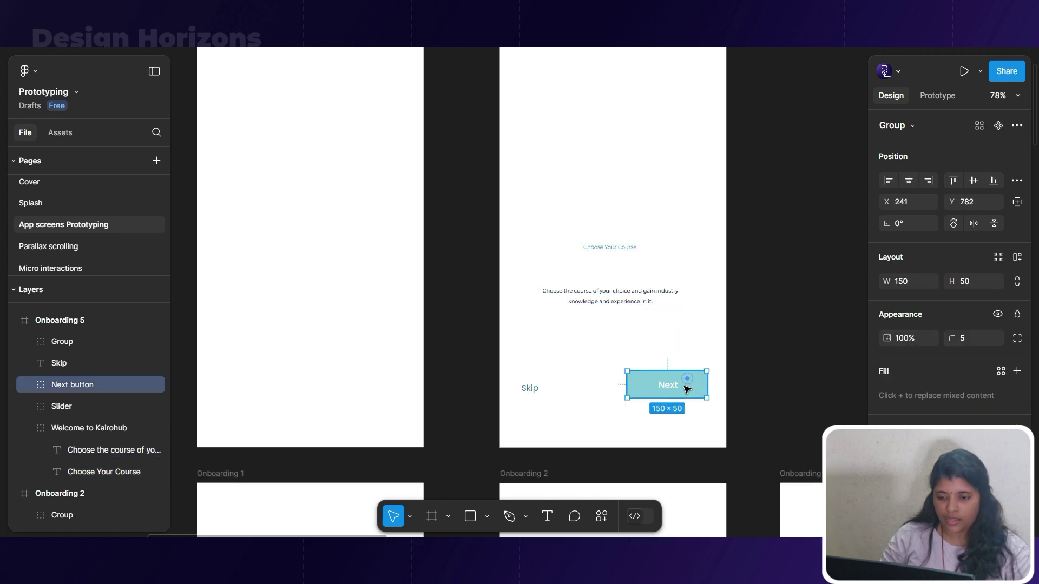
key(shift+Right)
key(shift+Right)
key(shift+Right)
key(shift+Right)
key(shift+Right)
key(shift+Right)
key(shift+Right)
key(shift+Right)
key(shift+Right)
key(shift+Right)
key(shift+Right)
key(shift+Right)
key(shift+Right)
key(shift+Right)
key(shift+Right)
key(shift+Right)
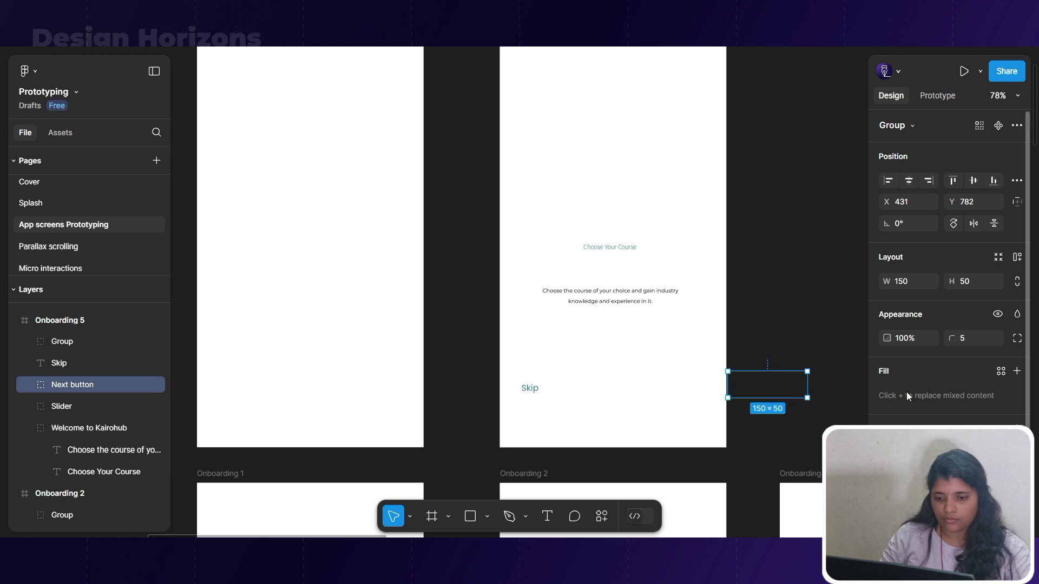
scroll(914, 272, down, 3)
text(0)
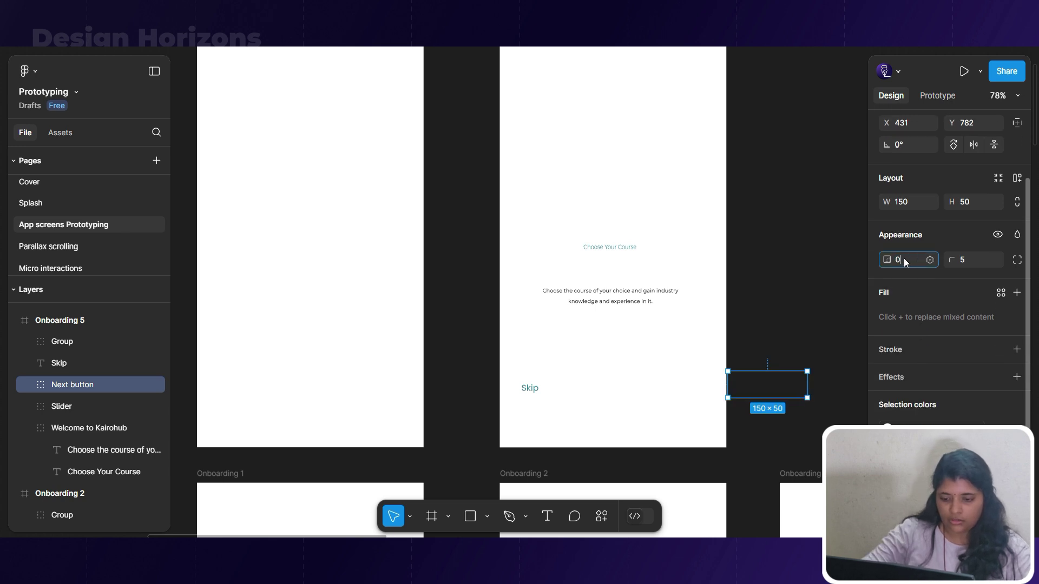
key(Return)
click(526, 402)
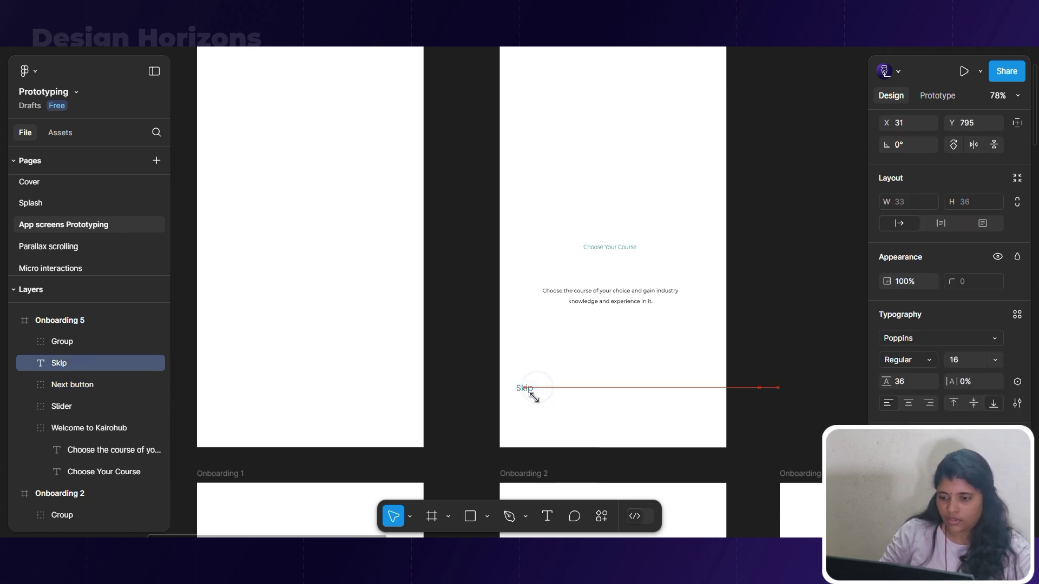
drag(530, 385, 531, 395)
key(shift+Left)
key(shift+Left)
key(shift+Left)
key(shift+Left)
key(shift+Left)
key(shift+Left)
key(shift+Left)
key(shift+Left)
key(shift+Left)
key(shift+Left)
key(shift+Left)
key(shift+Left)
key(shift+Left)
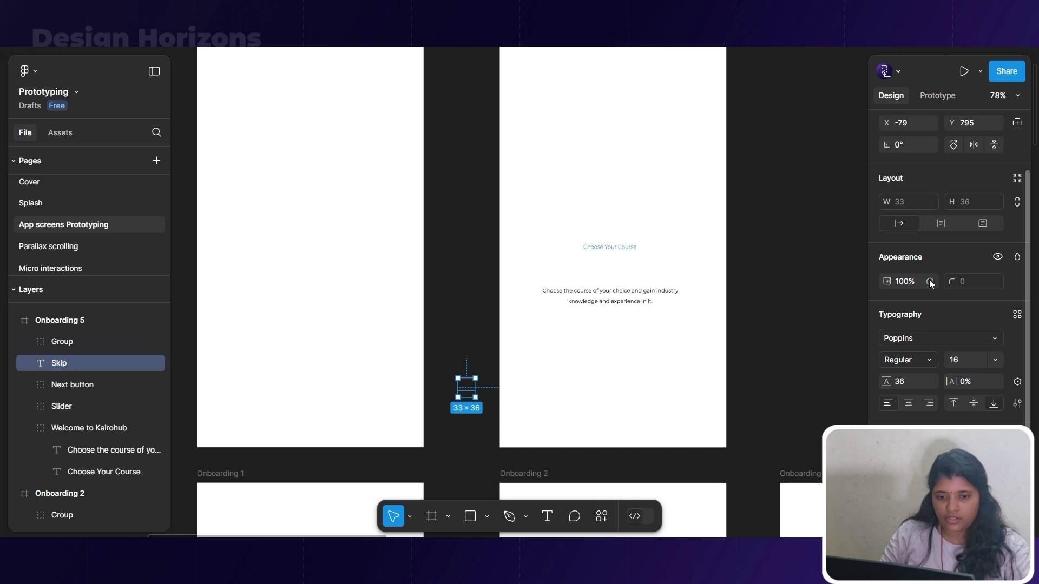
click(910, 281)
text(0)
key(Return)
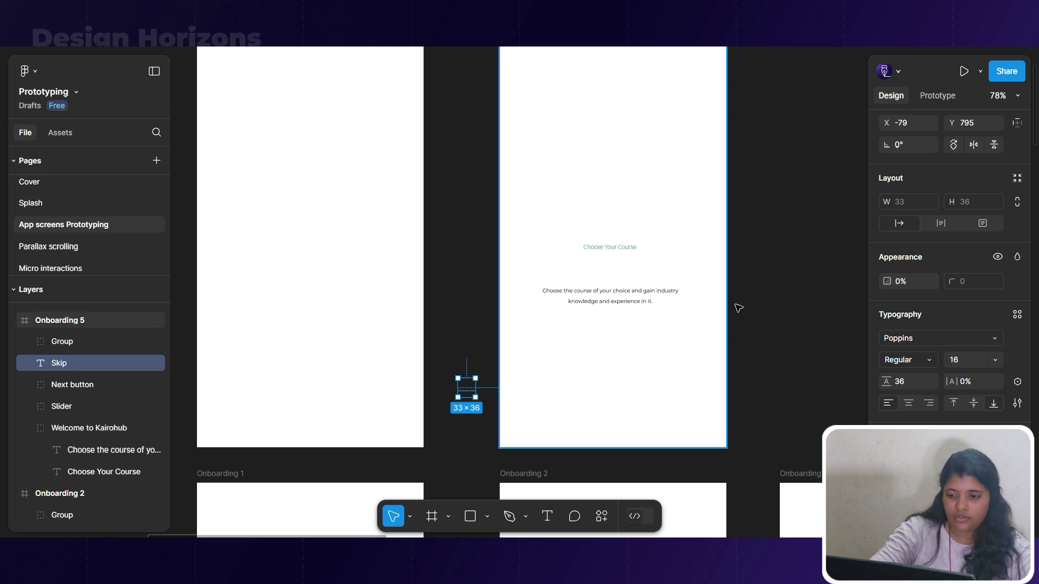
Fade the Welcome to Kairohub text group to 0% opacity.
ctrl+scroll(733, 307, down, 5)
click(675, 312)
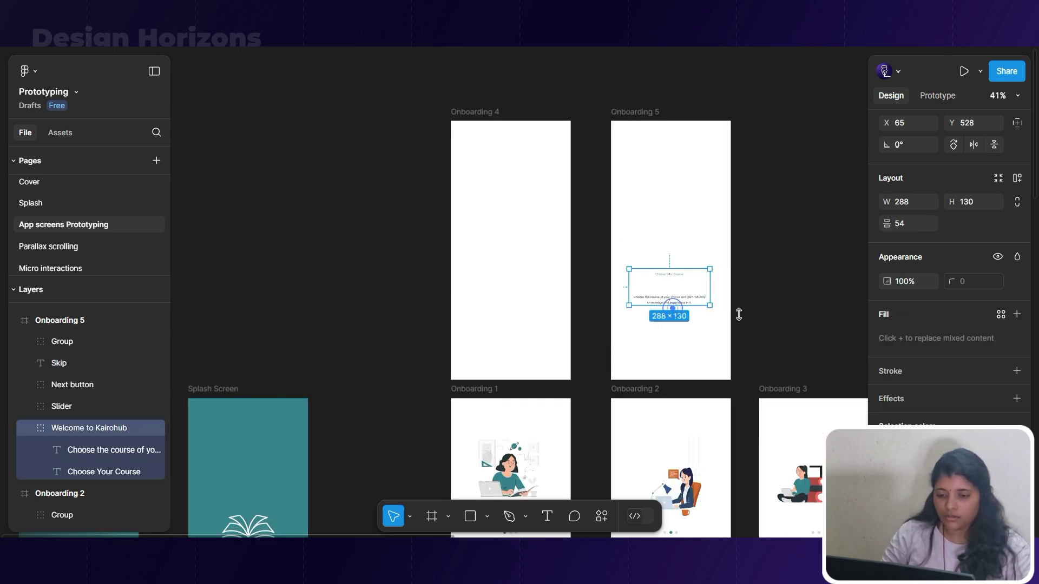
text(0)
key(Return)
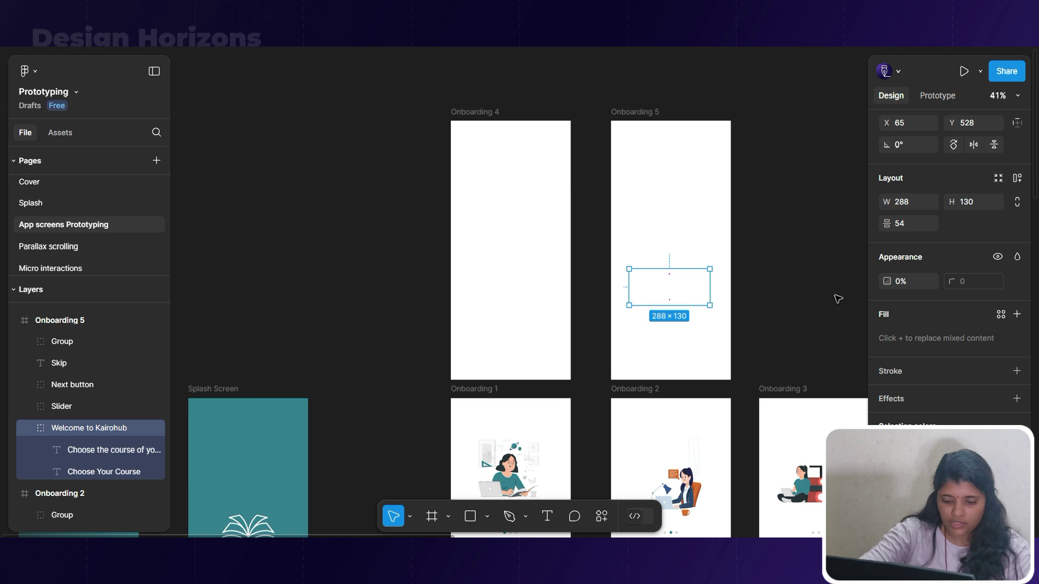
click(837, 298)
Link Onboarding 1's Next button to Onboarding 5 in the prototype.
scroll(563, 325, down, 3)
click(538, 477)
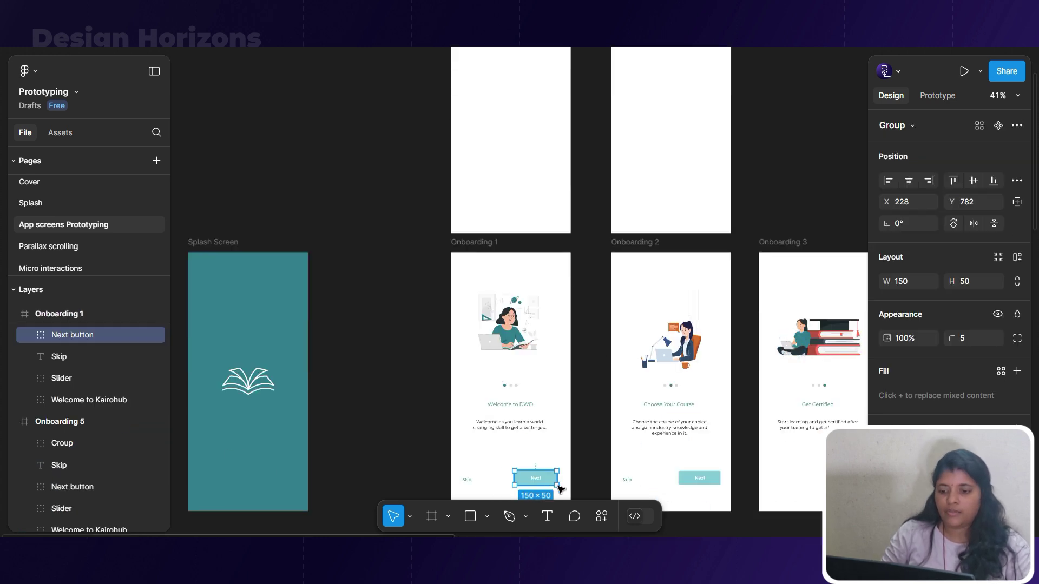
click(937, 96)
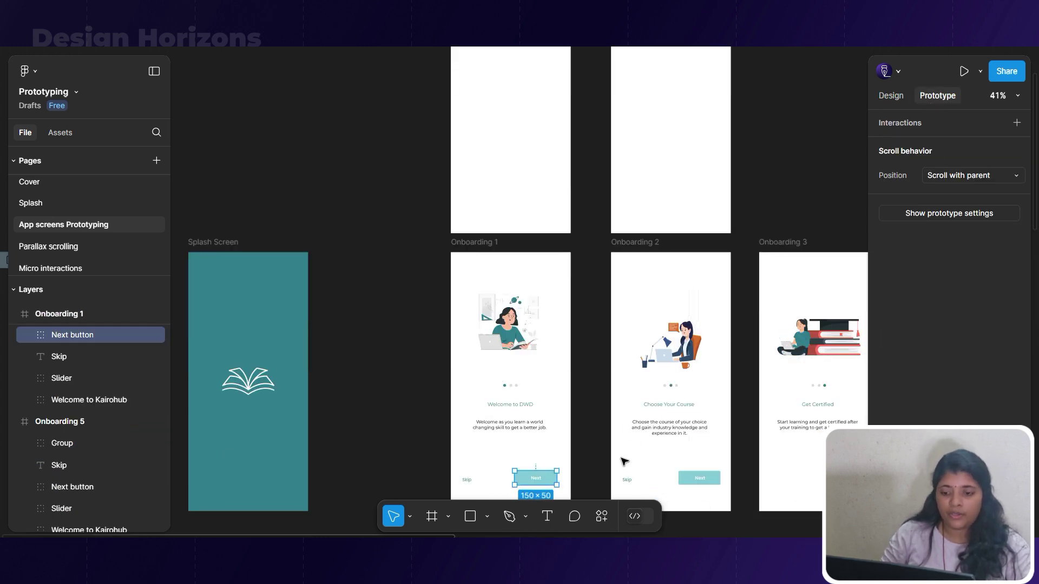
drag(556, 478, 615, 203)
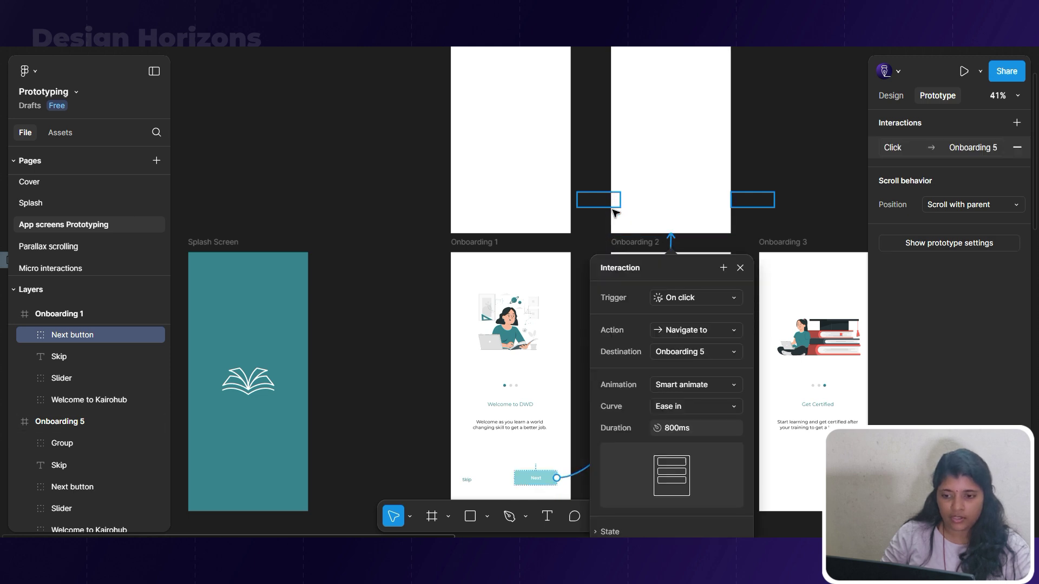
click(784, 242)
click(714, 160)
Make Onboarding 5 advance to Onboarding 2 after a 500ms delay, then preview Flow 1.
scroll(740, 197, up, 2)
scroll(673, 154, up, 3)
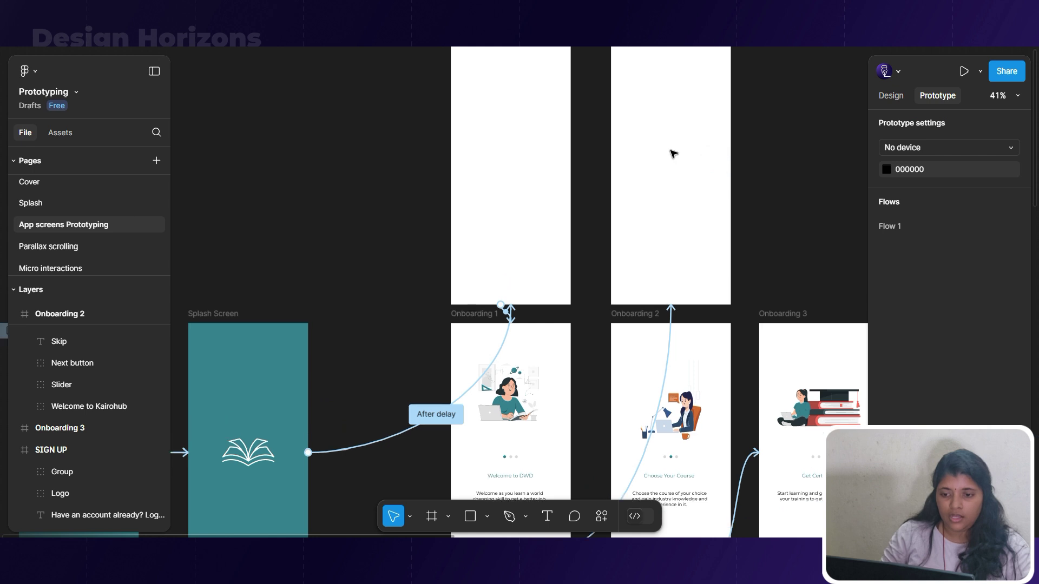
click(676, 98)
drag(731, 217, 706, 378)
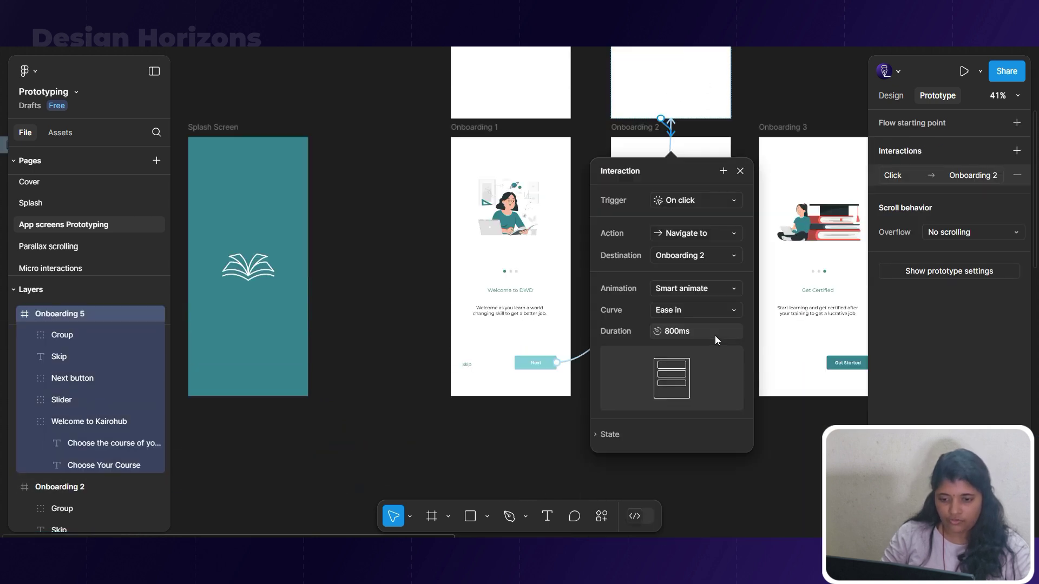
click(713, 201)
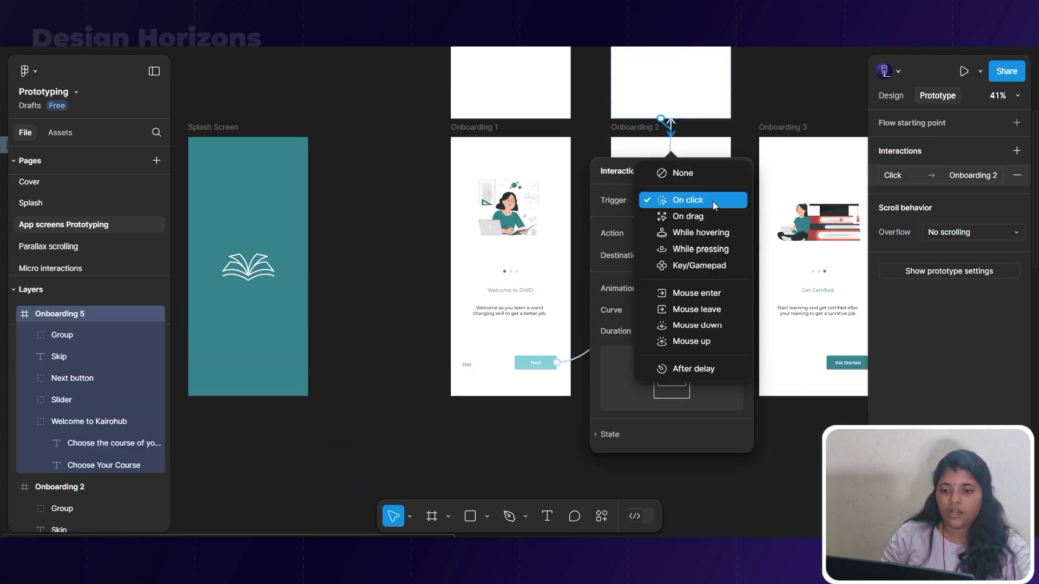
click(692, 368)
click(667, 225)
click(670, 227)
key(Delete)
text(500ms)
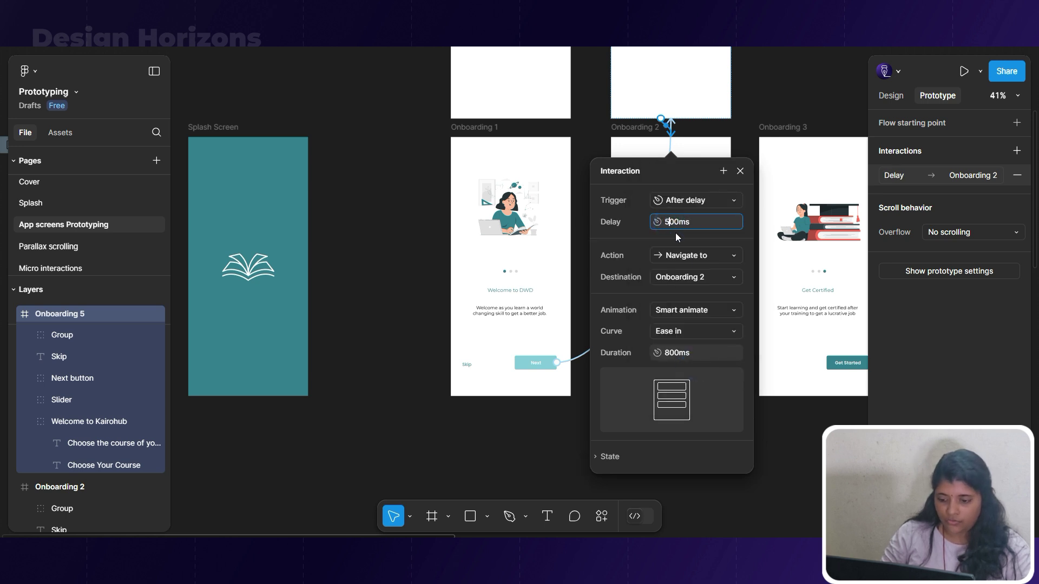
click(667, 357)
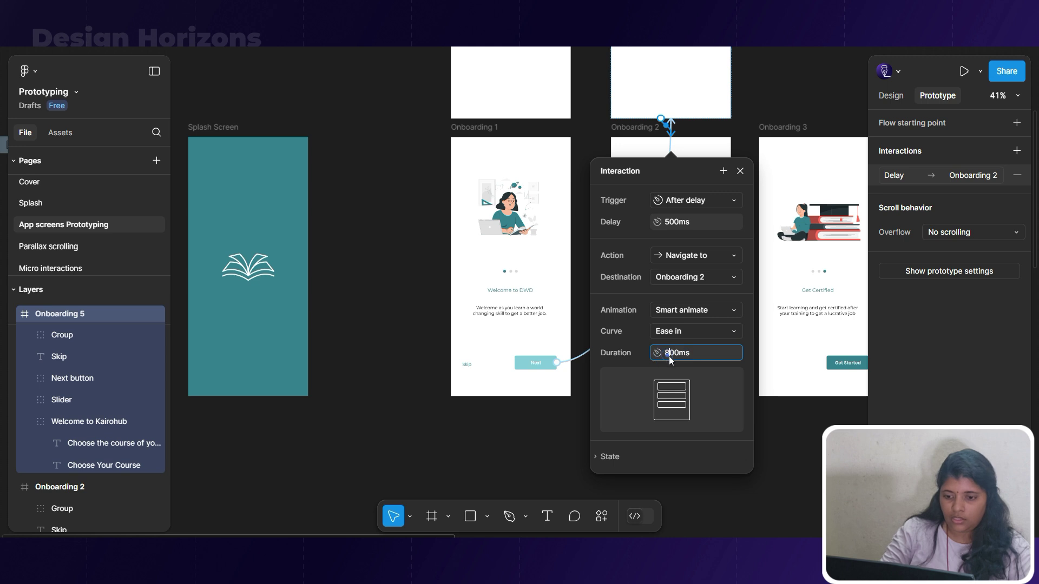
click(759, 435)
scroll(661, 479, down, 3)
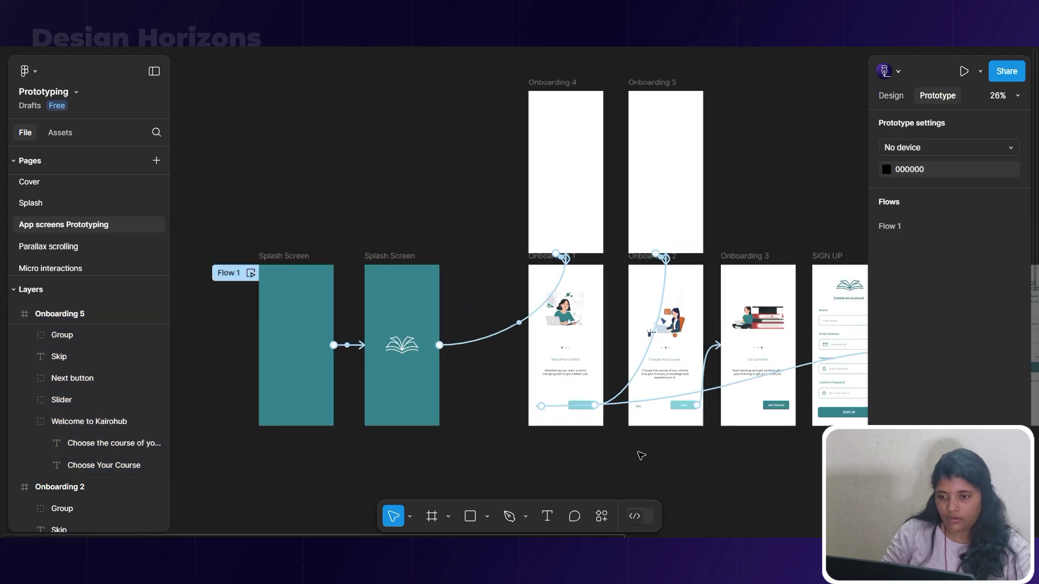
click(248, 262)
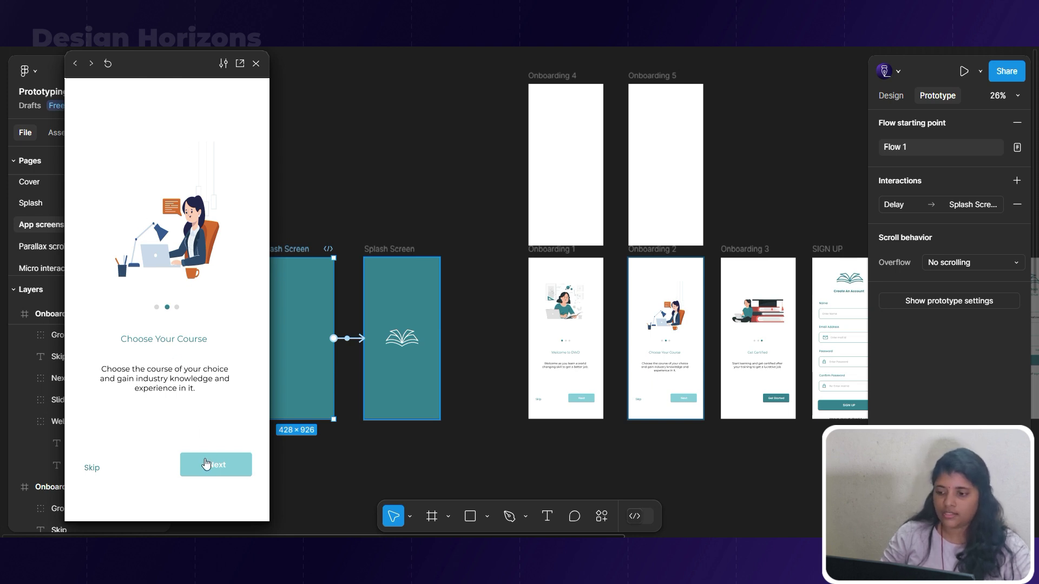
Deselect the splash screen and review the onboarding screens while the preview plays.
click(605, 444)
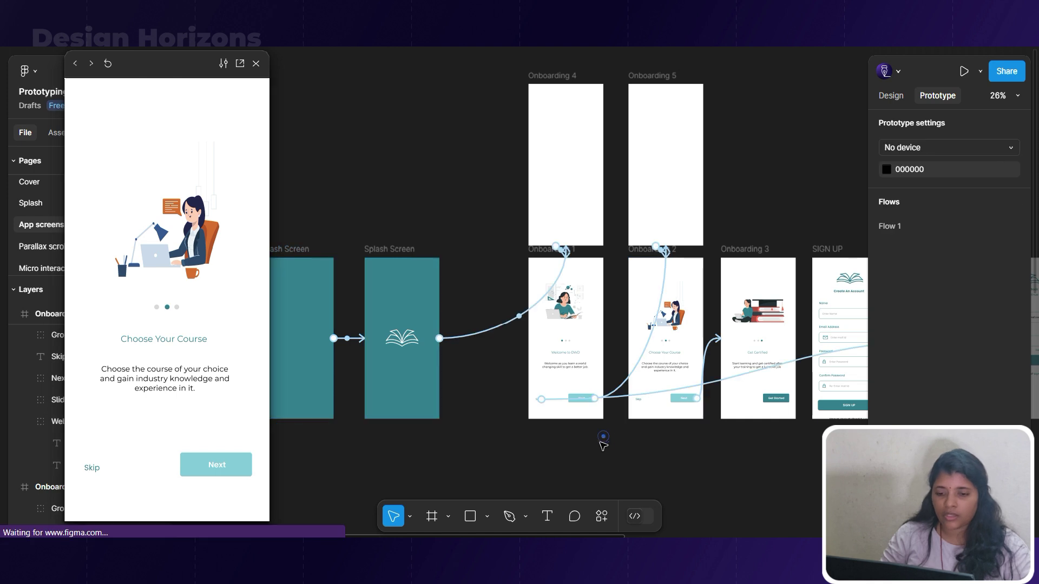
scroll(601, 436, up, 5)
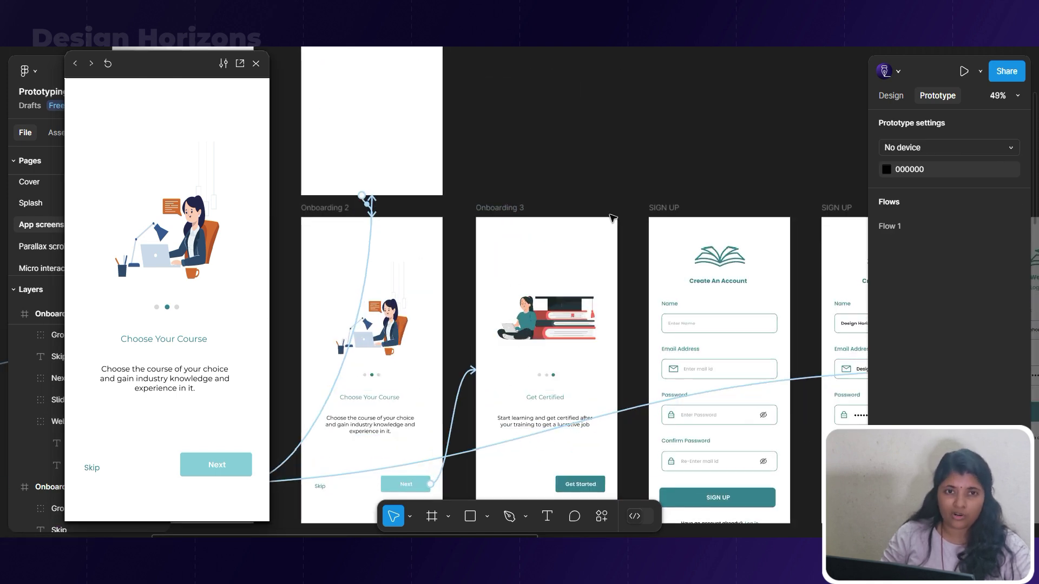
scroll(611, 217, down, 4)
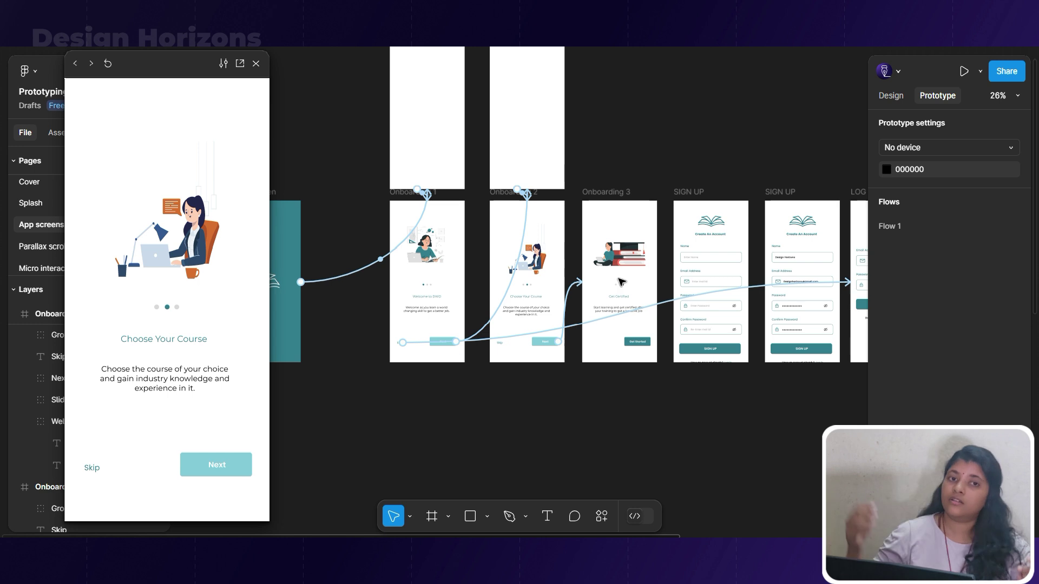
click(488, 421)
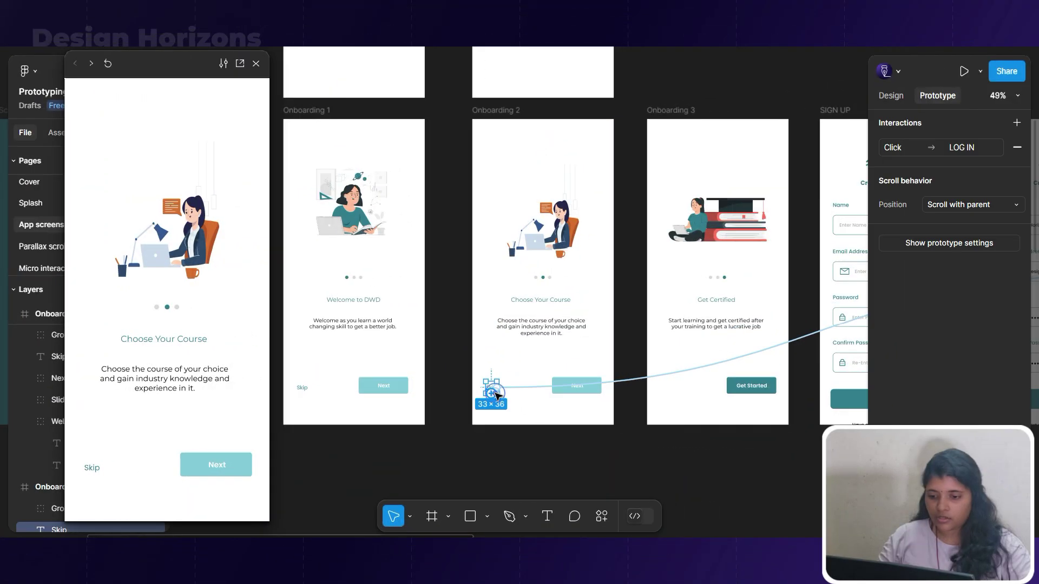
scroll(494, 396, down, 2)
scroll(606, 424, down, 2)
Clear the selection and pan to the sign-up, login and verify screens to check connections.
click(605, 422)
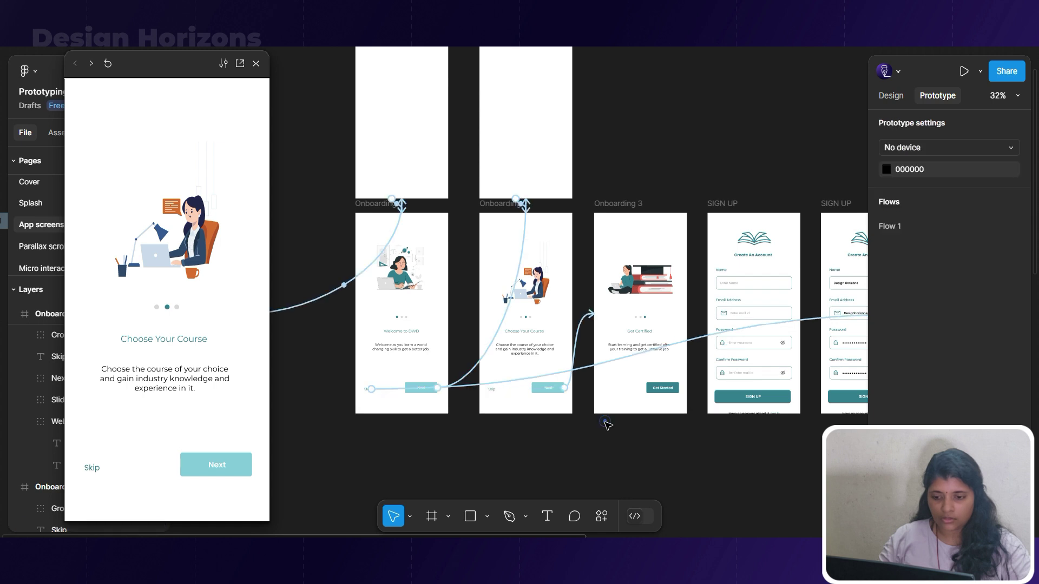
drag(670, 440, 364, 391)
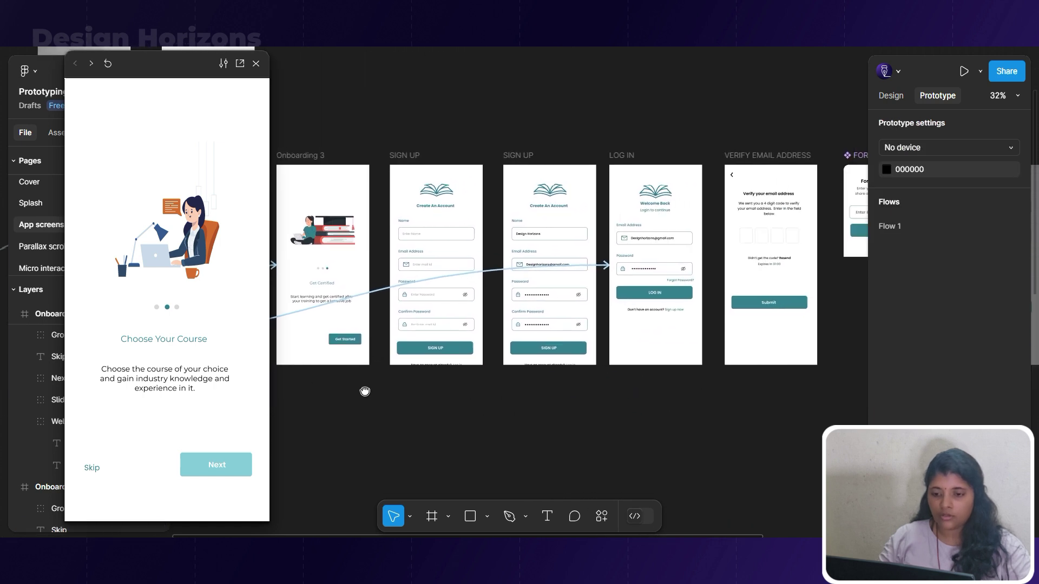
scroll(377, 322, up, 5)
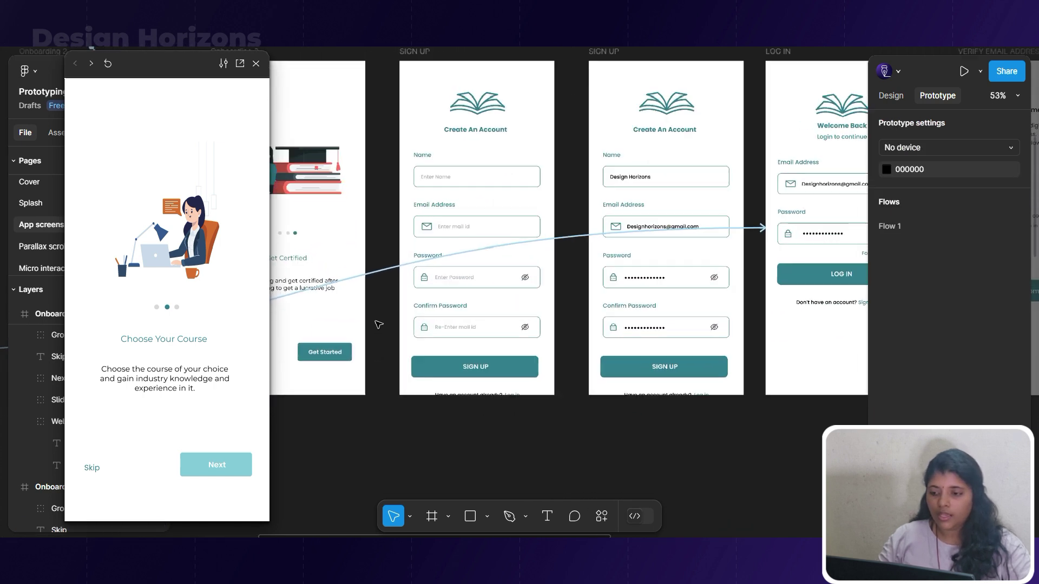
scroll(331, 296, down, 5)
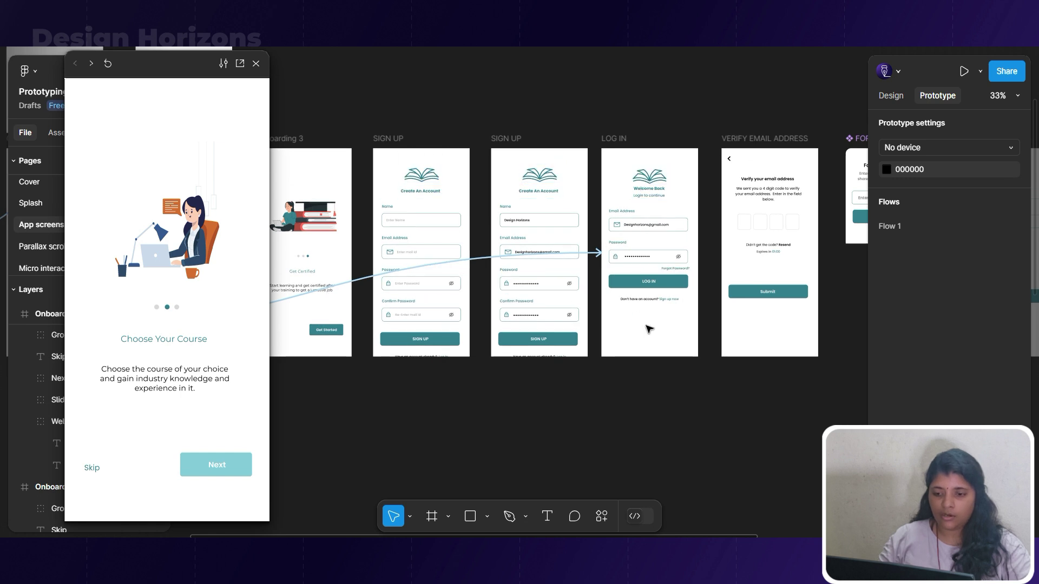
scroll(652, 252, up, 3)
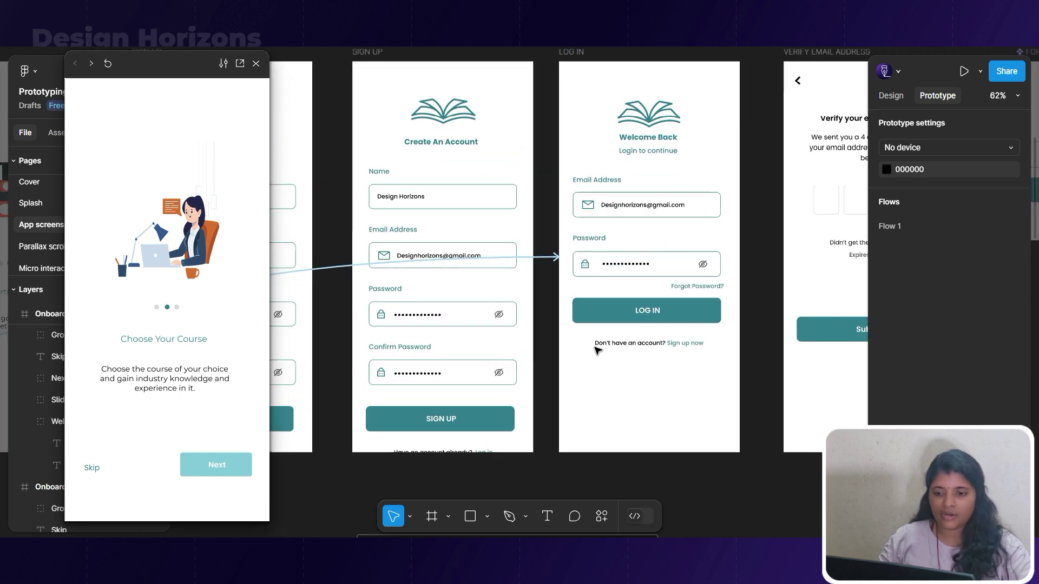
scroll(569, 364, down, 4)
scroll(569, 361, up, 2)
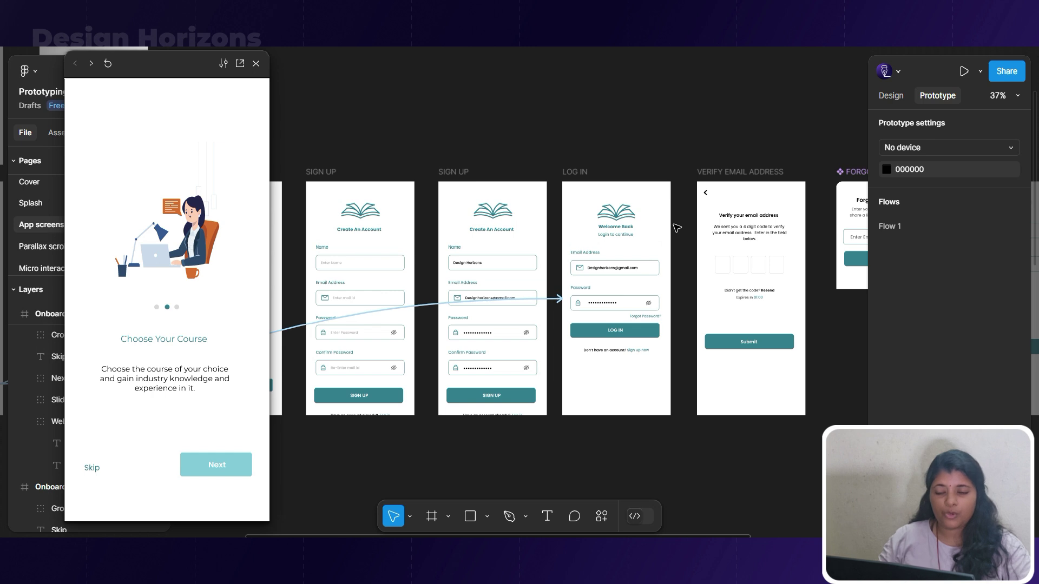
scroll(676, 228, up, 3)
Duplicate the LOG IN frame and place the copy above the original.
drag(581, 267, 557, 108)
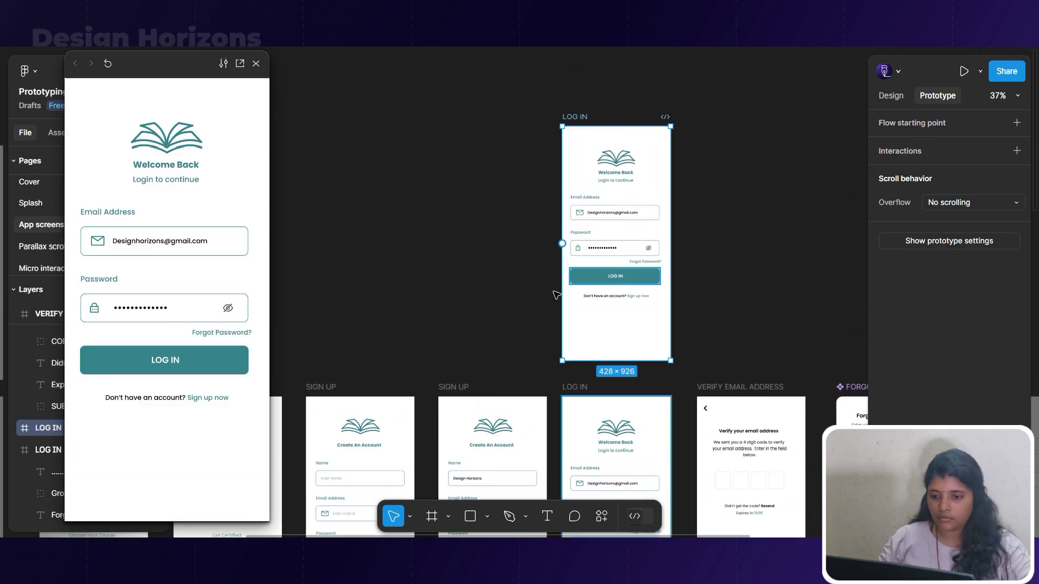
click(348, 493)
scroll(557, 295, up, 3)
click(614, 217)
scroll(596, 271, down, 4)
scroll(414, 477, up, 6)
Change SIGN UP's Re-Enter mail id placeholder to read 'Re-Enter Password'.
click(414, 479)
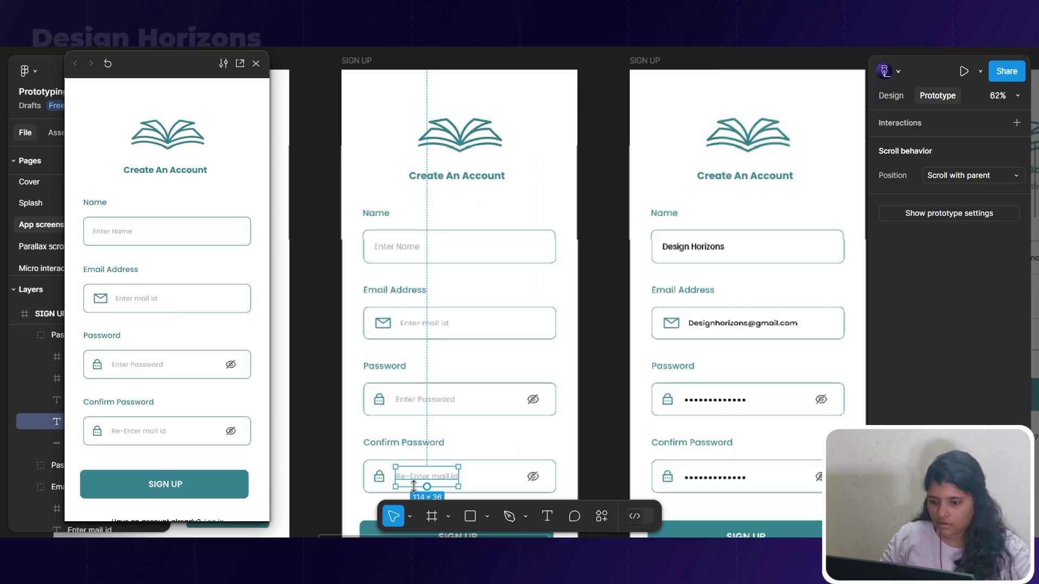
scroll(414, 486, up, 3)
double_click(444, 470)
key(BackSpace)
key(BackSpace)
key(BackSpace)
key(BackSpace)
key(BackSpace)
key(BackSpace)
key(BackSpace)
text(Password)
Clear the filled password dots so the LOG IN copy has empty fields.
click(460, 355)
scroll(459, 357, down, 6)
scroll(684, 261, up, 5)
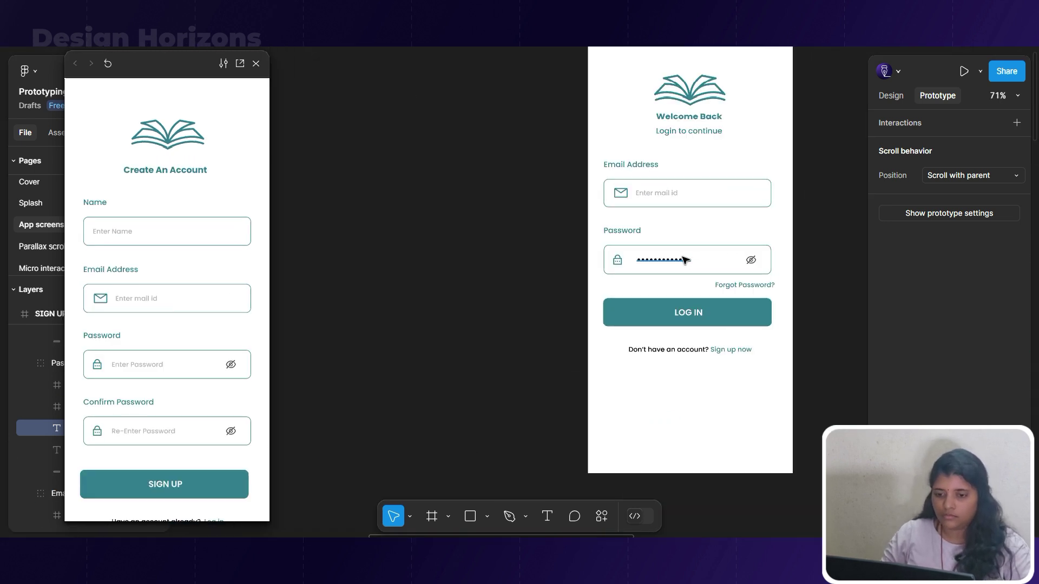
click(685, 260)
scroll(673, 275, up, 1)
key(ctrl+shift+r)
click(535, 318)
key(ctrl+z)
scroll(689, 284, up, 5)
key(BackSpace)
double_click(695, 285)
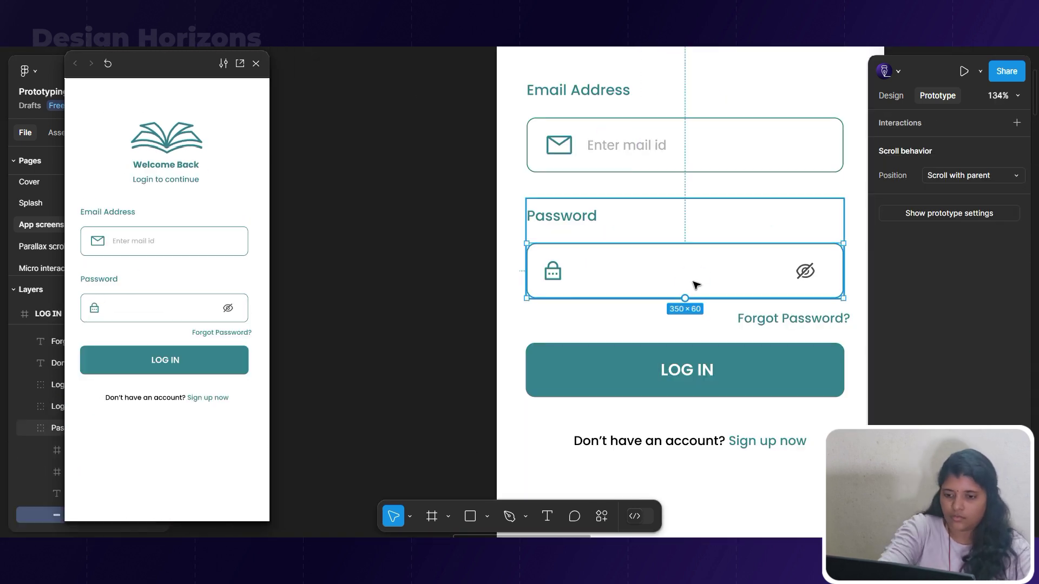
click(429, 297)
scroll(427, 211, down, 5)
scroll(596, 225, down, 3)
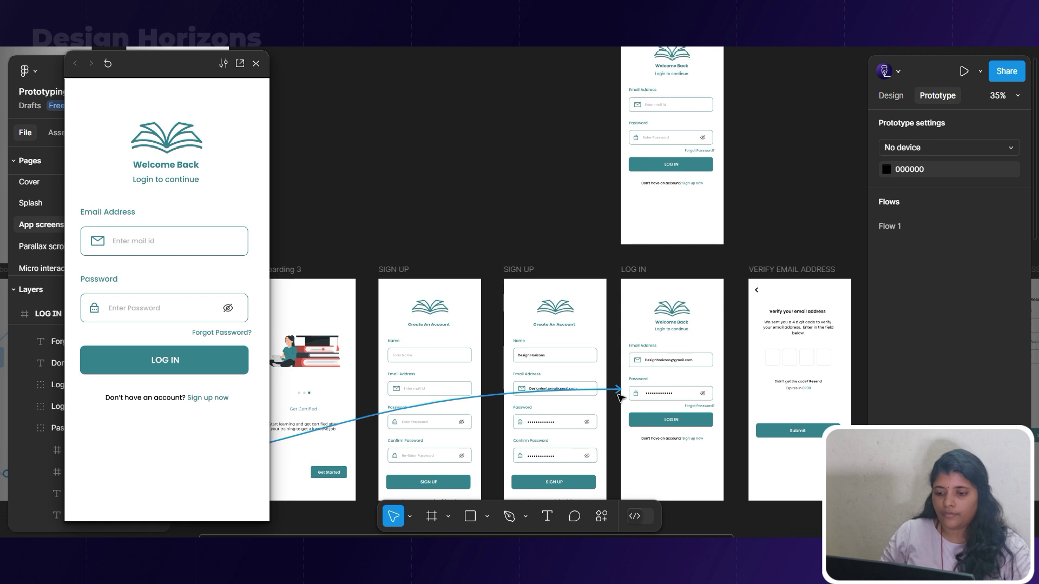
Reroute the sign-up connection so it navigates to the blank LOG IN copy.
drag(618, 396, 630, 223)
click(549, 240)
drag(618, 399, 645, 230)
click(587, 249)
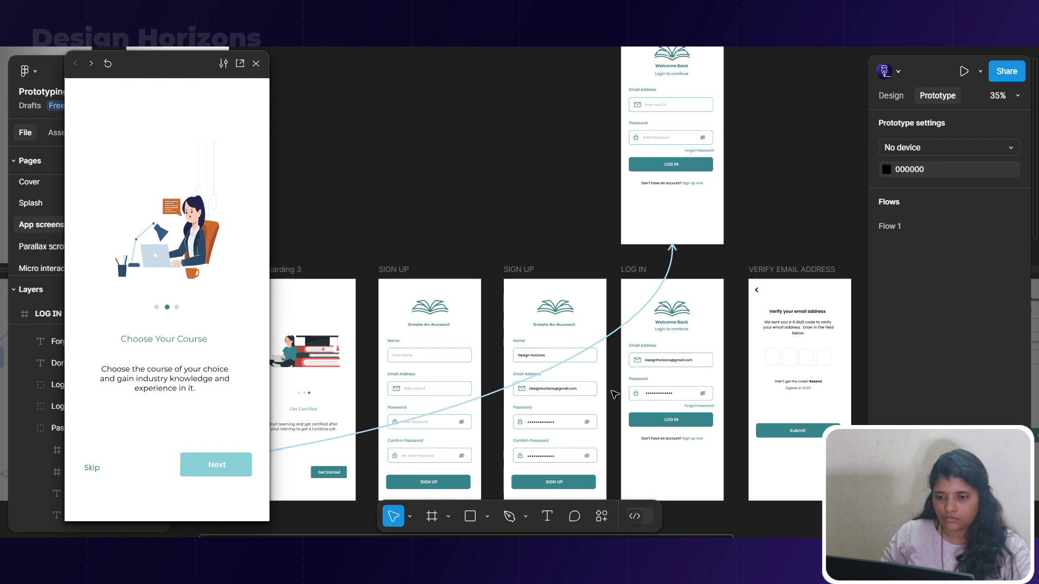
scroll(524, 220, left, 4)
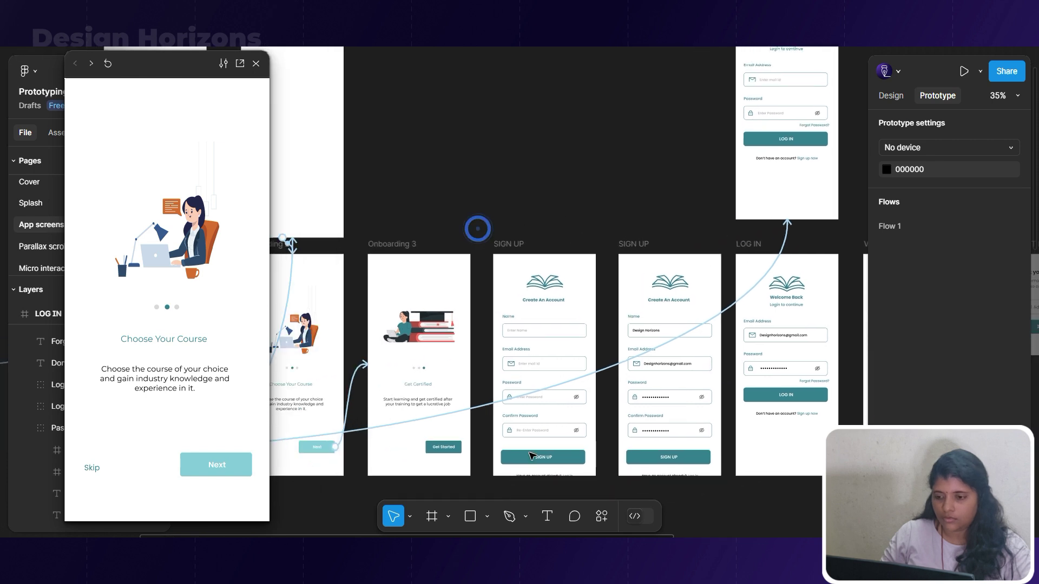
Link Onboarding 3's Get Started button to the blank LOG IN copy.
click(446, 451)
drag(446, 457, 756, 185)
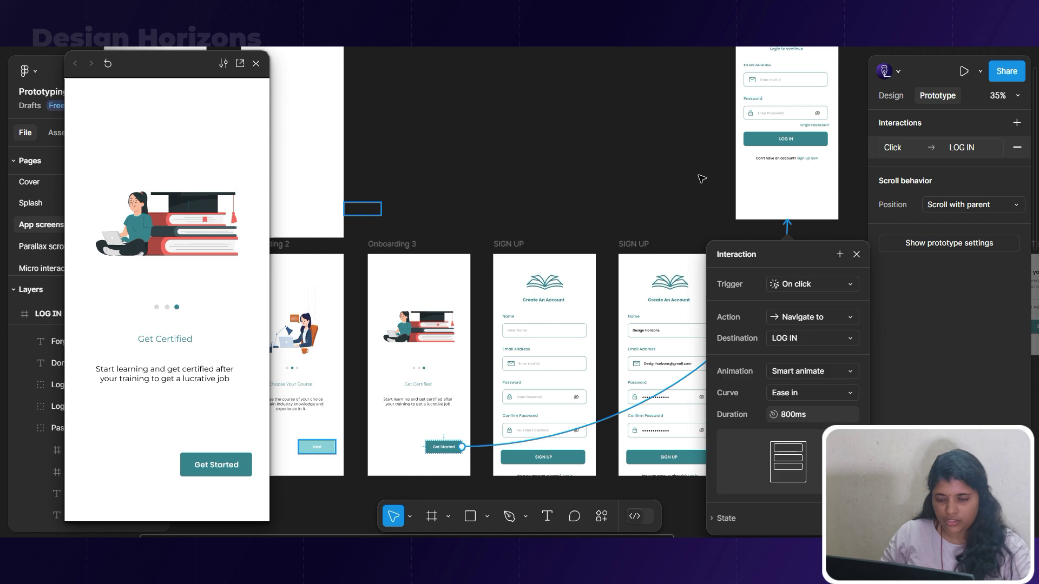
drag(658, 203, 573, 209)
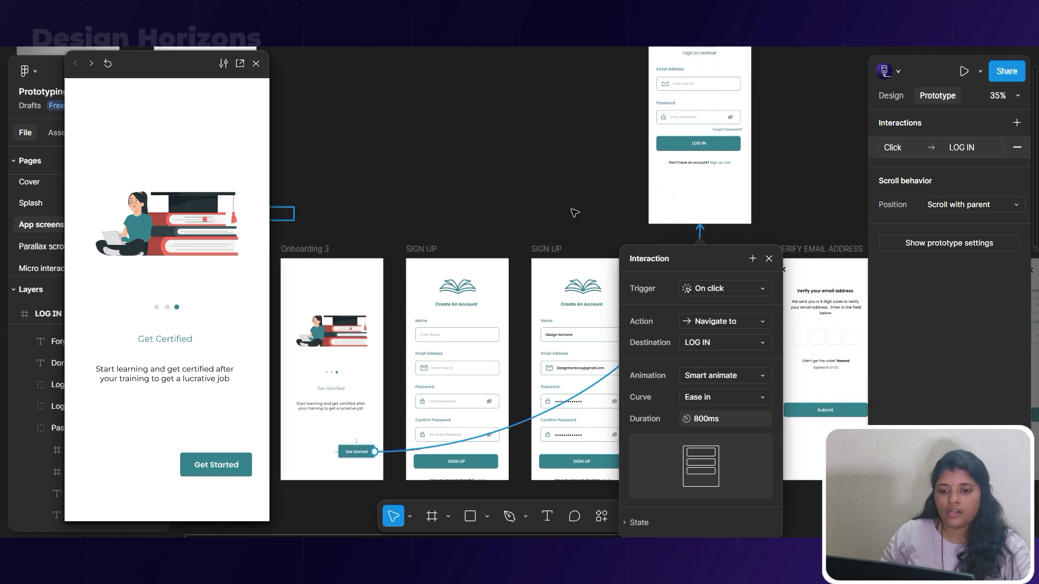
Link LOG IN's Sign up now text to SIGN UP and shift that LOG IN frame left.
click(728, 164)
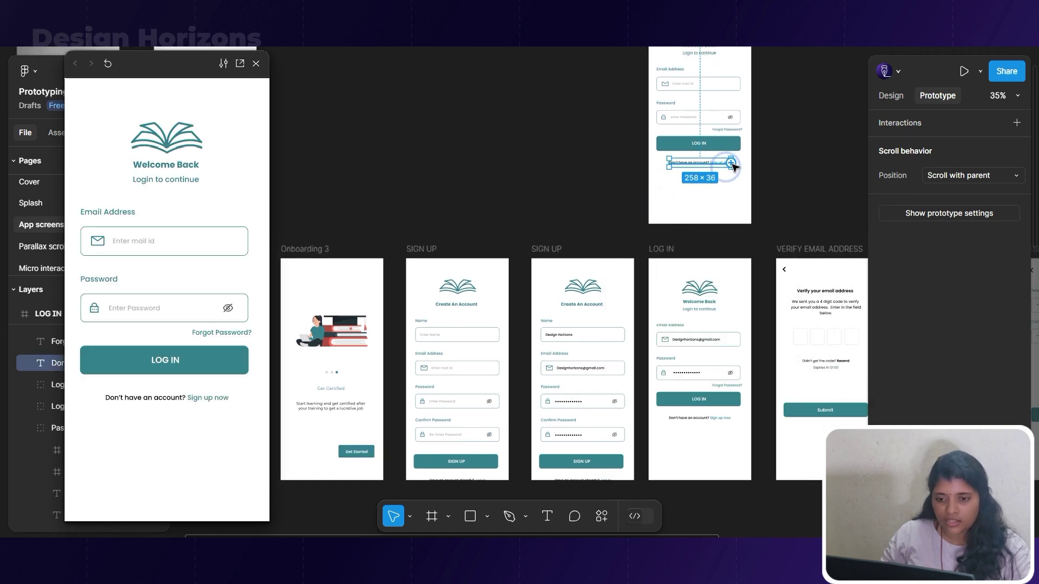
drag(706, 194, 653, 215)
drag(528, 232, 491, 276)
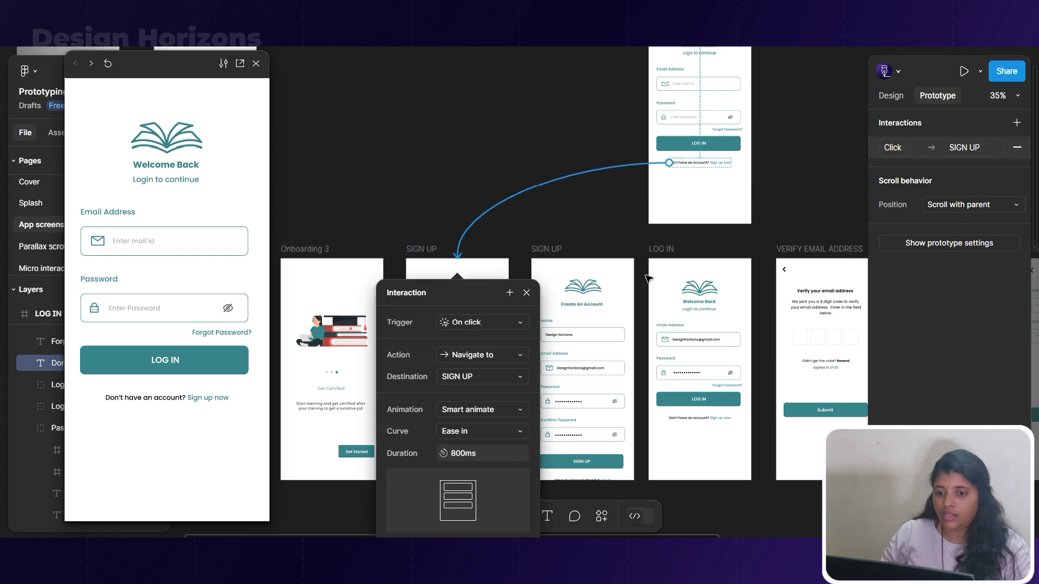
scroll(734, 259, up, 3)
drag(662, 142, 532, 143)
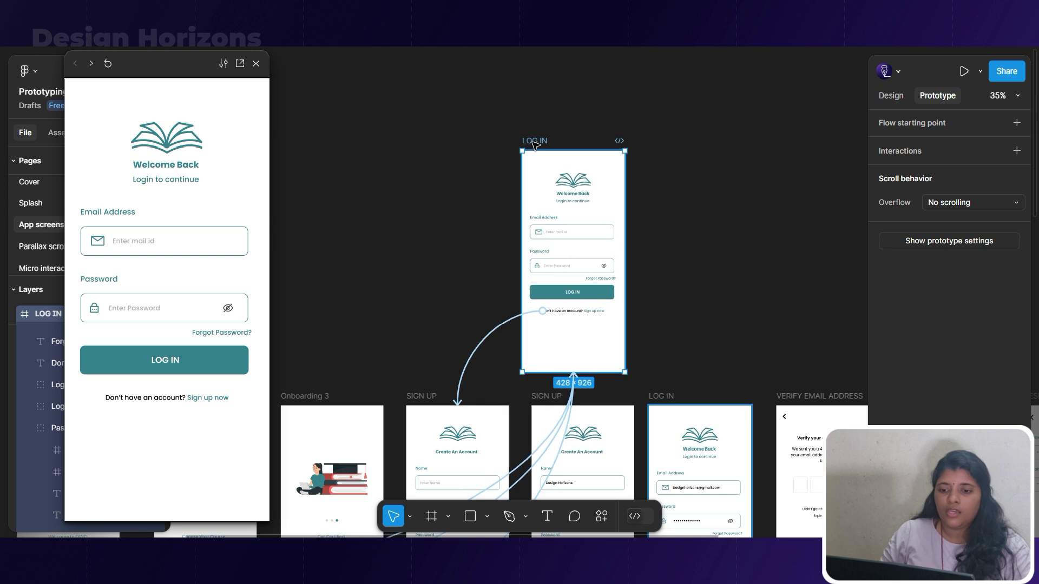
Place a second copy of the blank LOG IN frame above the screen row, beside the first.
scroll(617, 268, up, 5)
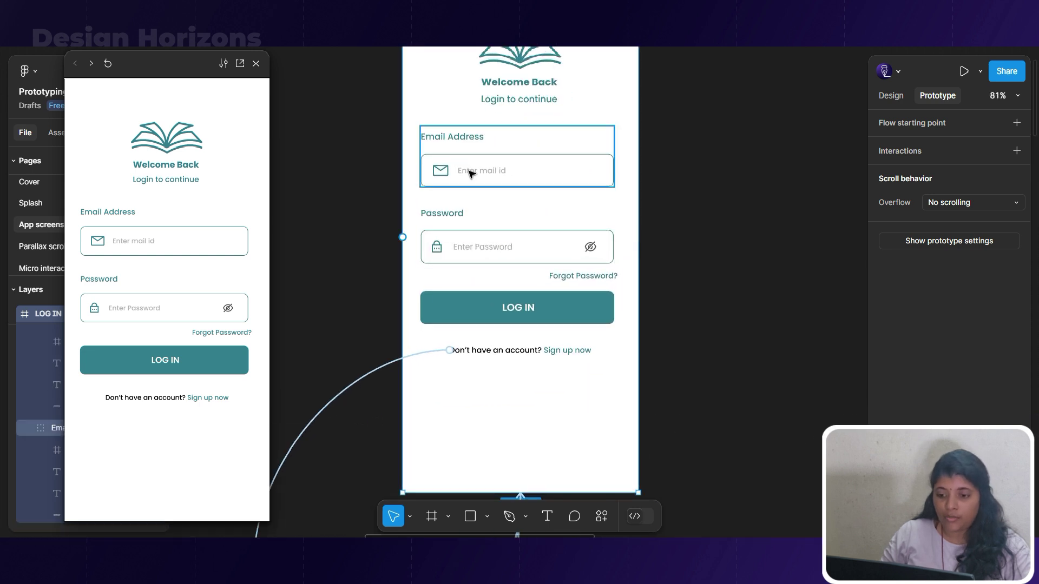
click(468, 170)
scroll(473, 172, down, 2)
scroll(472, 172, down, 5)
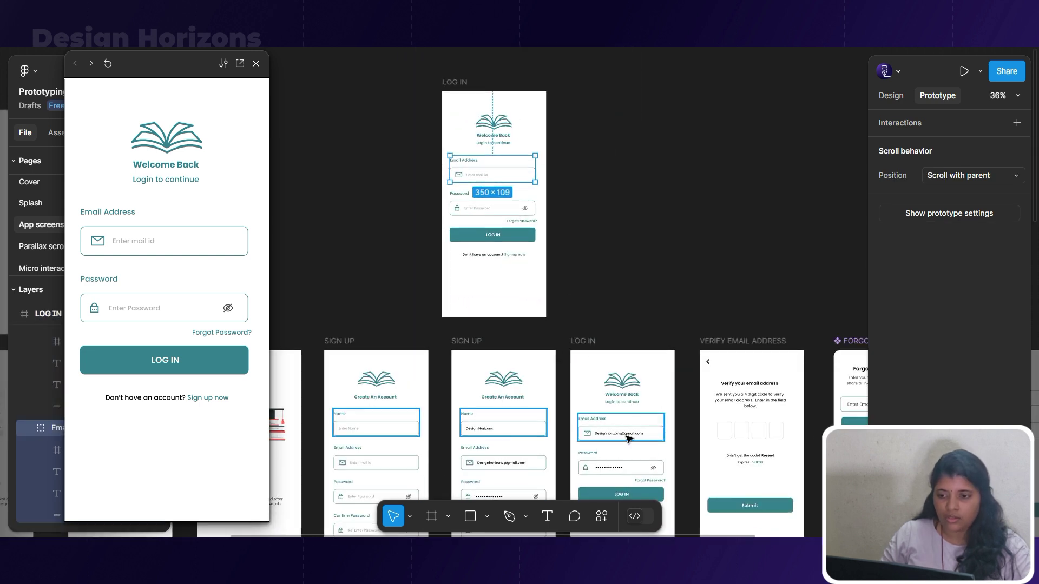
scroll(622, 240, down, 1)
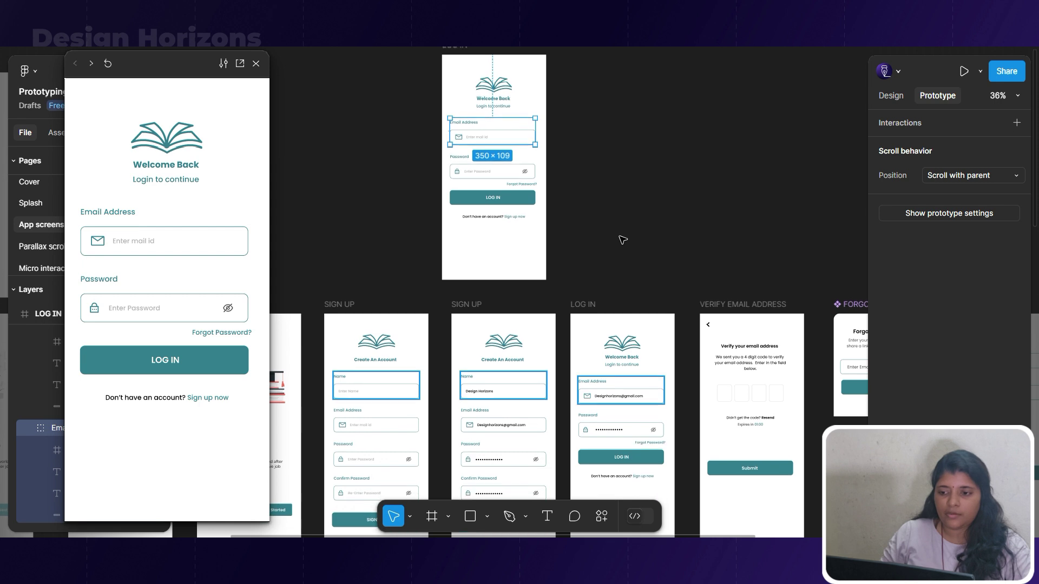
key(Escape)
scroll(622, 231, down, 6)
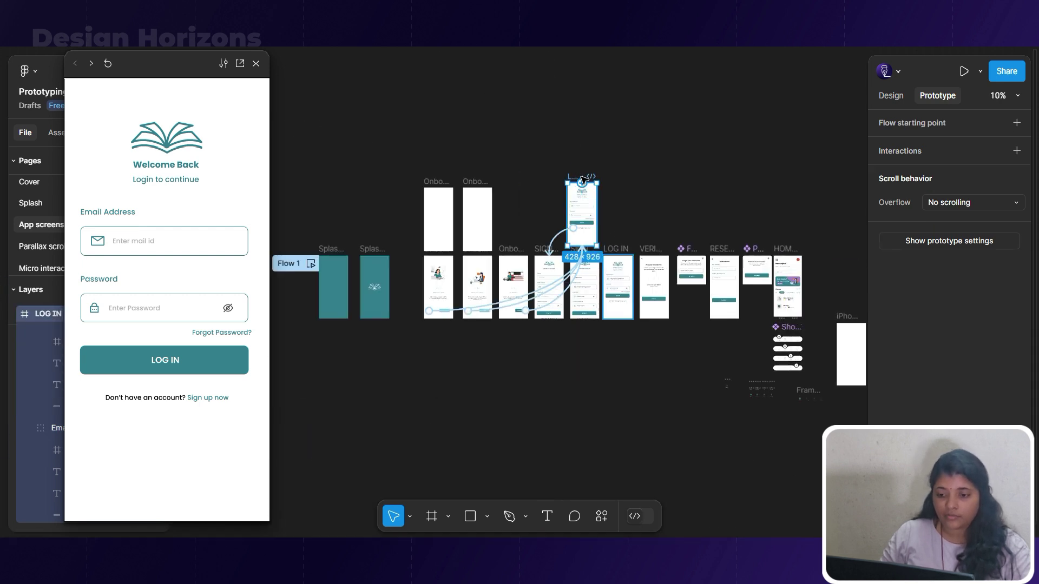
scroll(584, 181, up, 4)
click(508, 412)
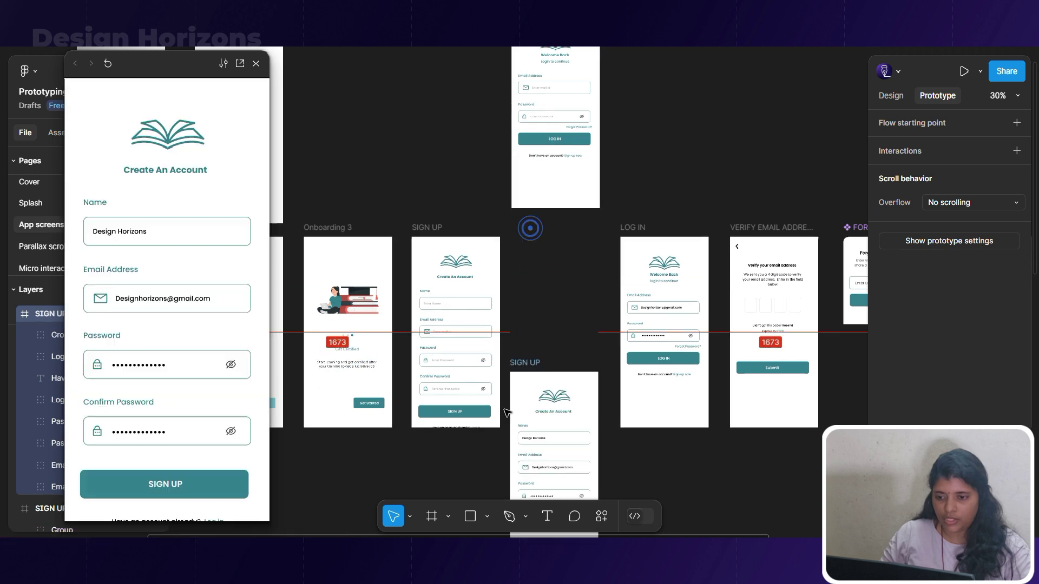
scroll(507, 412, down, 3)
drag(579, 325, 578, 209)
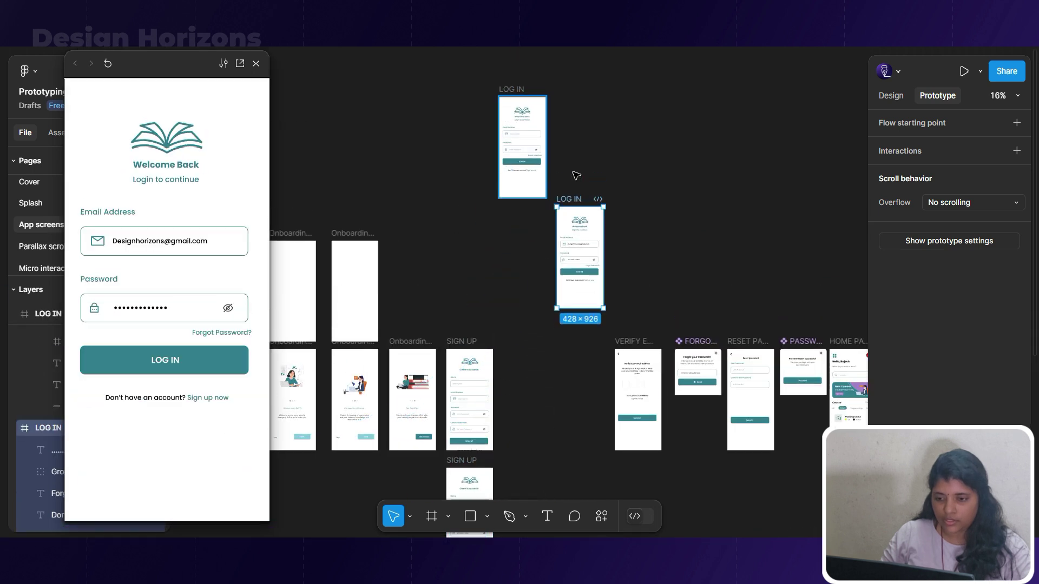
scroll(577, 176, up, 4)
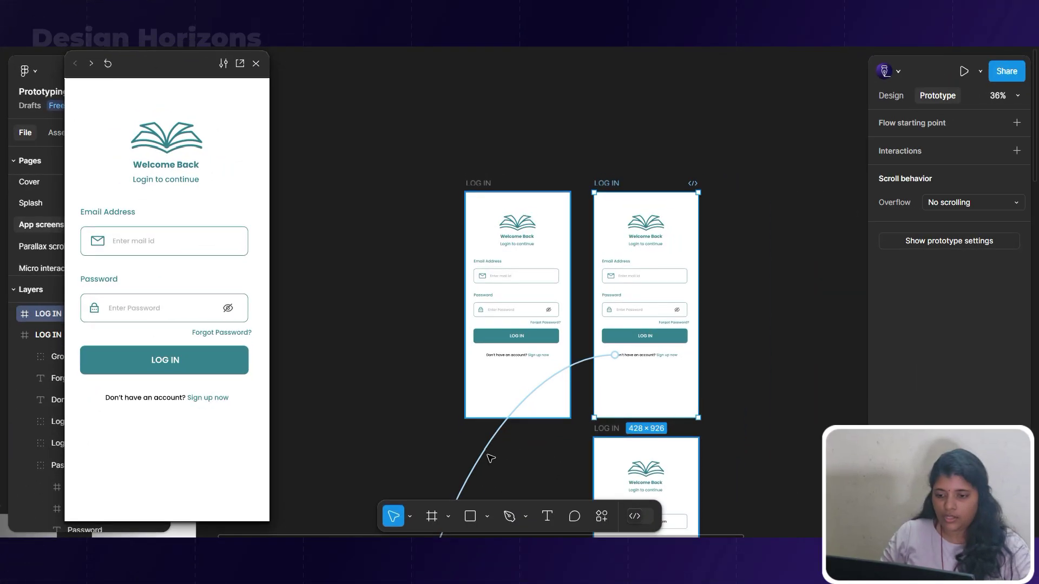
scroll(591, 290, up, 3)
Paste the filled login screen's email address into the second LOG IN copy's email field.
click(485, 265)
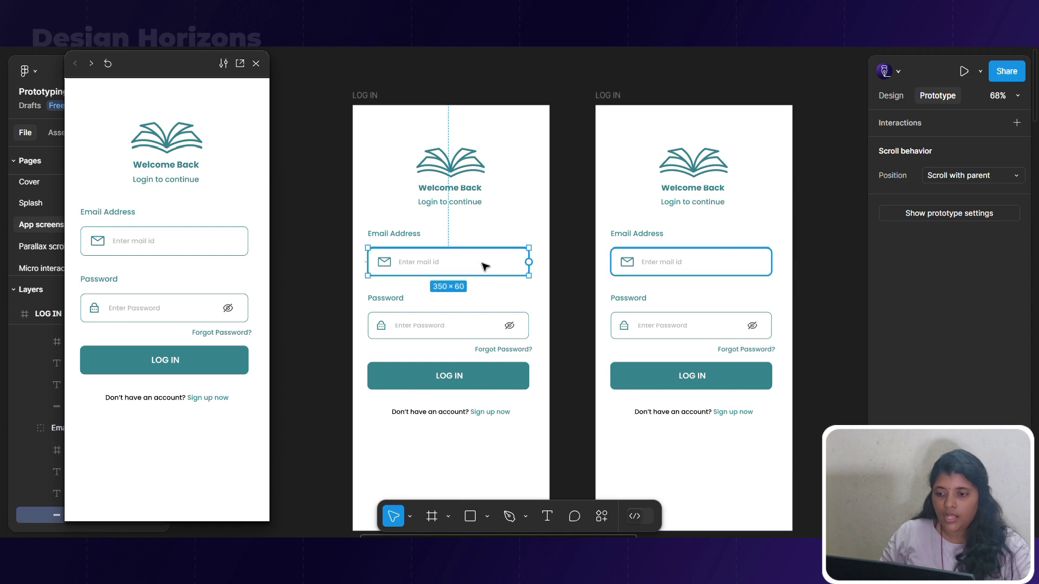
click(651, 266)
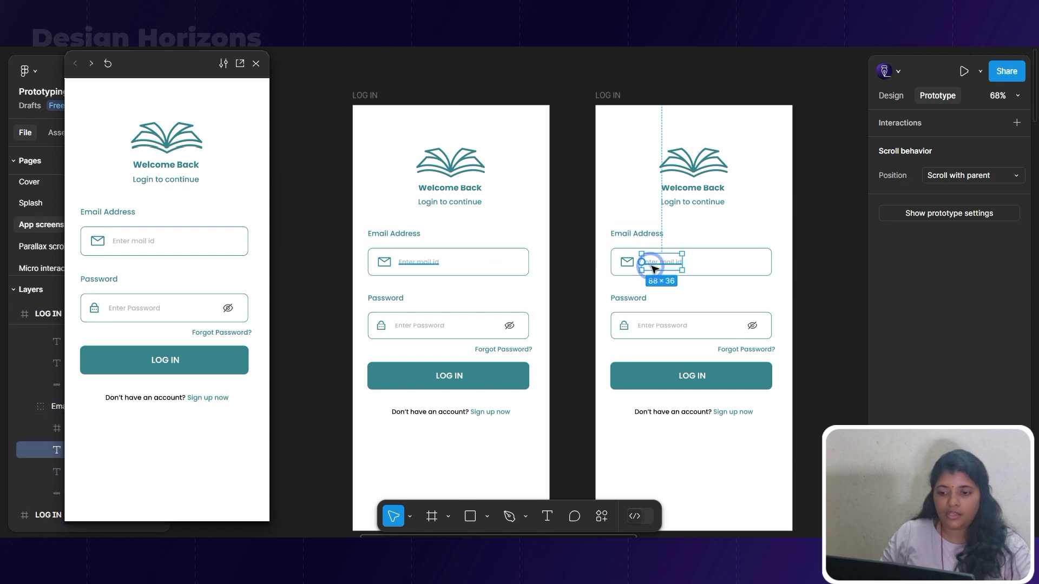
double_click(654, 267)
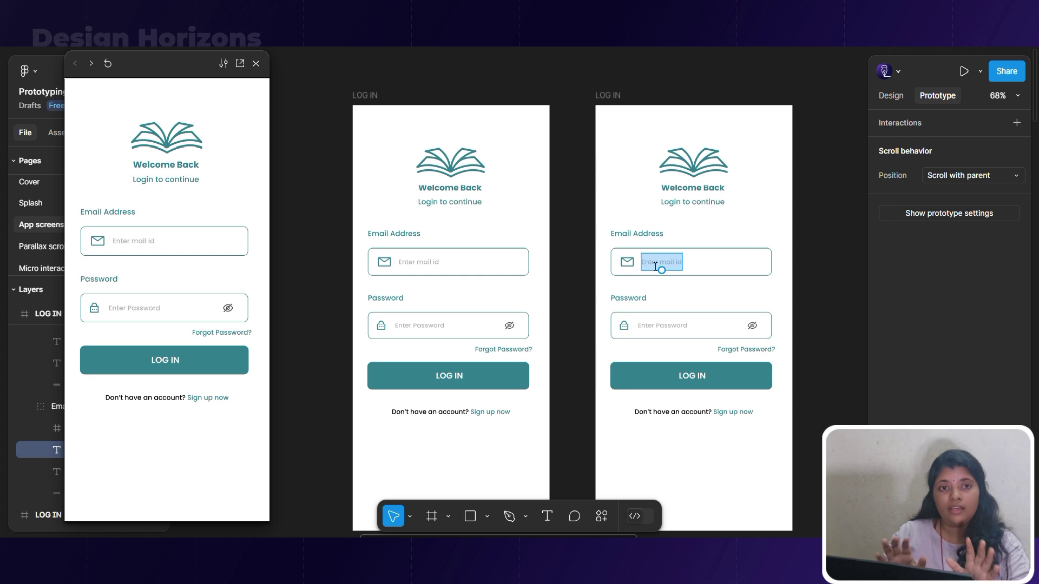
scroll(661, 259, down, 3)
ctrl+scroll(661, 260, down, 5)
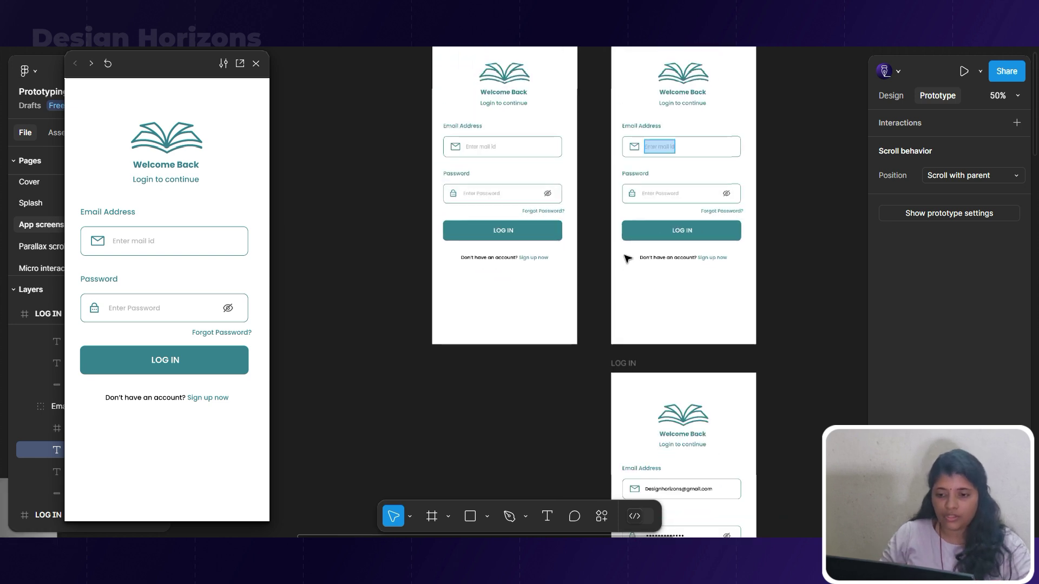
click(666, 430)
double_click(665, 431)
key(ctrl+c)
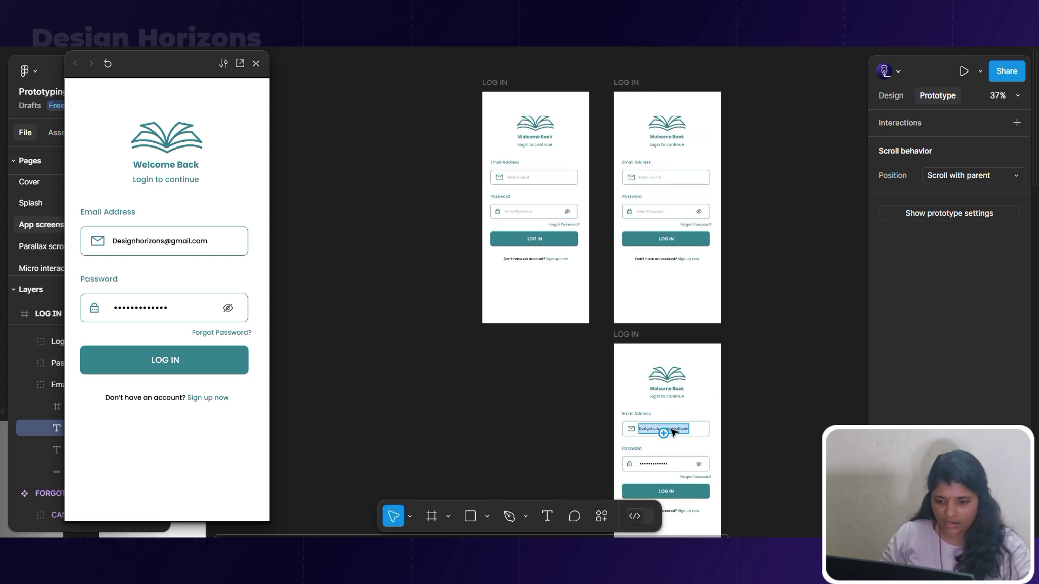
double_click(660, 177)
key(ctrl+v)
key(Escape)
ctrl+scroll(643, 152, up, 5)
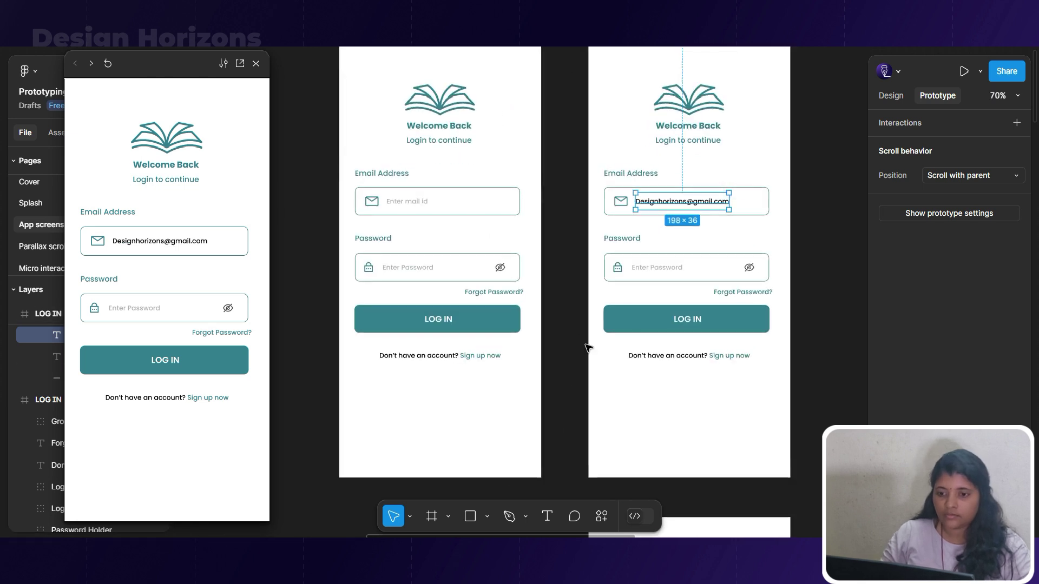
ctrl+scroll(583, 323, down, 4)
click(443, 136)
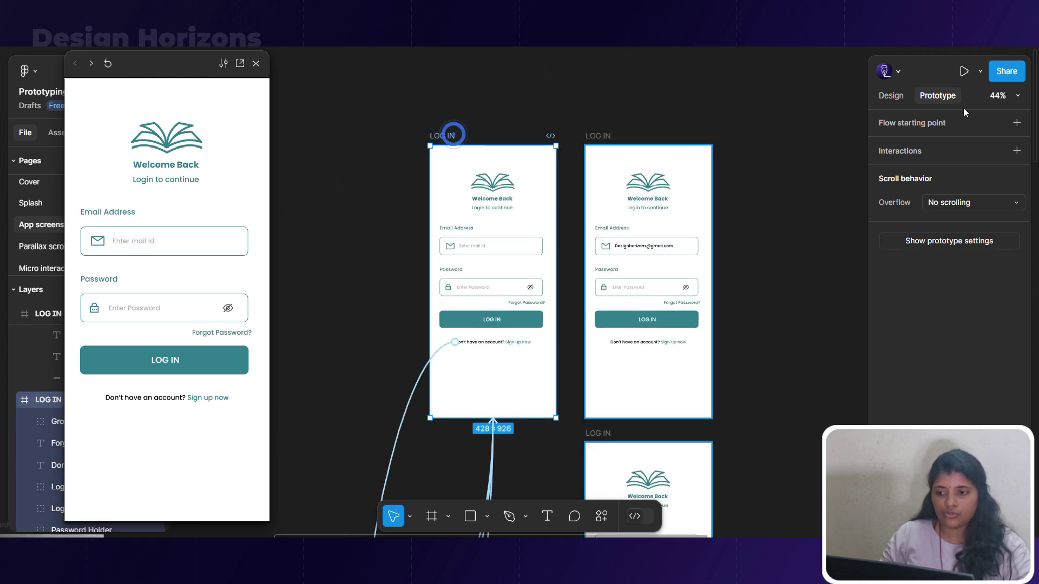
click(534, 247)
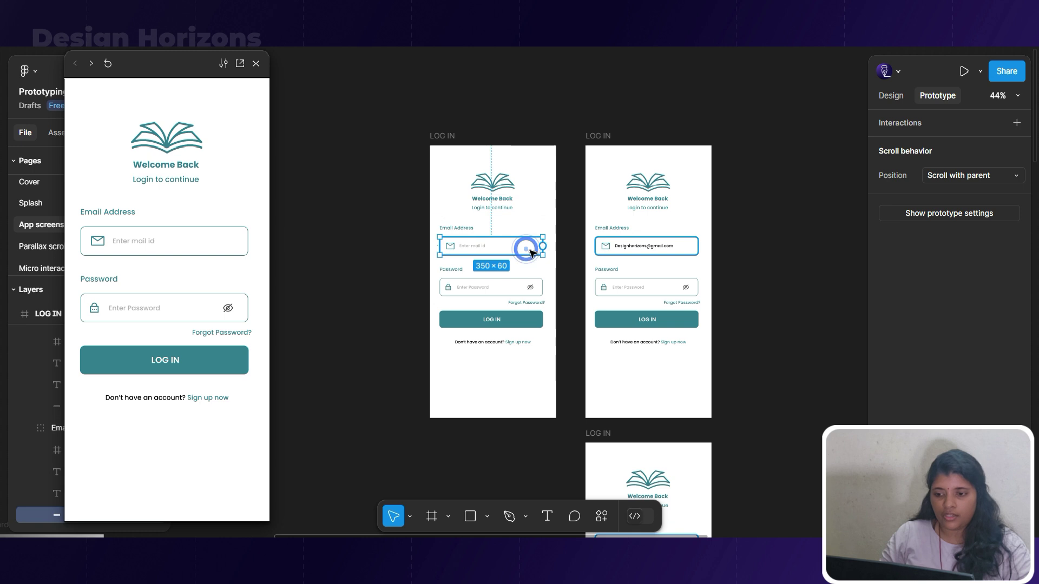
Link the blank LOG IN's email field On click to the second login screen and test it.
drag(542, 246, 605, 300)
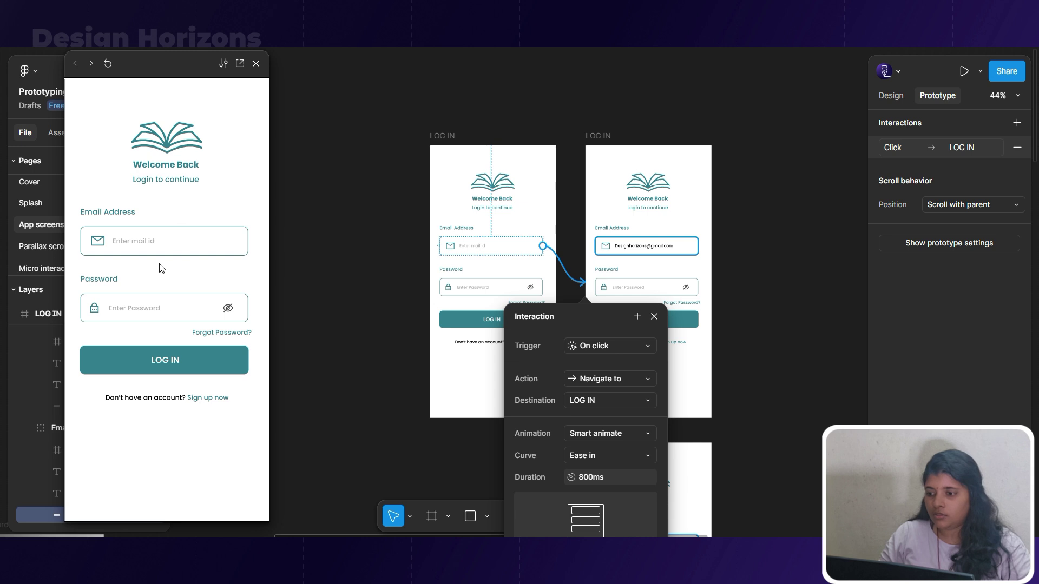
click(128, 261)
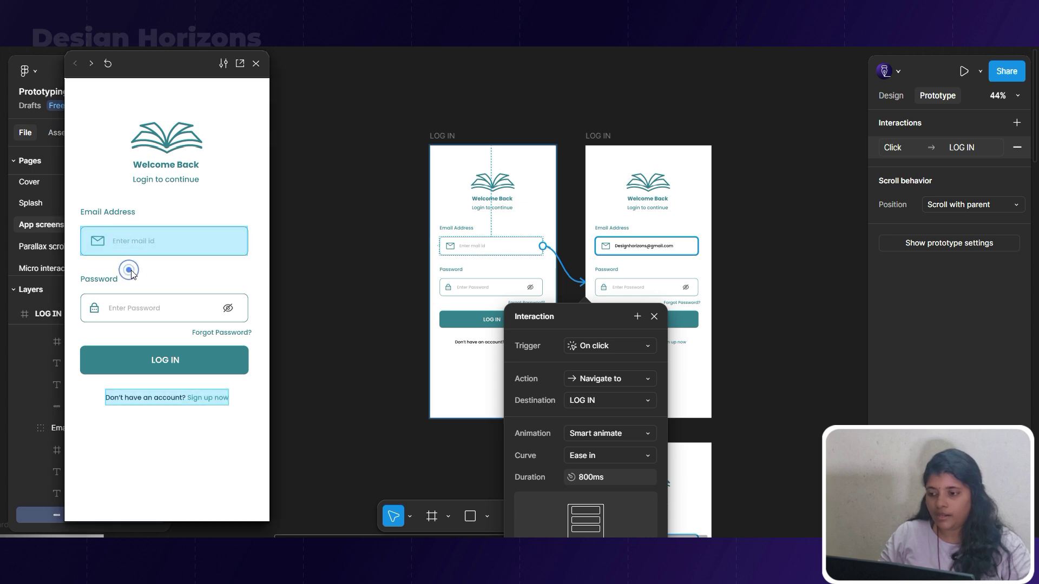
click(655, 317)
click(183, 248)
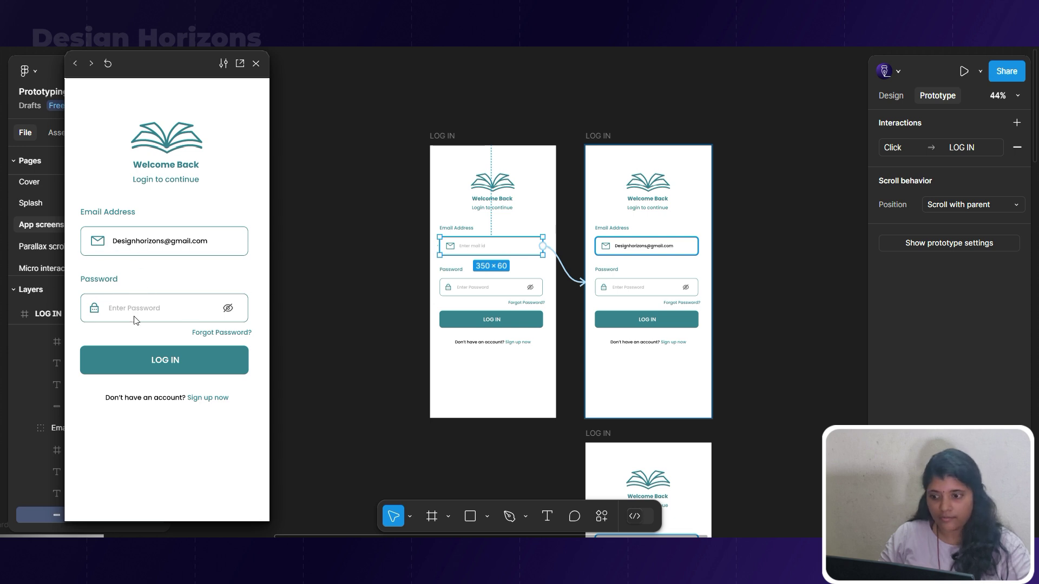
scroll(538, 353, down, 1)
Link the second screen's password field to the third login screen and test the flow.
drag(612, 400, 755, 103)
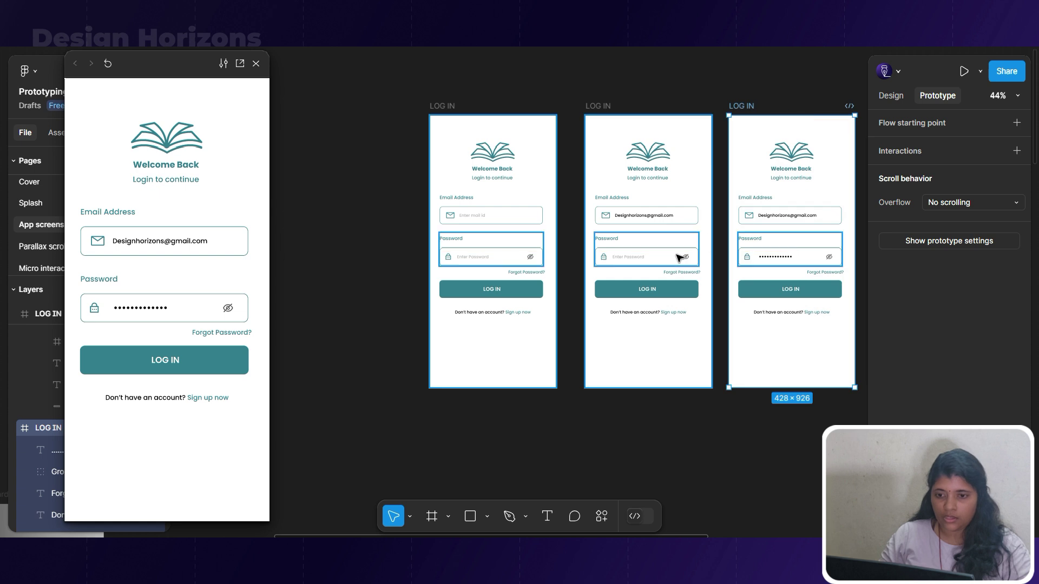
click(666, 257)
drag(698, 257, 770, 258)
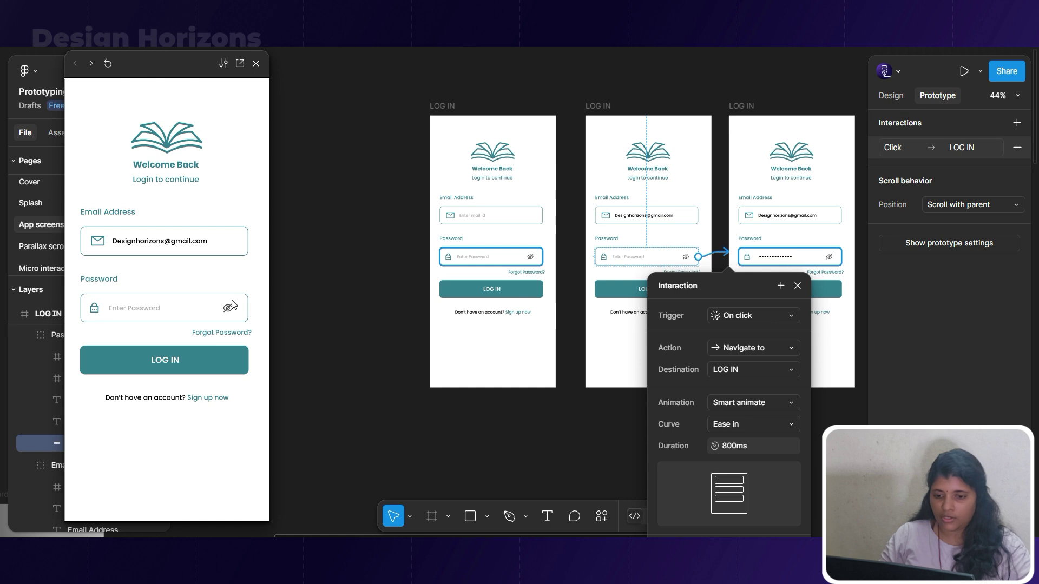
click(188, 313)
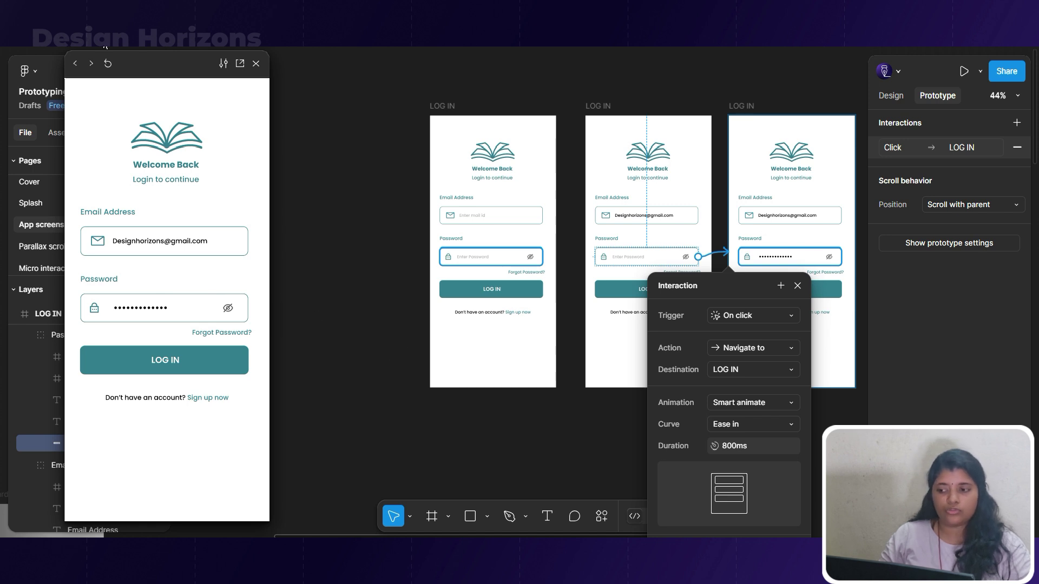
click(77, 64)
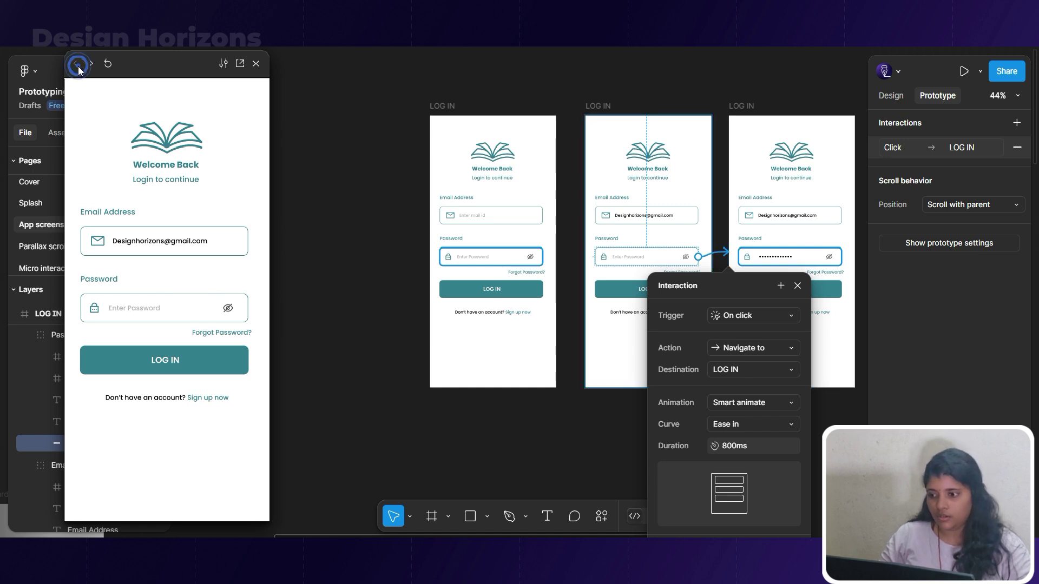
click(442, 105)
click(169, 238)
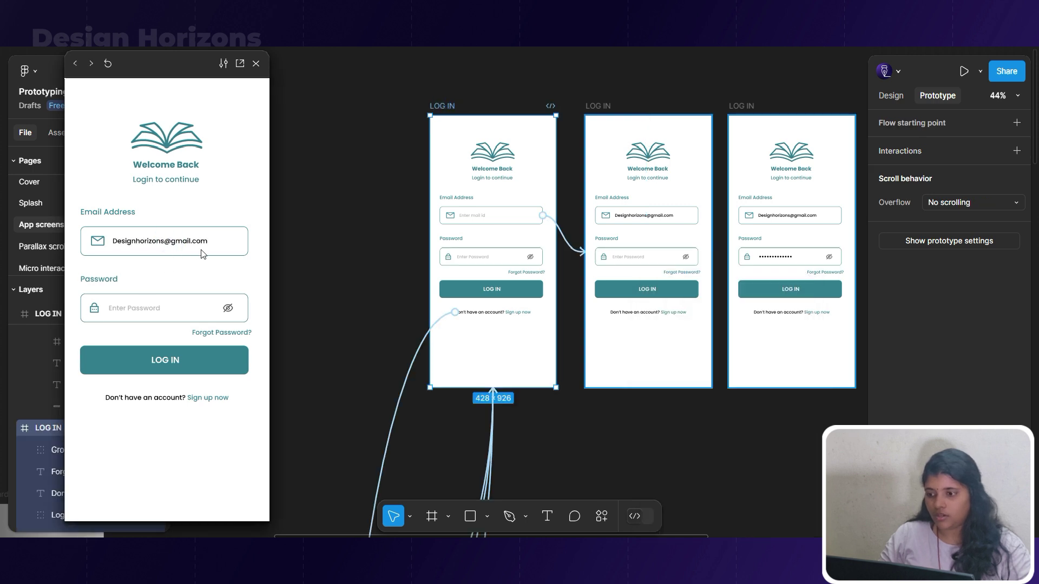
click(147, 315)
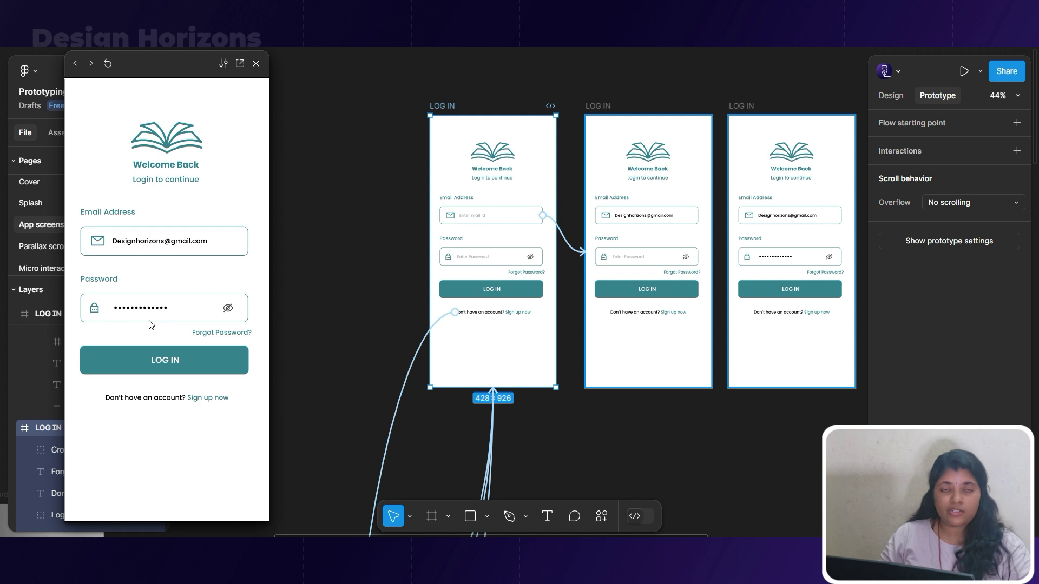
Set both the email and password links' animation to Instant.
click(565, 242)
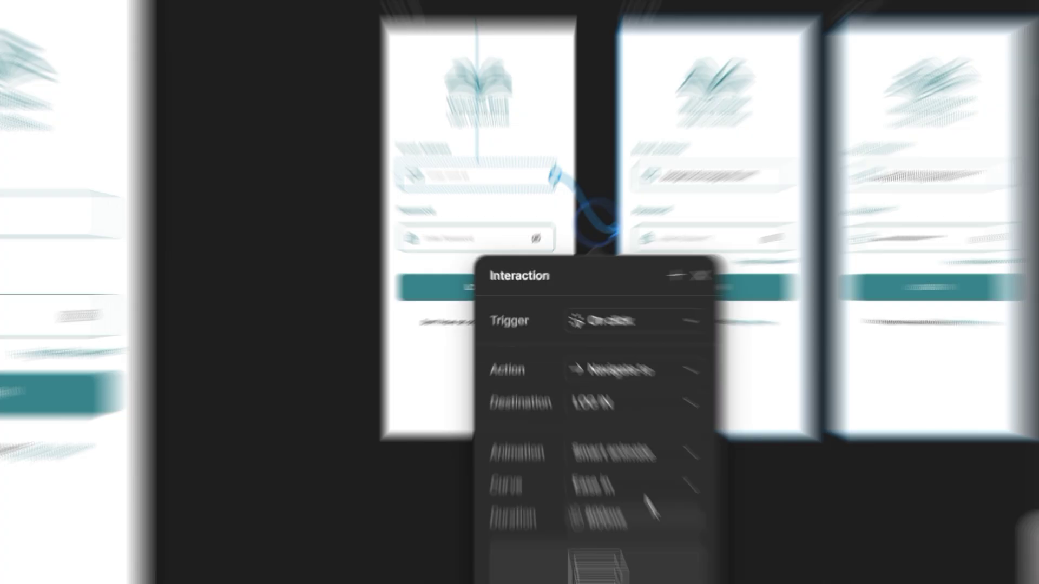
click(632, 400)
click(593, 361)
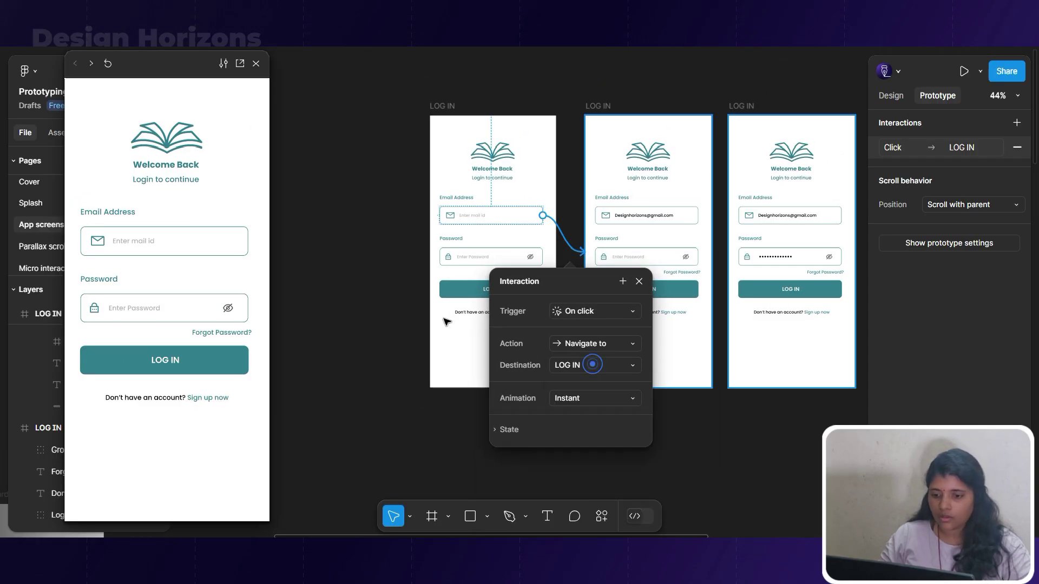
click(722, 260)
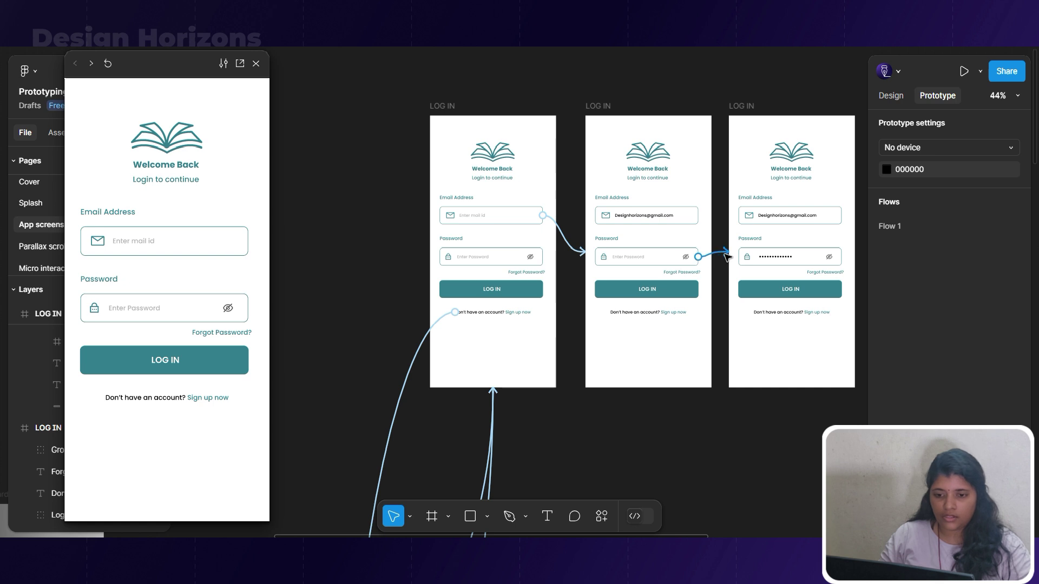
click(726, 255)
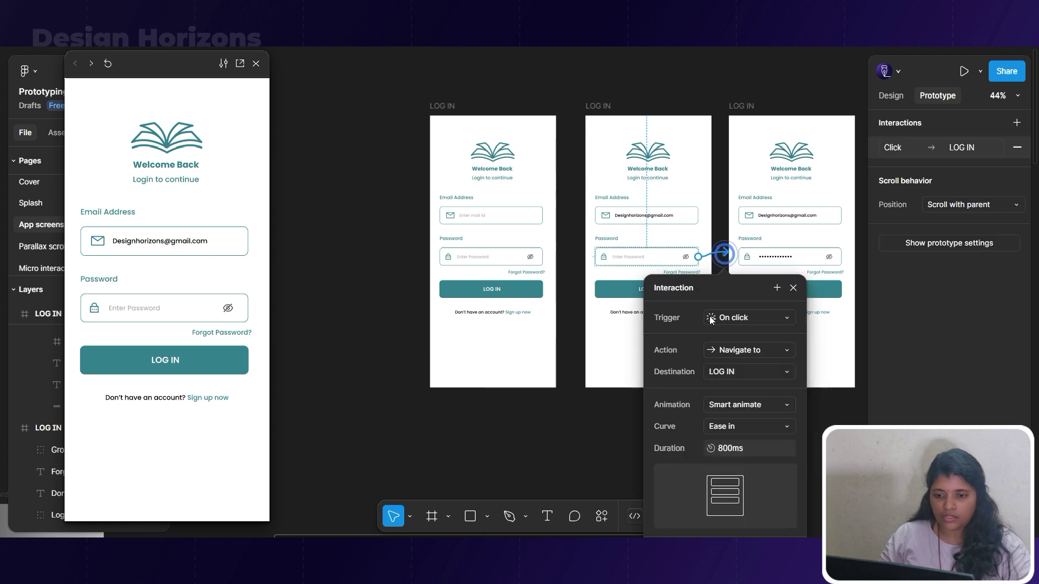
click(732, 408)
click(767, 373)
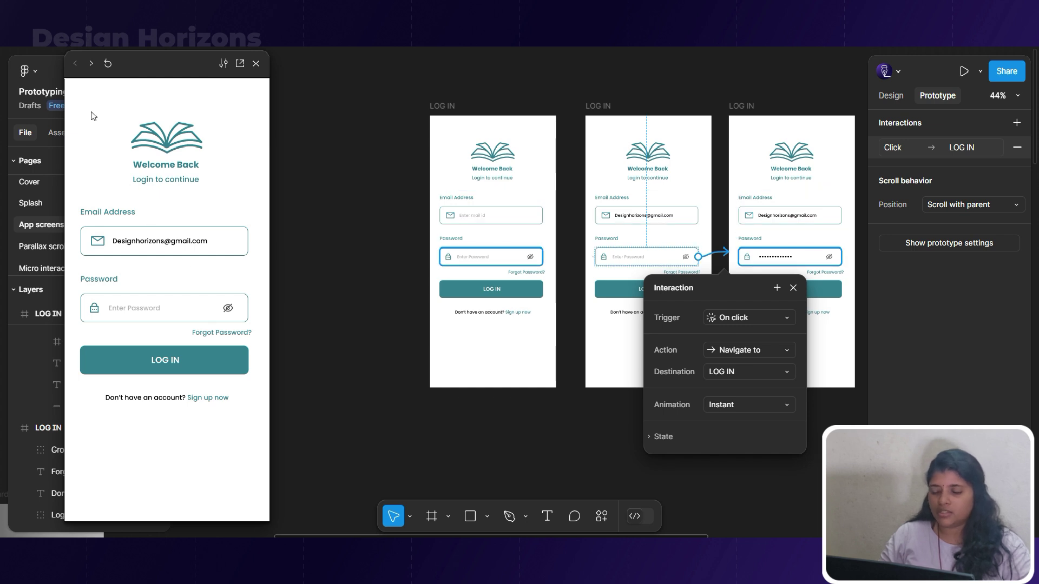
Preview the login flow from the first screen, filling email then password.
click(440, 121)
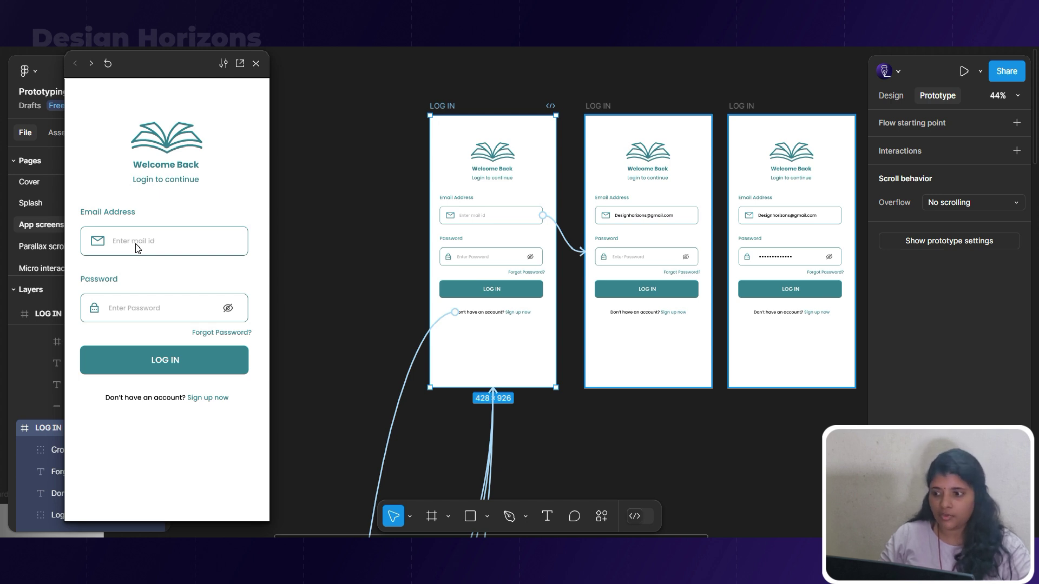
click(136, 245)
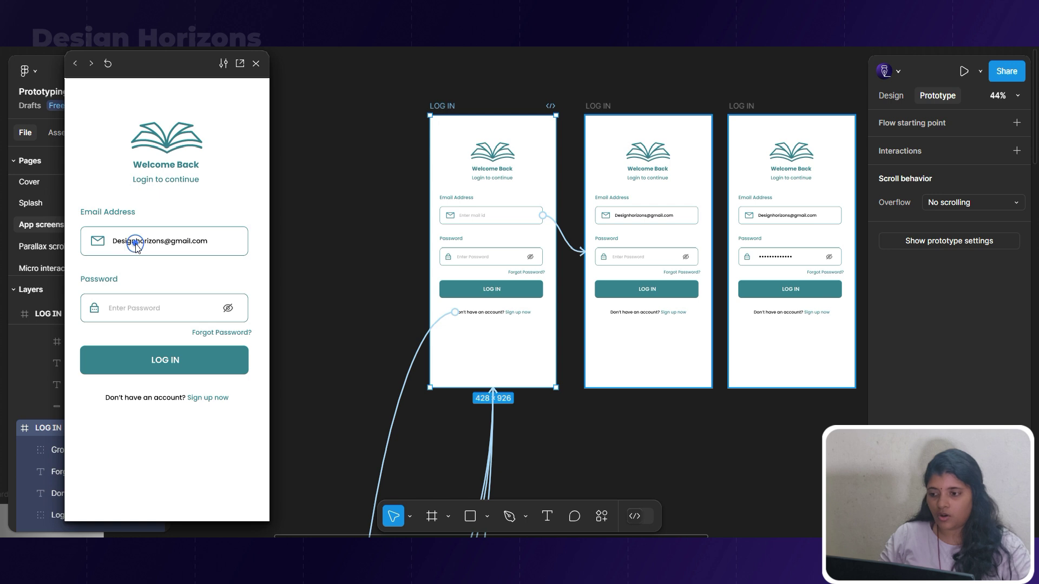
click(143, 309)
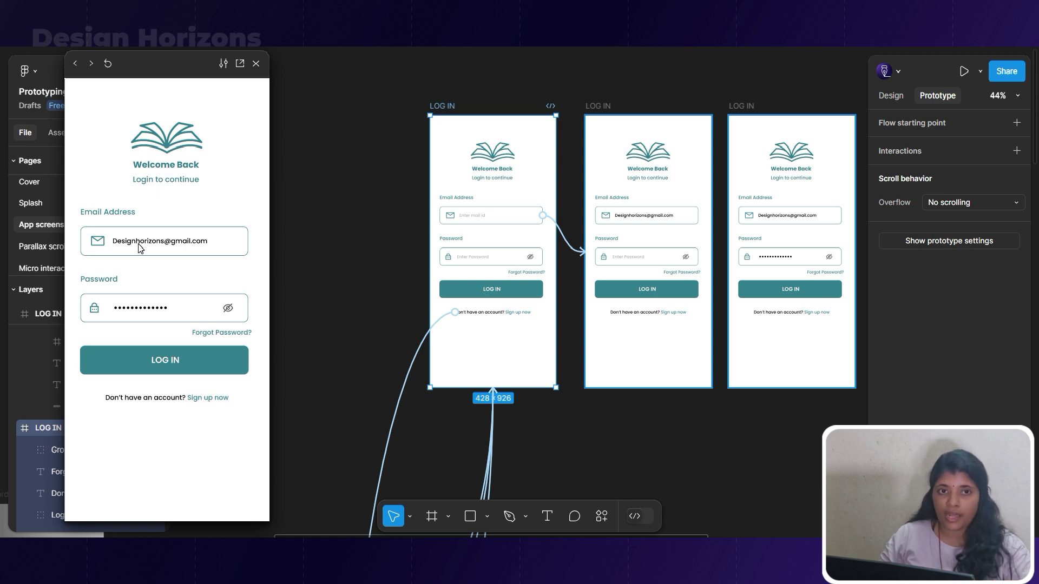
Link the Sign up now text on all three LOG IN screens to SIGN UP.
scroll(493, 282, down, 2)
click(492, 276)
click(667, 277)
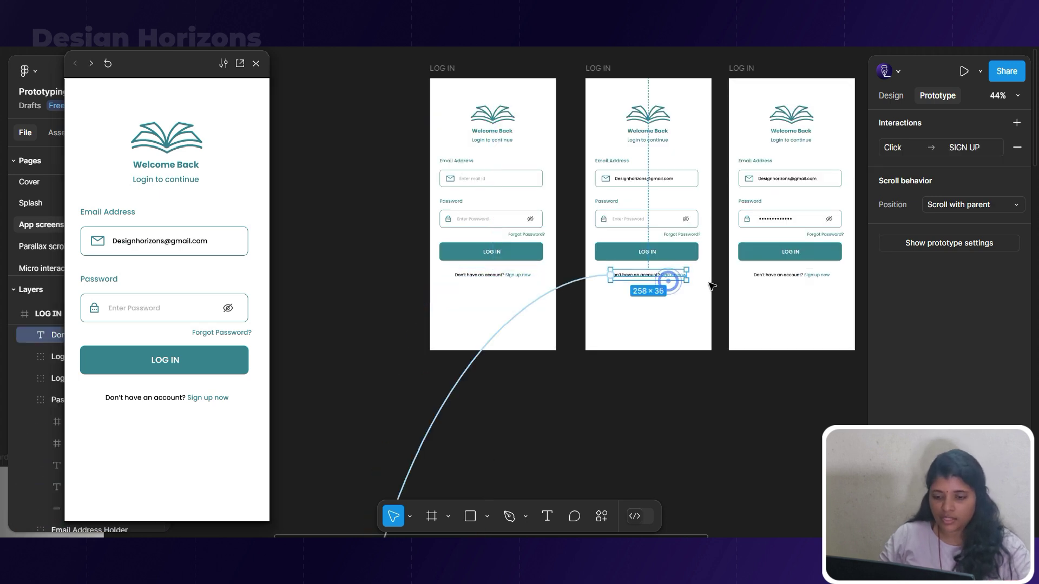
click(777, 277)
drag(754, 275, 541, 402)
Move the three LOG IN frames higher and the blank SIGN UP frame above them.
scroll(763, 278, down, 3)
scroll(563, 443, down, 3)
scroll(584, 379, down, 3)
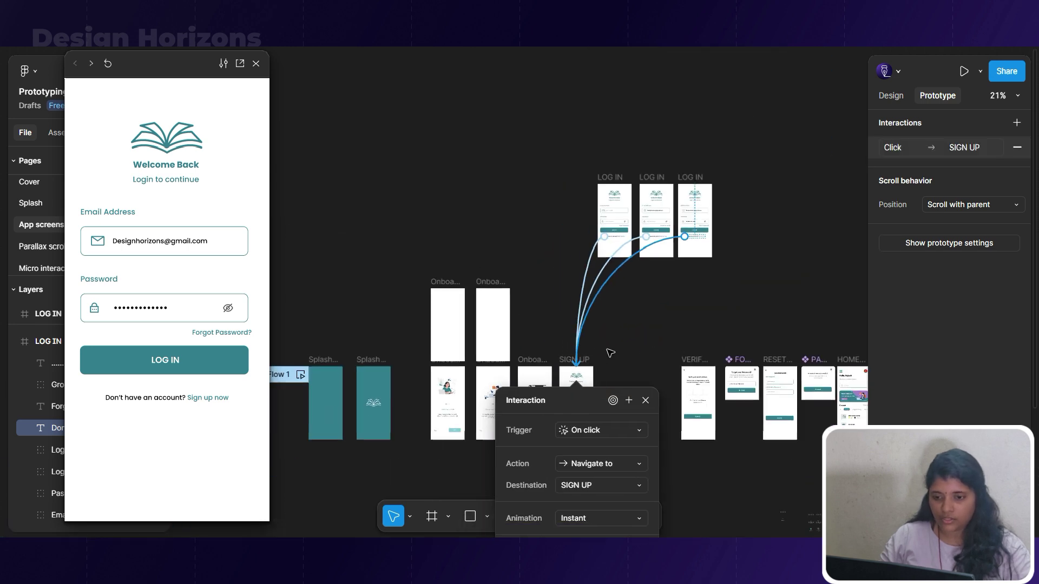
click(610, 174)
shift+click(651, 177)
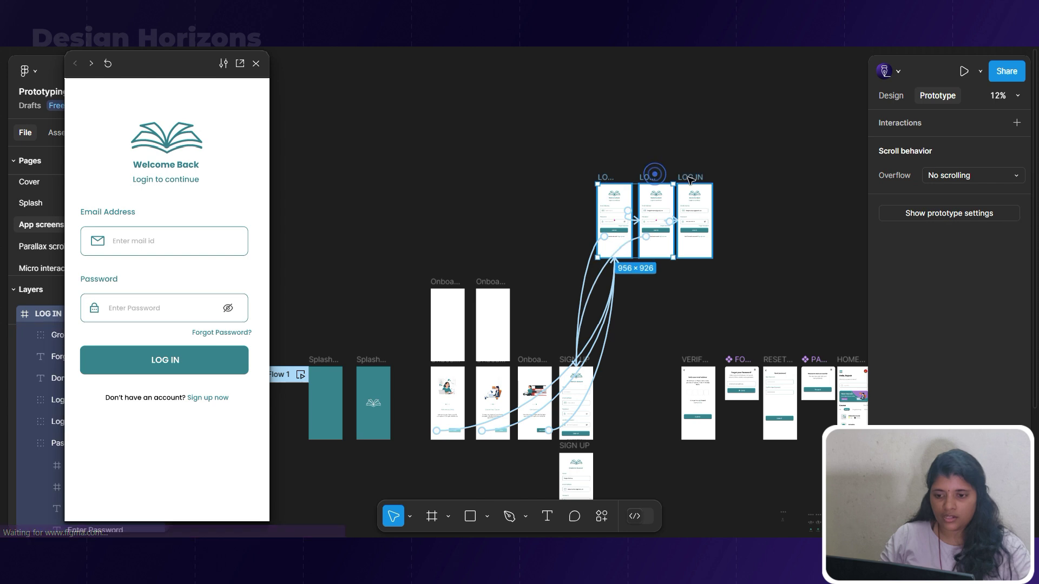
shift+click(688, 178)
drag(686, 179, 683, 88)
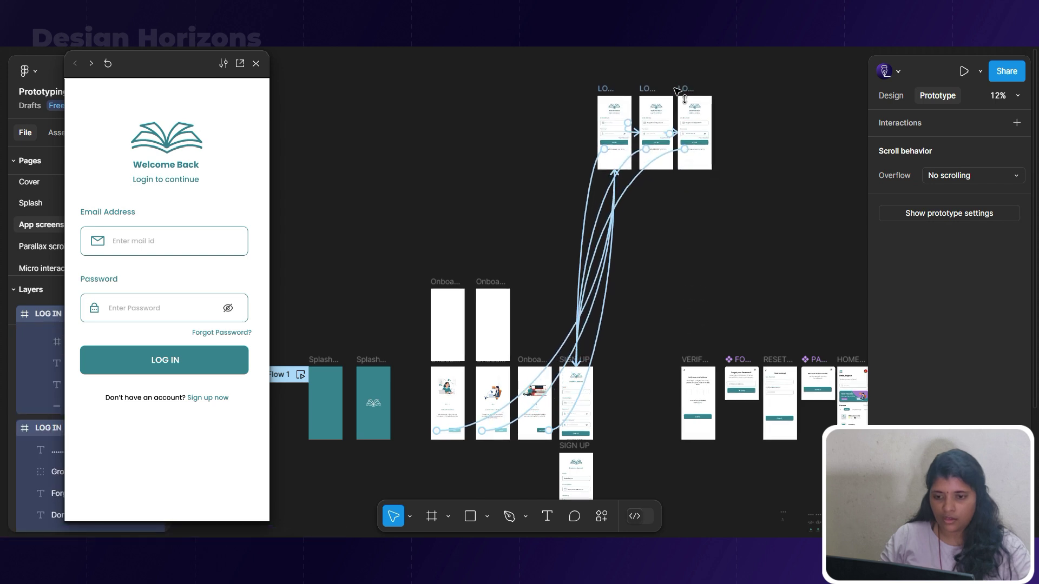
scroll(621, 456, up, 1)
scroll(621, 456, up, 3)
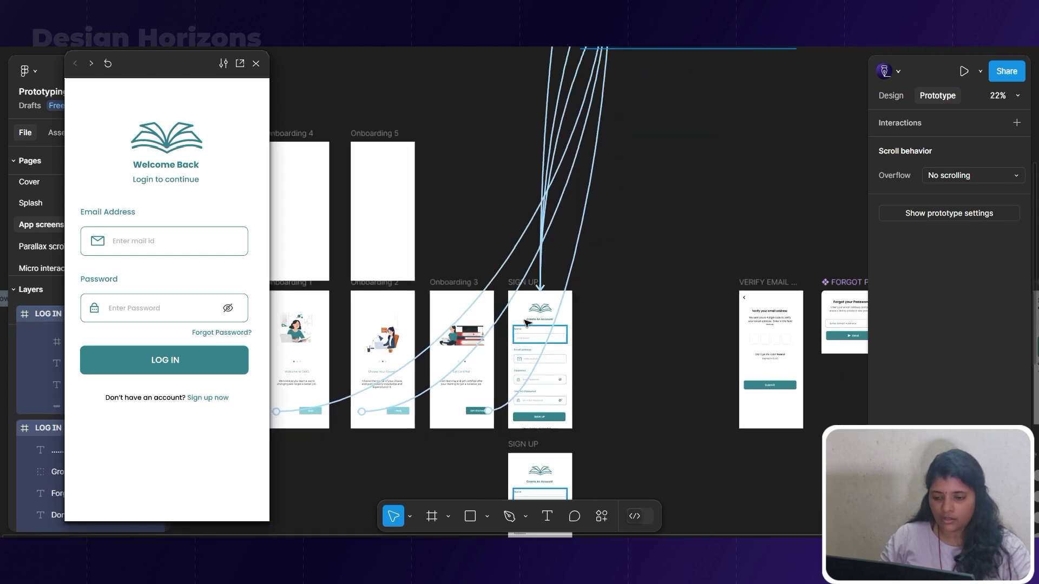
click(512, 282)
drag(511, 282, 526, 36)
scroll(545, 266, down, 2)
Place the filled SIGN UP beside the blank one, top-aligned, and duplicate the blank SIGN UP.
click(536, 411)
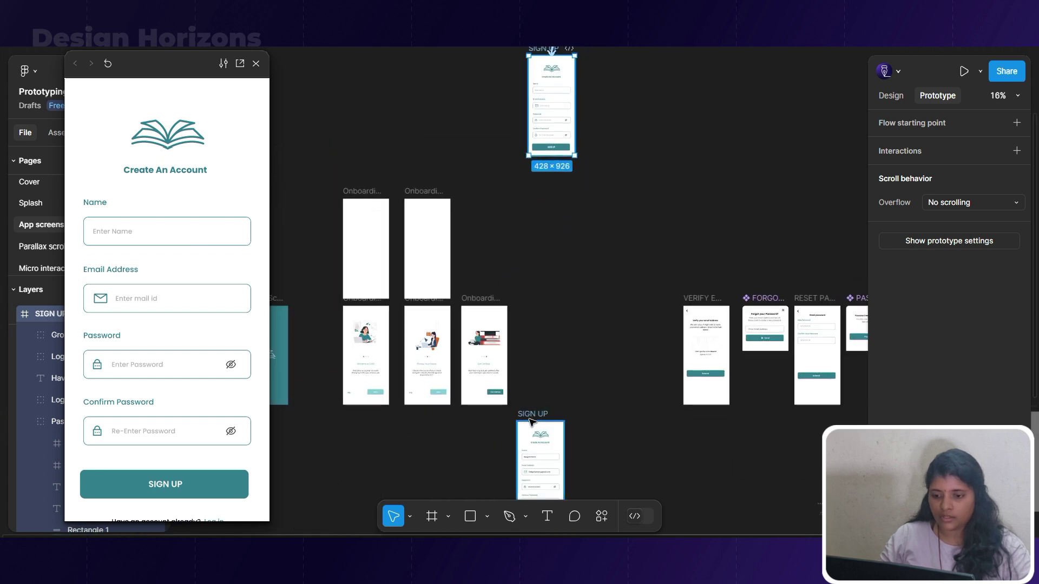
drag(535, 411, 711, 60)
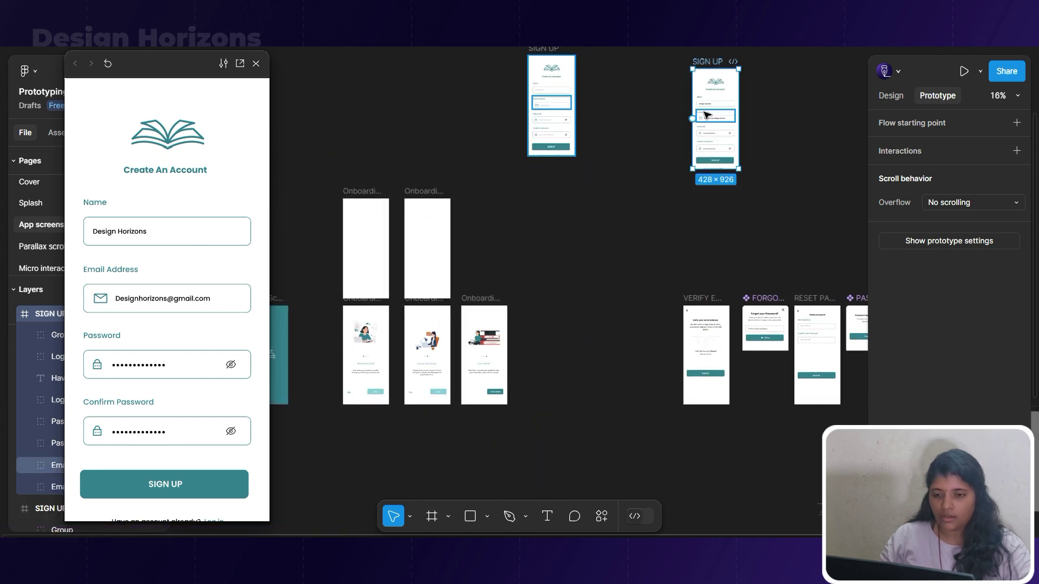
scroll(591, 406, up, 4)
scroll(591, 400, up, 3)
scroll(632, 340, up, 2)
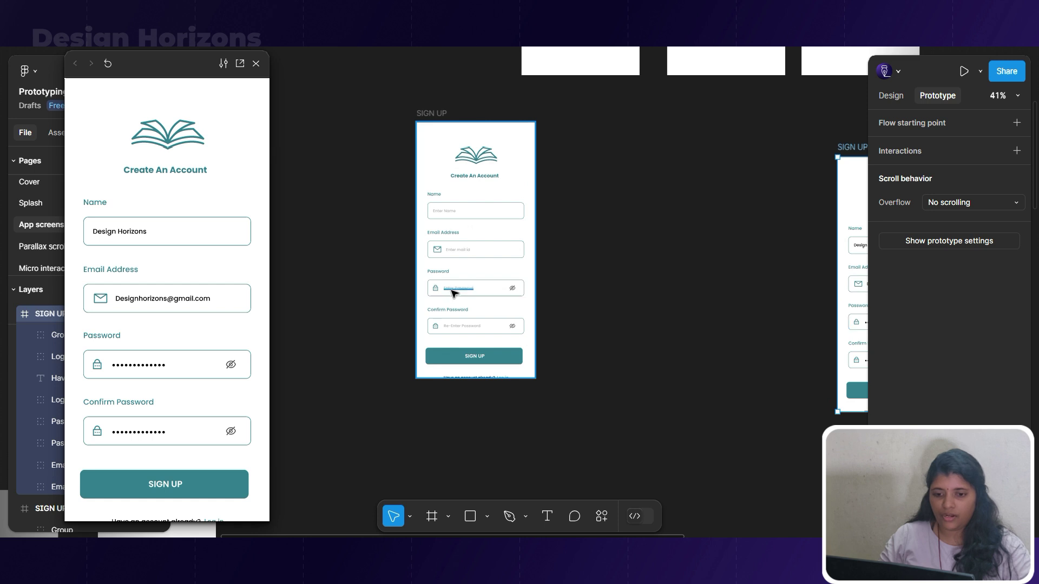
scroll(508, 283, down, 2)
scroll(700, 281, up, 2)
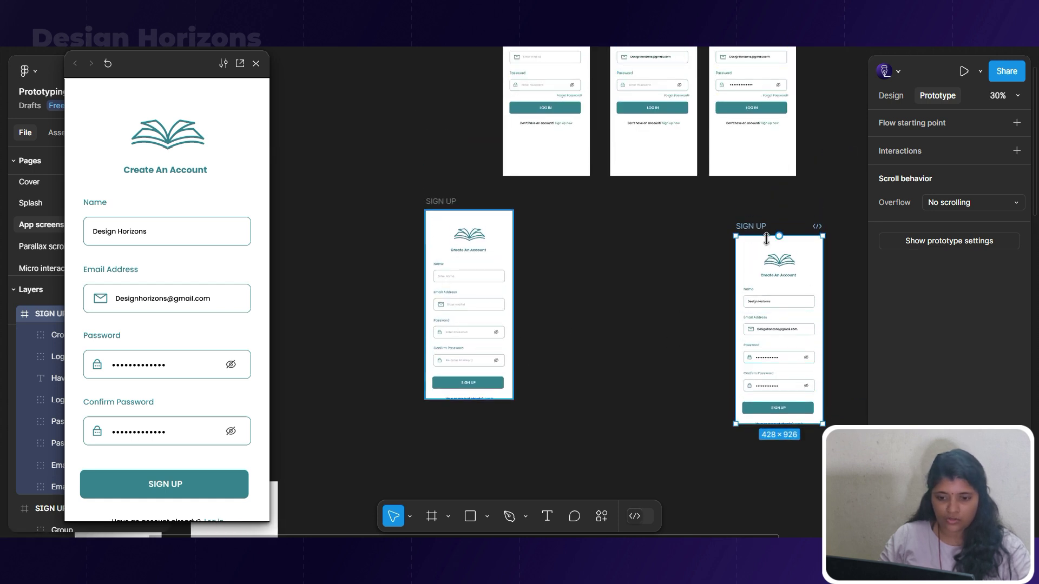
drag(756, 230, 807, 205)
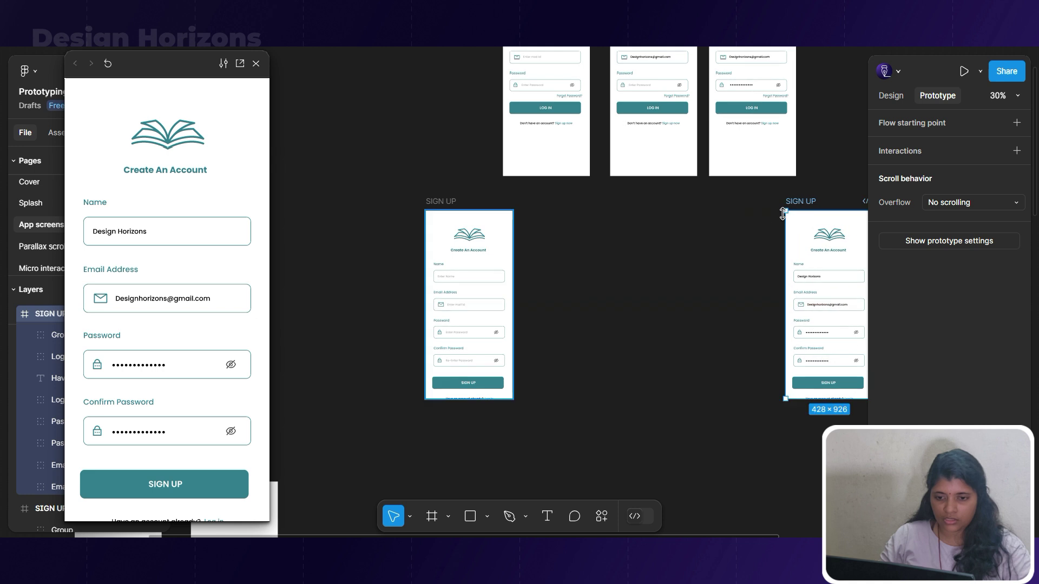
drag(448, 200, 545, 201)
scroll(736, 315, up, 3)
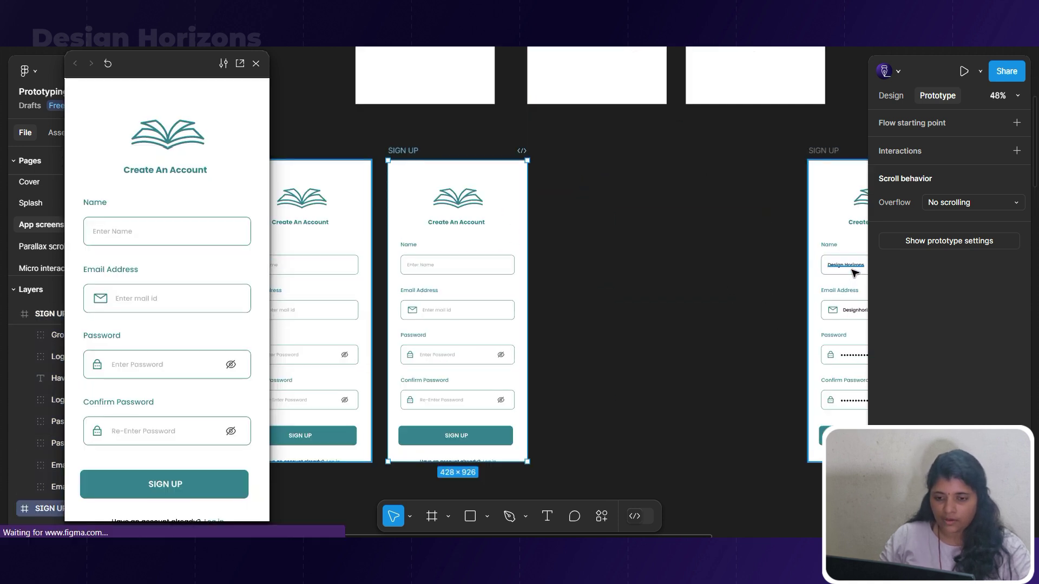
Copy the filled-in name into the middle SIGN UP screen's Name field.
click(852, 268)
drag(852, 270, 433, 268)
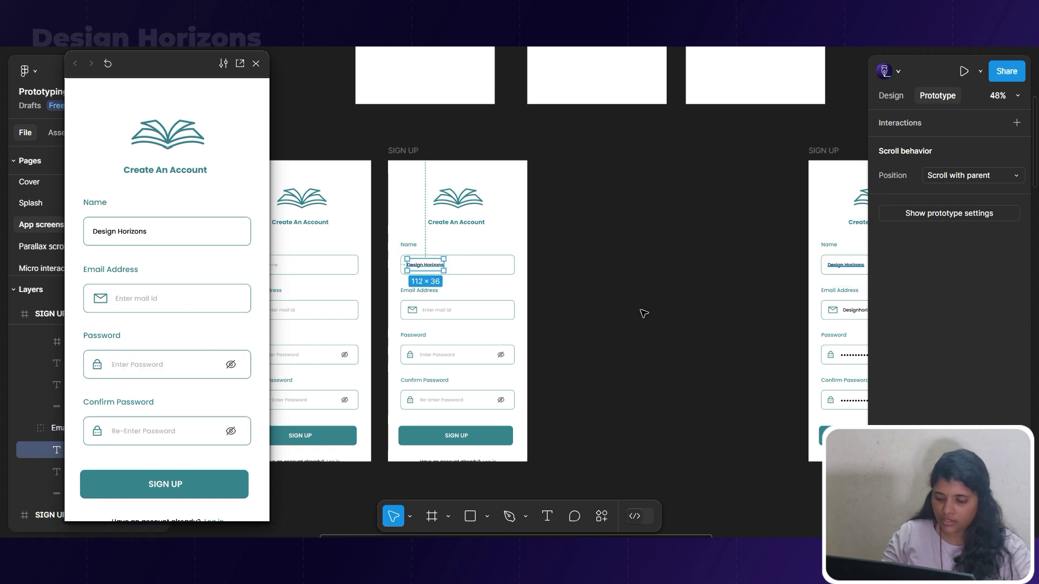
click(848, 311)
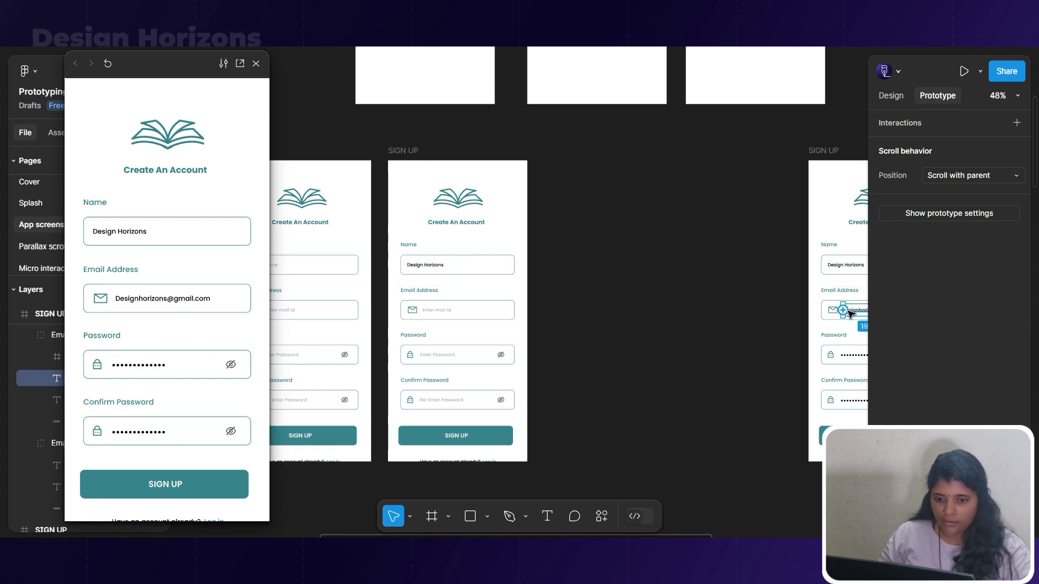
click(572, 322)
Duplicate the middle SIGN UP screen and paste the filled email into its Email Address field.
drag(399, 152, 563, 152)
click(601, 309)
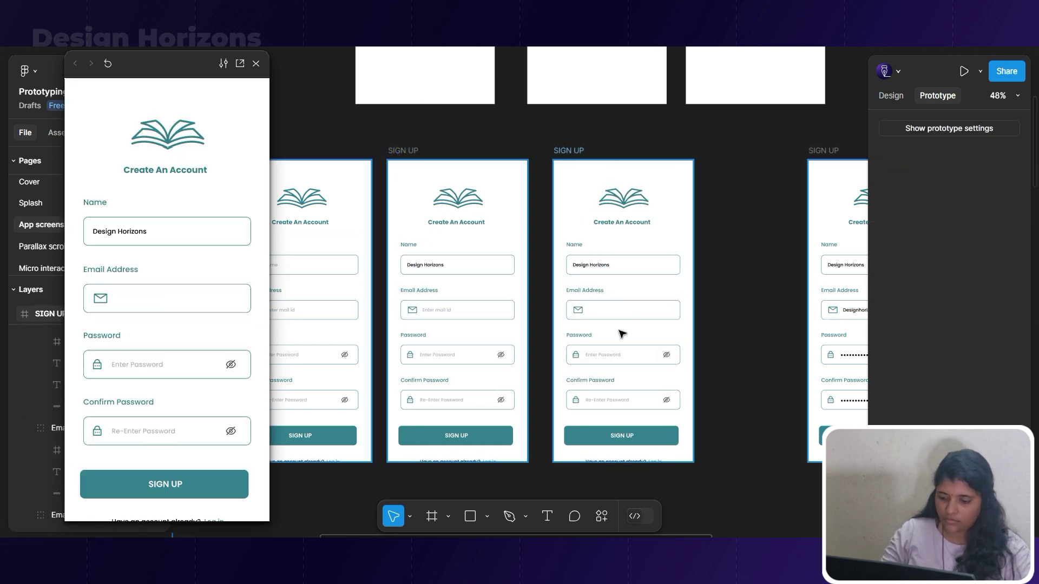
scroll(739, 317, right, 4)
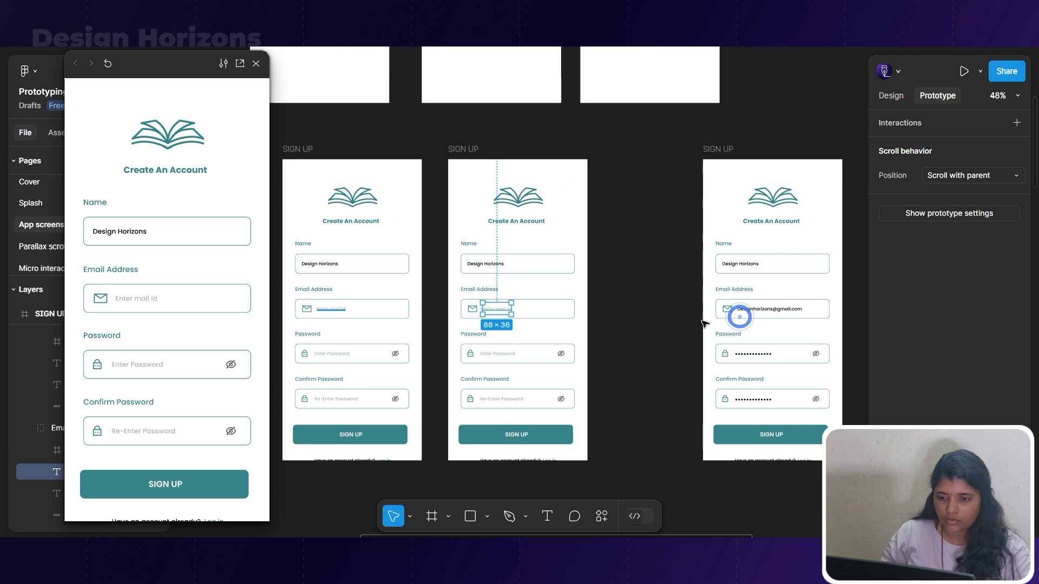
click(756, 310)
click(507, 312)
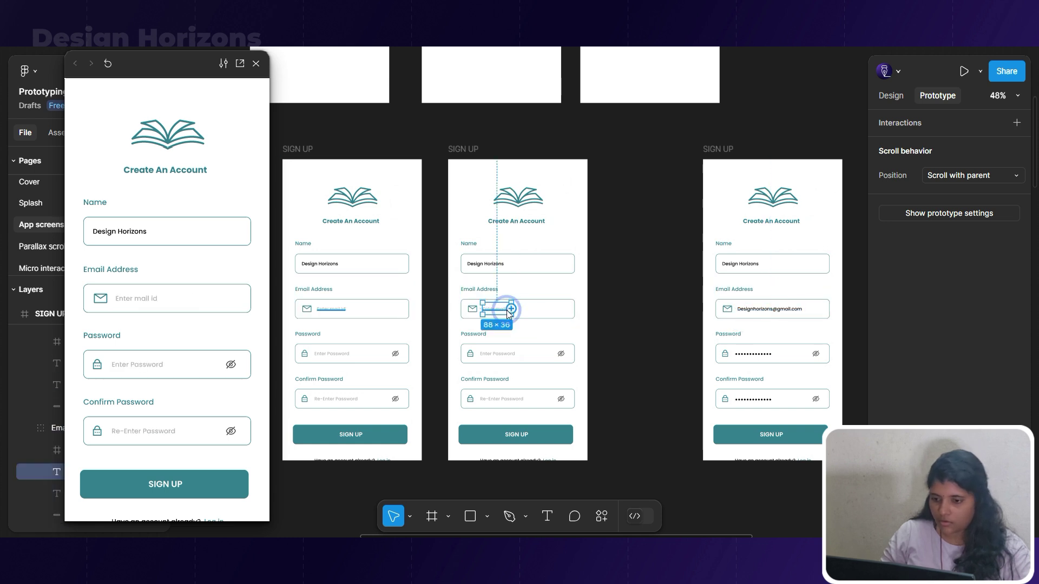
key(Escape)
key(ctrl+v)
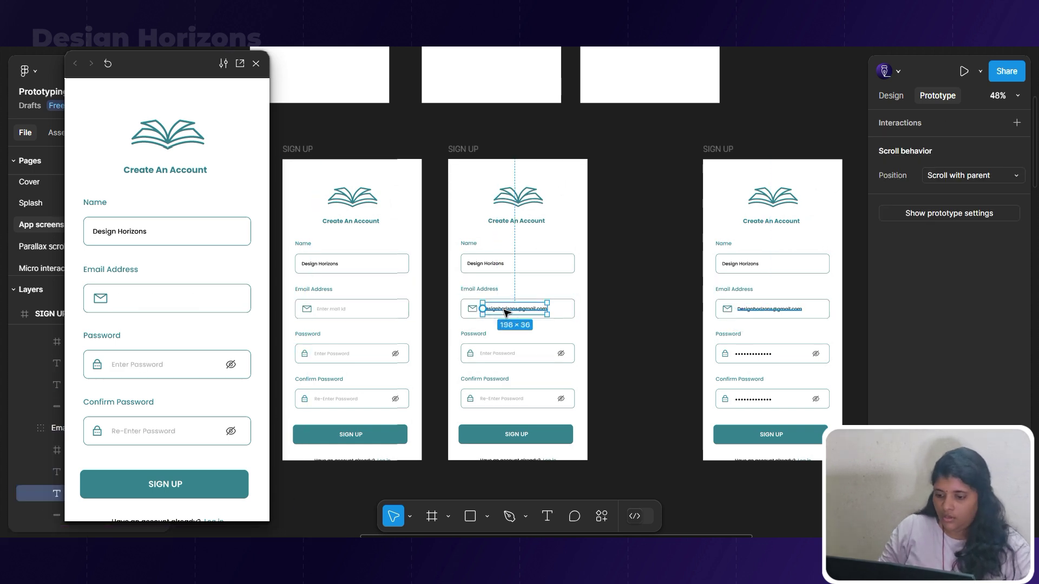
click(642, 387)
Line up the new rightmost SIGN UP screen beside the other sign-up screens.
drag(633, 384, 603, 352)
scroll(542, 324, down, 1)
drag(679, 167, 764, 169)
drag(467, 170, 595, 171)
scroll(714, 370, up, 3)
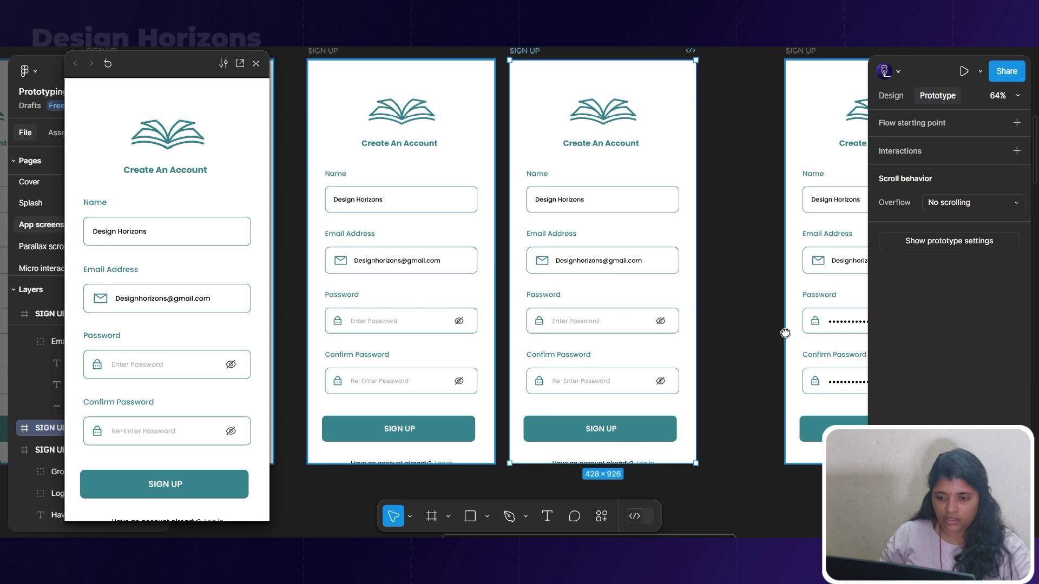
Replace the middle screen's password placeholder with the filled password dots.
drag(784, 331, 626, 323)
double_click(717, 317)
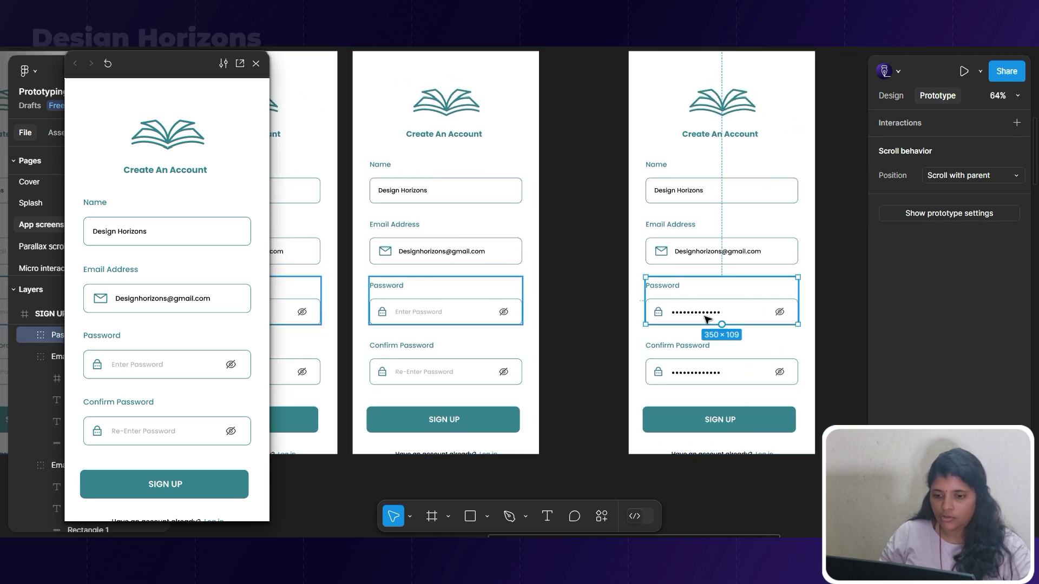
click(422, 311)
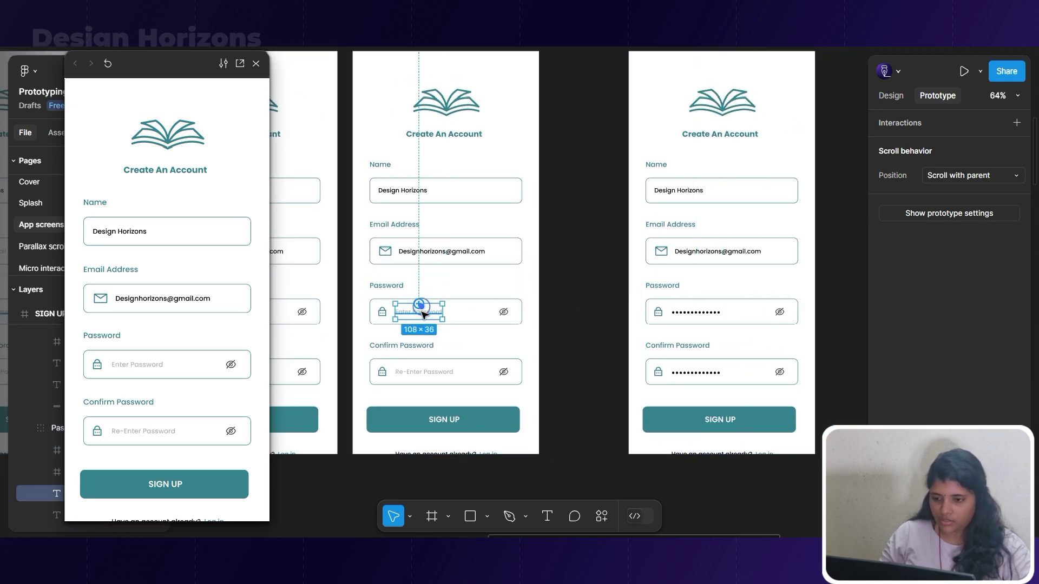
click(456, 312)
key(ctrl+shift+r)
key(ctrl+z)
click(456, 311)
key(ctrl+v)
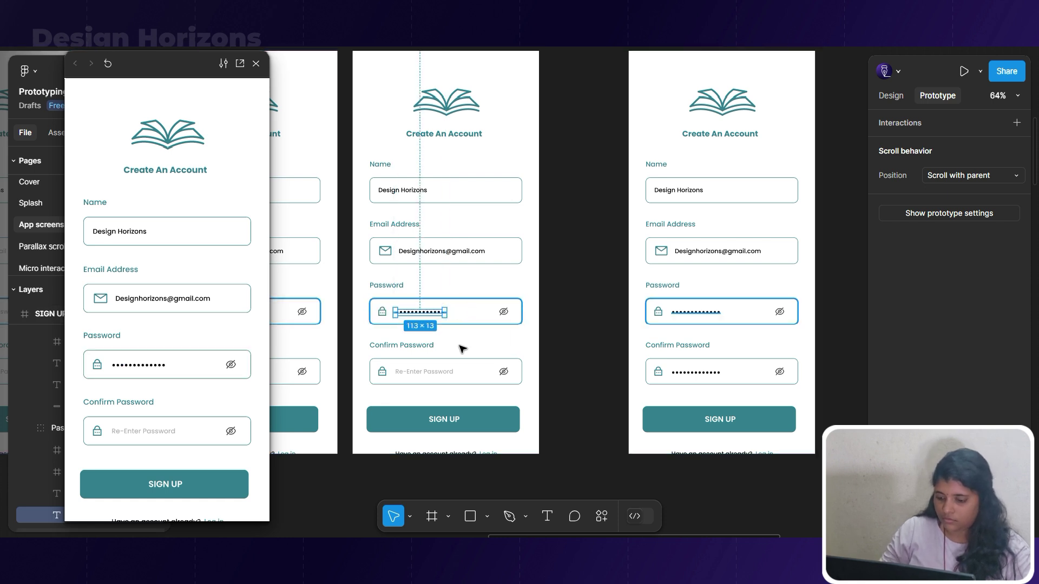
Try swapping the Re-Enter Password placeholder for dots, then undo that change.
click(429, 382)
click(426, 379)
key(ctrl+shift+r)
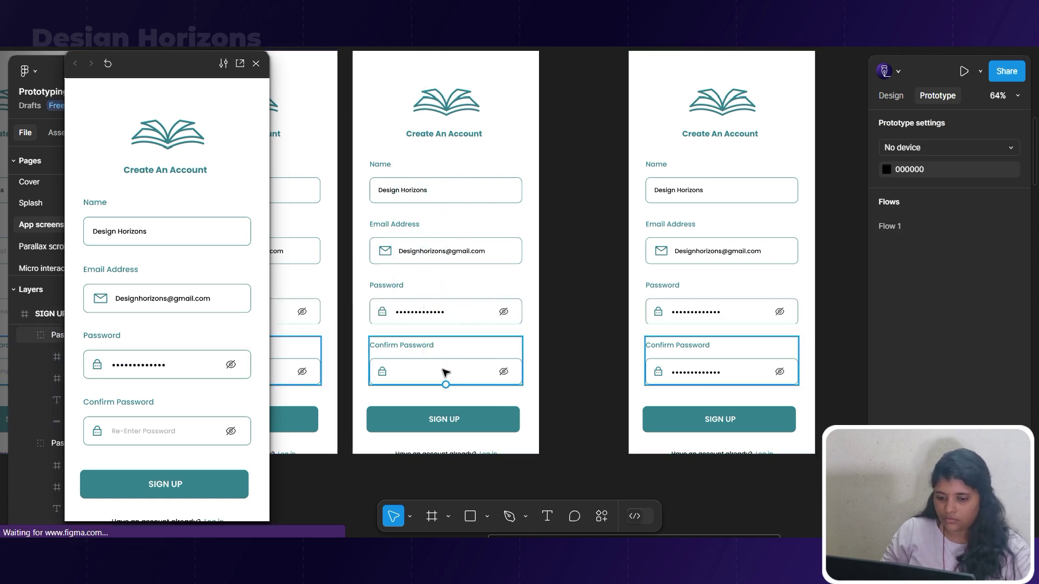
scroll(445, 372, down, 1)
key(ctrl+z)
scroll(445, 373, down, 5)
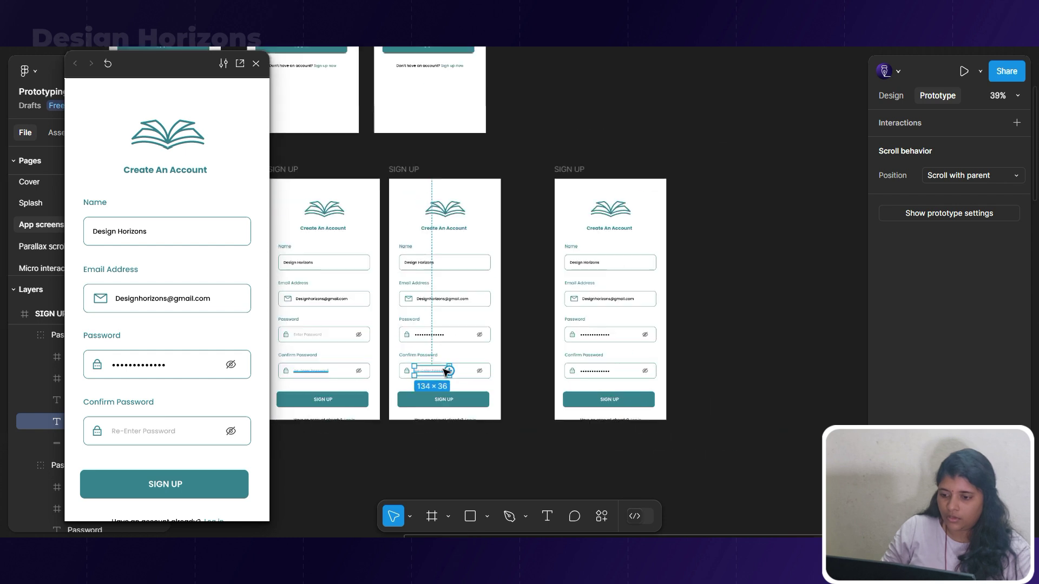
Link the first screen's Name field to the second SIGN UP screen.
click(576, 172)
drag(525, 159, 779, 156)
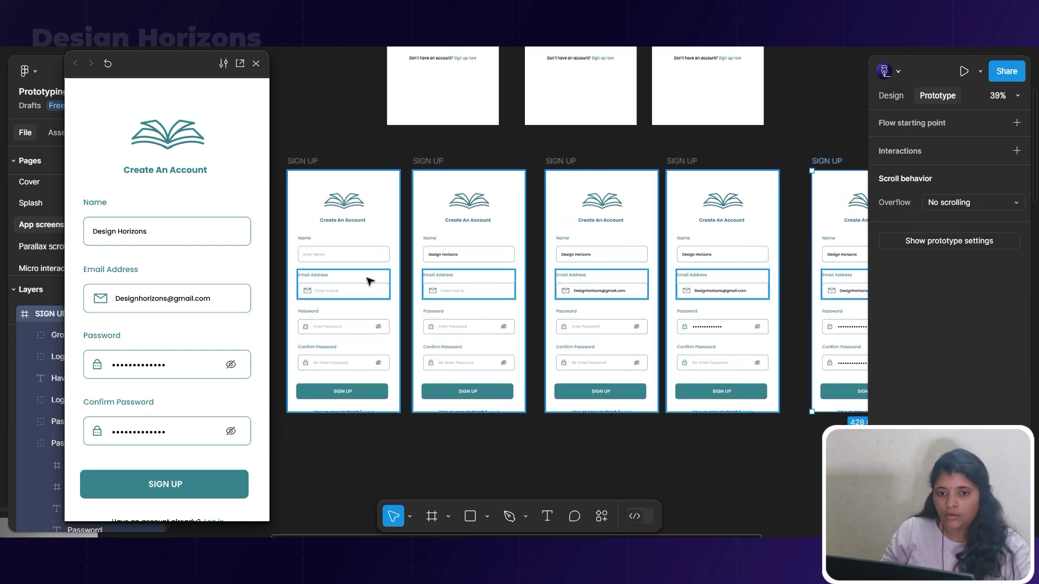
click(360, 255)
drag(389, 250, 475, 274)
Link the Email Address and Password fields each to the following SIGN UP screen.
click(498, 294)
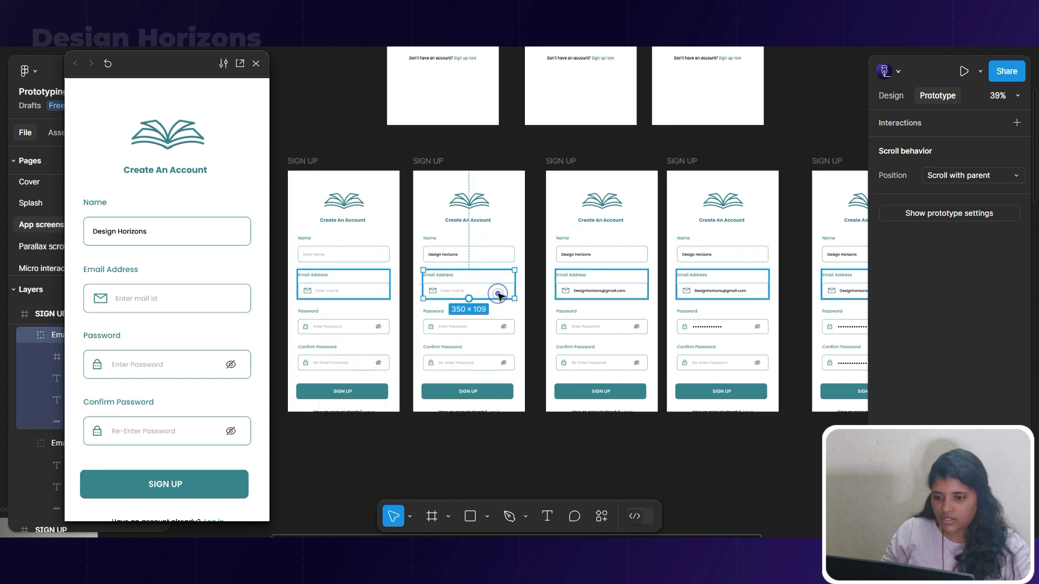
double_click(490, 296)
scroll(330, 290, up, 1)
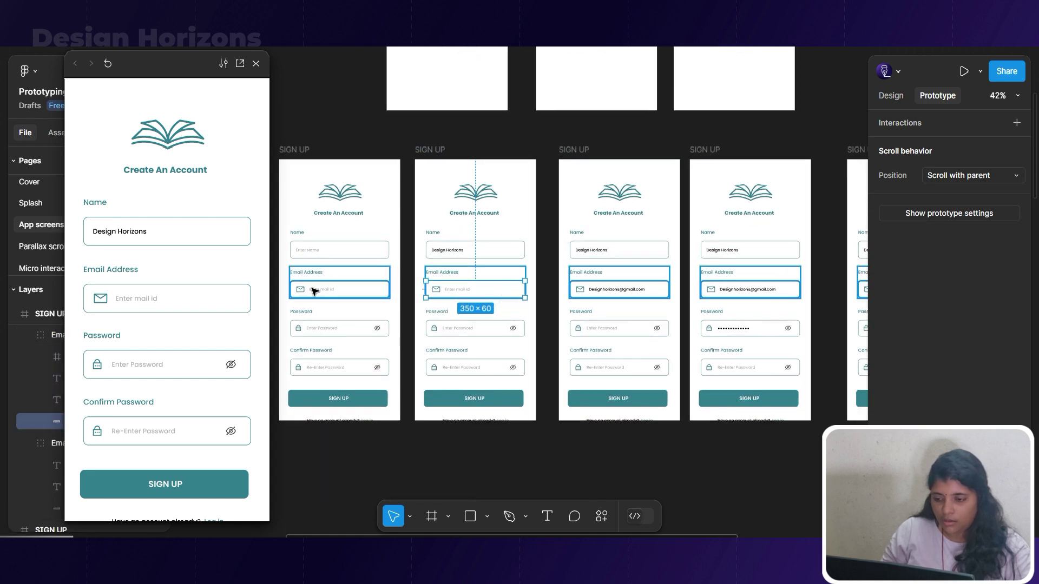
scroll(330, 291, up, 3)
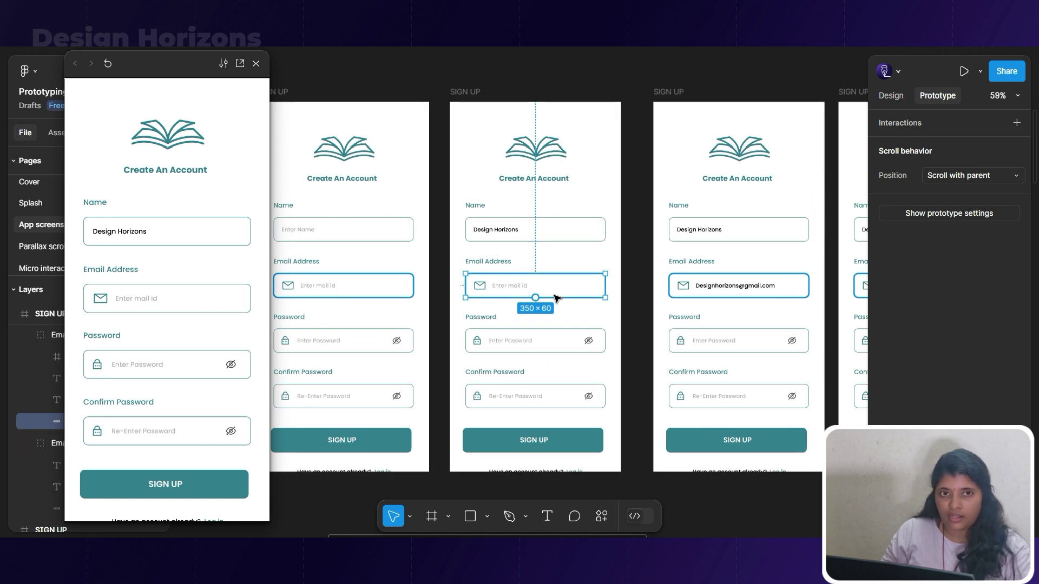
scroll(480, 298, down, 4)
drag(558, 290, 680, 100)
scroll(622, 317, up, 3)
click(630, 316)
scroll(563, 345, down, 3)
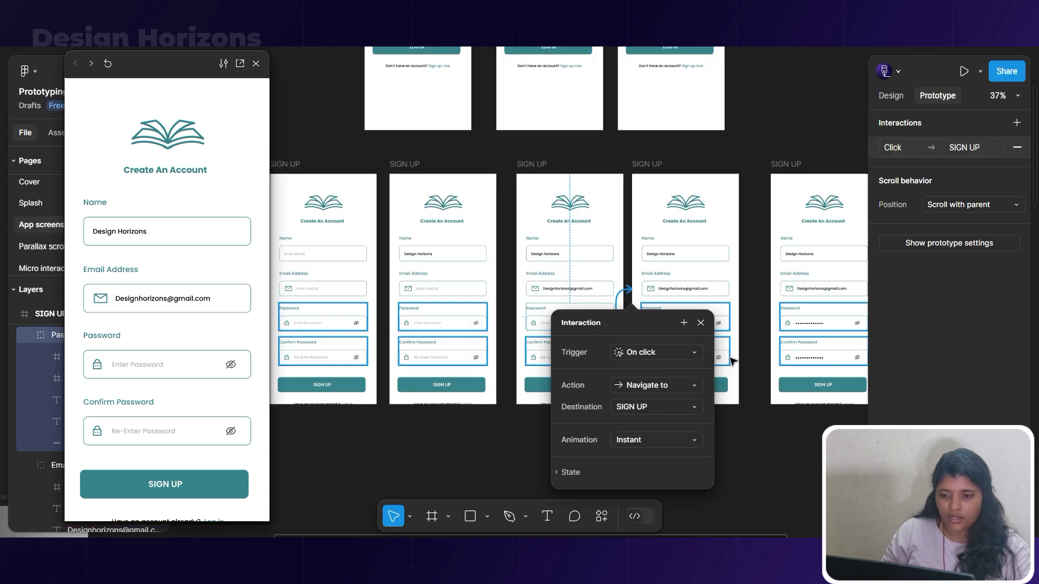
Link the fourth screen's Confirm Password field to the last SIGN UP screen.
click(725, 354)
drag(729, 352, 805, 351)
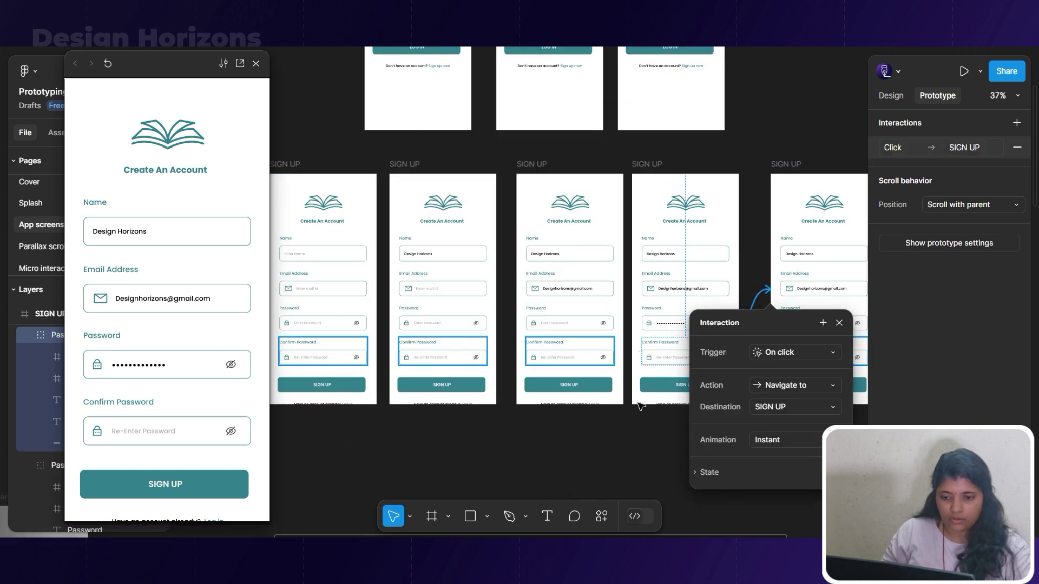
key(Escape)
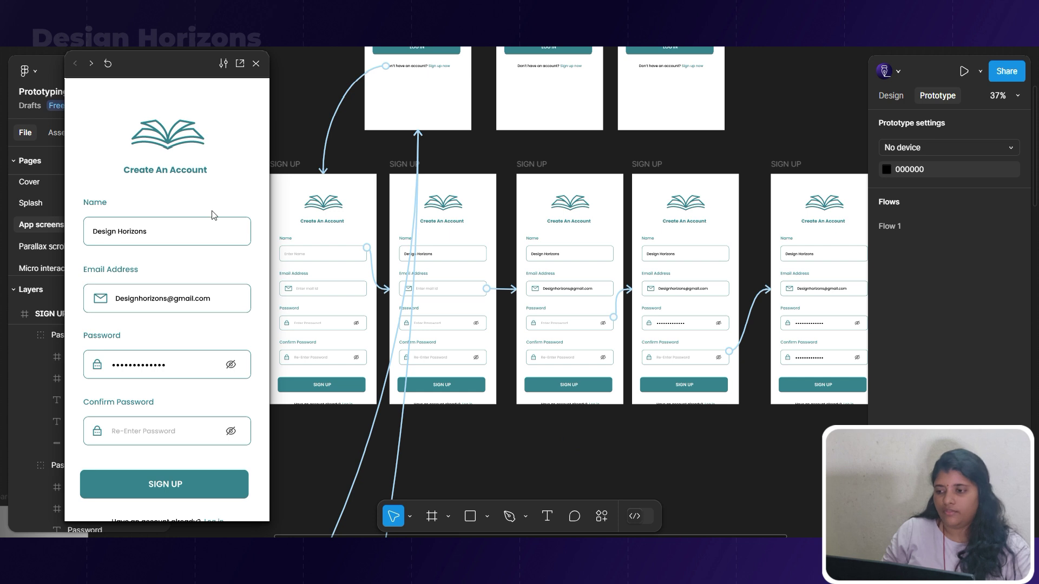
scroll(487, 171, down, 3)
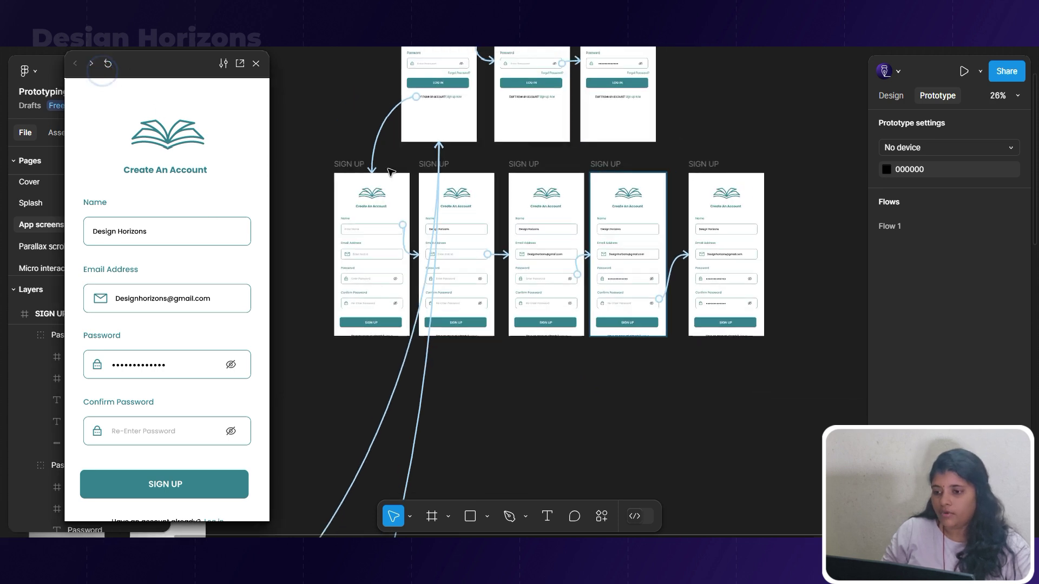
scroll(391, 184, up, 3)
Preview from LOG IN, go to sign-up, and fill Name, Email, Password, Confirm Password.
click(415, 60)
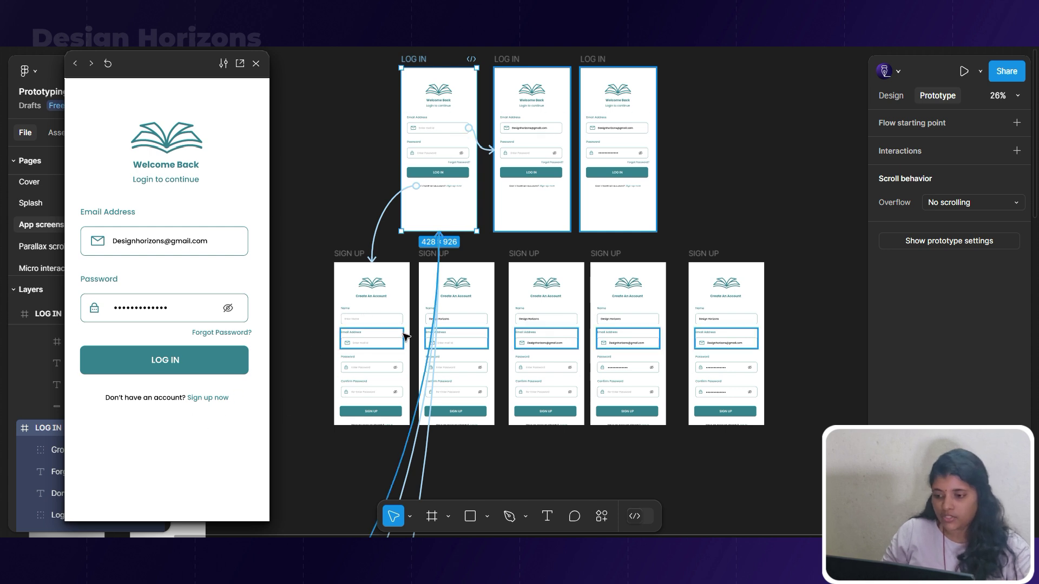
click(207, 398)
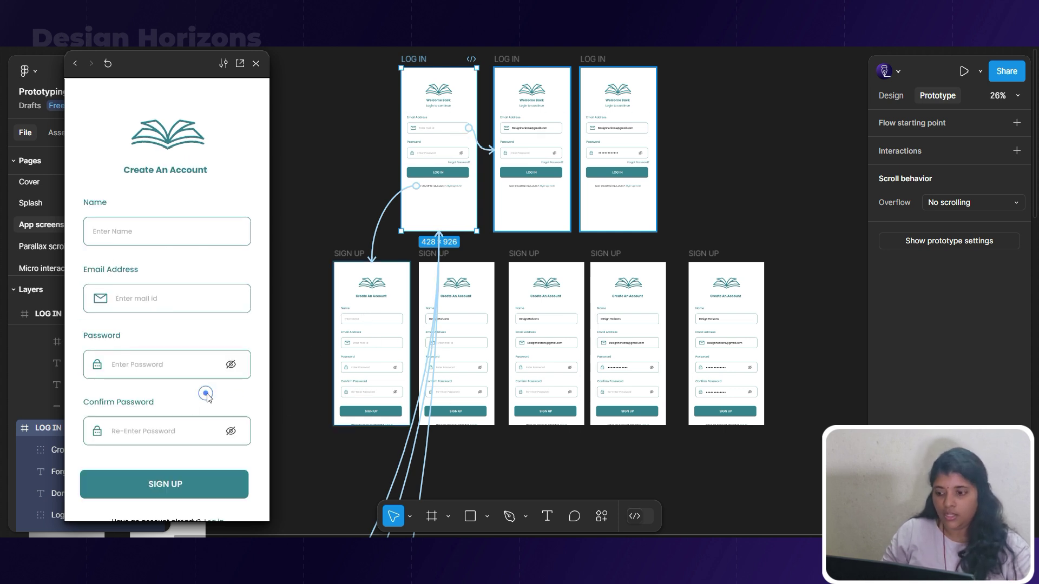
click(124, 238)
click(142, 299)
click(149, 366)
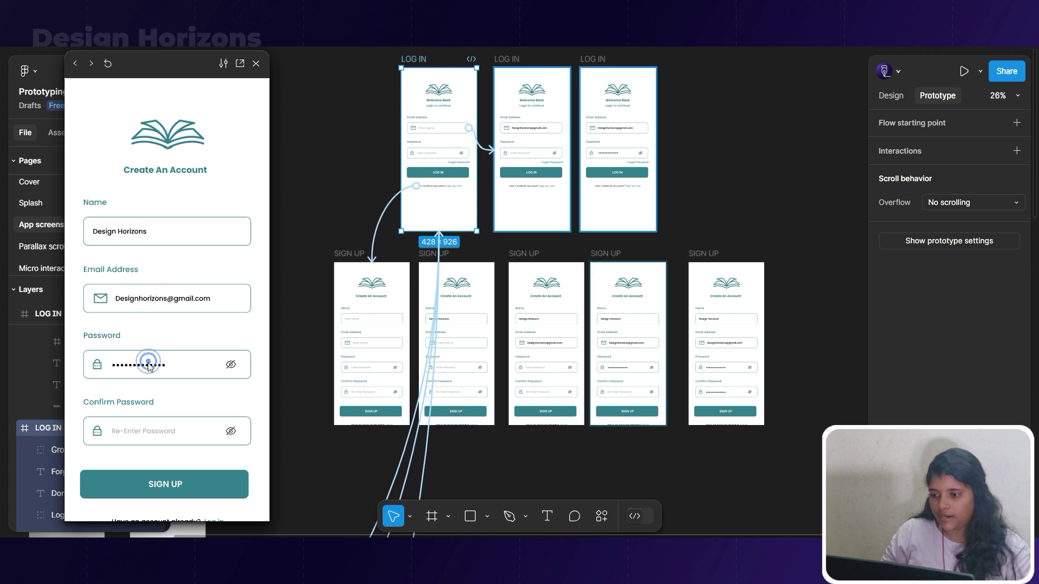
click(155, 432)
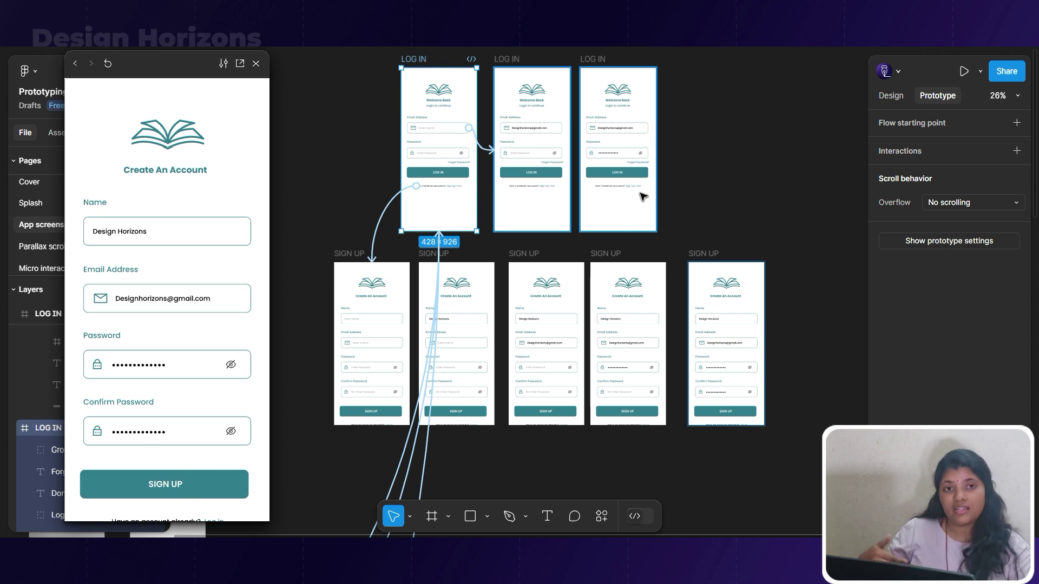
scroll(610, 186, down, 5)
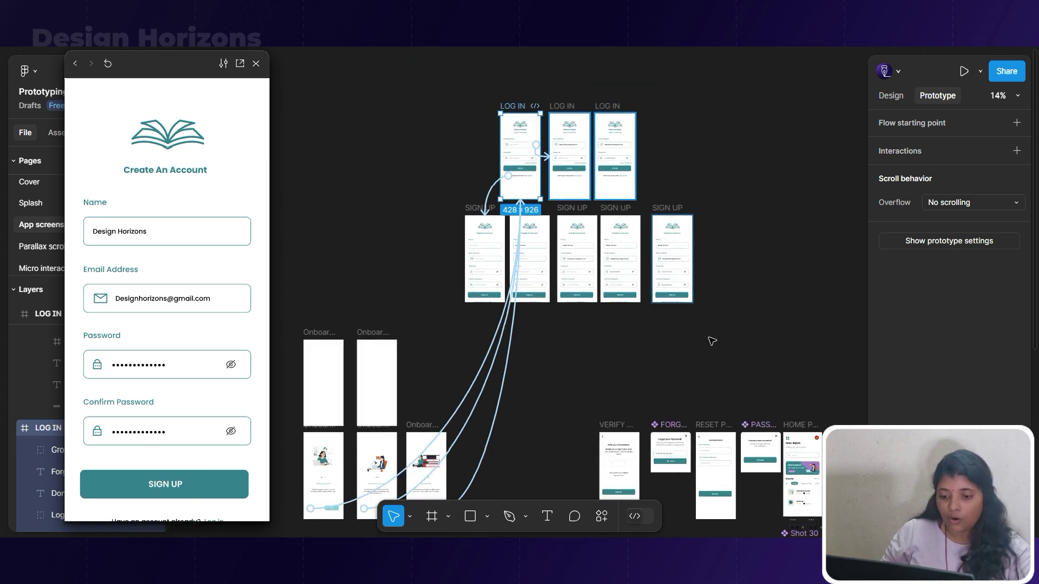
Connect the LOG IN and final SIGN UP buttons to the HOME PAGE screen.
click(629, 169)
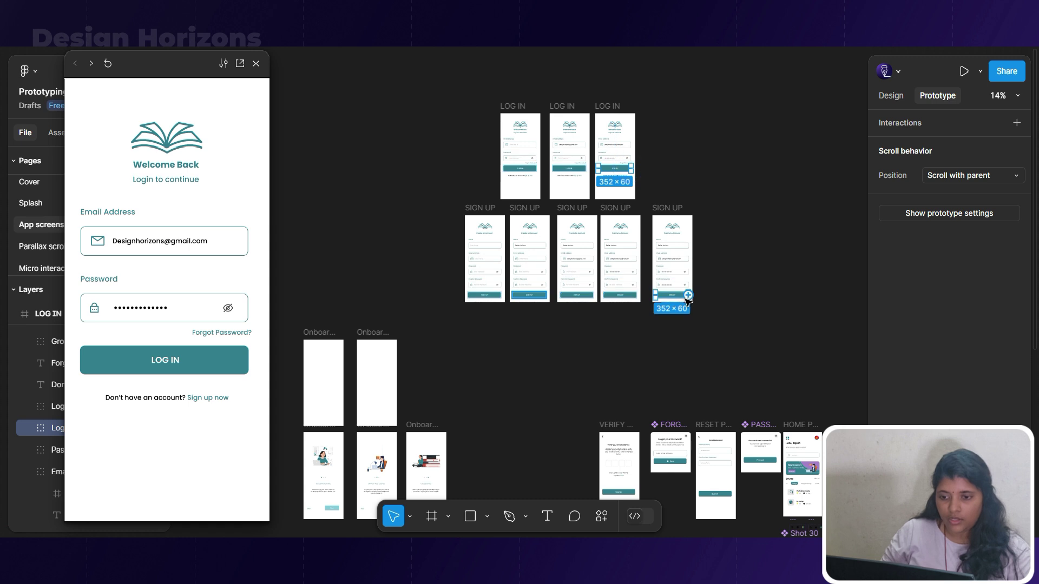
drag(690, 297, 806, 439)
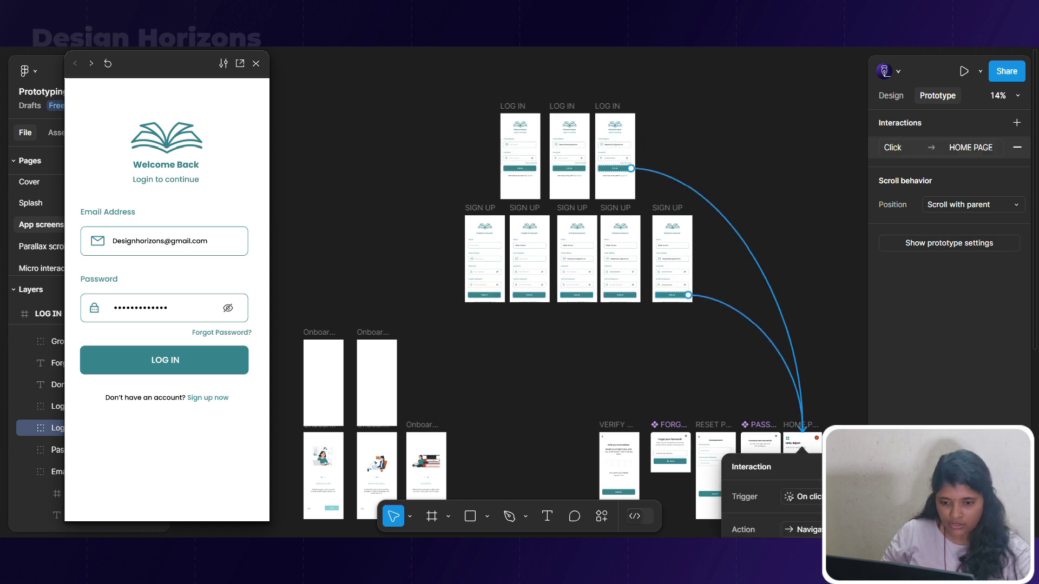
scroll(840, 418, down, 3)
scroll(842, 382, up, 2)
key(Escape)
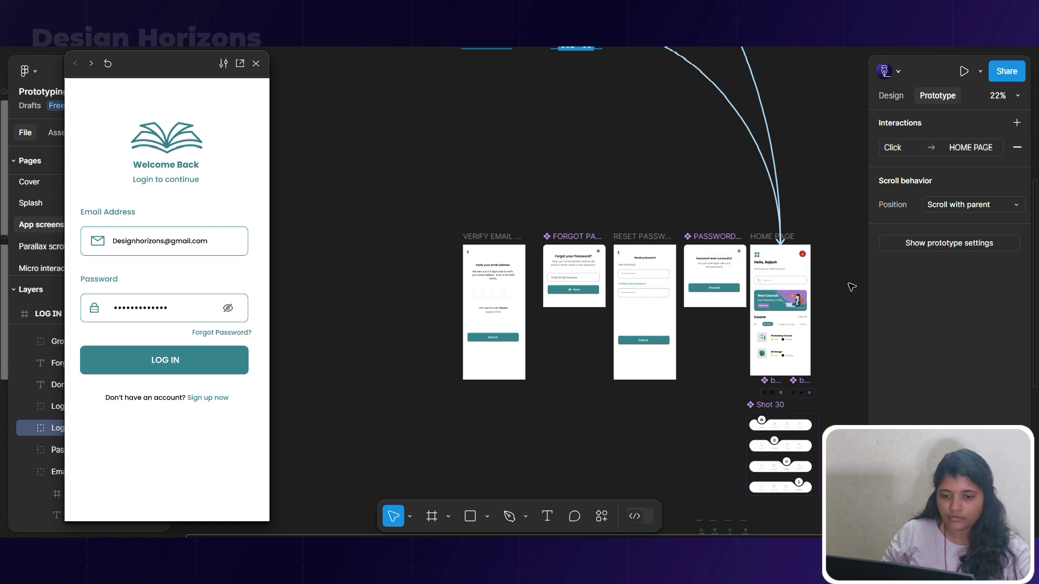
scroll(821, 338, up, 3)
scroll(550, 438, down, 3)
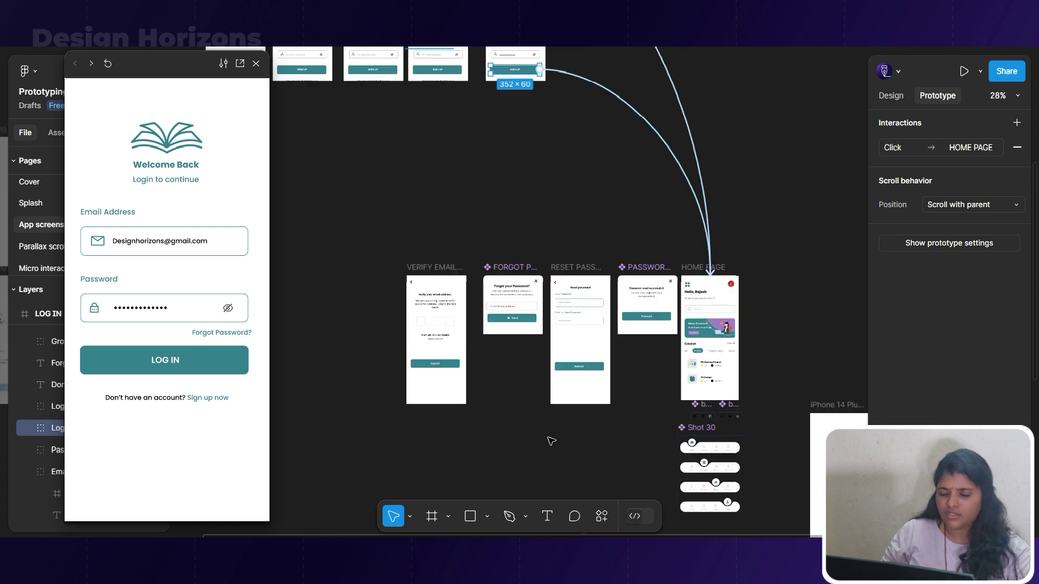
Click LOG IN in the preview to confirm it reaches the home page.
click(166, 363)
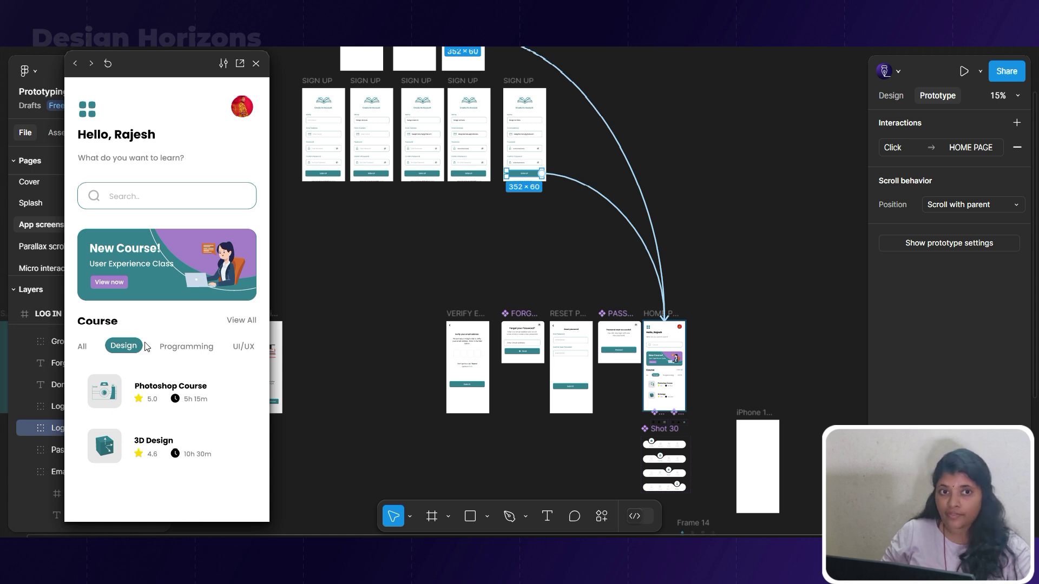
click(457, 278)
scroll(471, 384, up, 8)
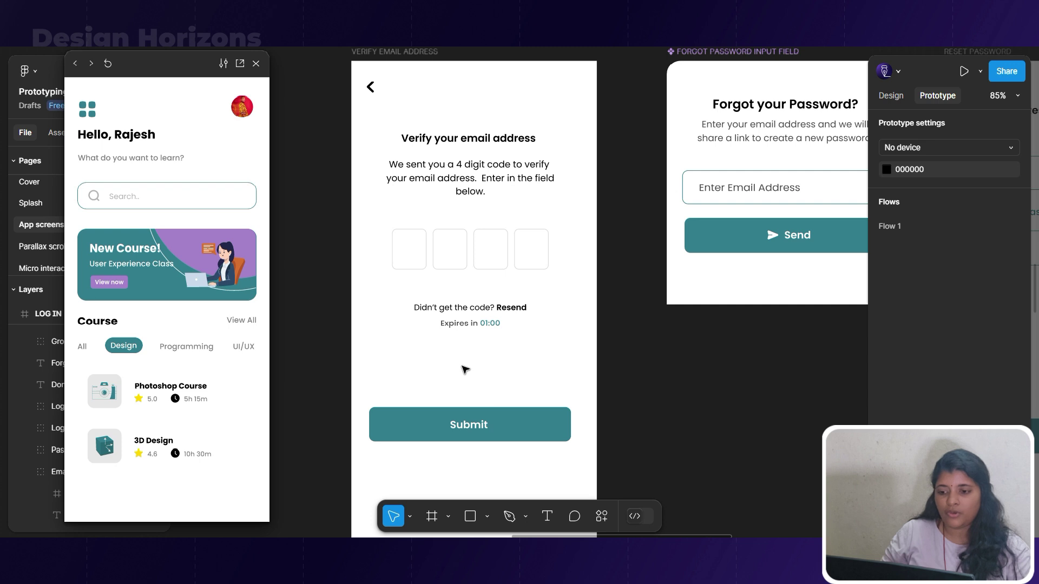
Drag the VERIFY EMAIL ADDRESS frame up in stages to sit right of the LOG IN row.
scroll(460, 346, down, 8)
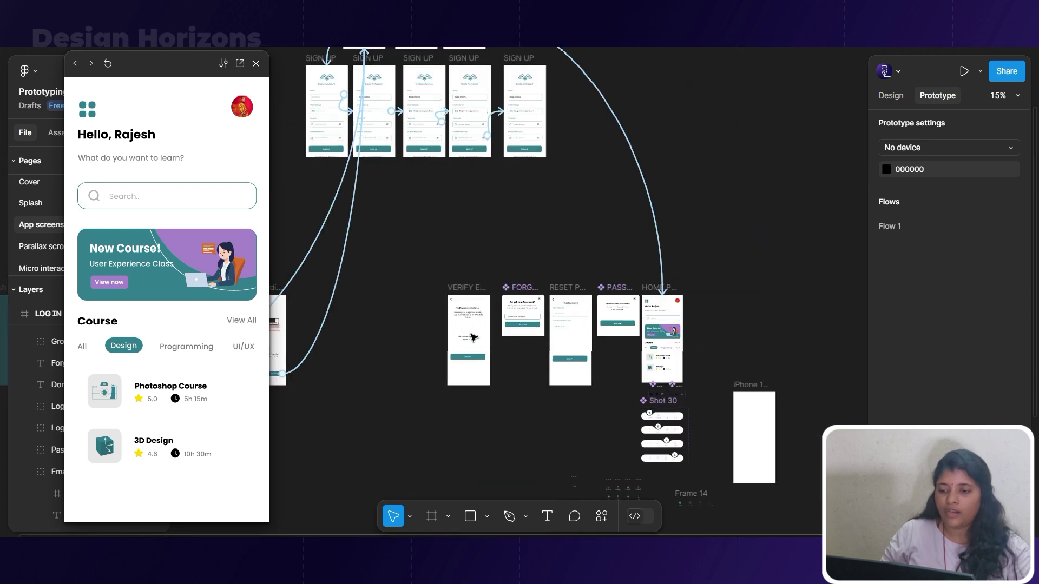
drag(462, 287, 376, 293)
scroll(555, 316, up, 5)
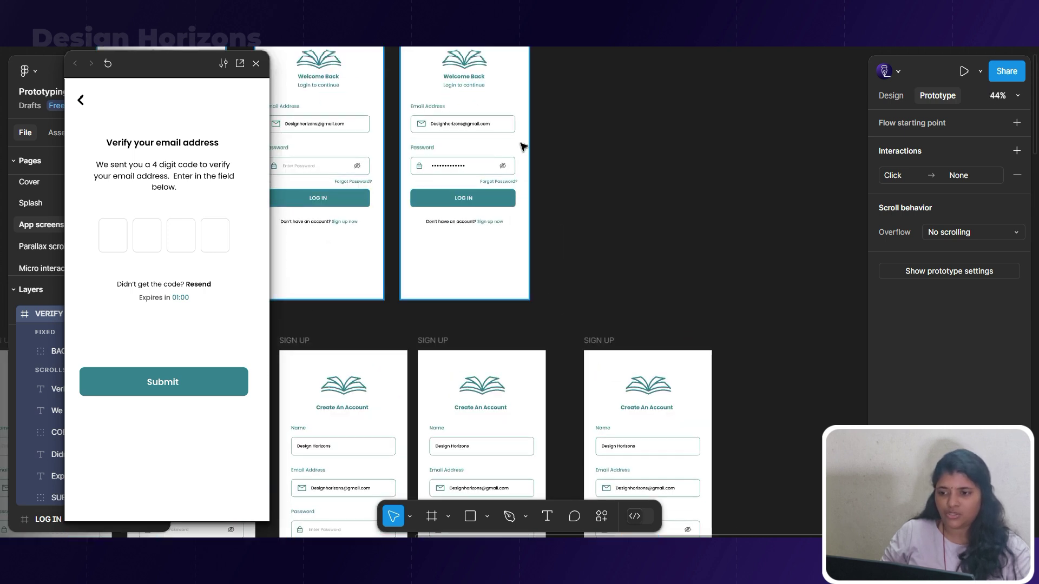
scroll(522, 146, down, 5)
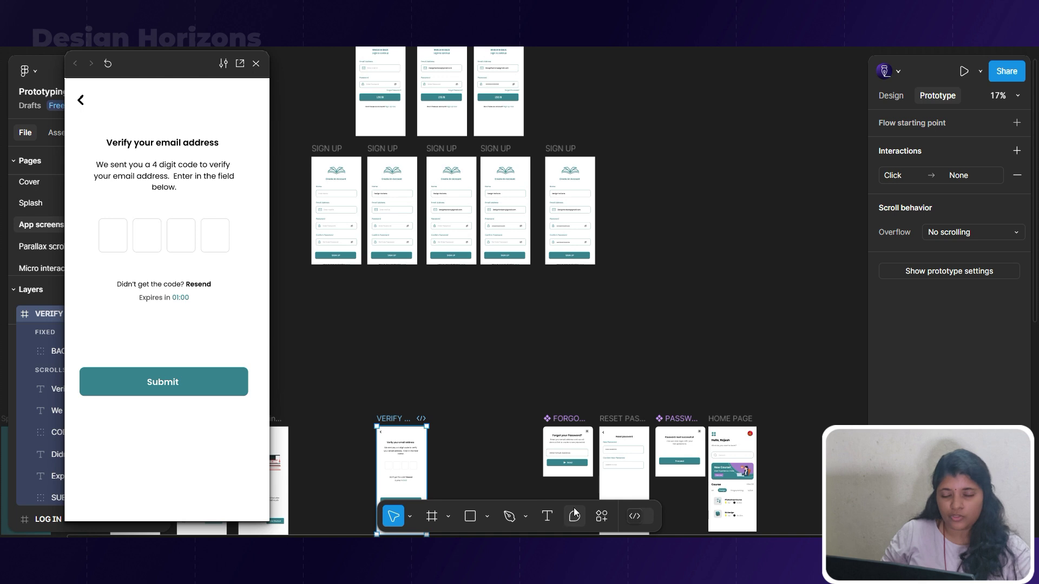
scroll(578, 461, up, 3)
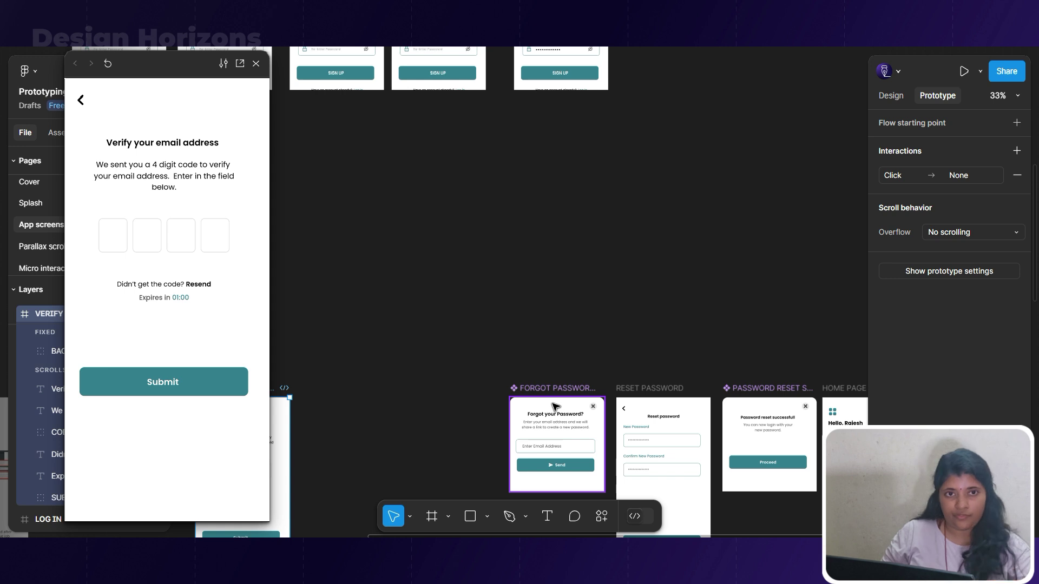
scroll(726, 280, down, 5)
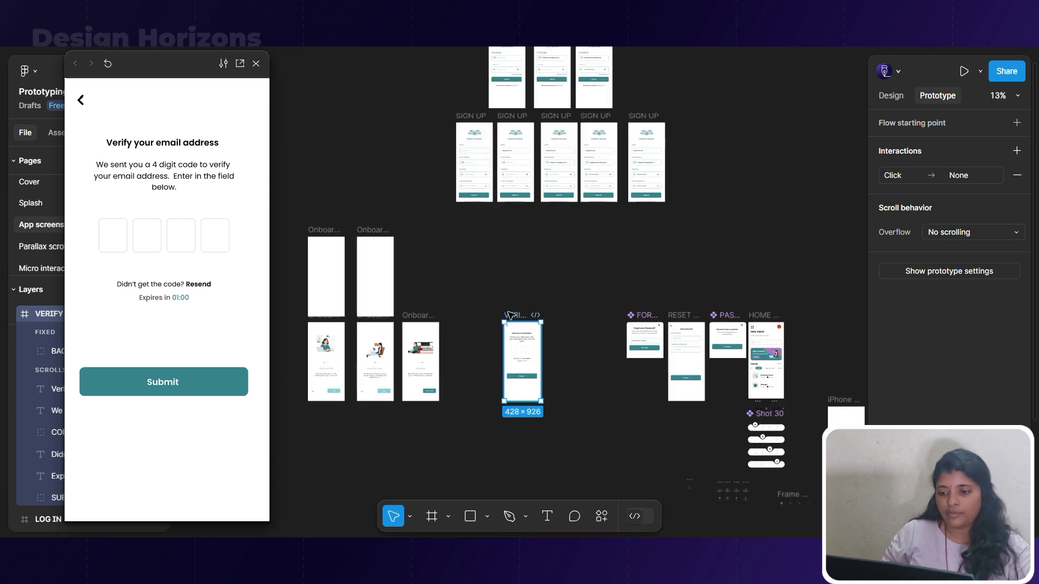
drag(512, 315, 738, 103)
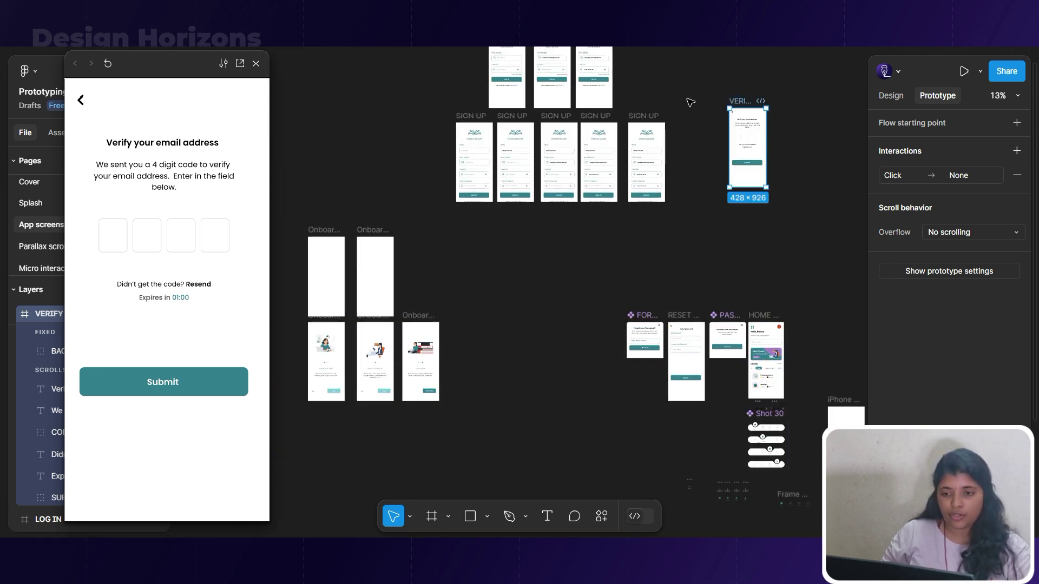
scroll(638, 295, up, 5)
scroll(600, 298, up, 3)
drag(746, 318, 632, 194)
scroll(632, 196, up, 3)
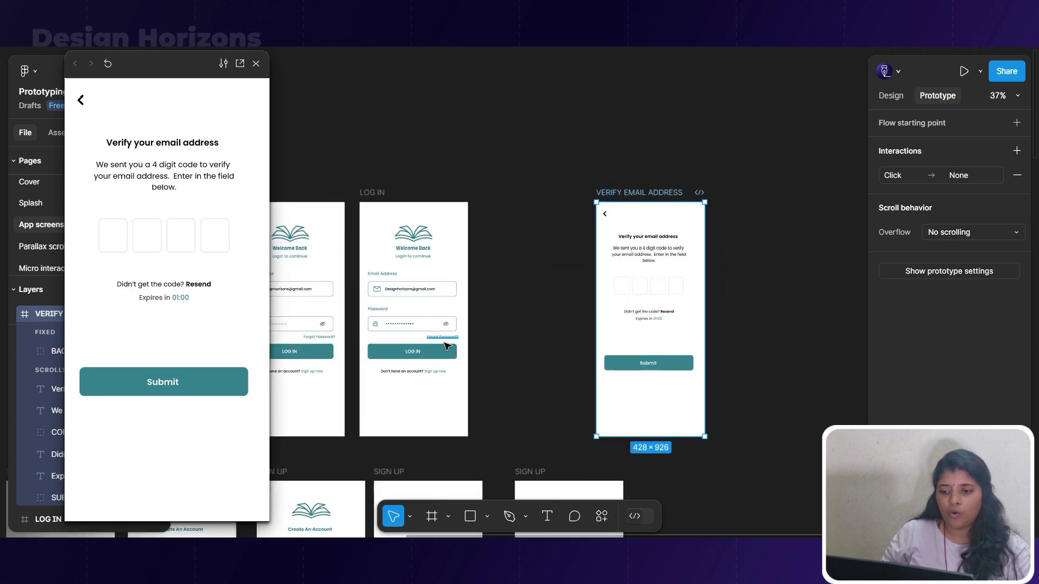
Connect the LOG IN button to VERIFY EMAIL ADDRESS and select its second code box.
drag(458, 351, 612, 347)
scroll(726, 359, up, 3)
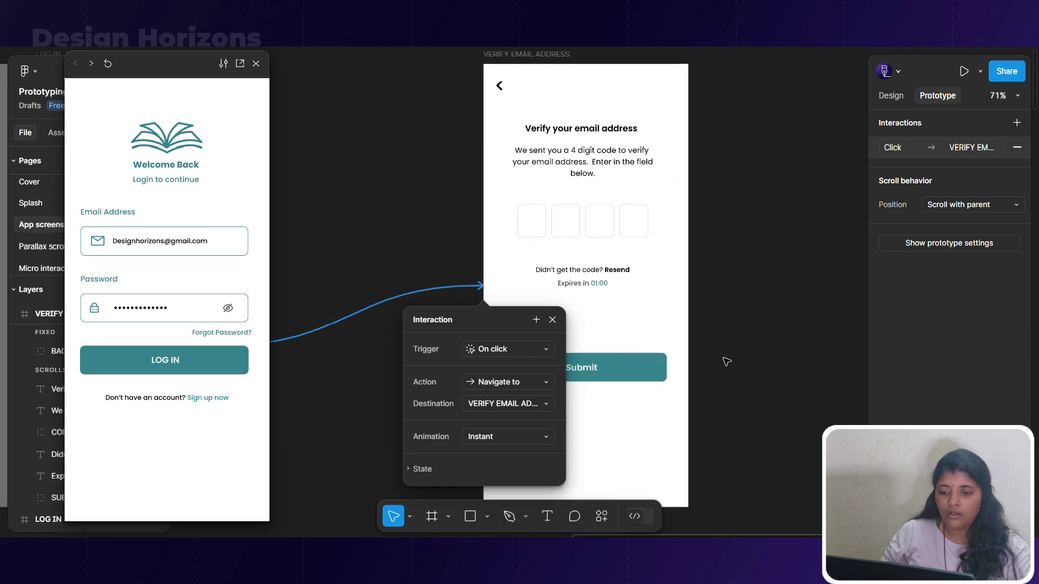
double_click(566, 242)
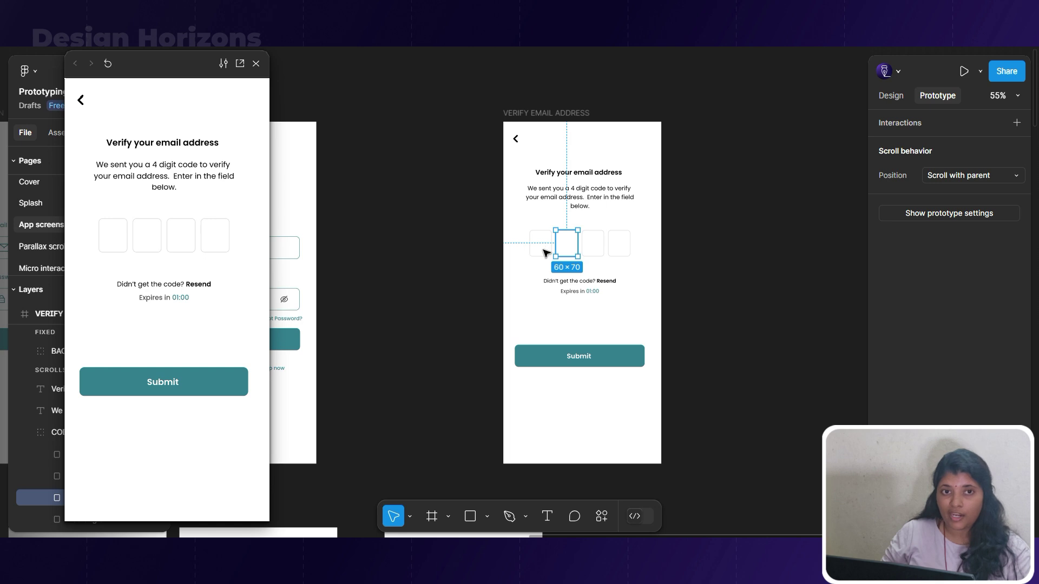
Duplicate the VERIFY EMAIL ADDRESS frame to the right and select the copy's first code box.
click(563, 113)
drag(570, 114, 764, 115)
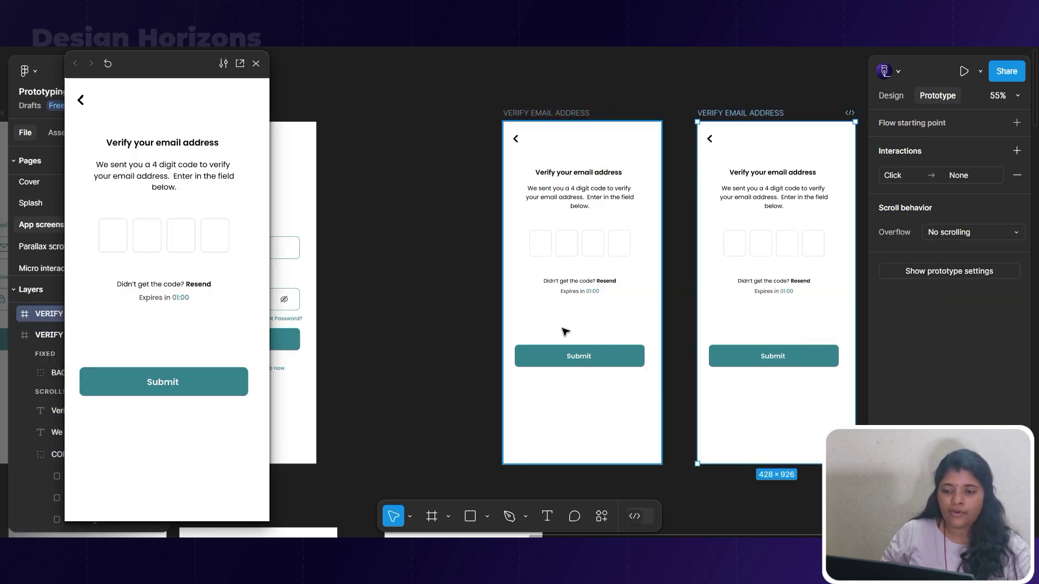
click(730, 251)
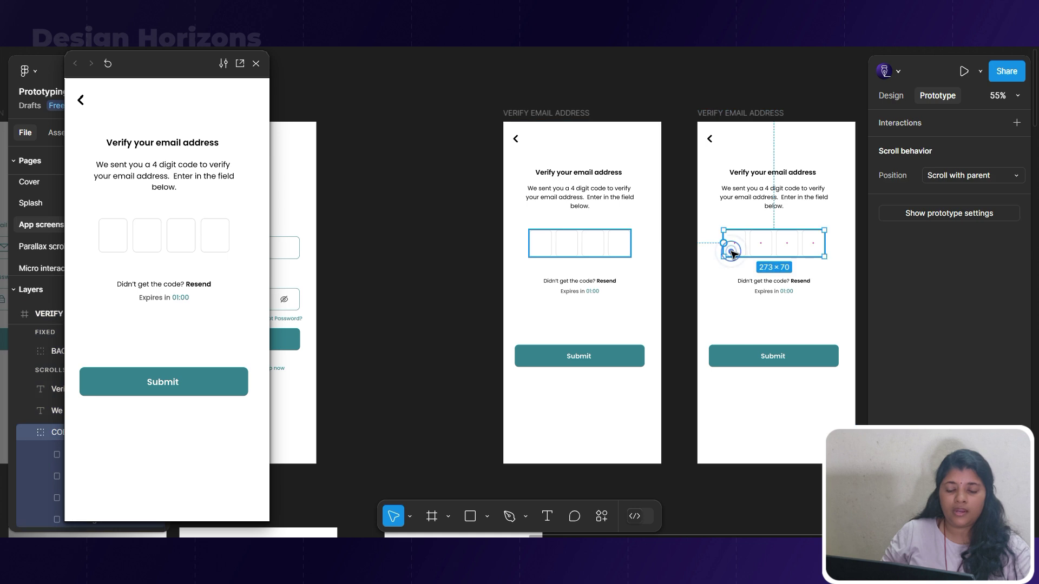
scroll(655, 249, up, 3)
scroll(654, 249, right, 3)
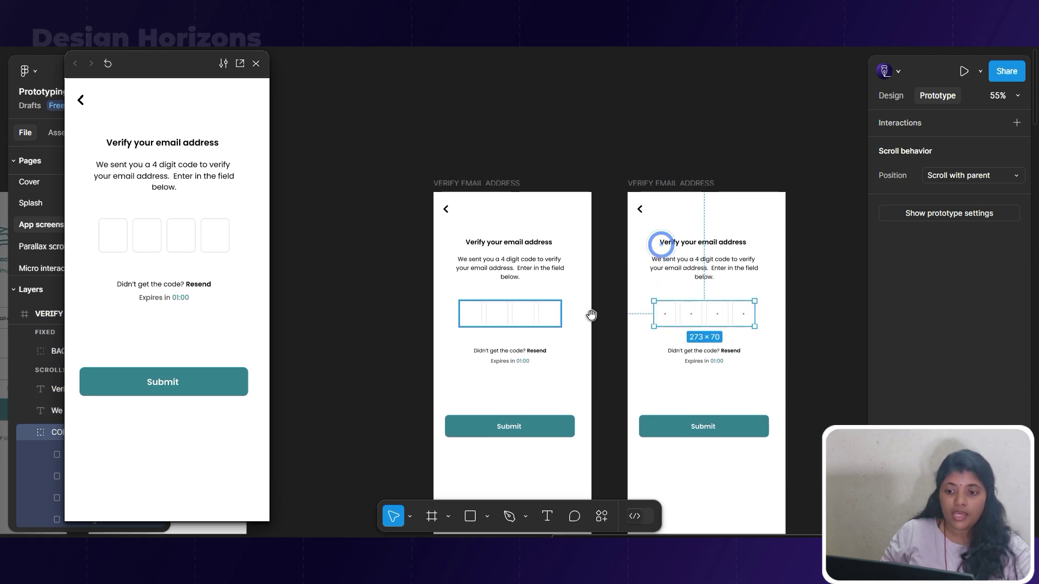
double_click(678, 315)
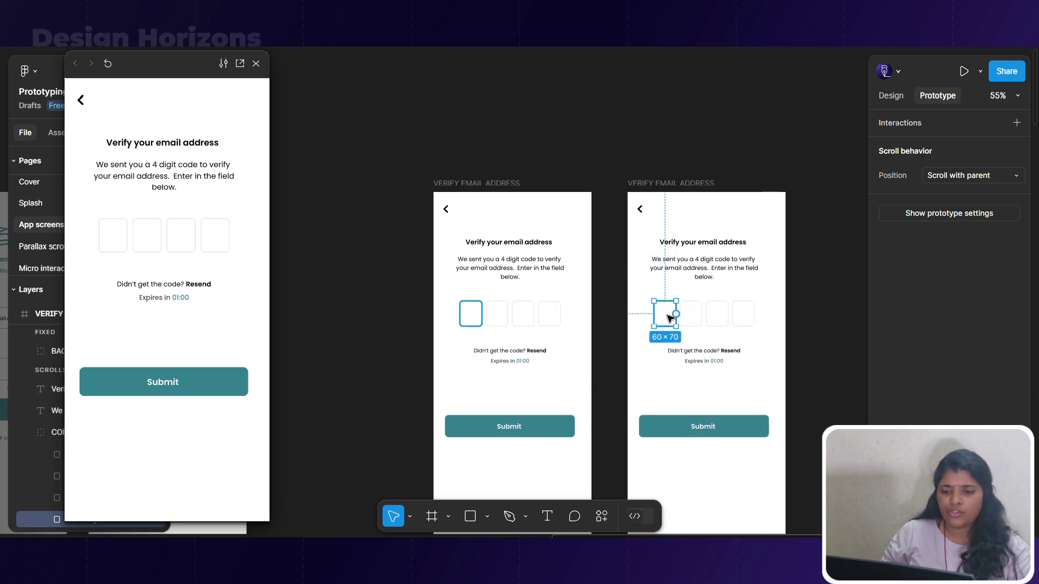
Move that code box onto empty canvas, close the preview, and nudge it down.
drag(669, 301, 631, 92)
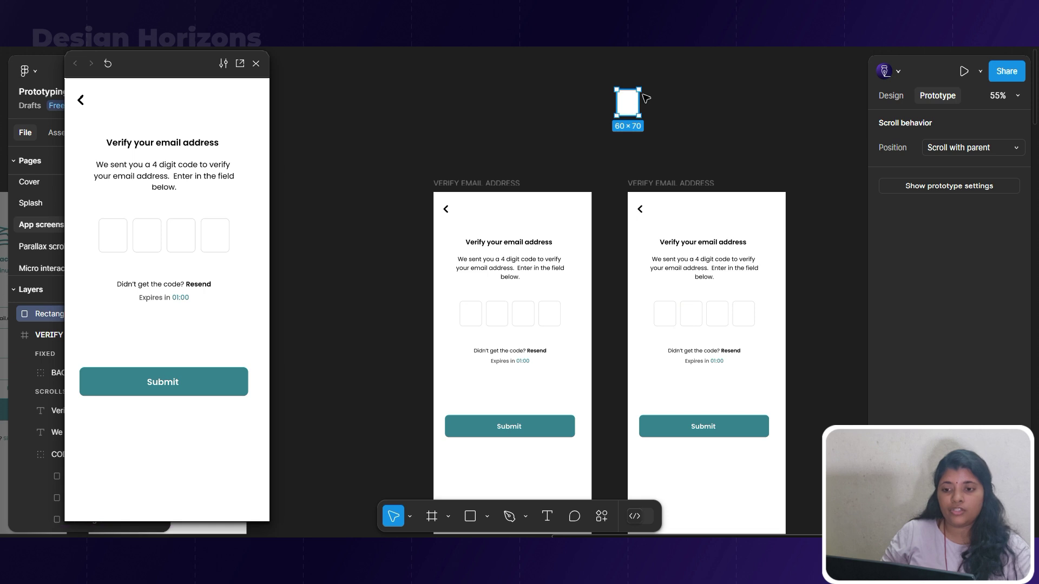
scroll(650, 91, up, 5)
click(256, 64)
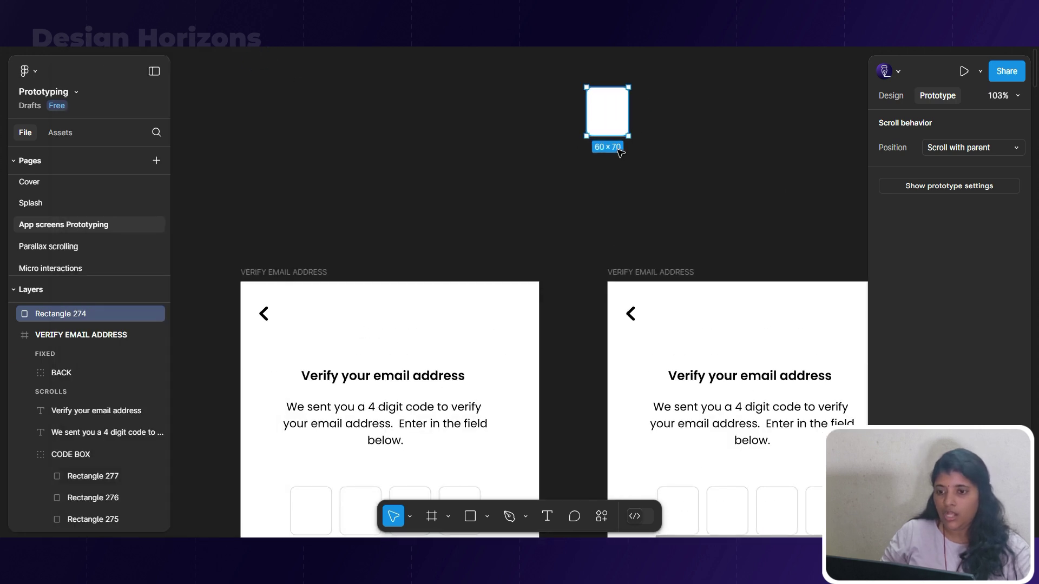
drag(604, 119, 599, 160)
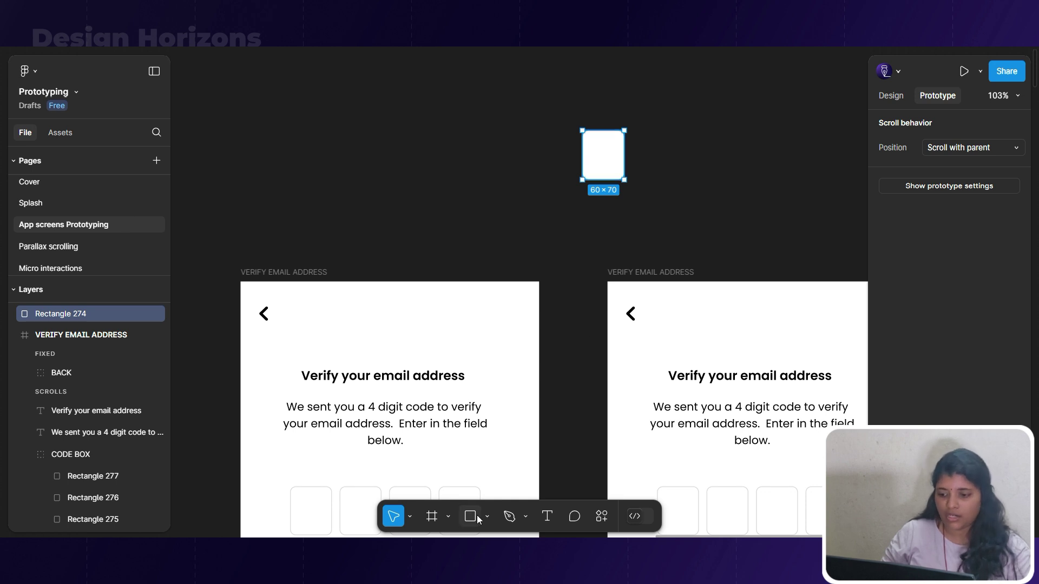
Draw Frame 2001 beside the rectangle and size it to W 60, H 70.
click(431, 517)
click(656, 179)
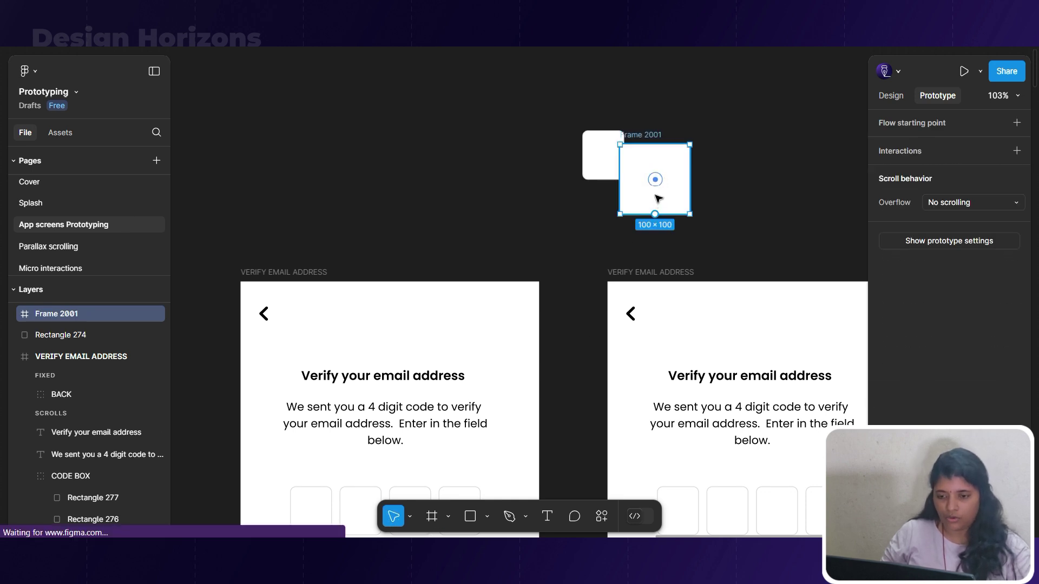
click(606, 168)
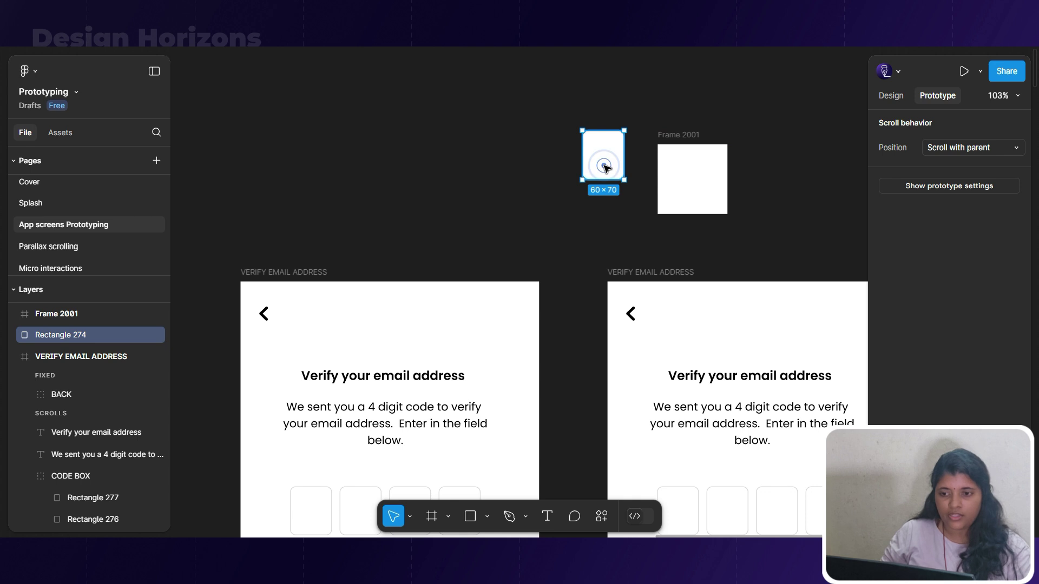
click(890, 96)
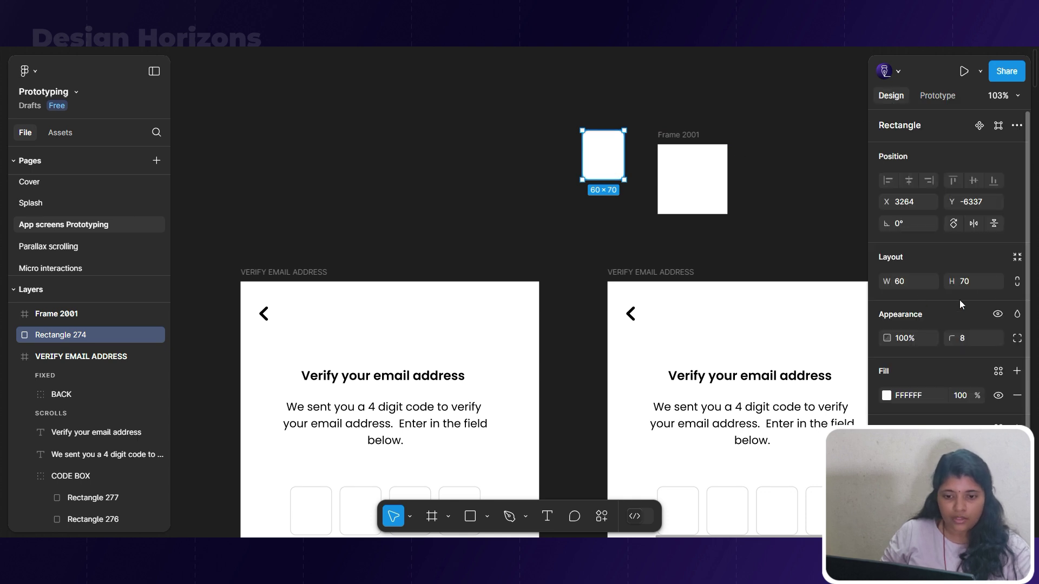
click(693, 169)
click(907, 286)
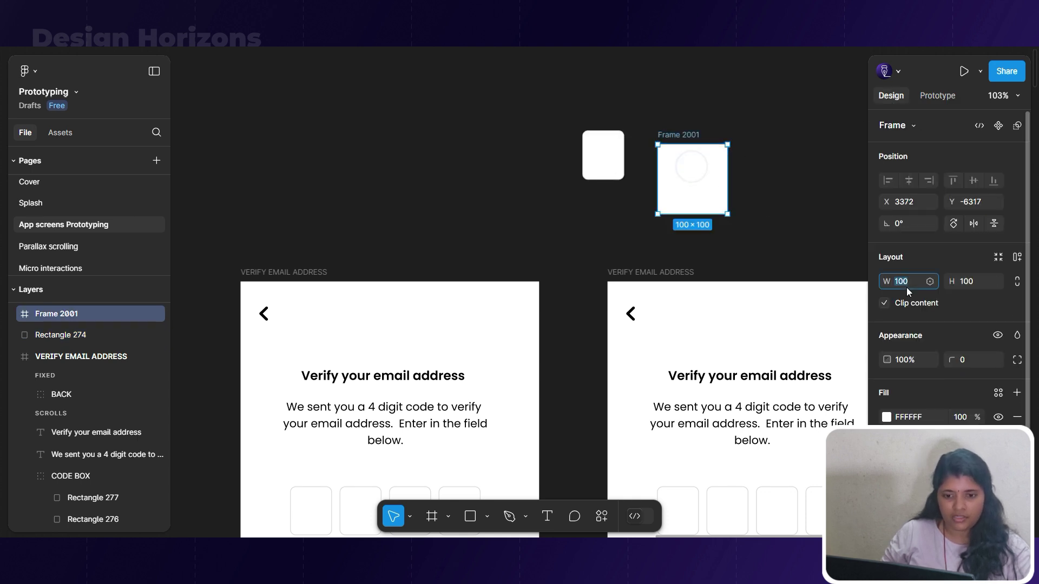
text(60)
click(963, 287)
text(70)
key(Return)
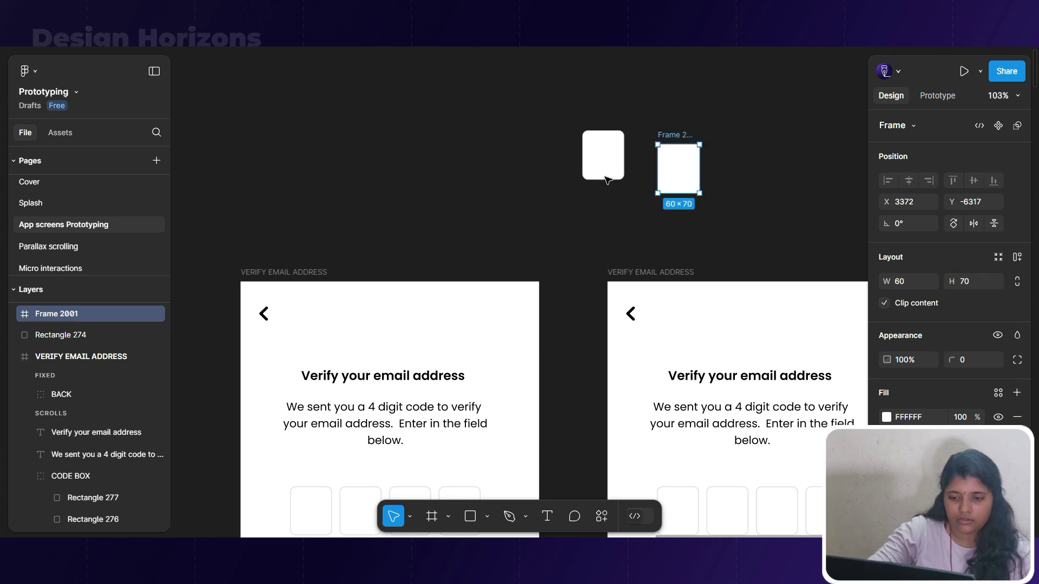
Compare with the rectangle's styling and add a stroke to Frame 2001.
click(603, 157)
click(688, 179)
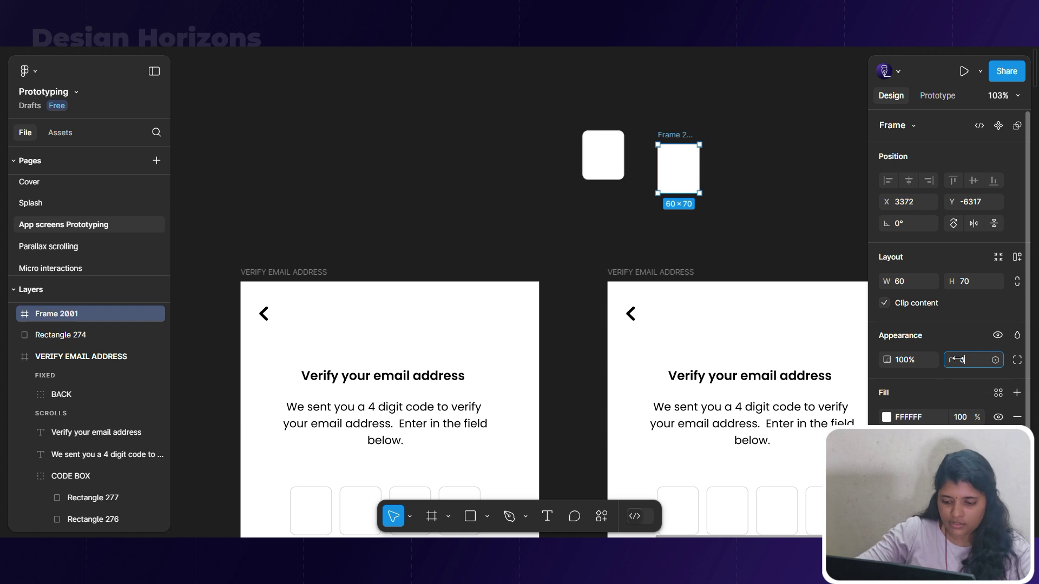
click(677, 211)
click(595, 158)
scroll(929, 413, down, 2)
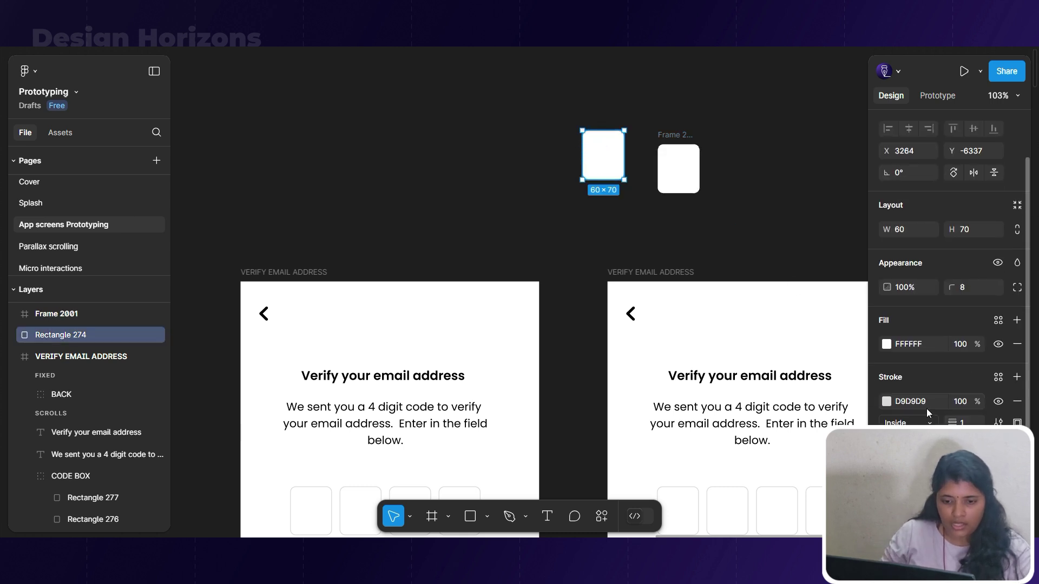
click(679, 173)
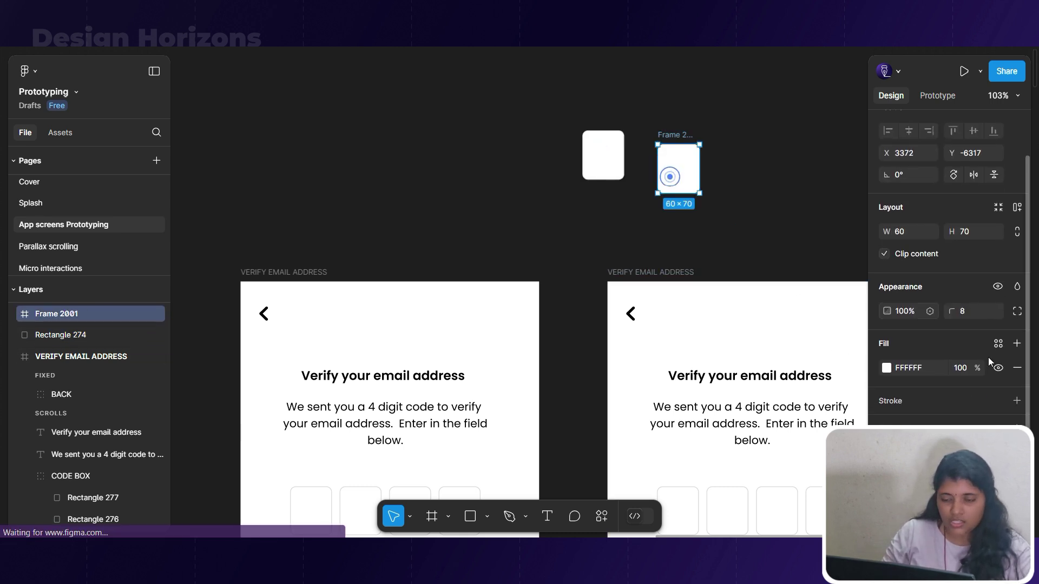
click(1016, 401)
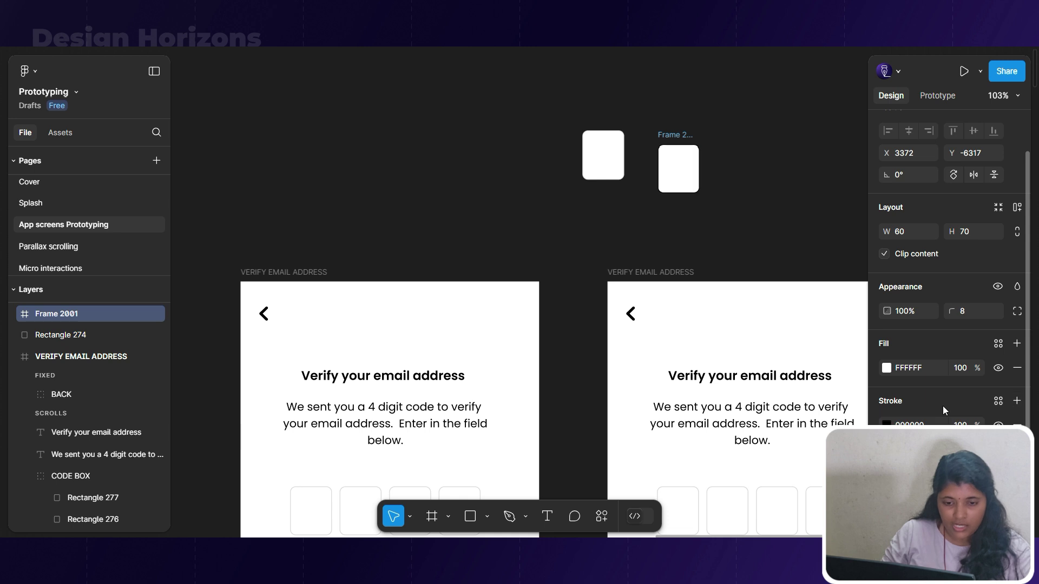
click(774, 250)
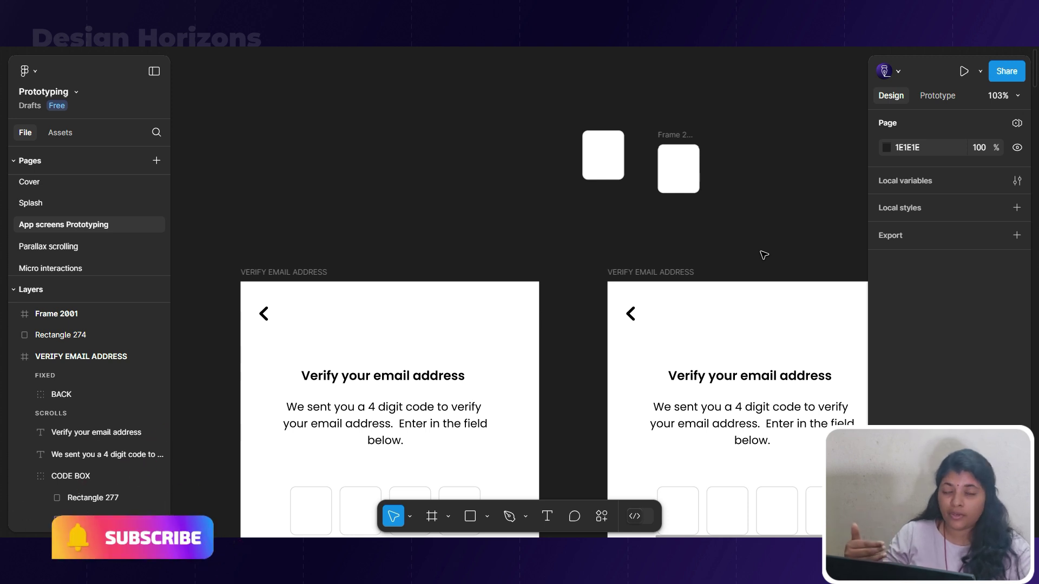
Shift the rectangle left and reposition Frame 2001 on the canvas.
click(604, 150)
drag(610, 168, 510, 151)
drag(670, 135, 671, 163)
scroll(671, 163, up, 3)
scroll(670, 204, up, 5)
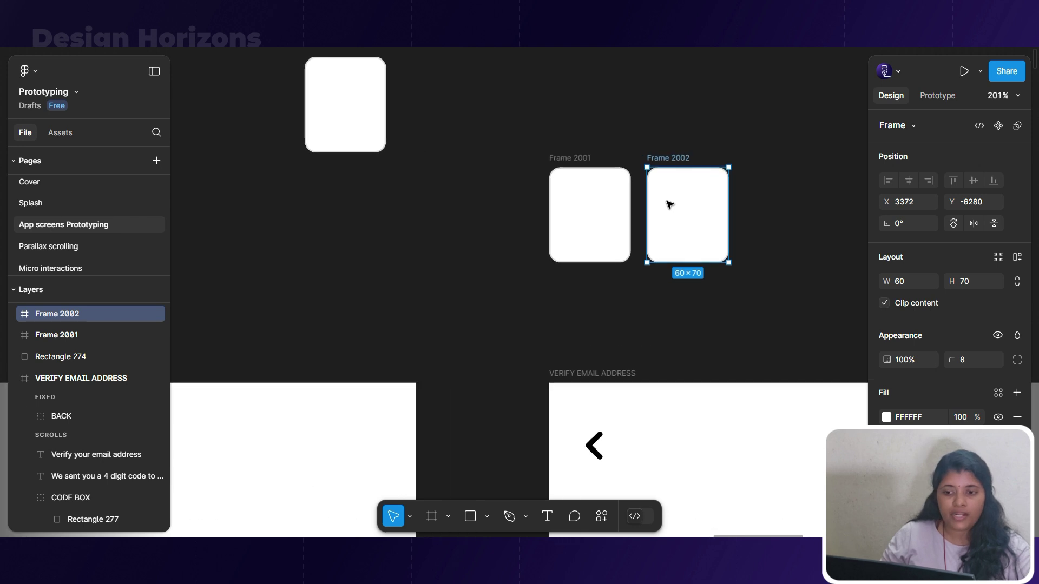
Remove Frame 2002, then give Frame 2001 auto layout with fixed width 60 and height 70.
click(537, 144)
key(ctrl+z)
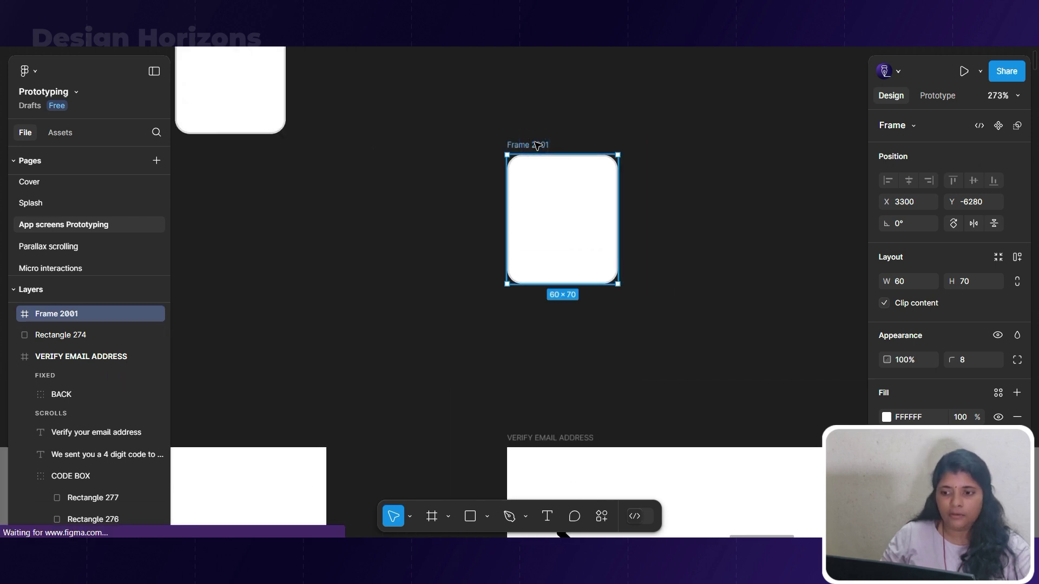
scroll(528, 145, up, 4)
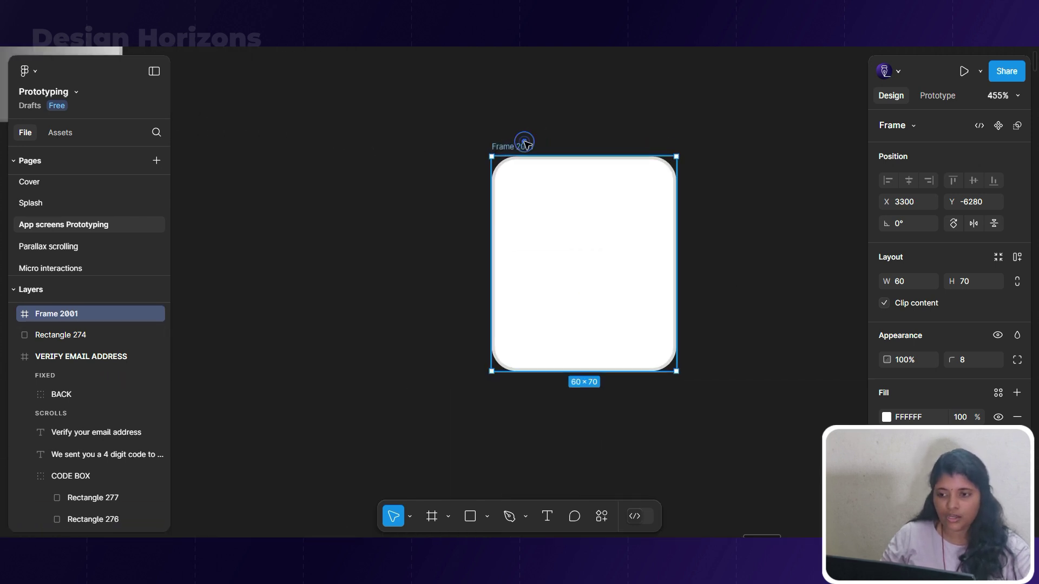
key(shift+a)
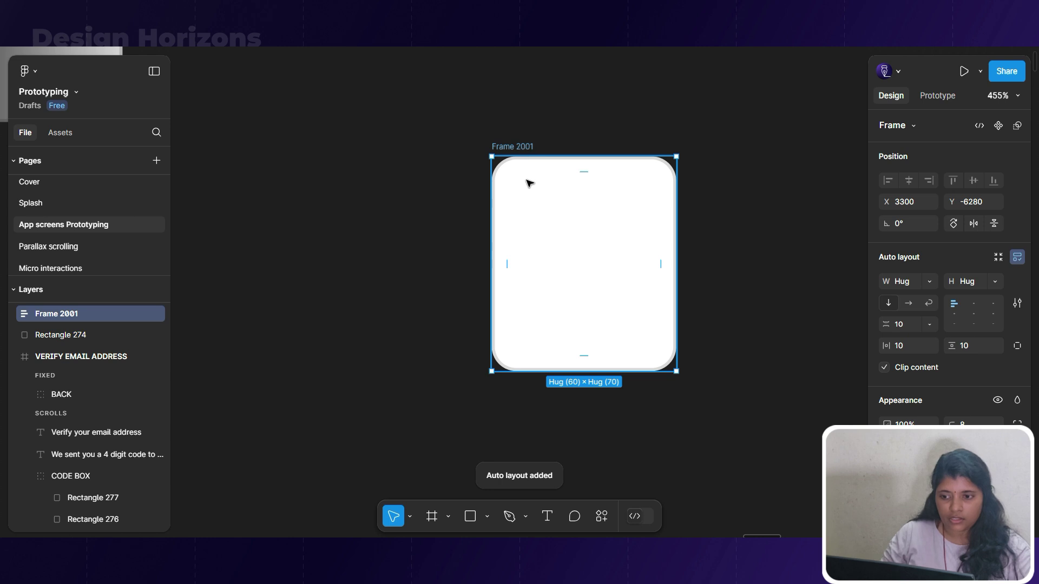
click(929, 281)
click(989, 287)
click(988, 284)
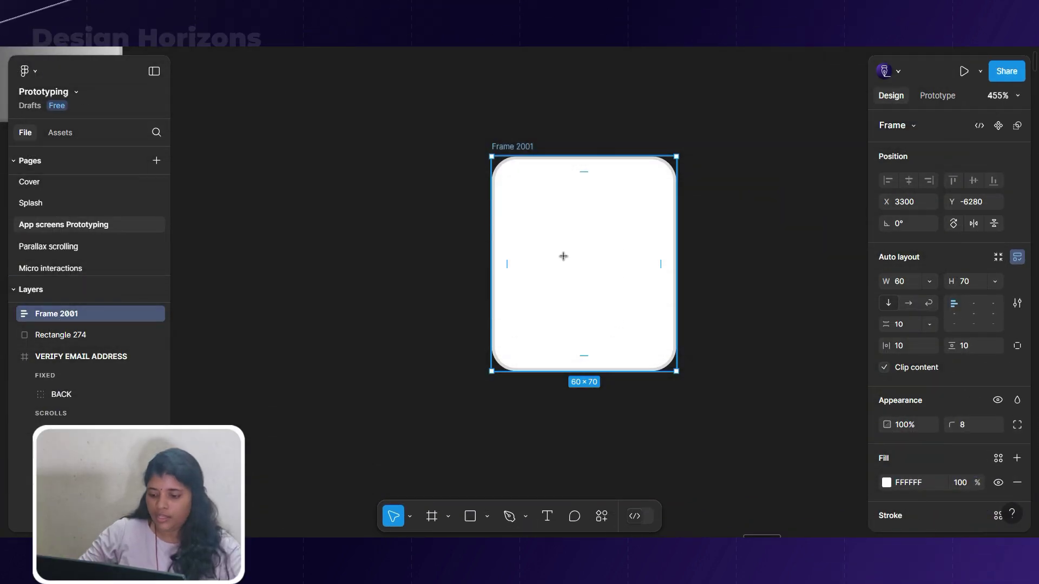
Add a '0' text layer at font size 32, centred inside Frame 2001.
key(t)
click(564, 256)
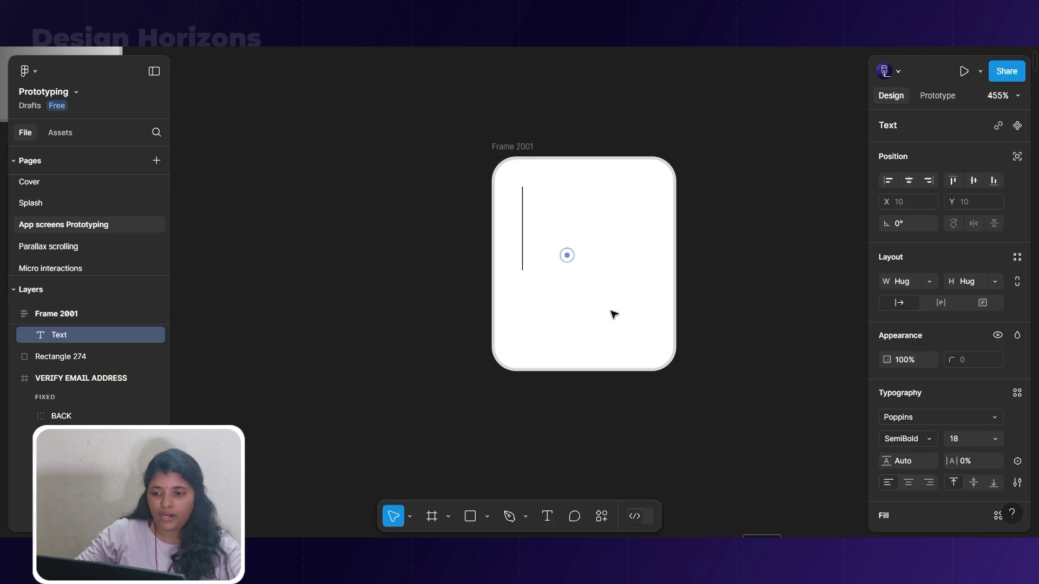
text(0)
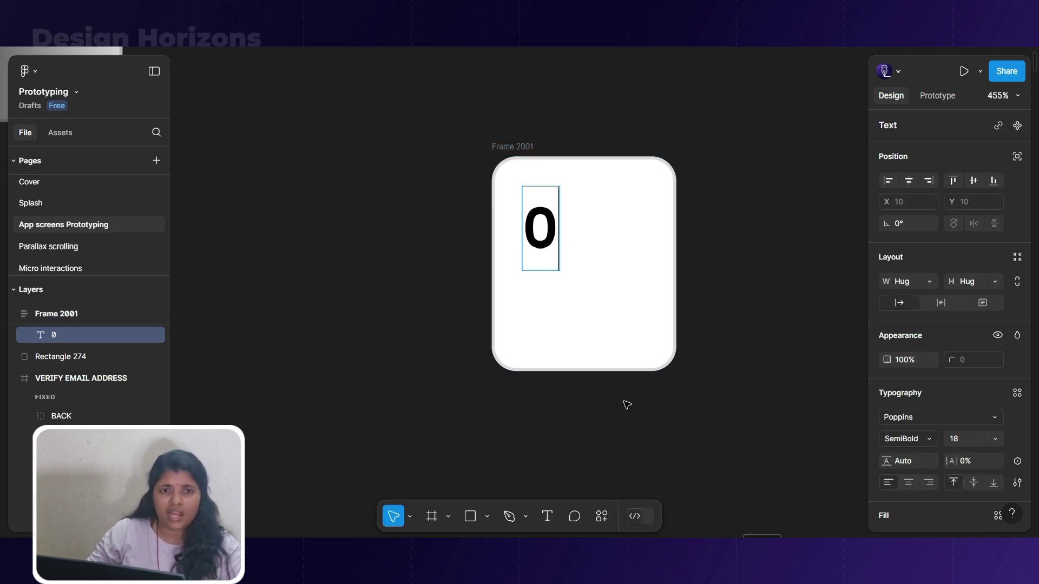
key(Escape)
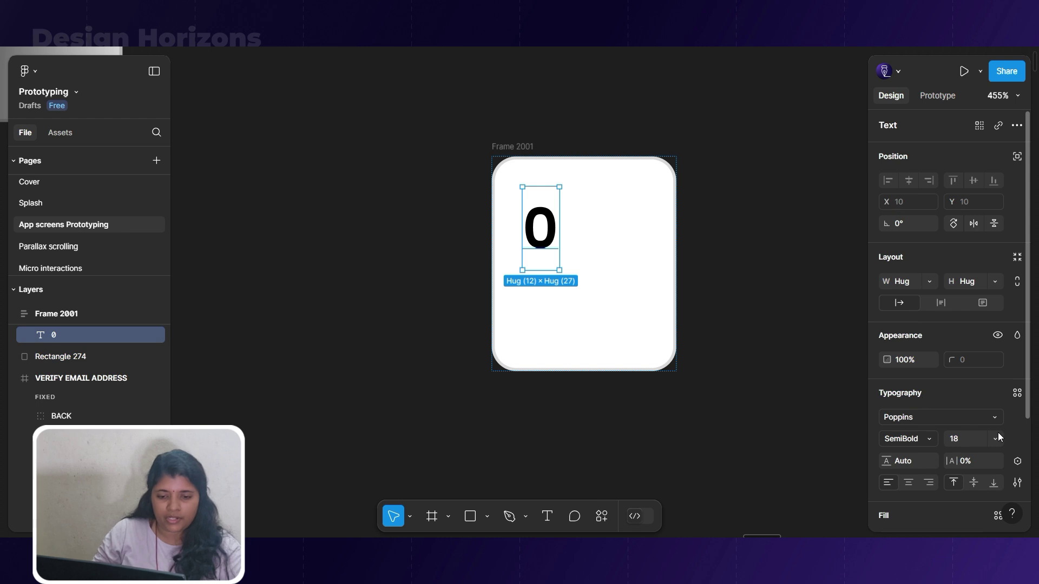
click(997, 438)
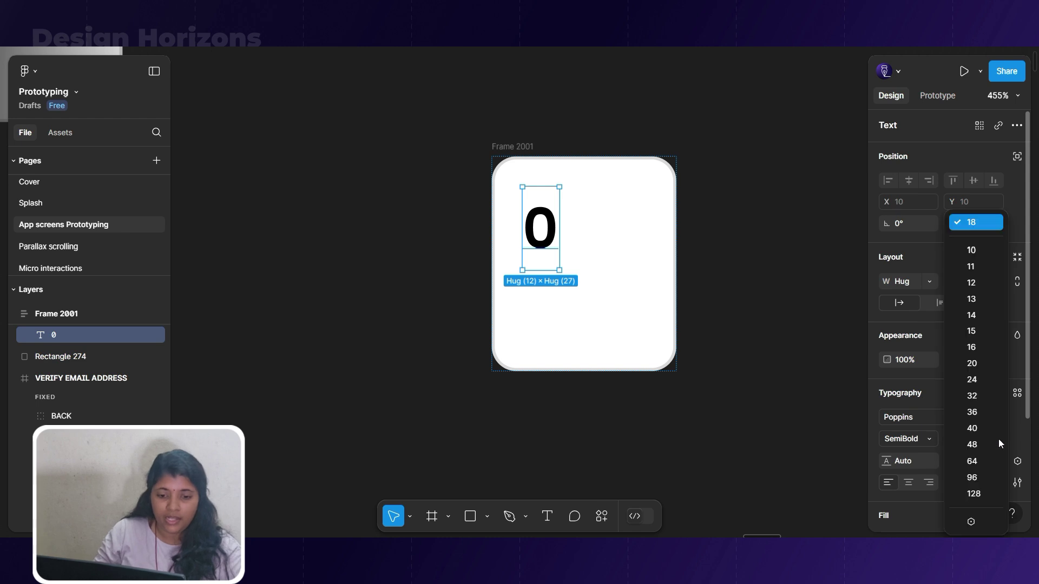
click(976, 396)
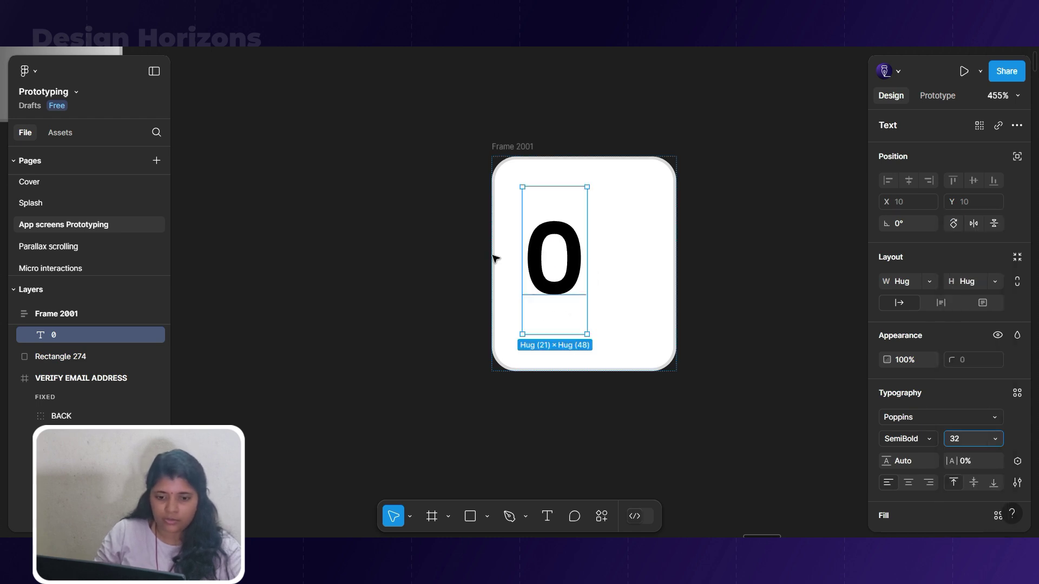
click(498, 157)
click(974, 315)
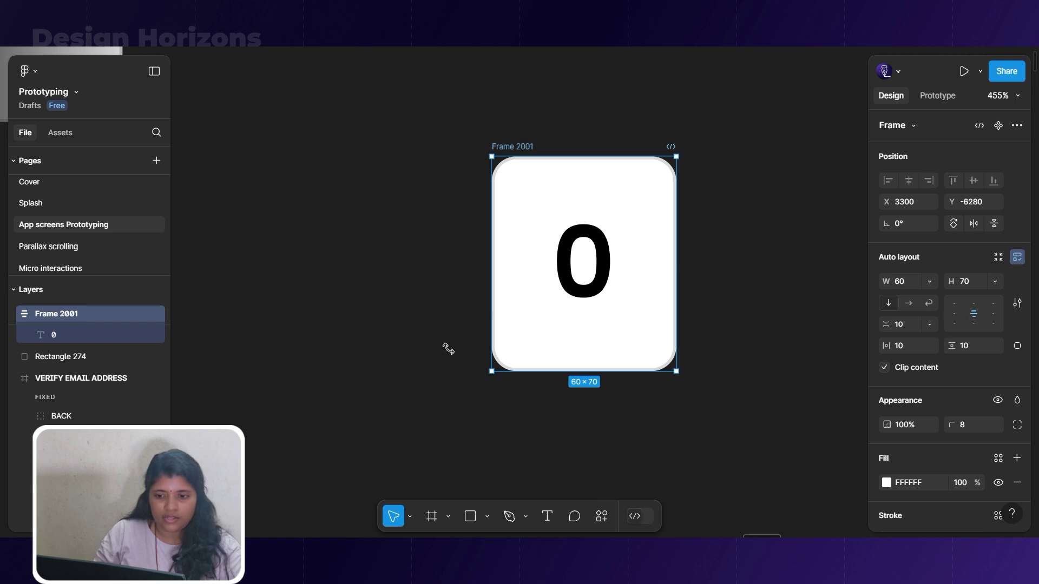
scroll(519, 142, down, 2)
Duplicate Frame 2001 and hide its digit with 0% opacity.
alt+drag(516, 140, 657, 144)
double_click(563, 222)
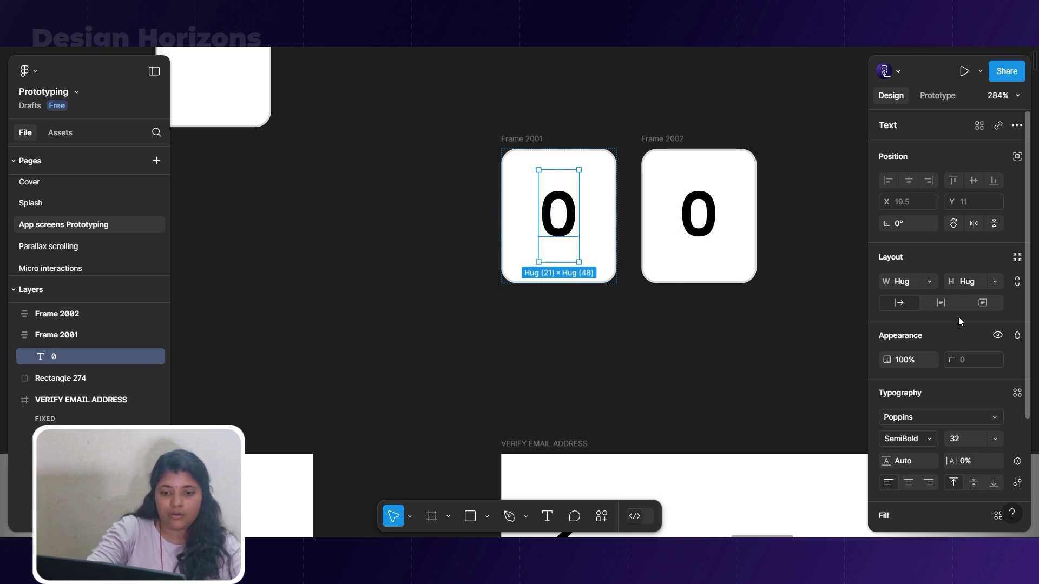
click(899, 360)
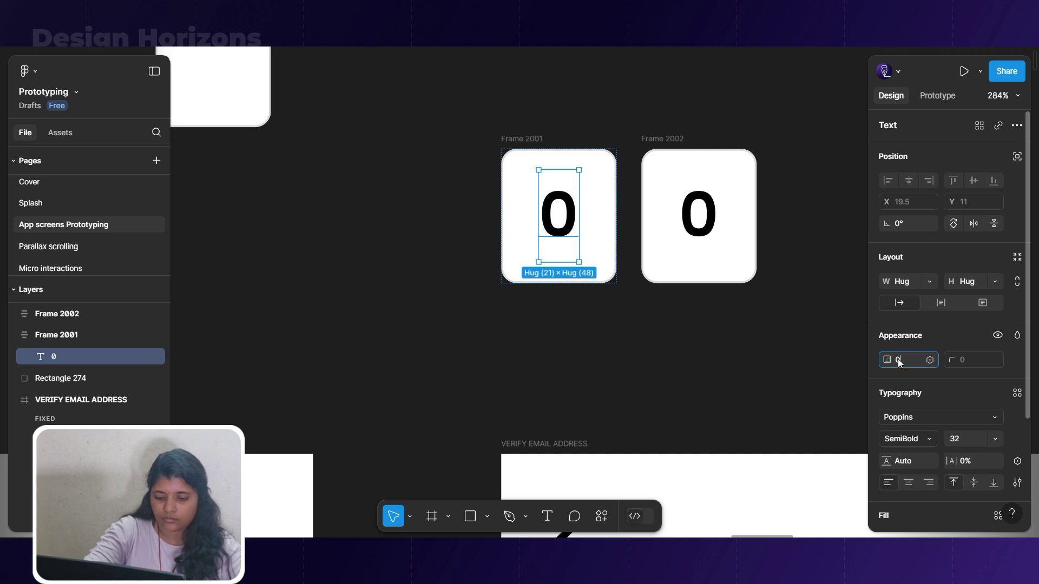
key(Return)
Temporarily name the two box frames 'a' and 'b' and select both.
click(536, 139)
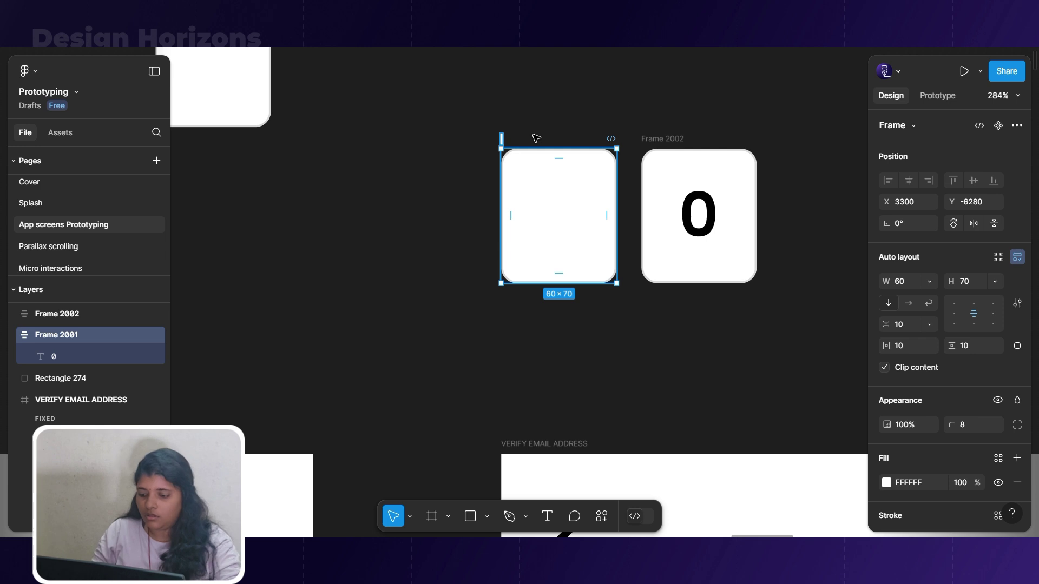
text(a)
key(Return)
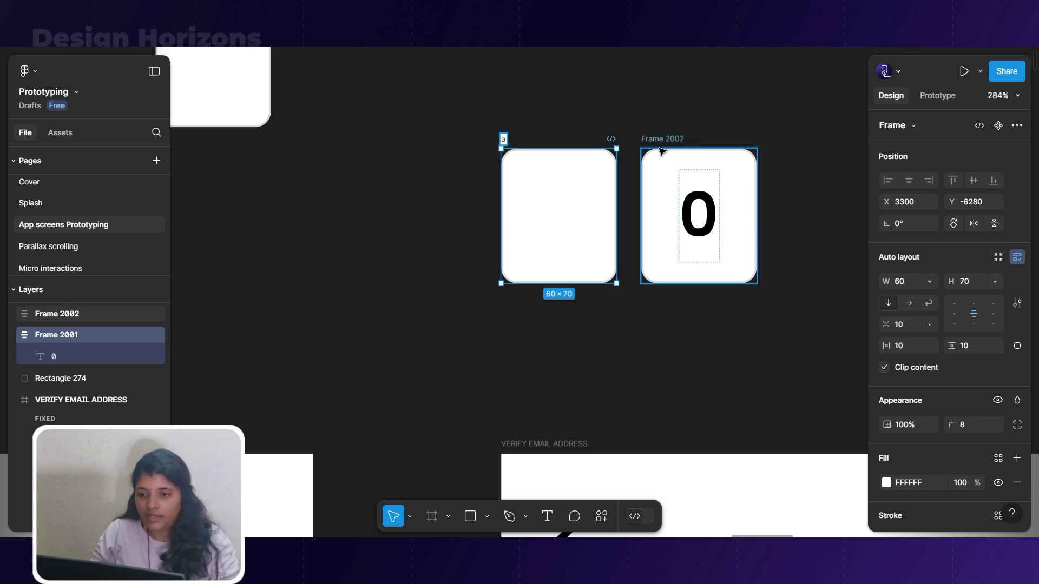
double_click(658, 139)
text(b)
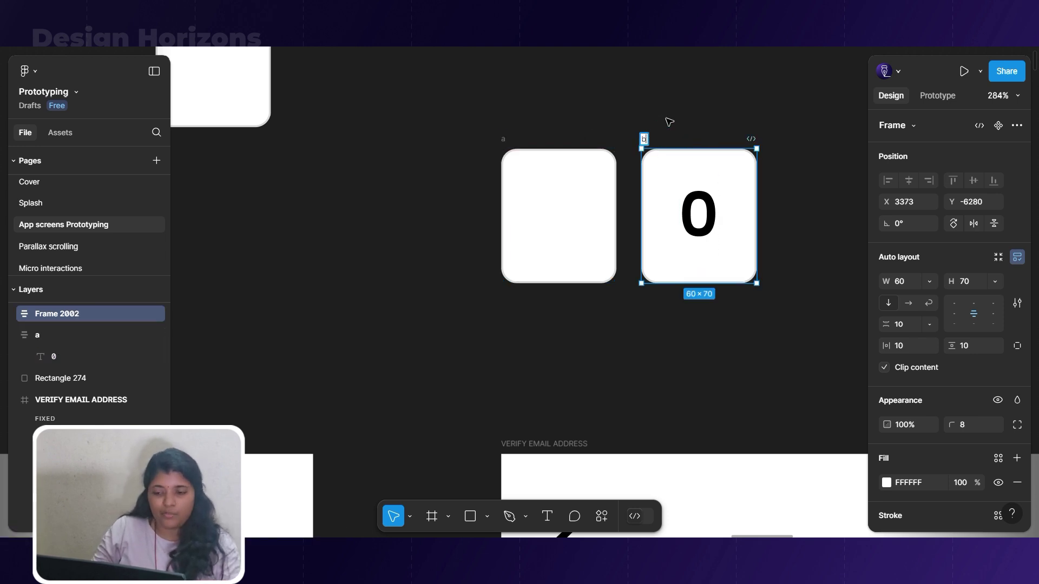
click(664, 101)
click(467, 120)
drag(496, 144, 785, 323)
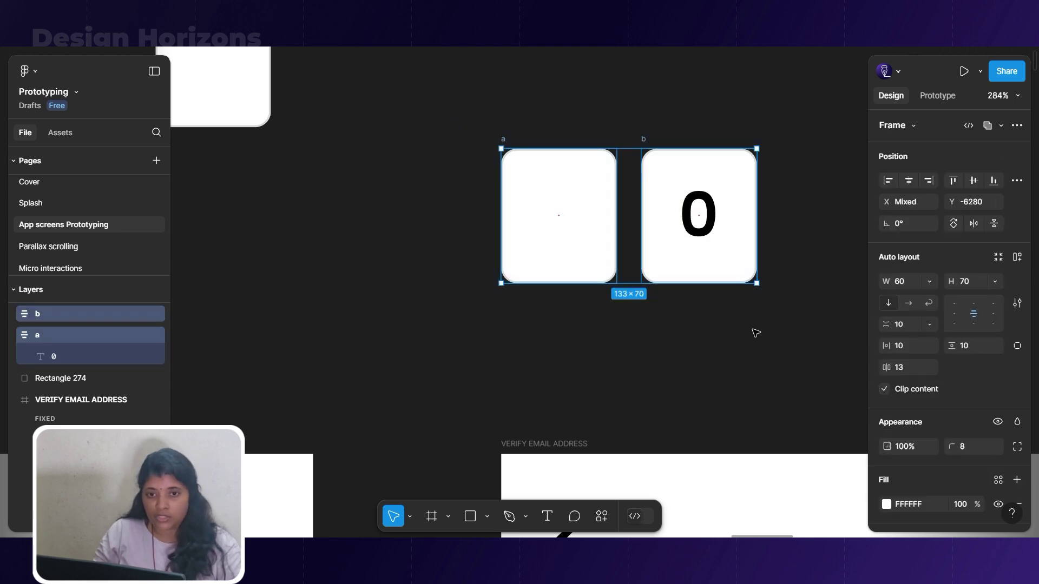
Rename the empty box frame OTP/WOI and the frame showing 0 OTP/WI, then select both.
double_click(503, 140)
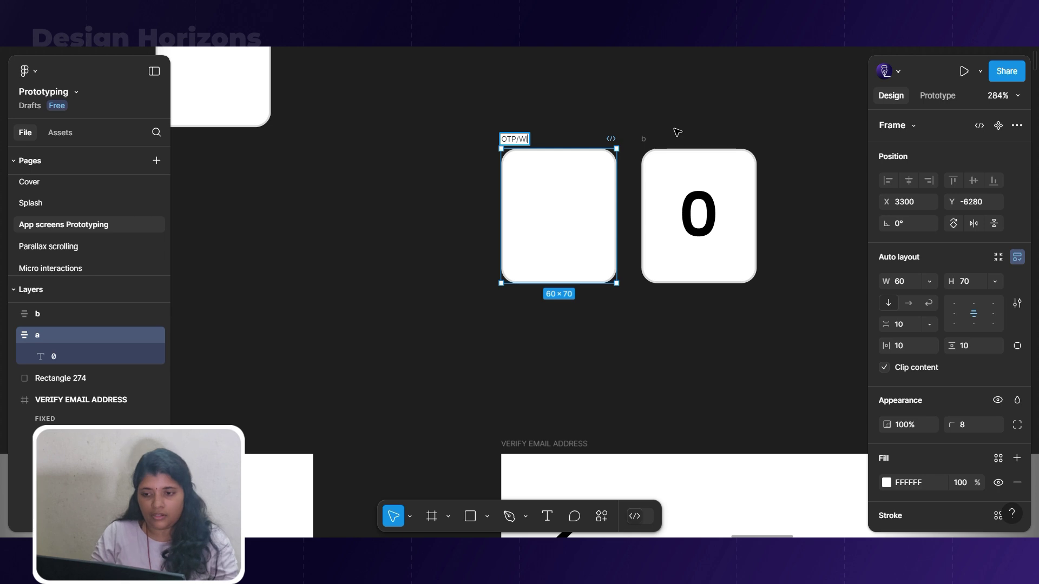
click(525, 140)
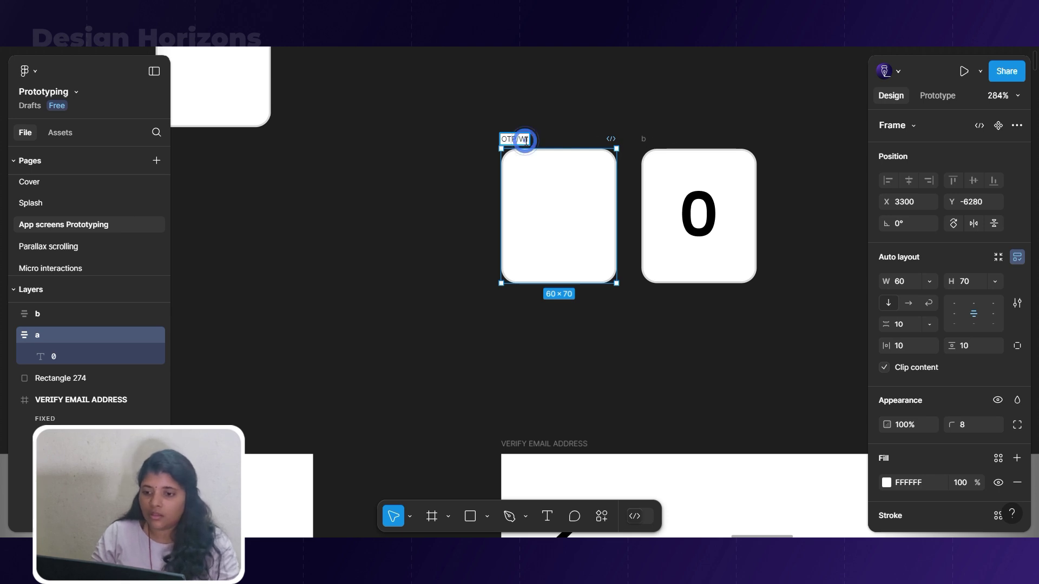
text(o)
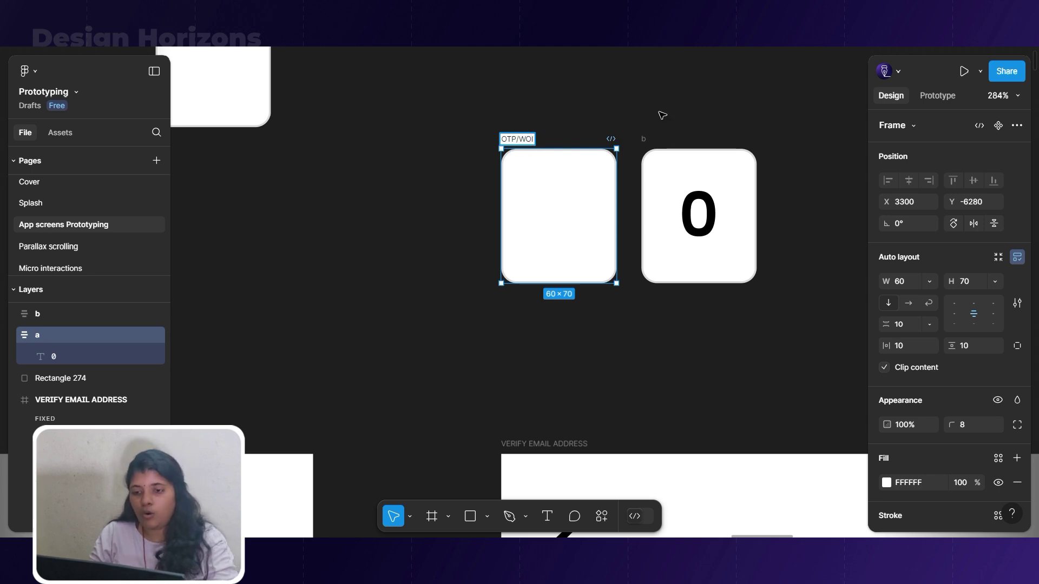
key(ctrl+a)
key(ctrl+c)
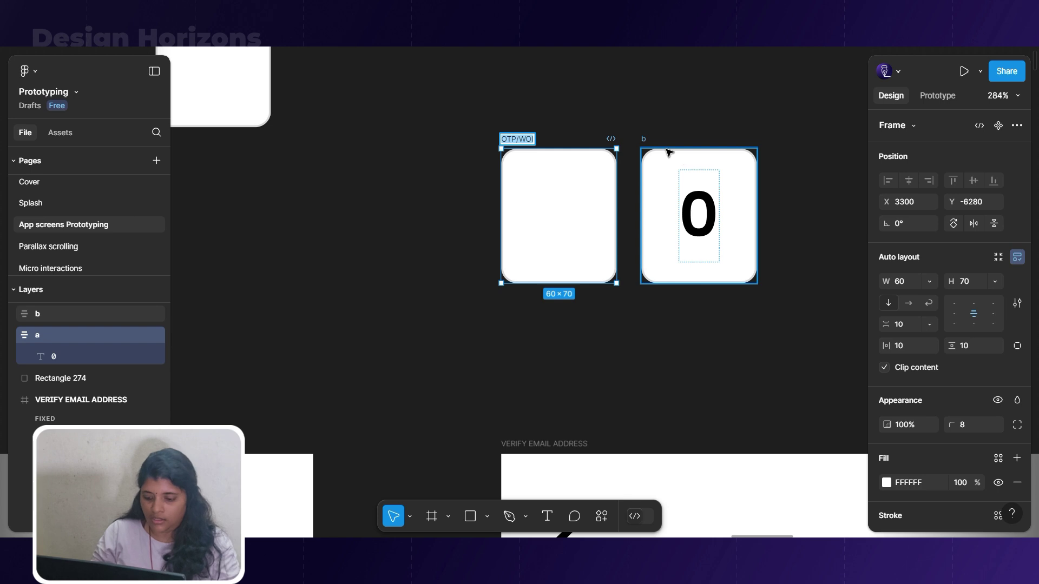
click(668, 153)
double_click(645, 139)
key(ctrl+v)
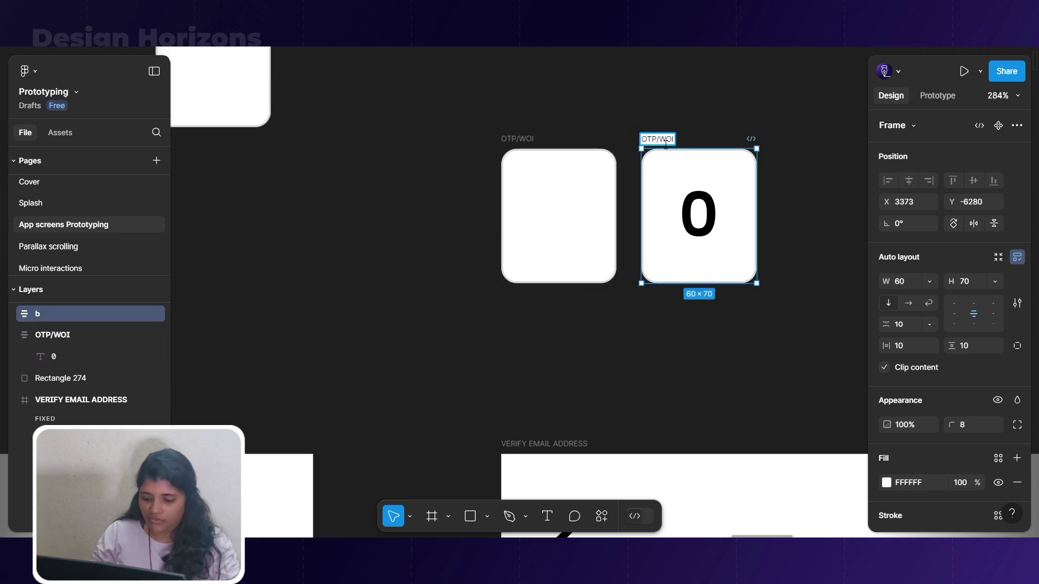
key(BackSpace)
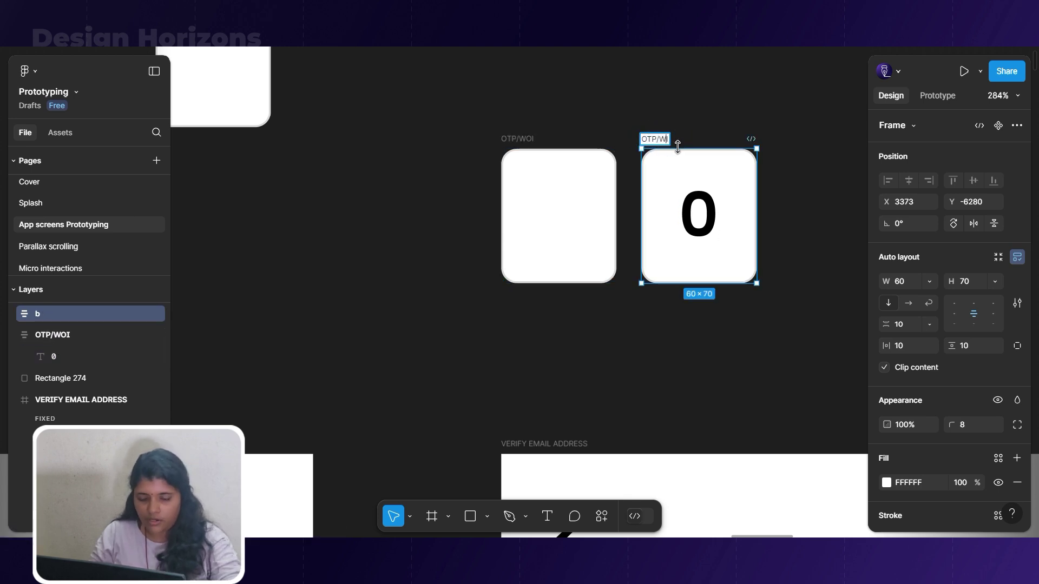
key(Return)
scroll(720, 108, up, 3)
click(720, 108)
drag(830, 347, 448, 121)
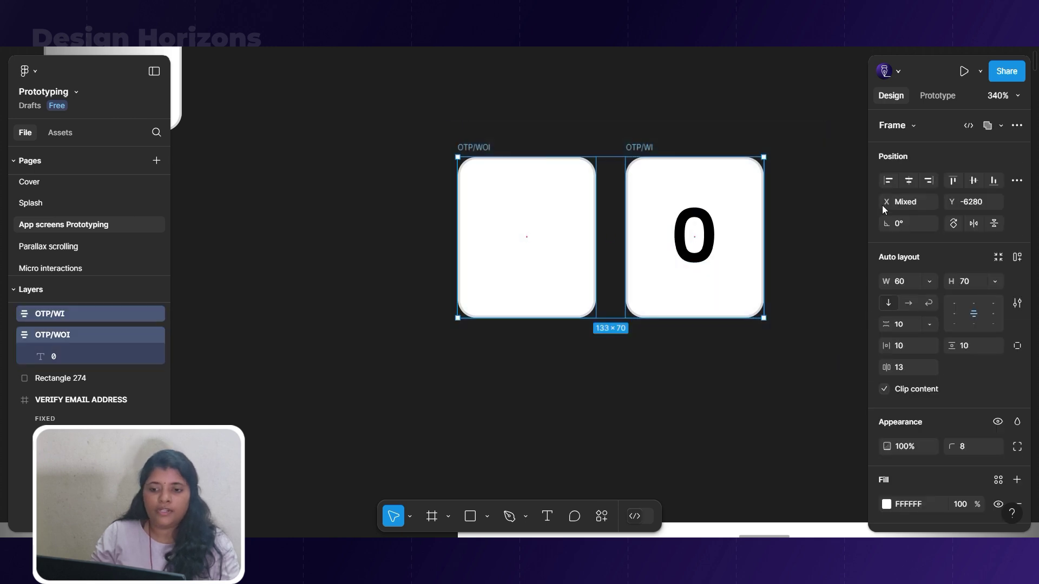
click(1018, 126)
Combine the two frames into an OTP variant set and select the empty WOI variant.
click(962, 210)
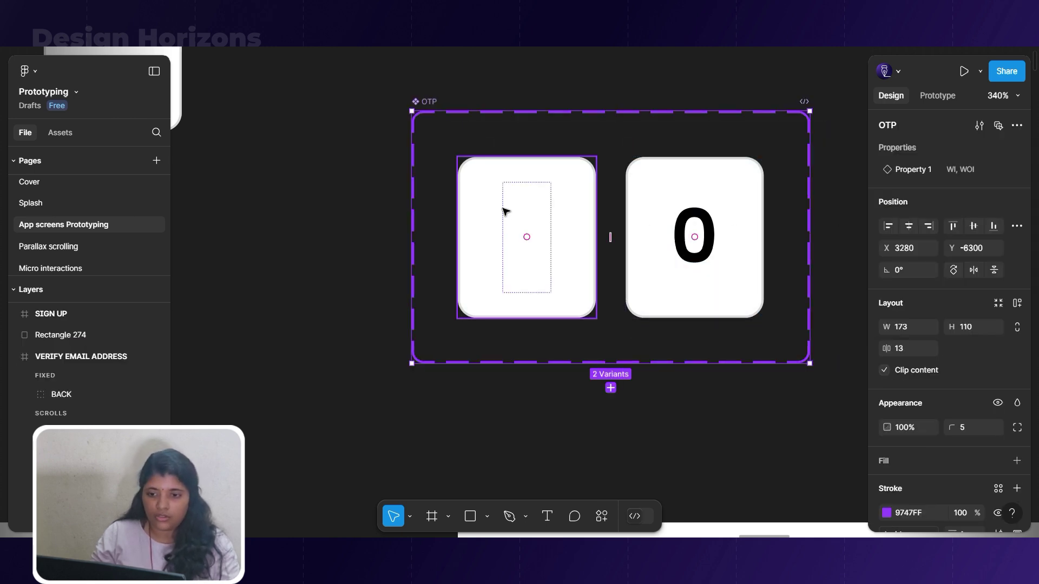
scroll(520, 173, down, 1)
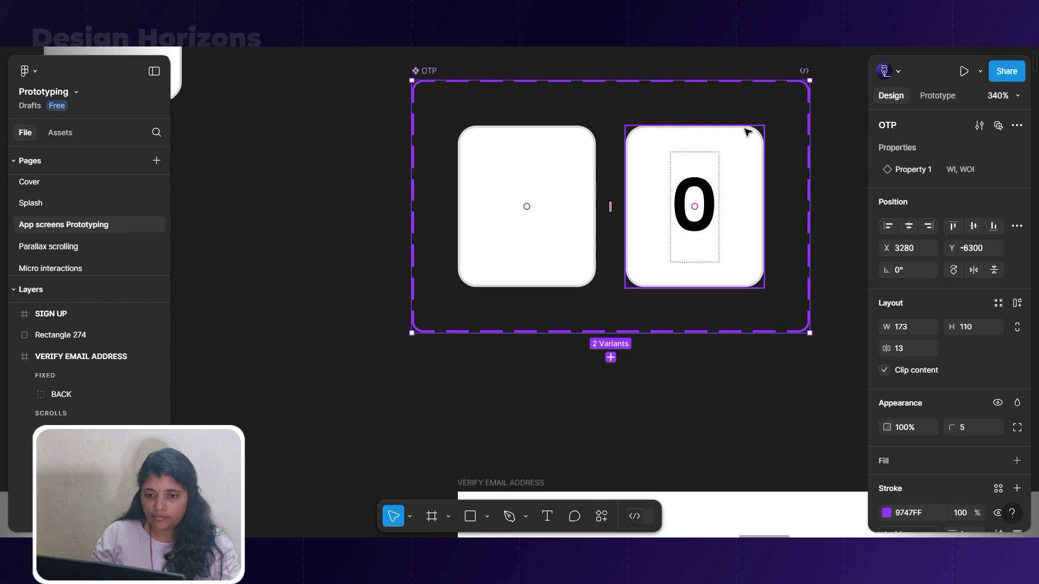
scroll(631, 162, down, 5)
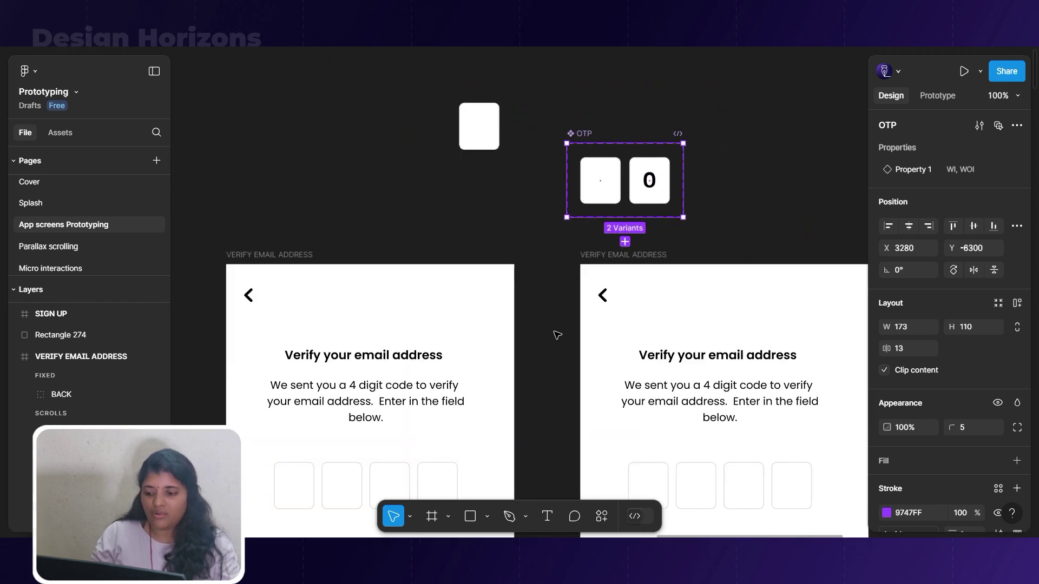
scroll(565, 331, down, 1)
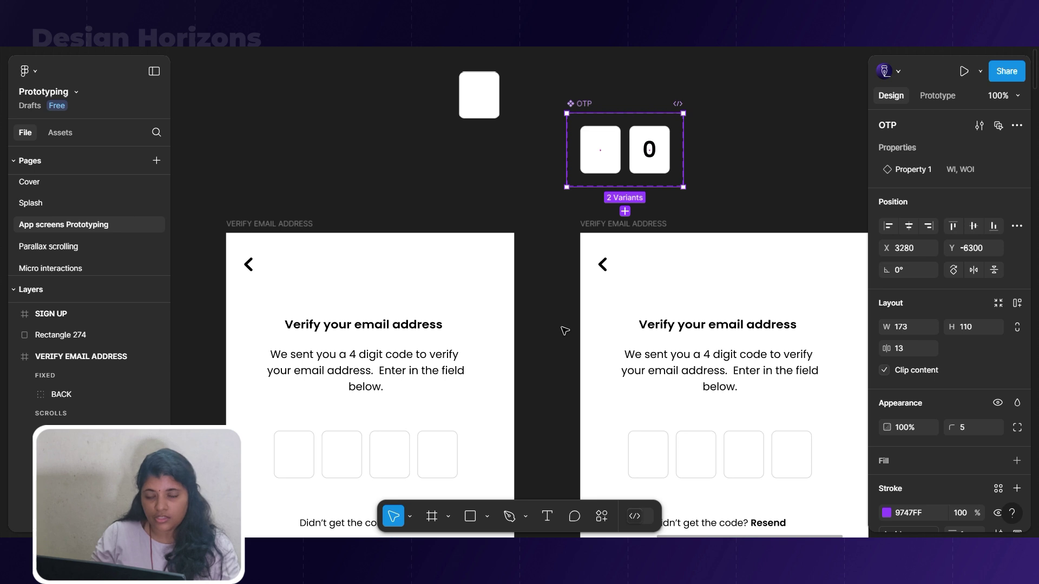
scroll(605, 304, down, 1)
click(609, 150)
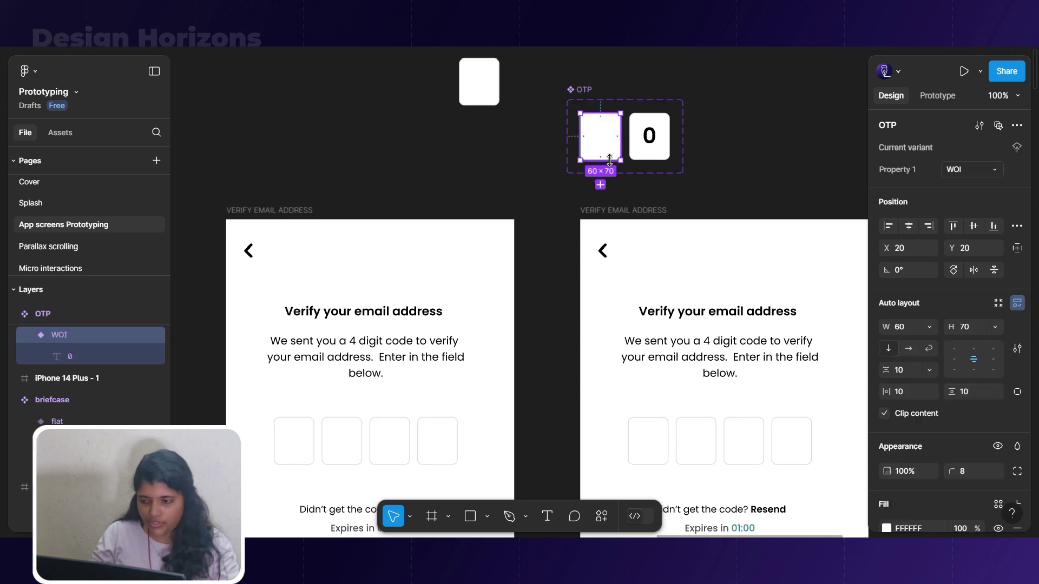
Replace the eight code boxes on both verify screens with OTP WOI instances.
scroll(601, 173, down, 2)
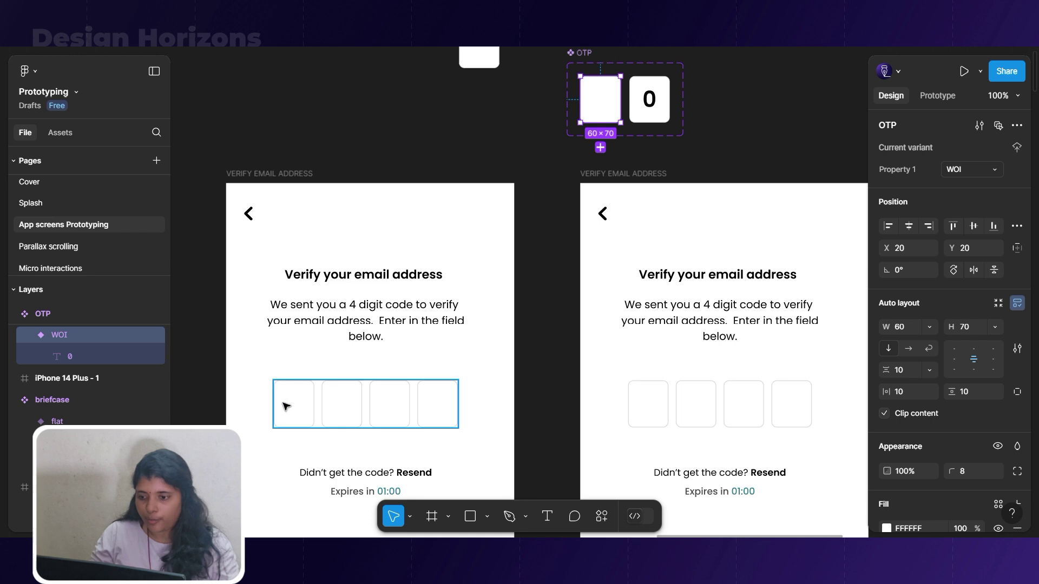
double_click(287, 407)
shift+click(342, 405)
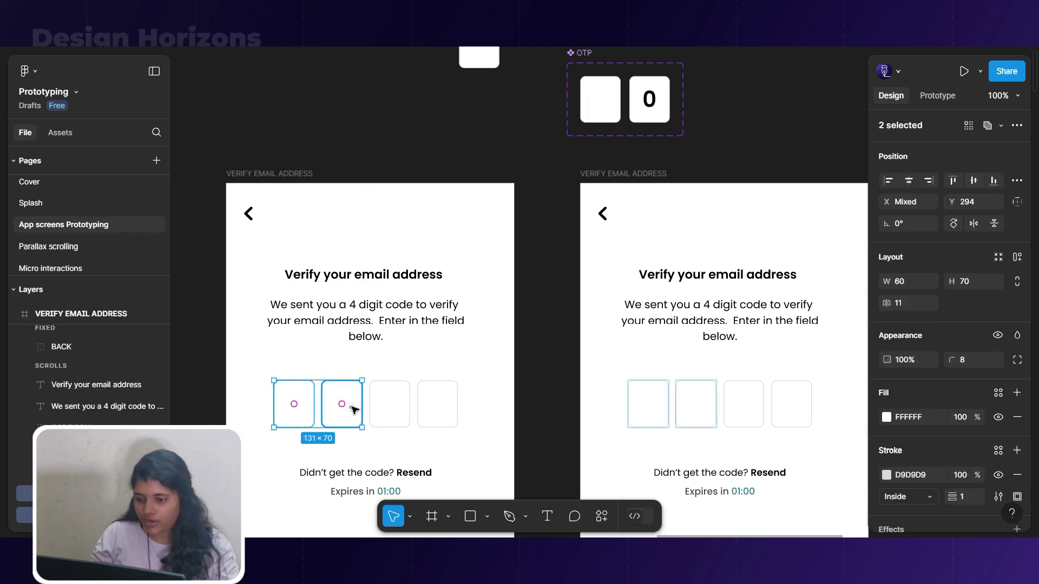
shift+click(381, 404)
shift+click(425, 406)
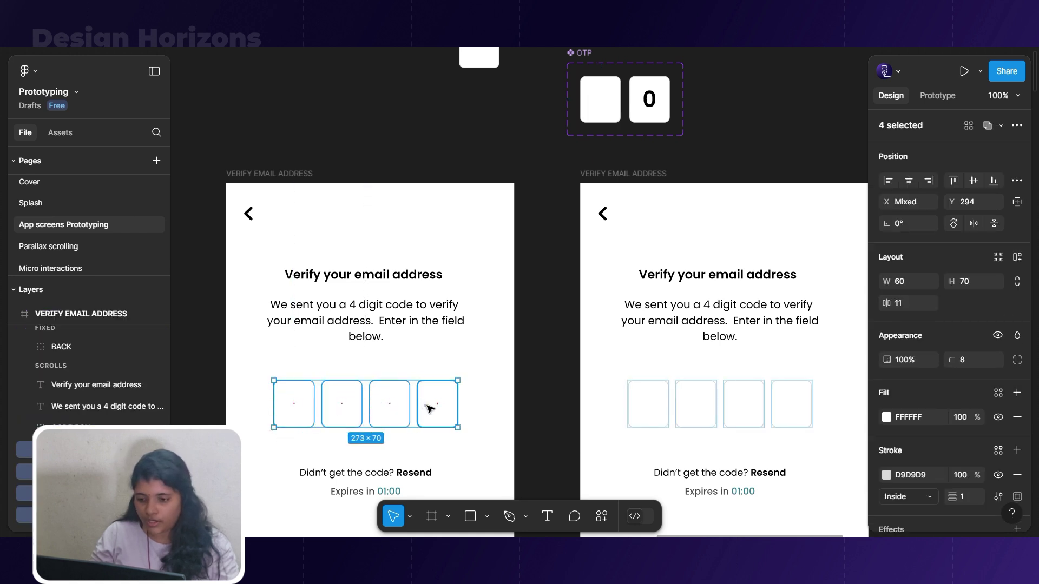
shift+click(638, 406)
shift+click(661, 413)
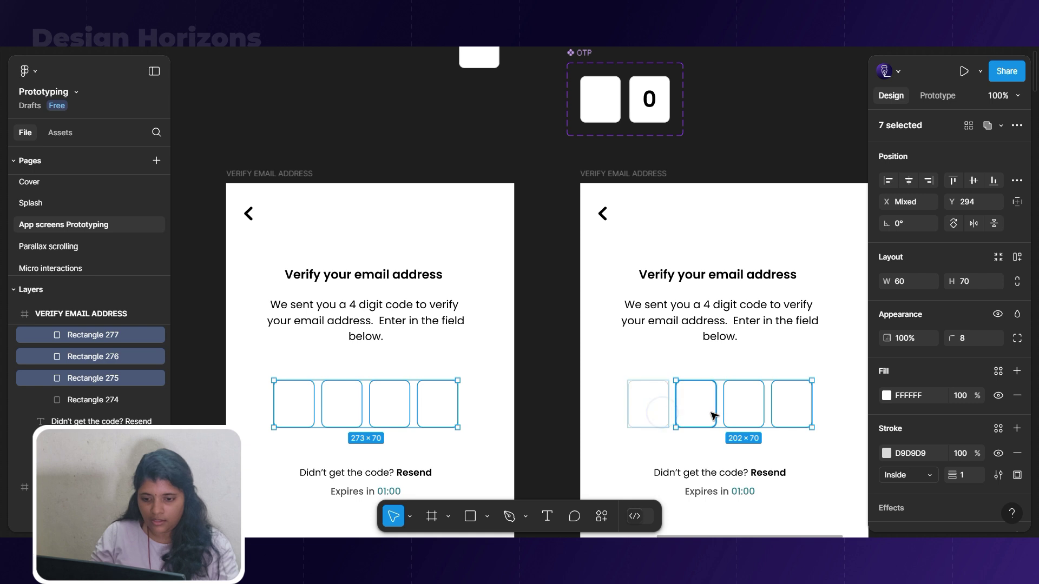
shift+click(646, 413)
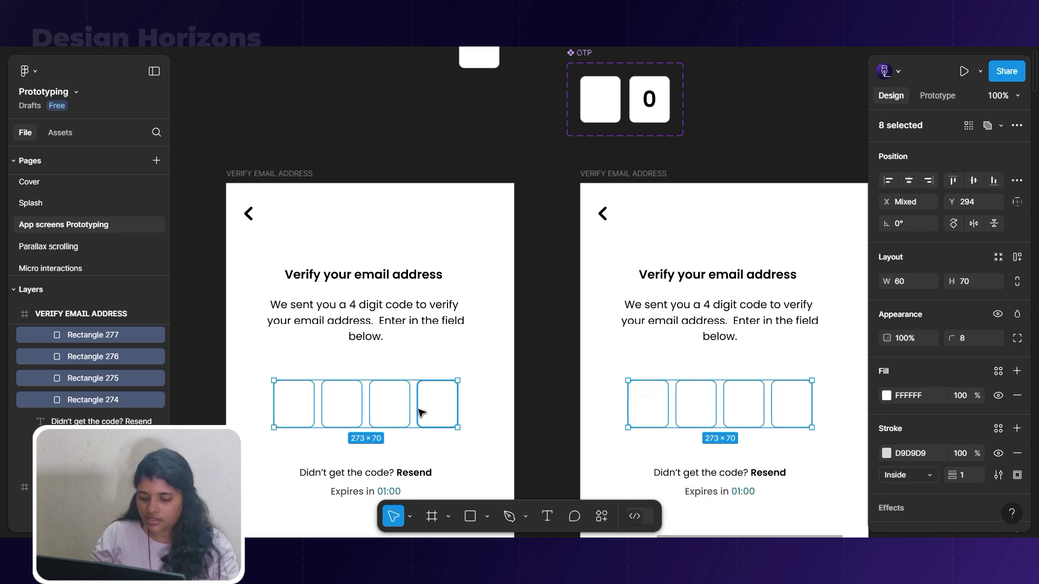
key(ctrl+shift+r)
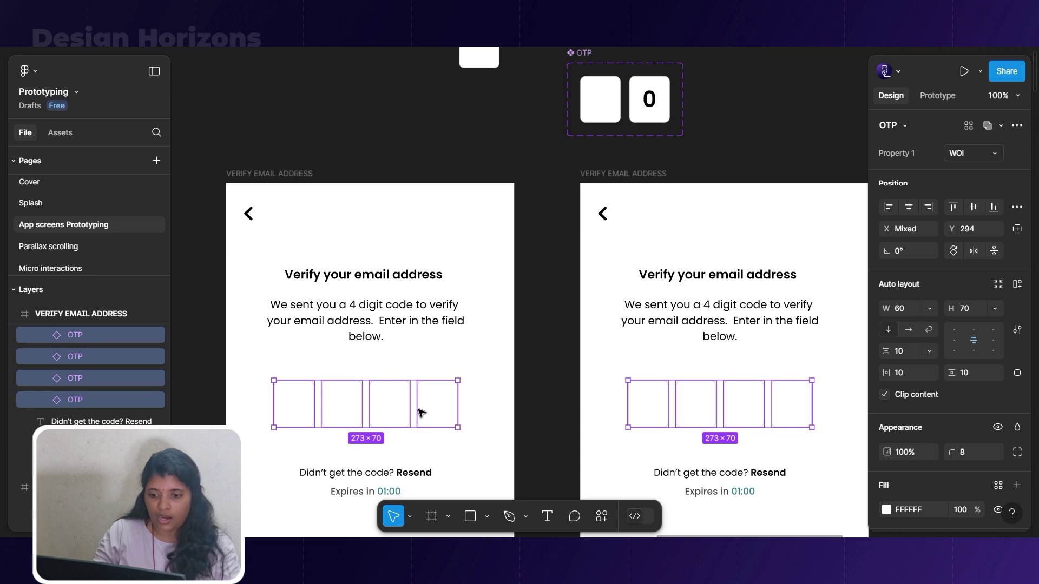
Select individual OTP code boxes on the left and right verify screens.
click(530, 399)
click(301, 406)
click(300, 405)
click(340, 411)
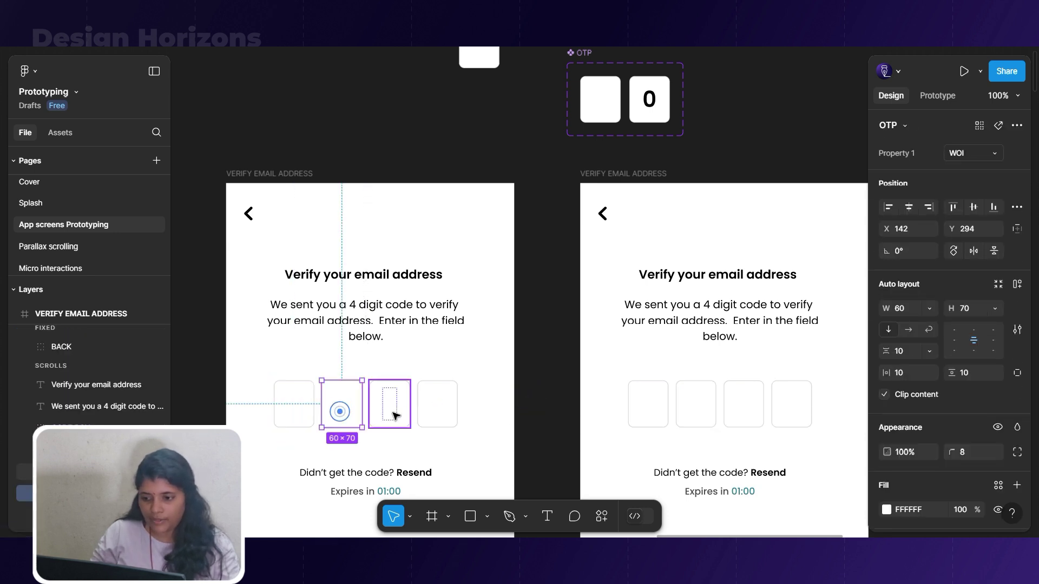
click(437, 408)
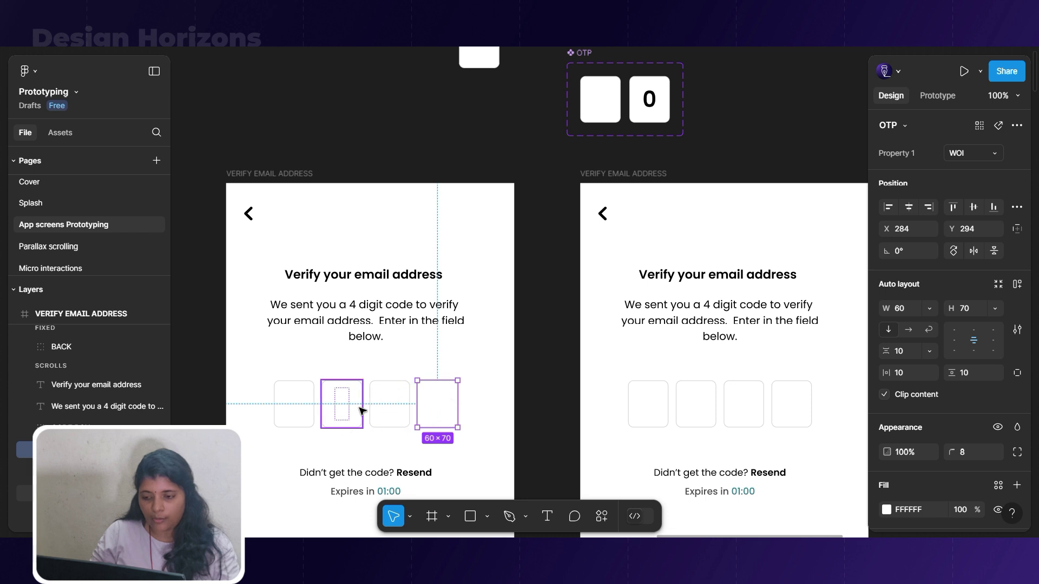
double_click(658, 419)
click(697, 416)
click(739, 417)
click(790, 414)
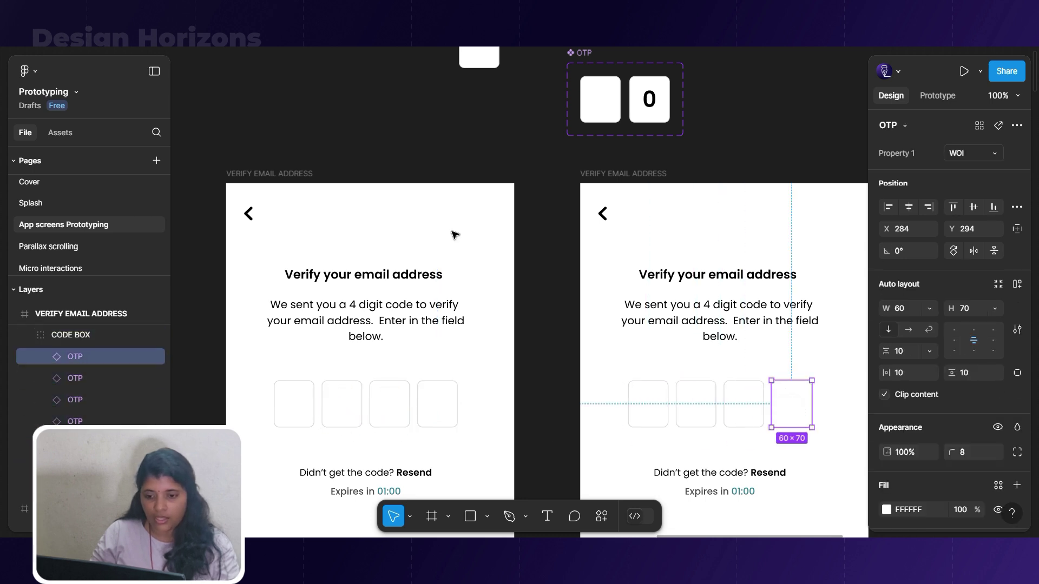
scroll(453, 232, down, 3)
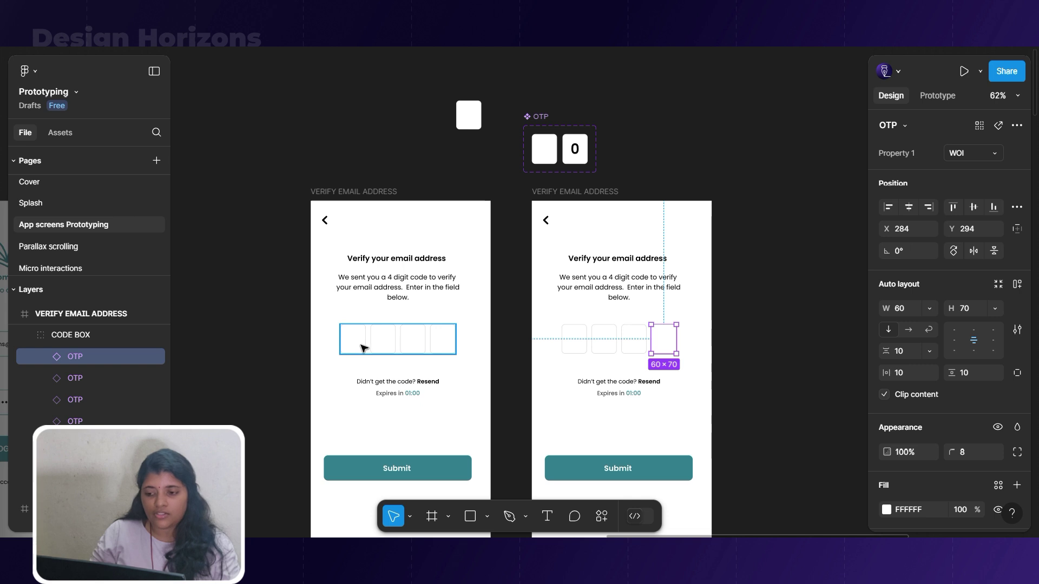
scroll(663, 352, up, 5)
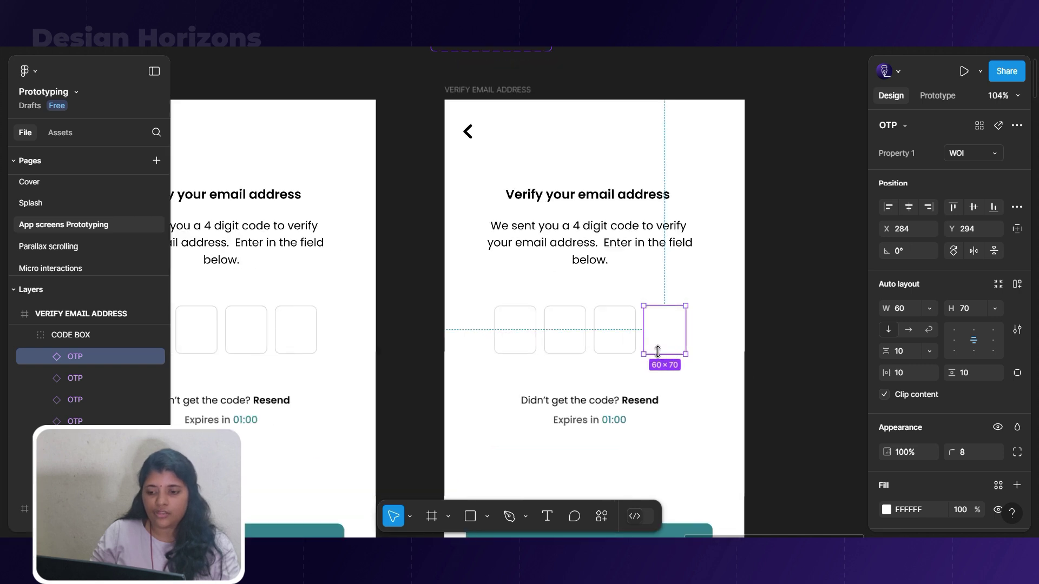
Switch the right screen's four OTP boxes to the WI variant.
click(527, 343)
shift+click(568, 343)
shift+click(617, 341)
shift+click(665, 338)
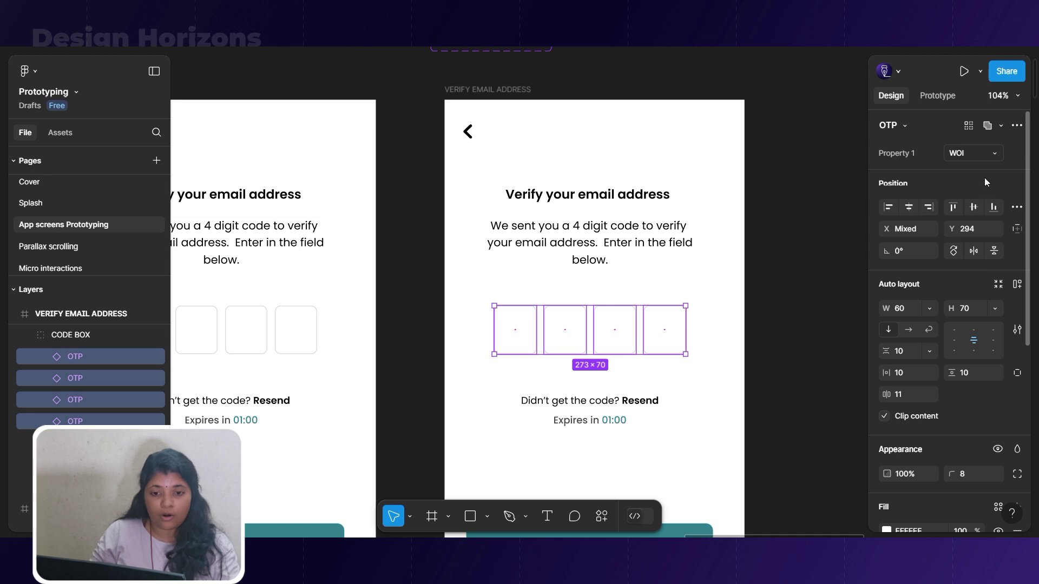
click(994, 154)
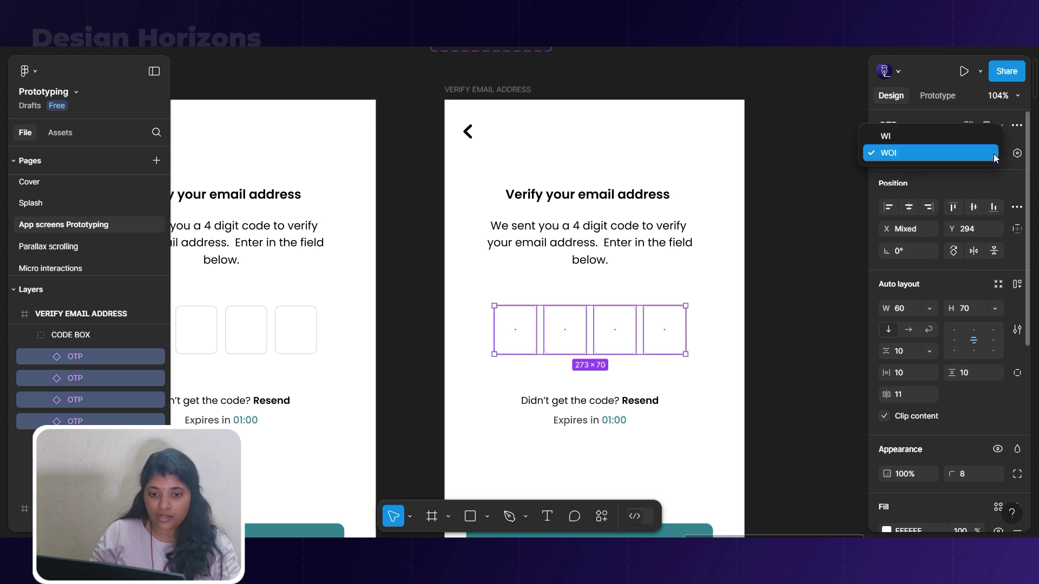
click(925, 138)
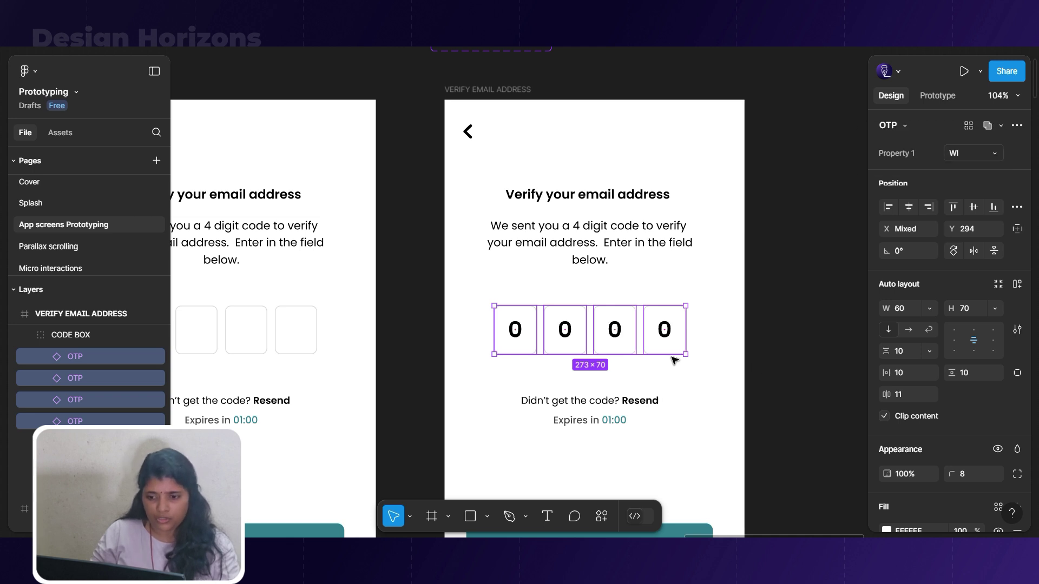
Enter the digits 2, 3, 4 and 7 in the four right-screen boxes.
double_click(516, 331)
double_click(515, 331)
text(2)
double_click(565, 330)
text(3)
double_click(614, 330)
text(4)
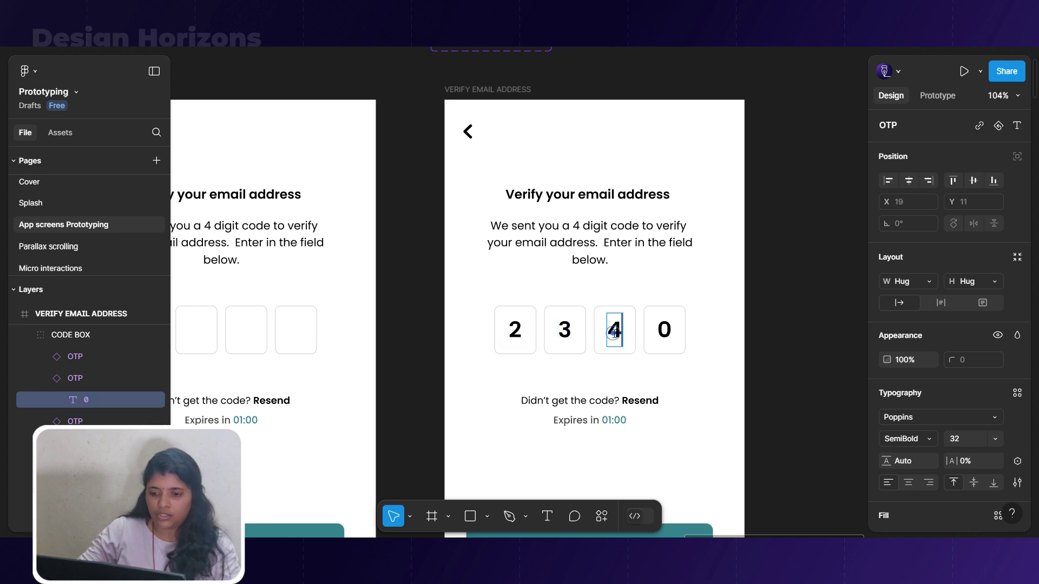
double_click(665, 331)
text(7)
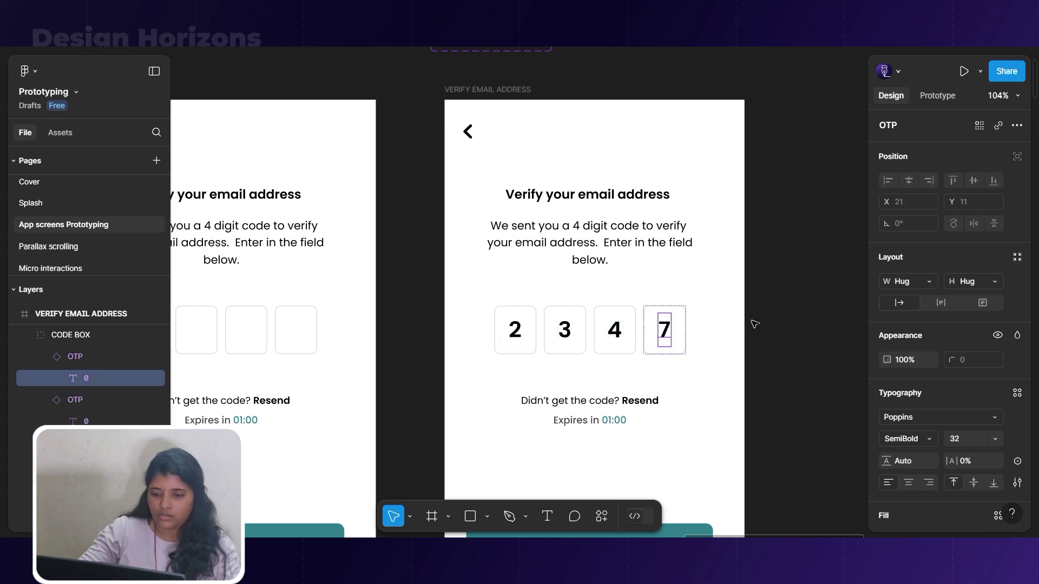
scroll(731, 292, down, 5)
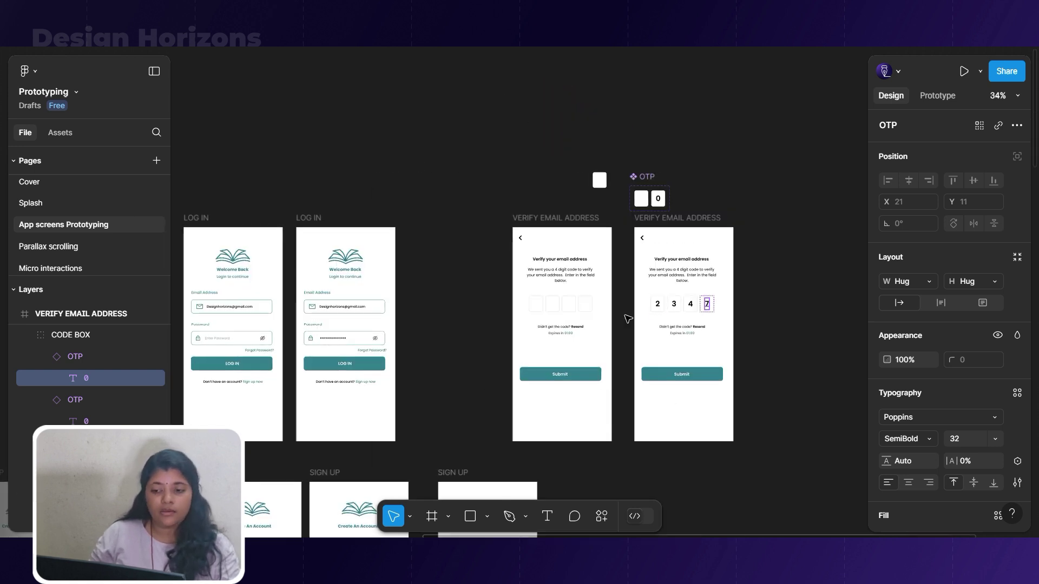
scroll(588, 314, up, 2)
scroll(588, 317, up, 1)
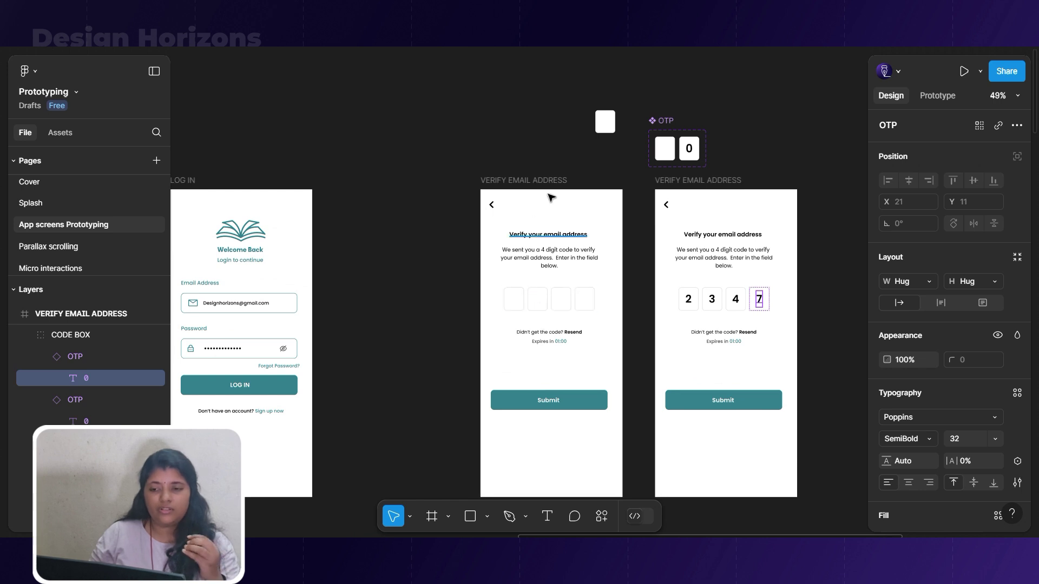
click(661, 119)
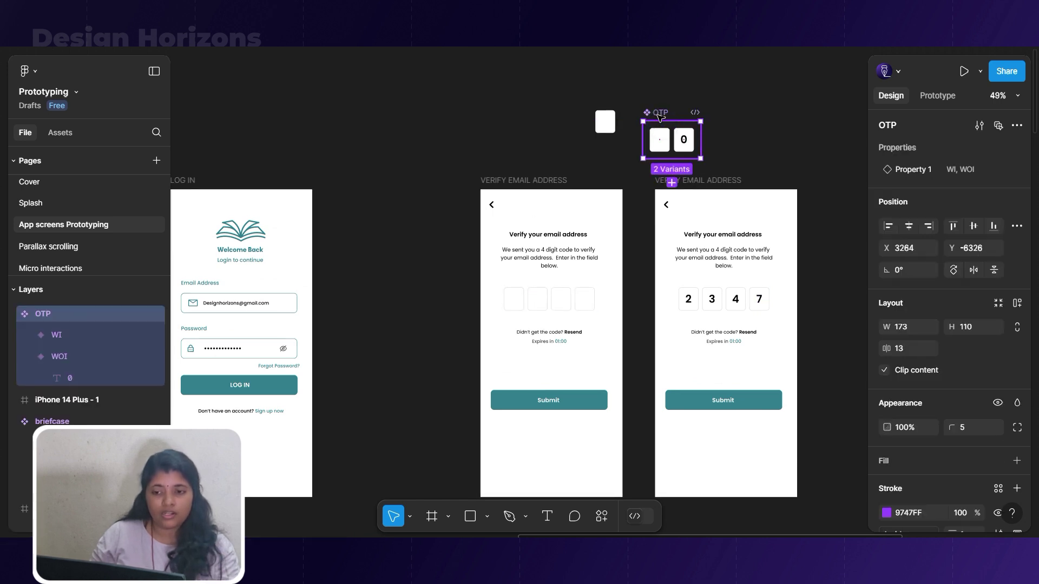
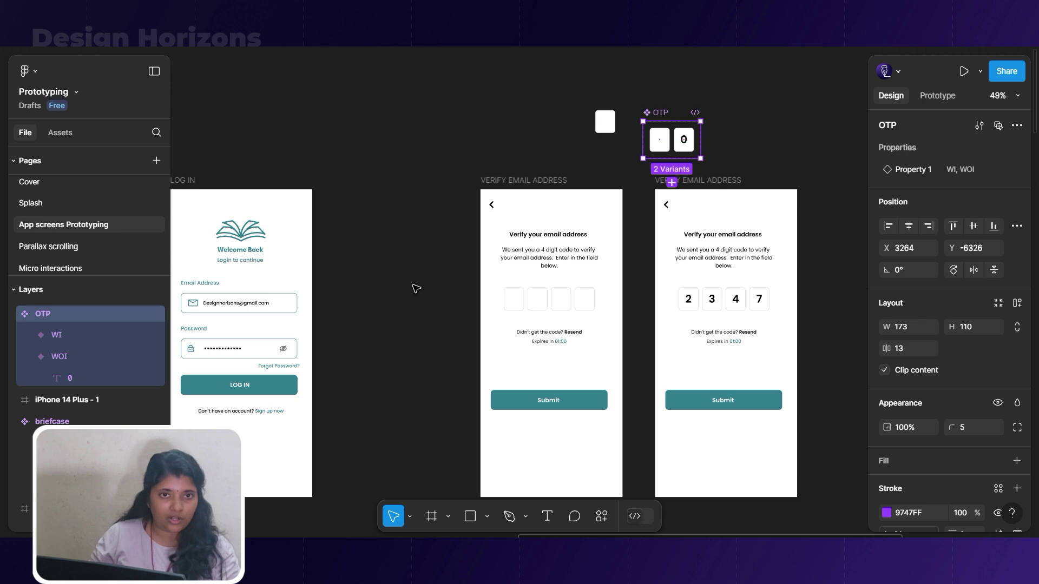
Link the empty CODE BOX on the first Verify screen, on click, to the 2347 Verify screen.
click(416, 288)
key(shift+e)
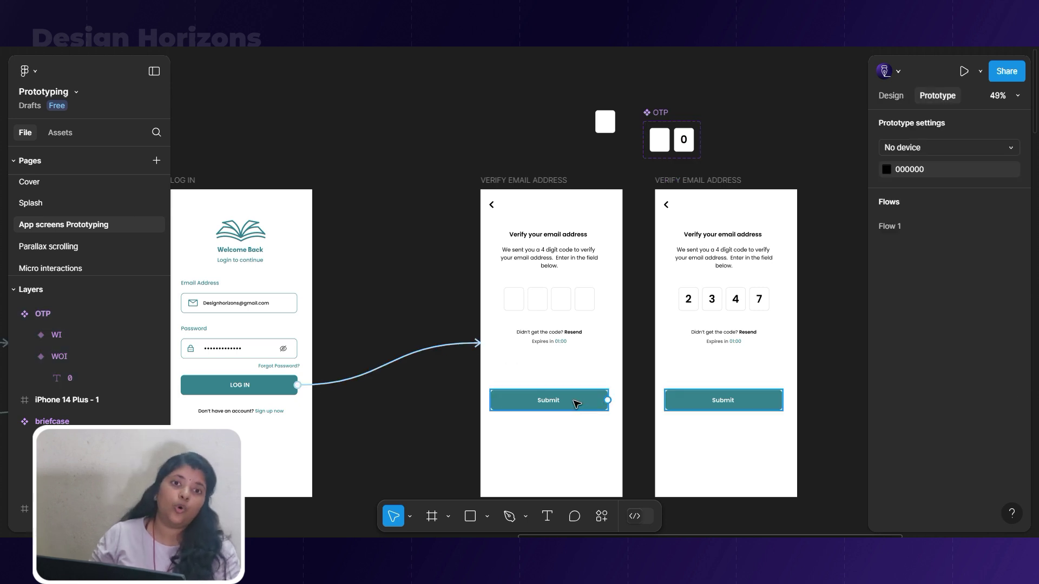
click(571, 306)
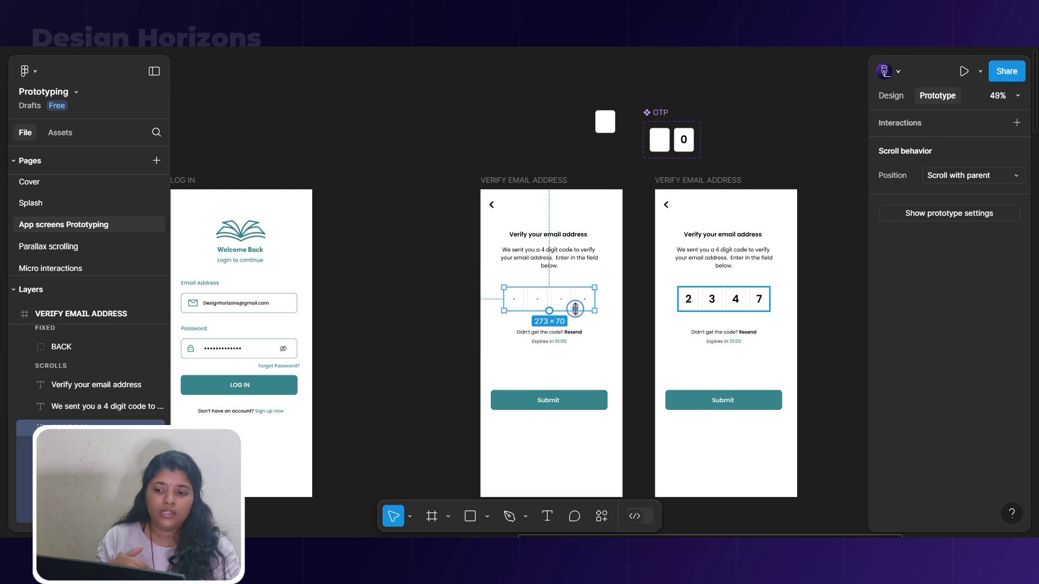
scroll(463, 293, down, 3)
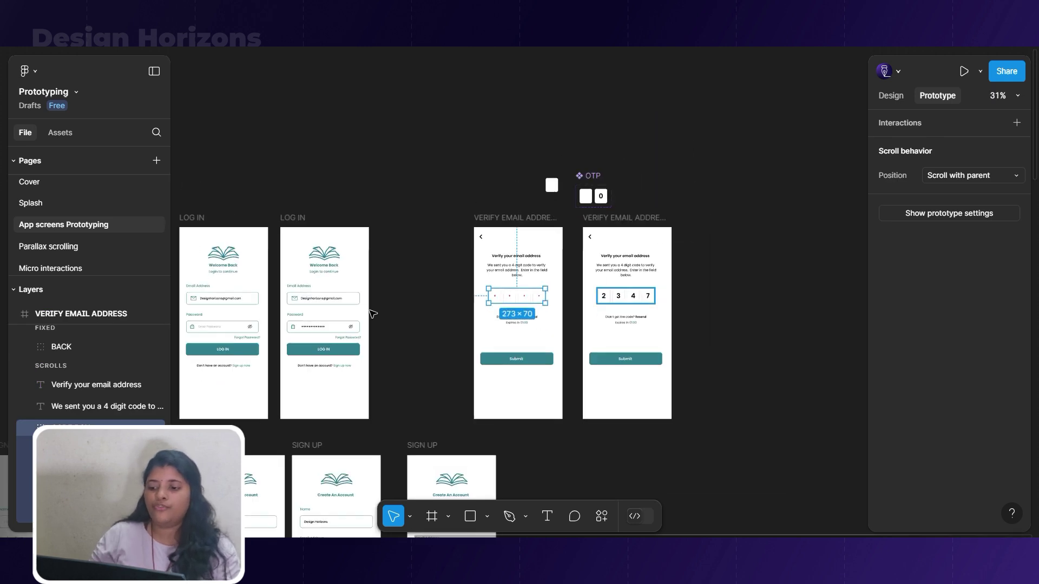
click(231, 330)
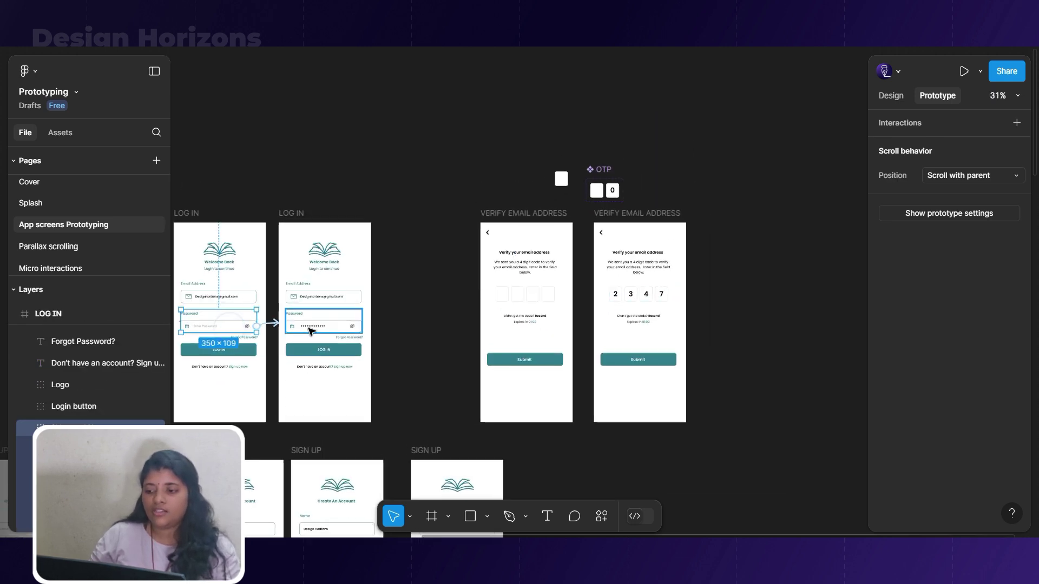
scroll(570, 346, up, 3)
click(494, 268)
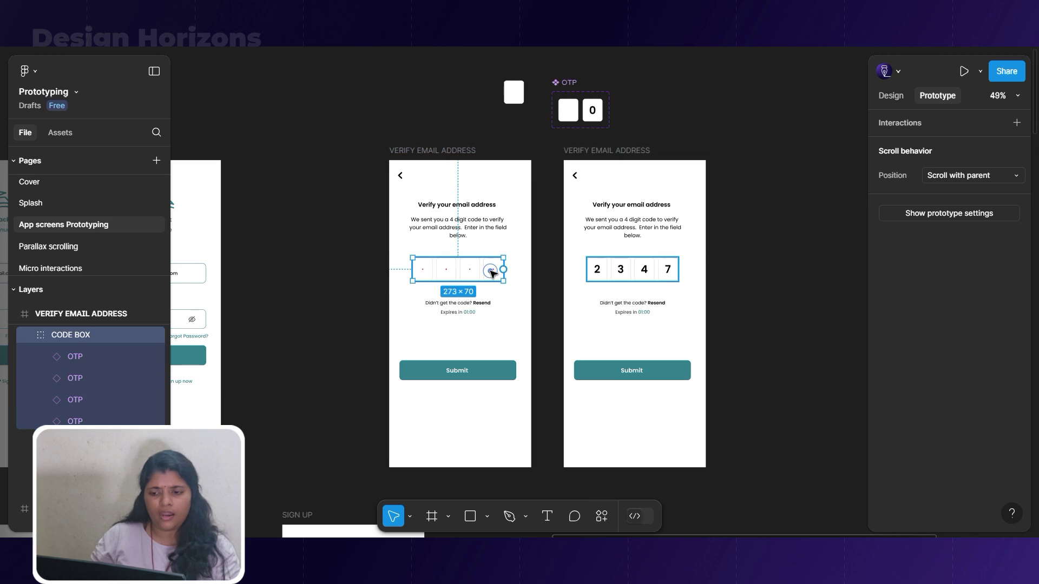
drag(504, 270, 597, 319)
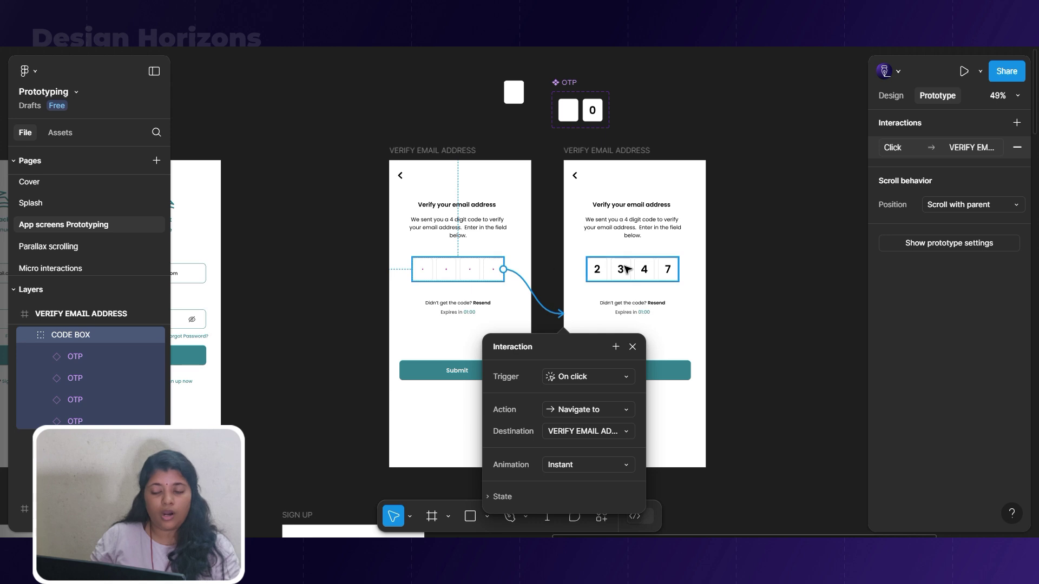
click(671, 302)
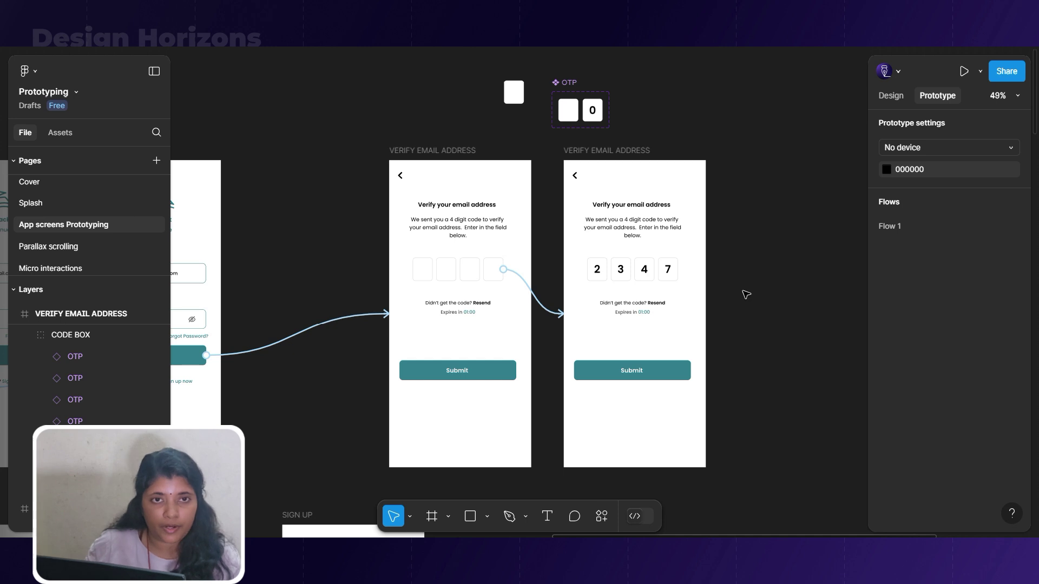
scroll(631, 309, down, 6)
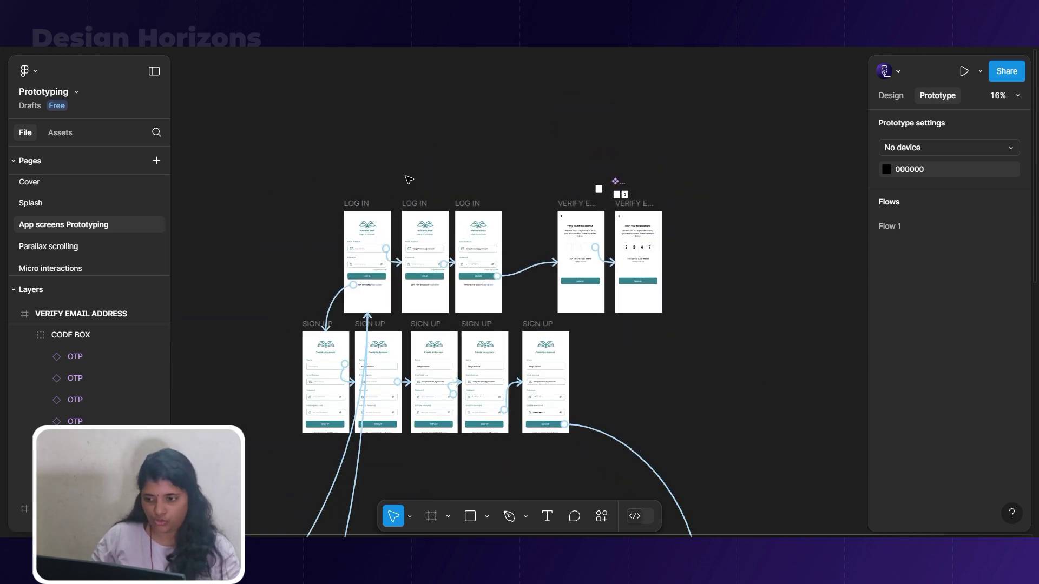
Play Flow 1 and click through the onboarding screens to the login screen.
scroll(494, 170, down, 3)
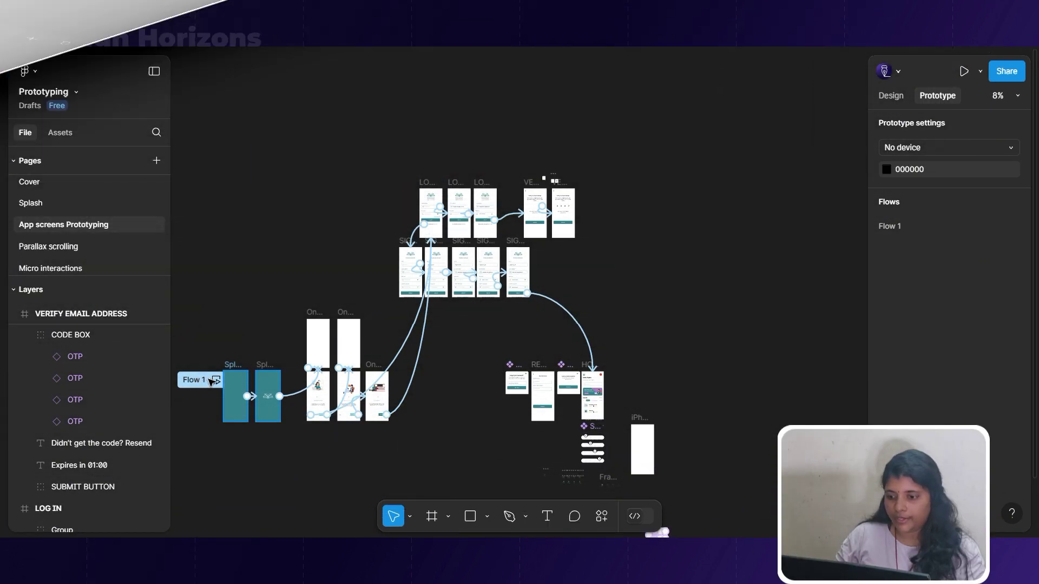
click(216, 378)
scroll(525, 246, up, 8)
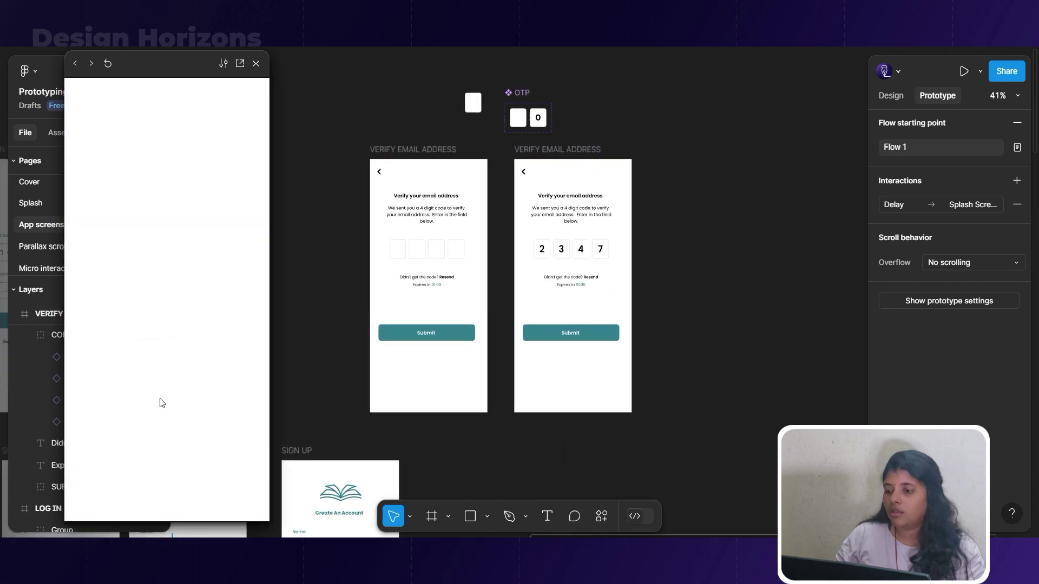
drag(207, 78, 278, 84)
click(288, 471)
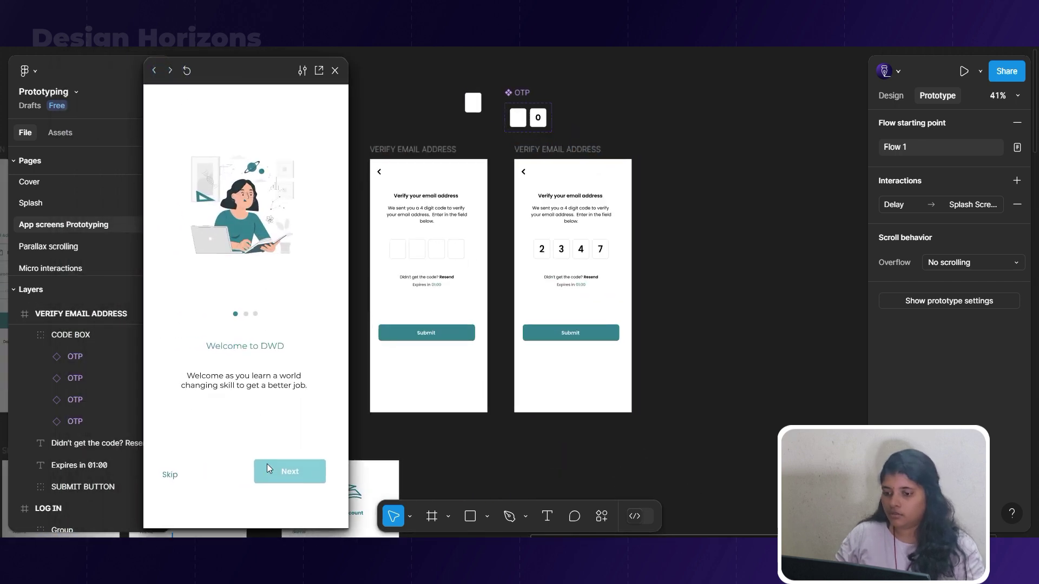
click(304, 476)
click(298, 474)
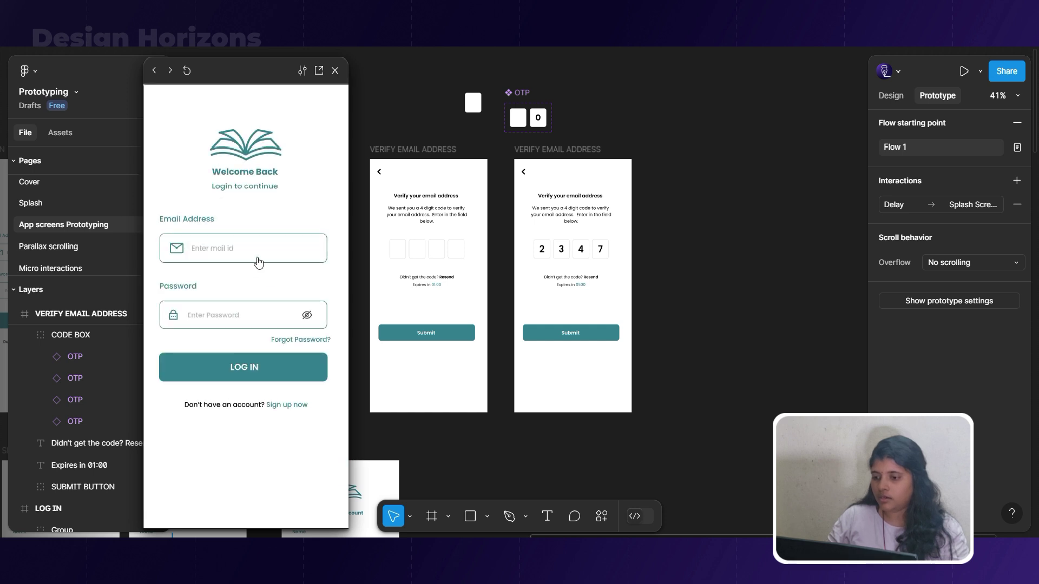
click(258, 259)
click(258, 316)
click(255, 368)
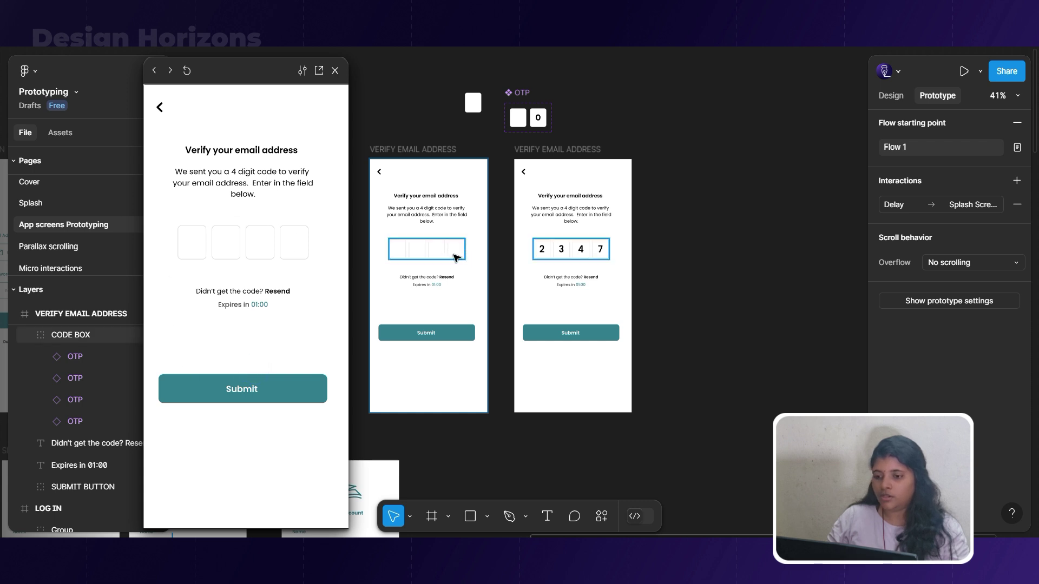
click(235, 249)
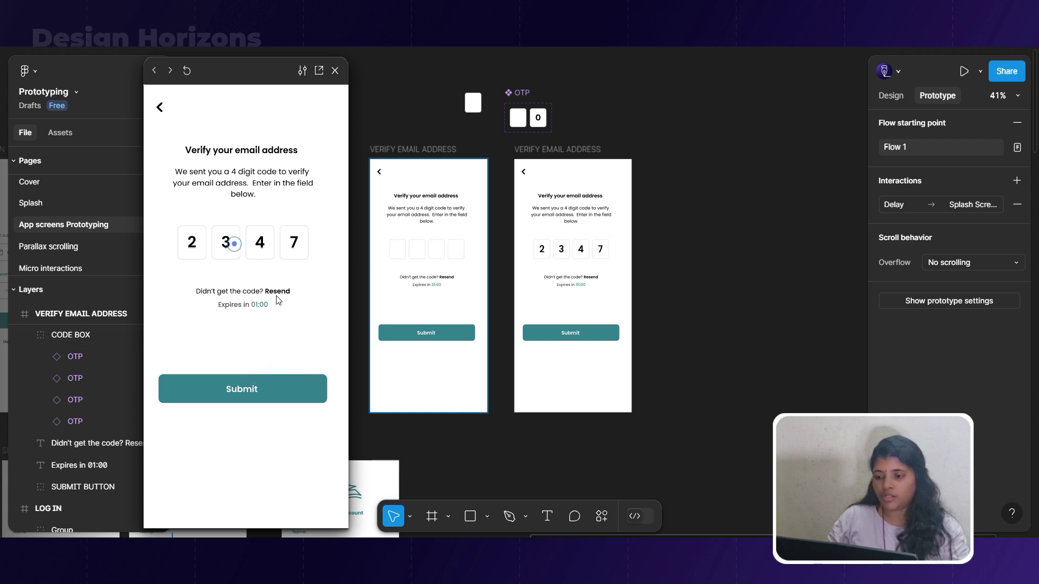
click(315, 388)
click(500, 214)
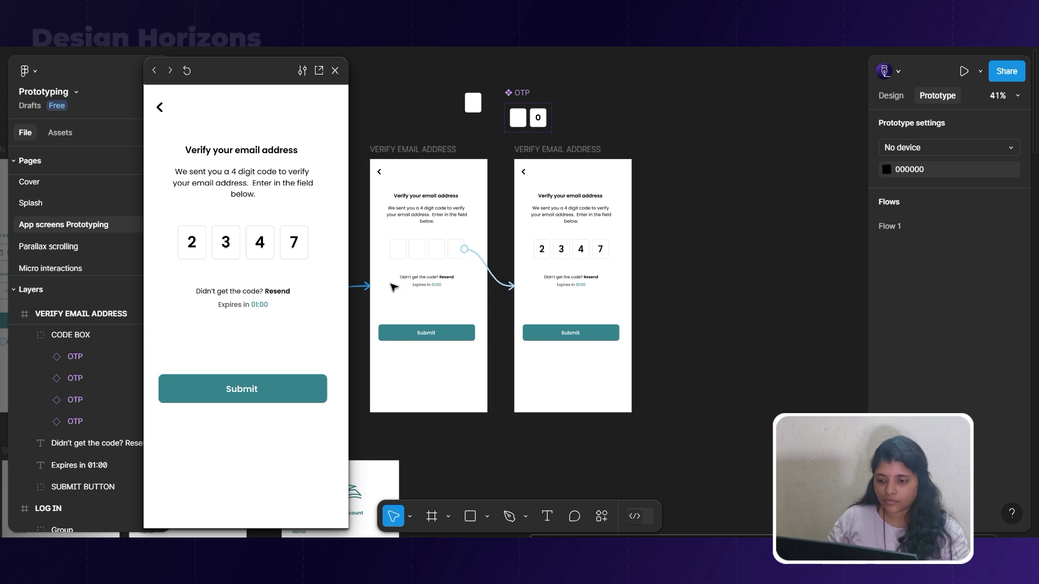
scroll(394, 281, up, 3)
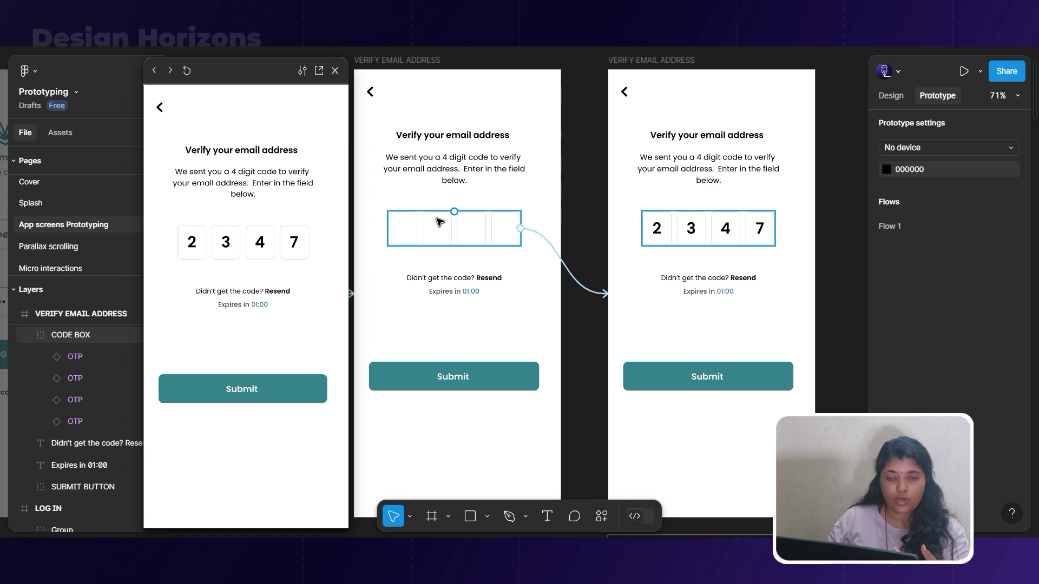
Change the CODE BOX interaction trigger to After delay and adjust the delay time.
click(492, 245)
click(567, 272)
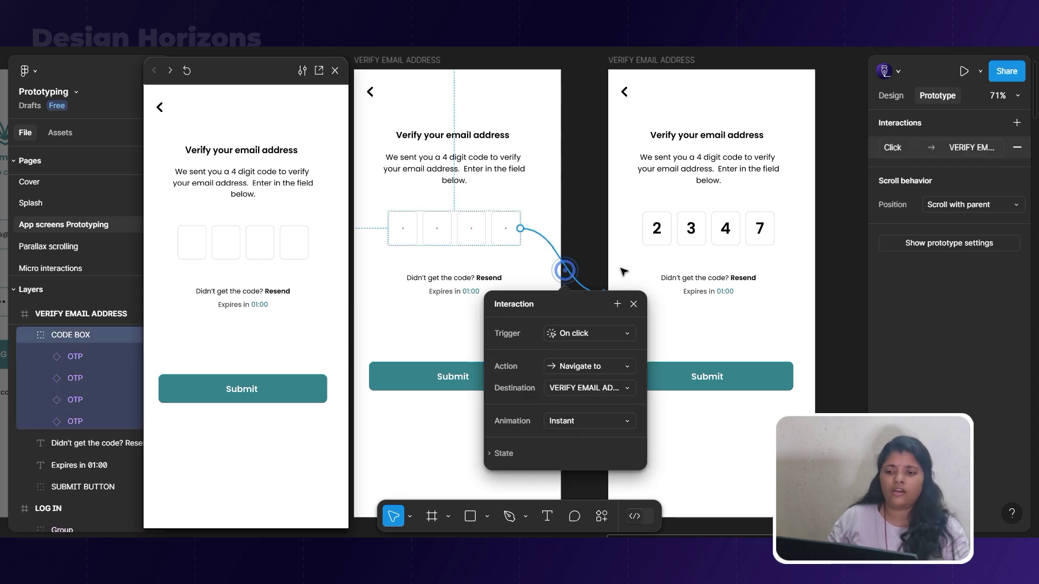
click(625, 335)
click(599, 500)
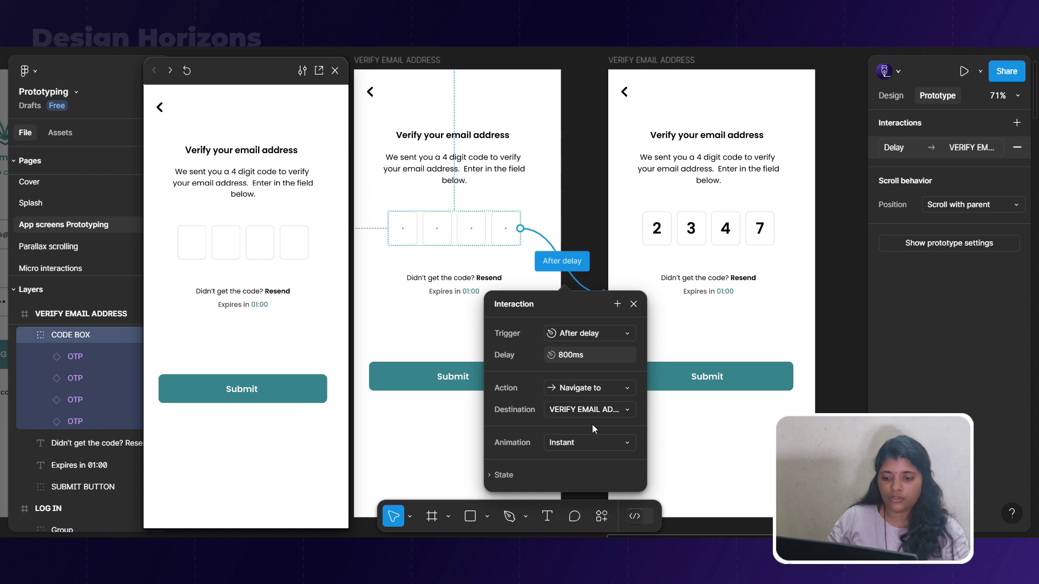
click(561, 360)
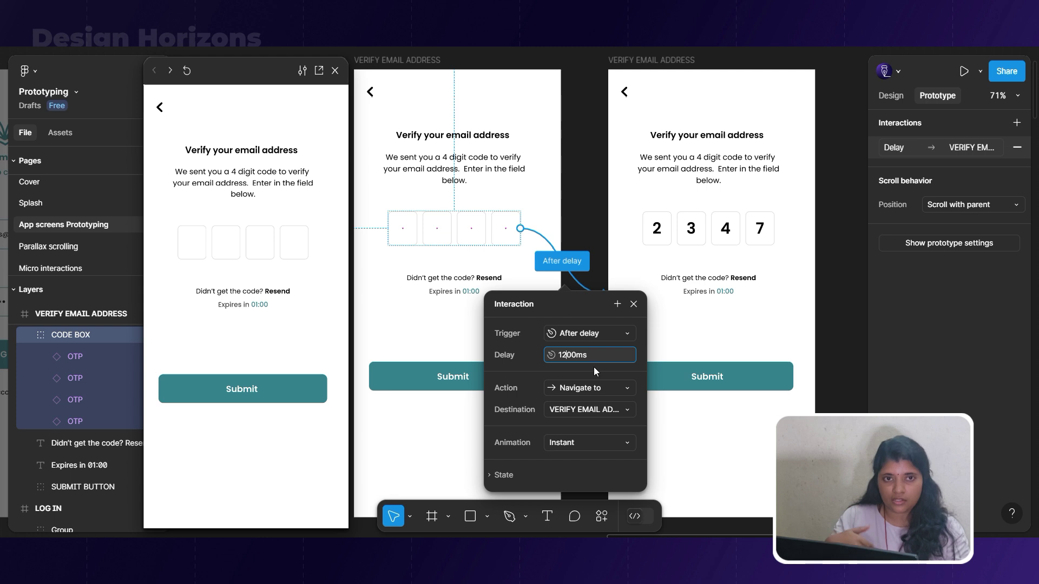
click(433, 332)
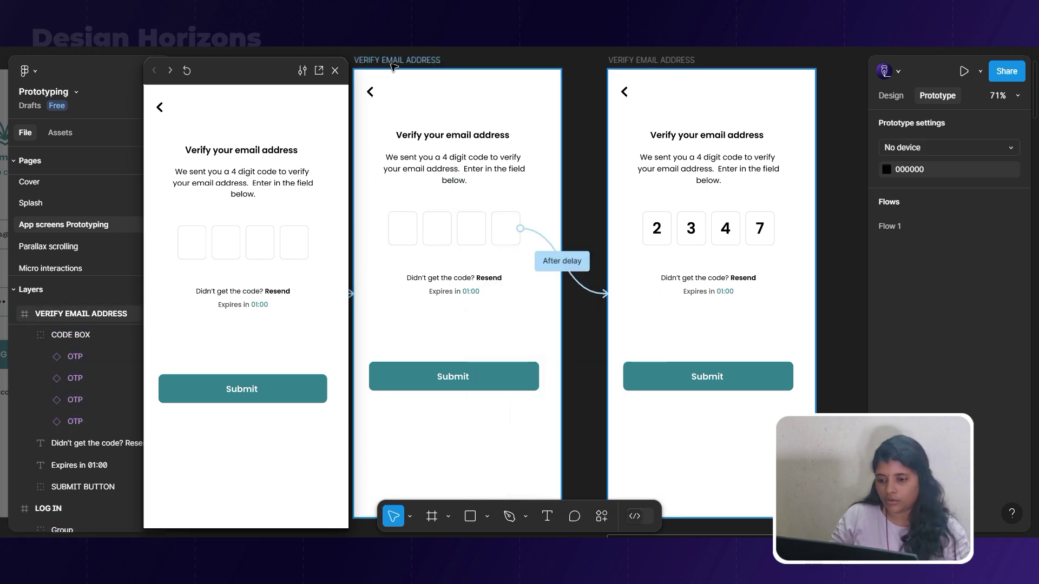
Move the connection from the code box to the whole first Verify frame, then replay the preview.
click(325, 198)
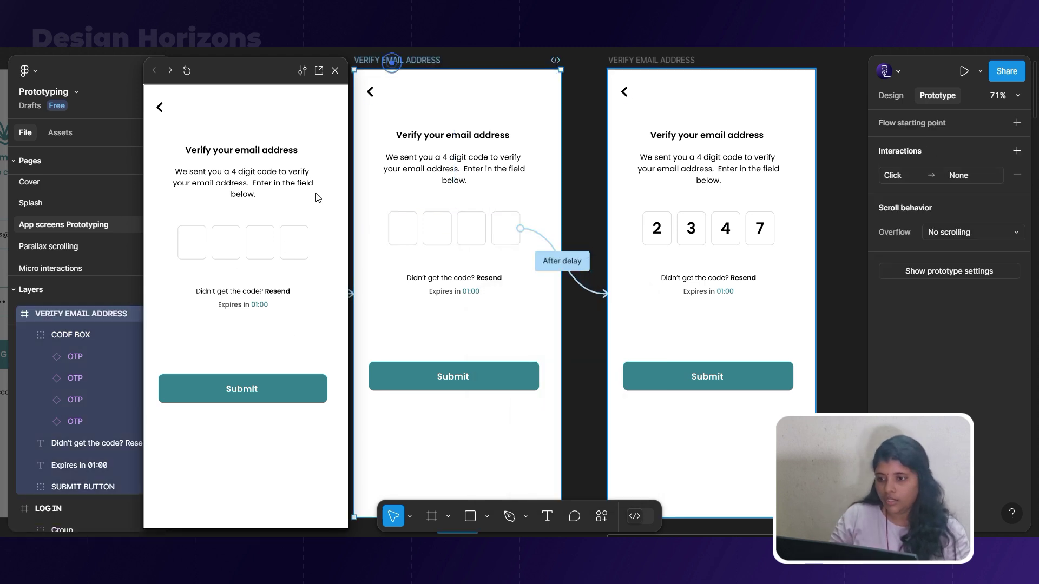
click(301, 239)
scroll(704, 209, down, 2)
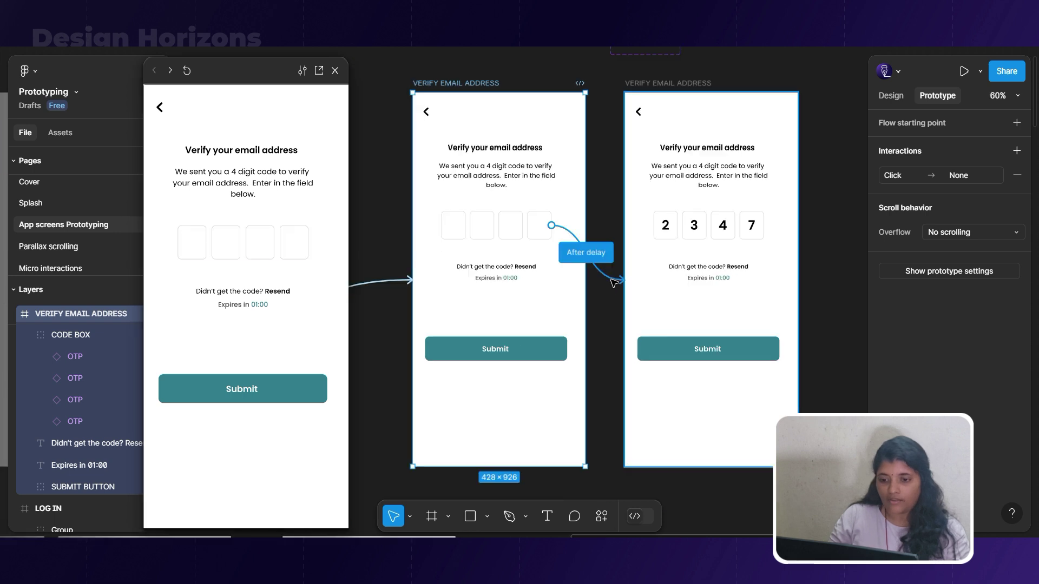
click(614, 283)
key(Delete)
click(451, 92)
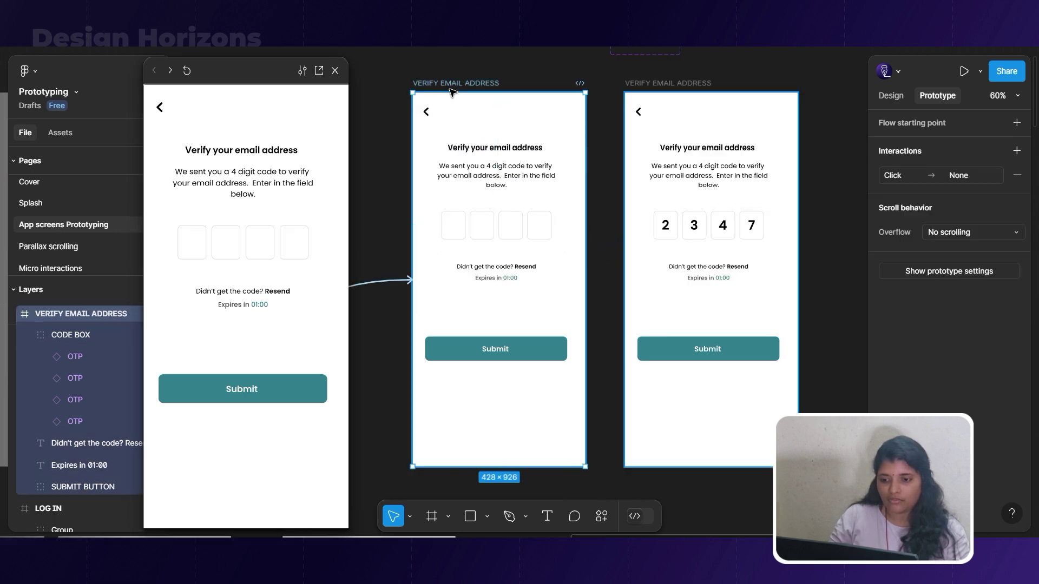
drag(586, 279, 688, 274)
click(187, 71)
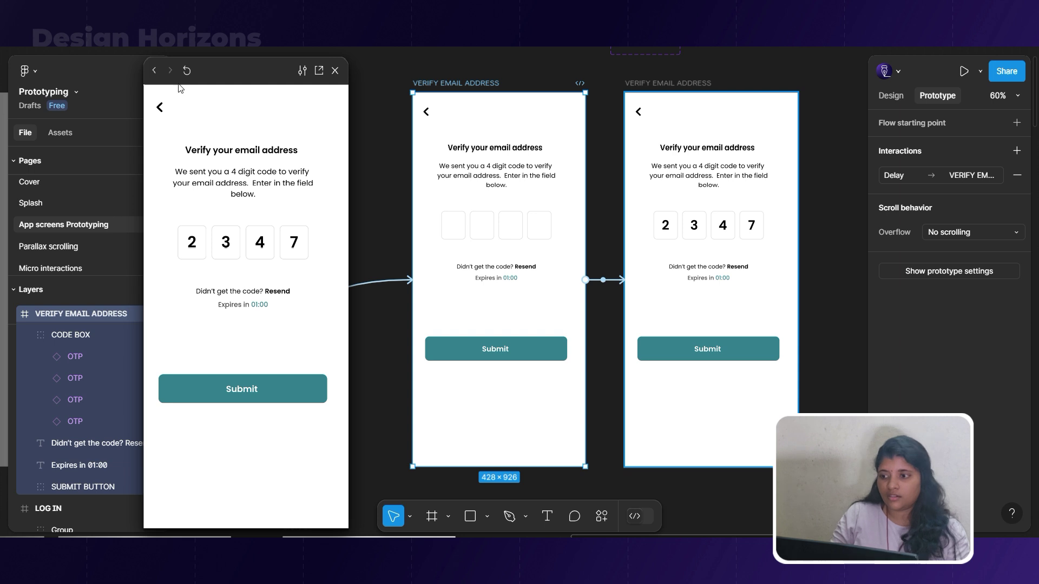
click(154, 72)
scroll(556, 196, down, 5)
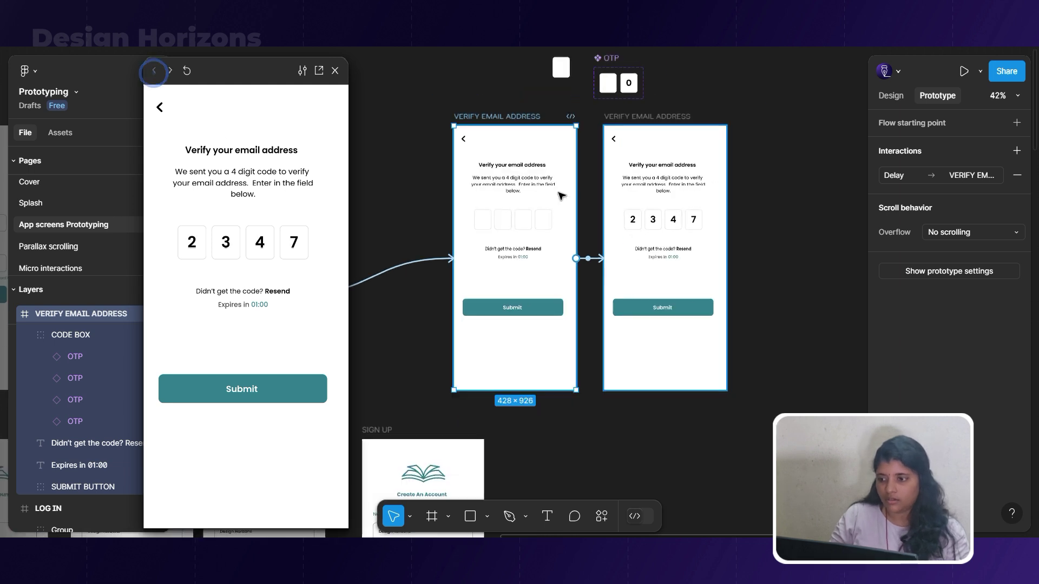
click(389, 146)
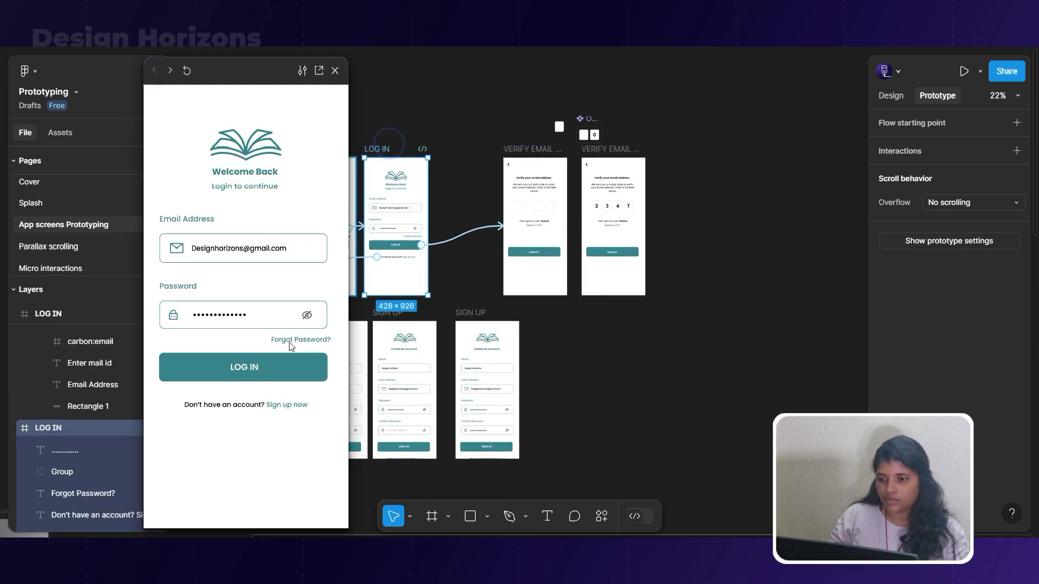
click(274, 360)
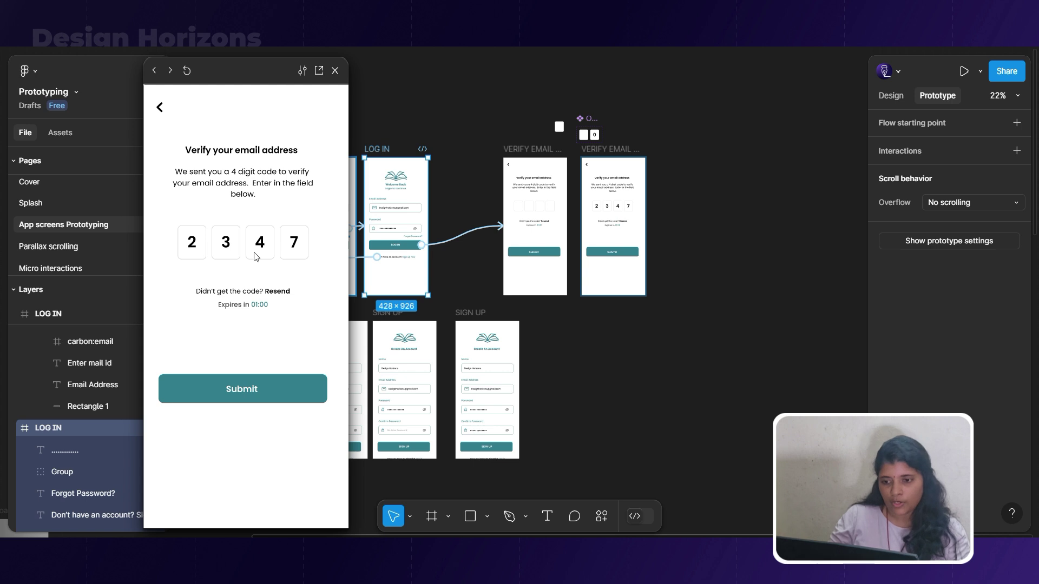
Inspect the Submit button's interactions on the 2347 screen and test Submit in the preview.
click(612, 252)
scroll(601, 260, down, 3)
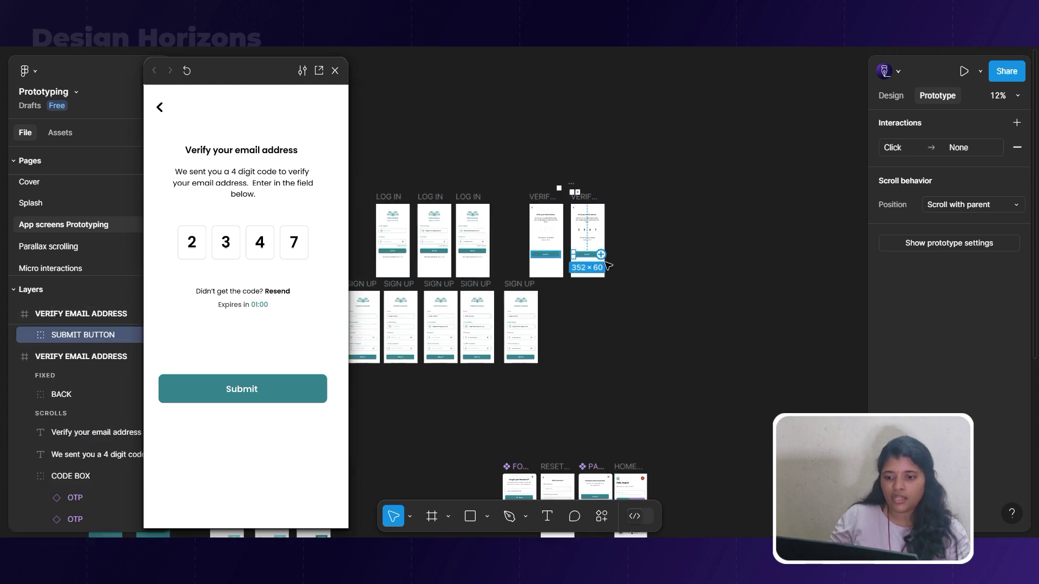
drag(602, 263, 631, 292)
scroll(676, 346, down, 5)
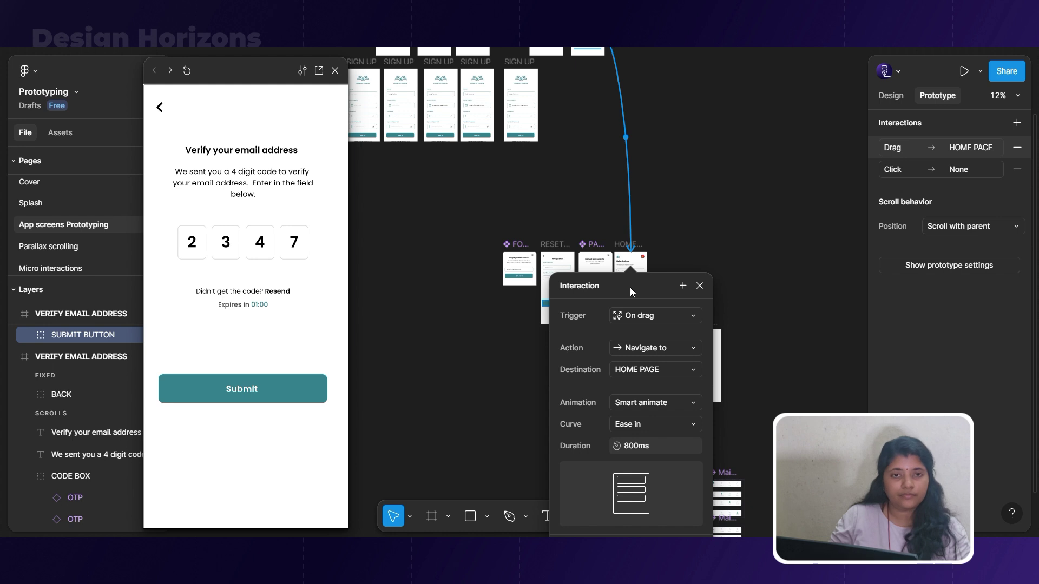
scroll(641, 281, up, 5)
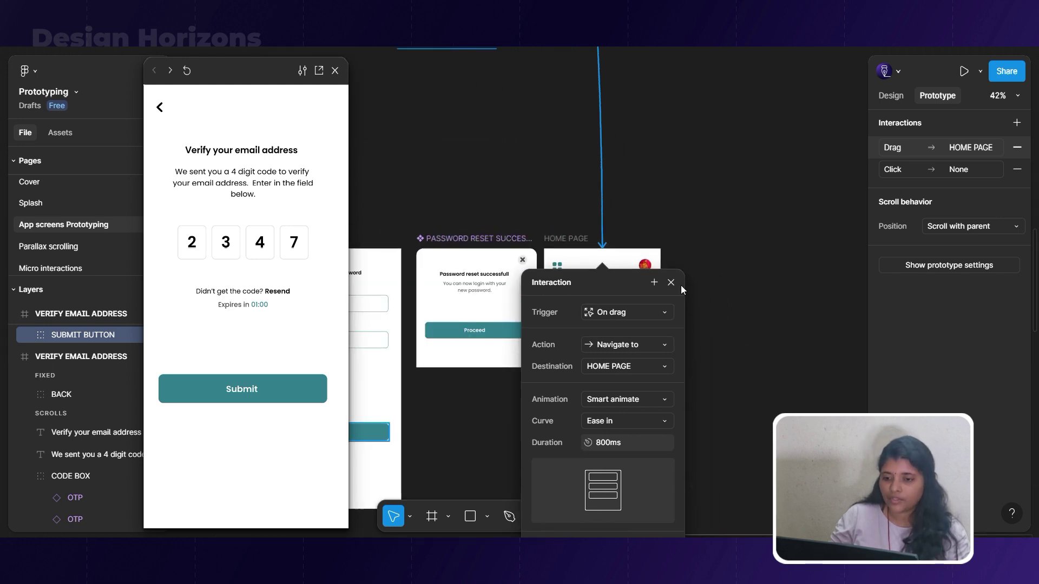
click(676, 284)
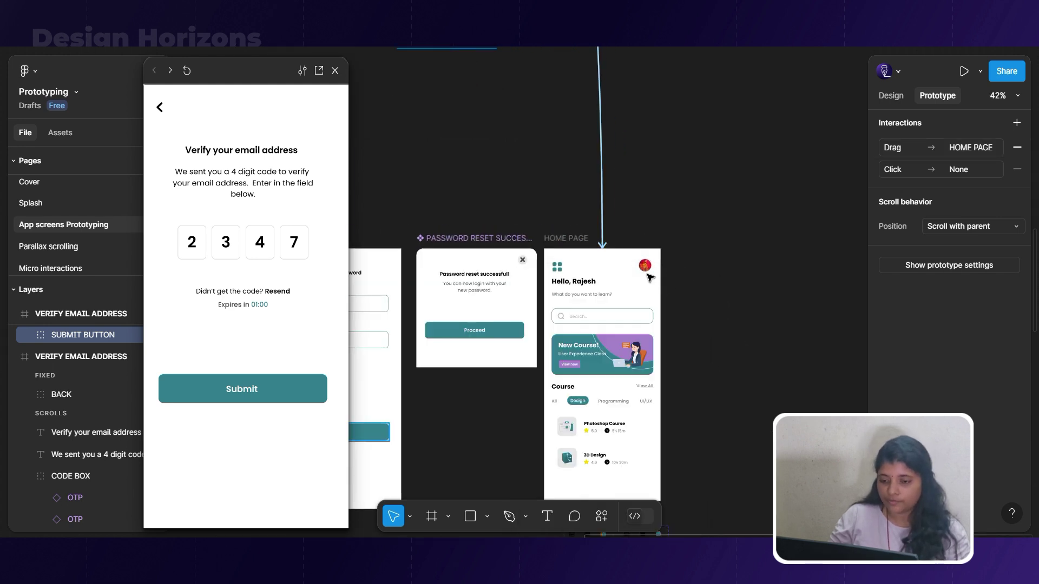
click(251, 397)
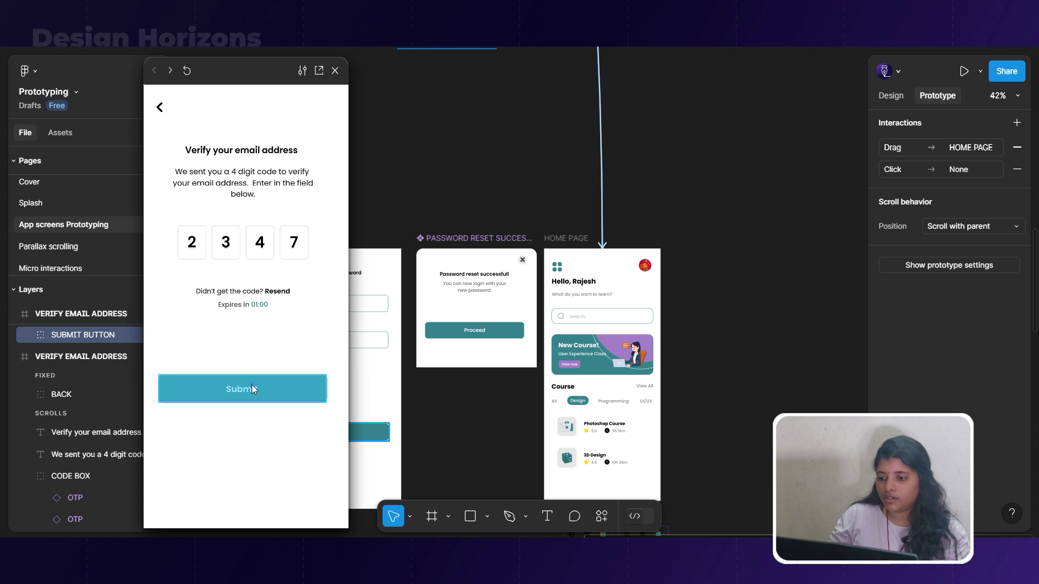
click(626, 344)
scroll(626, 344, down, 5)
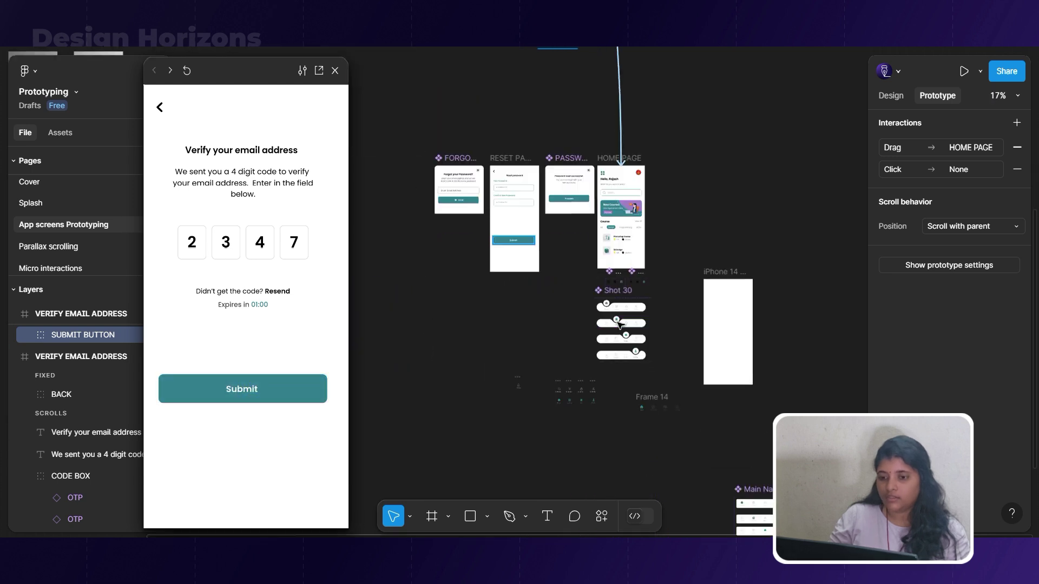
scroll(614, 313, up, 5)
click(548, 98)
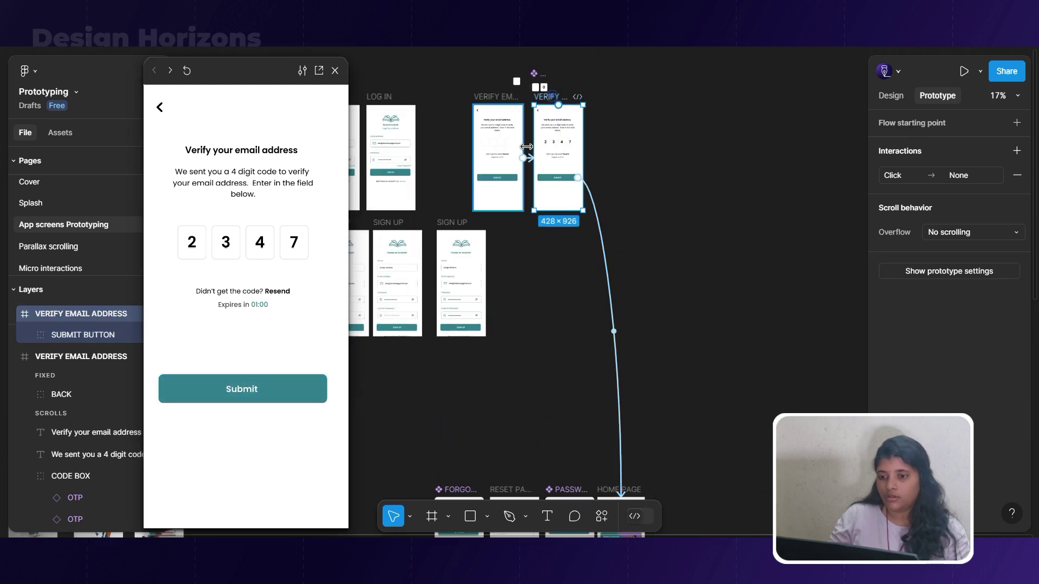
click(279, 375)
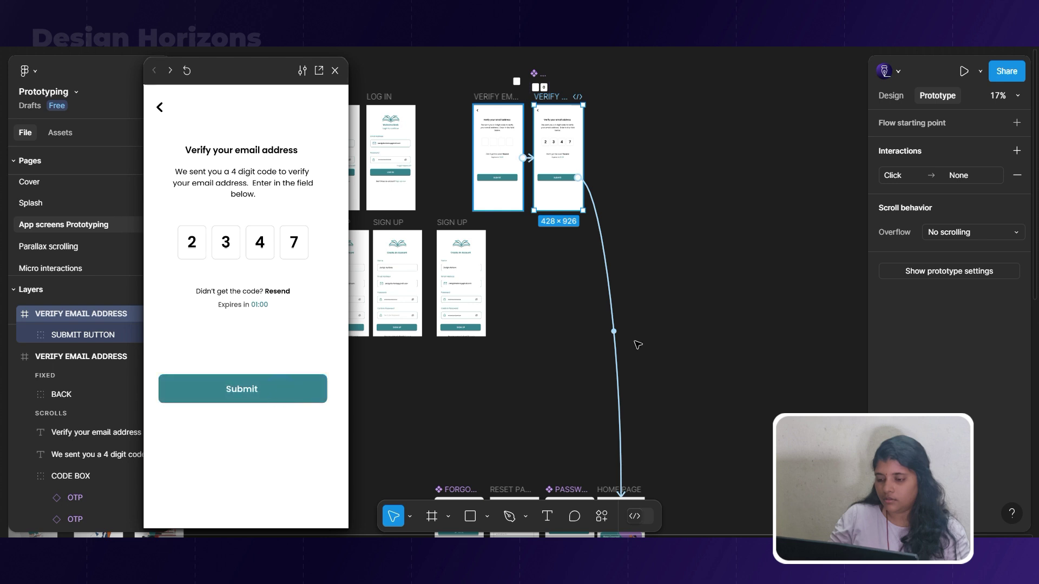
Remove the Submit button's Drag → HOME PAGE and empty Click interactions.
click(616, 310)
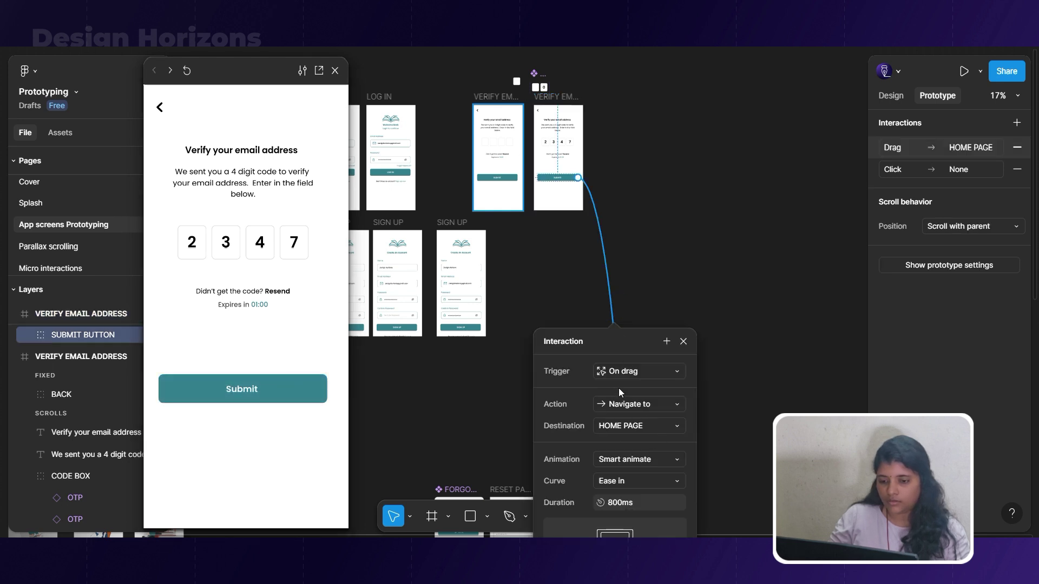
click(676, 464)
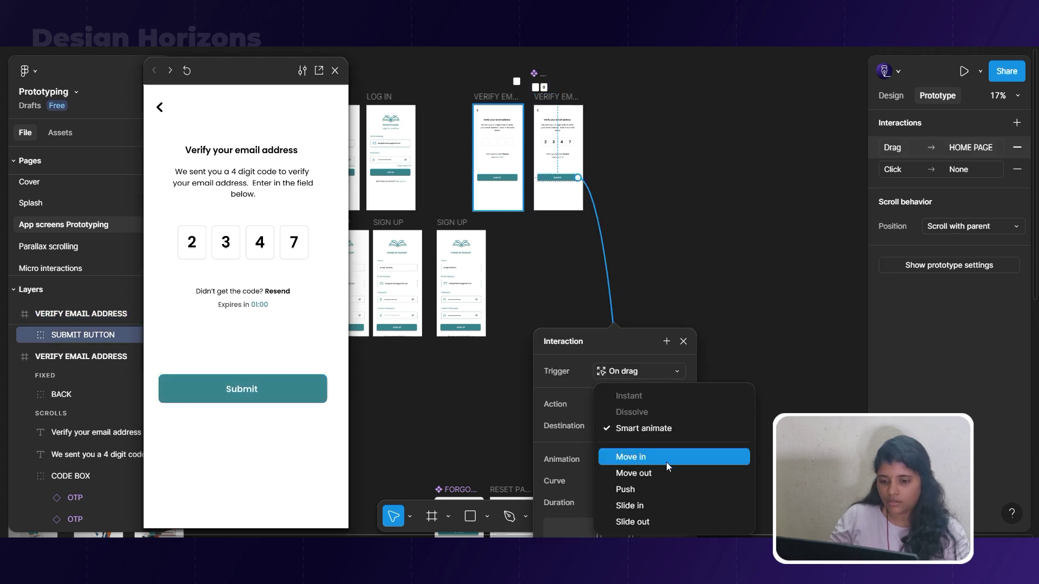
click(637, 432)
click(1017, 147)
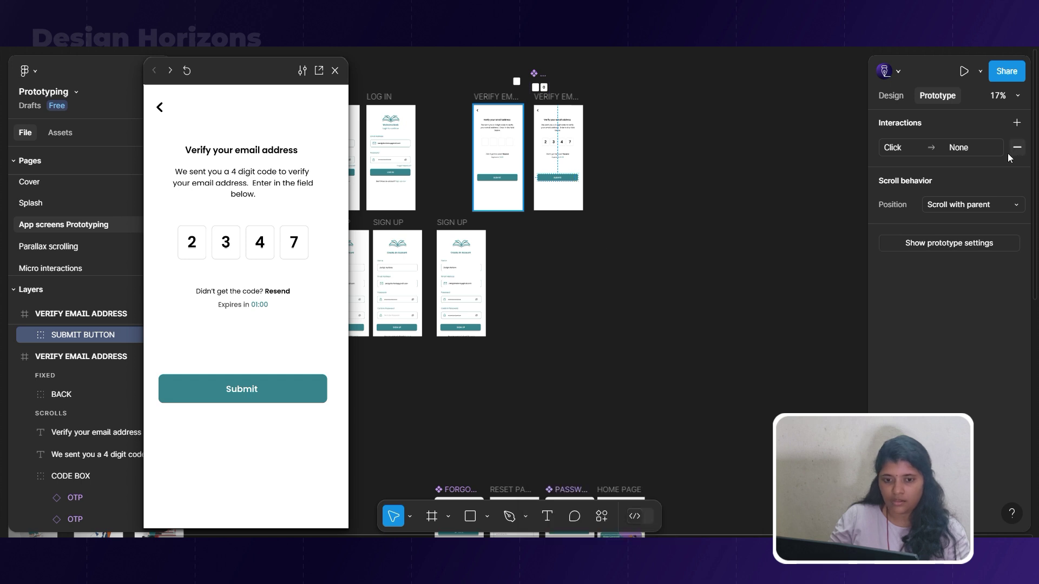
click(960, 151)
click(826, 210)
click(827, 210)
click(845, 235)
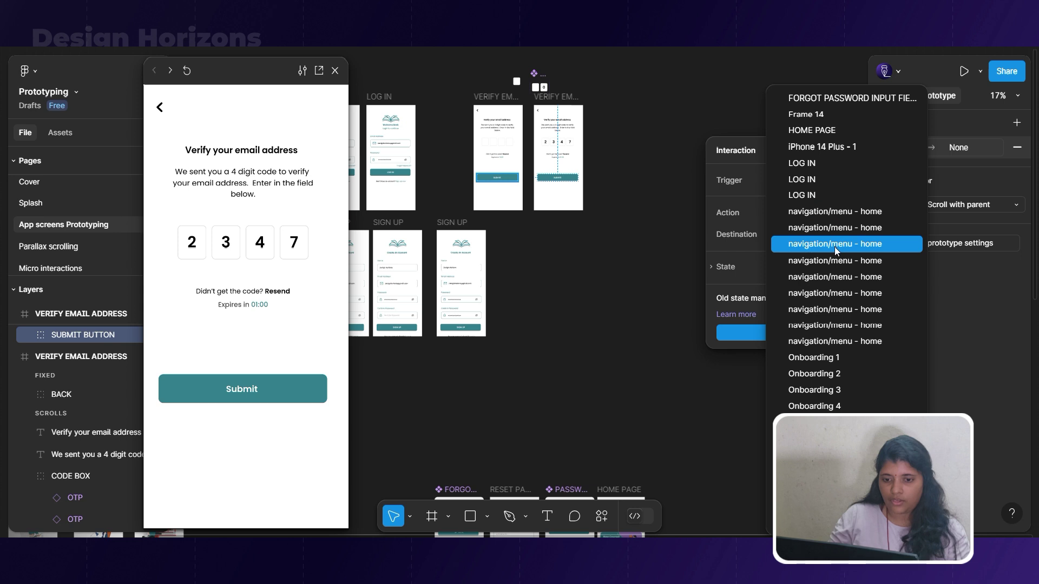
click(636, 431)
drag(578, 178, 622, 503)
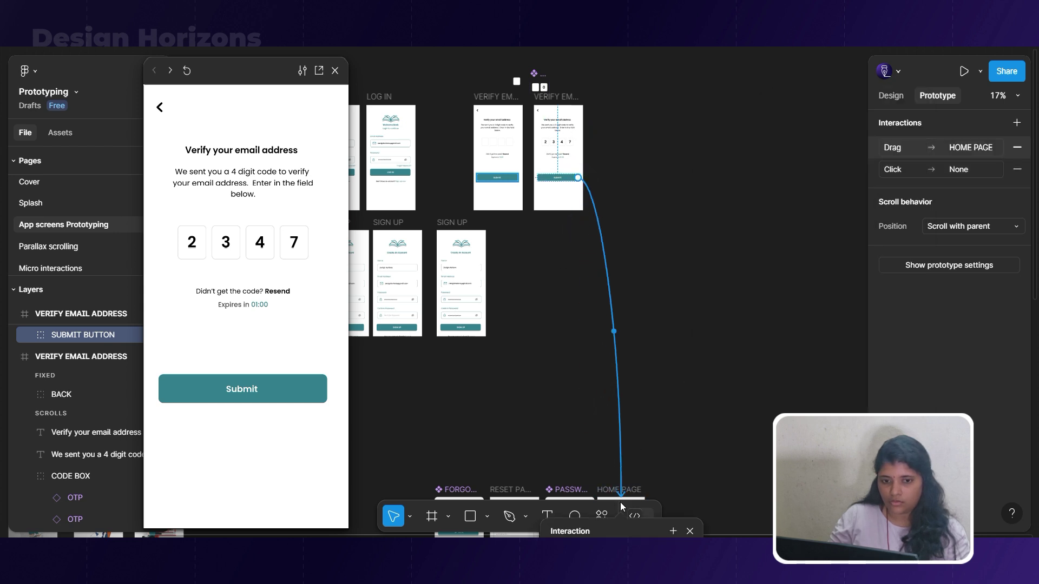
click(1017, 147)
click(1017, 148)
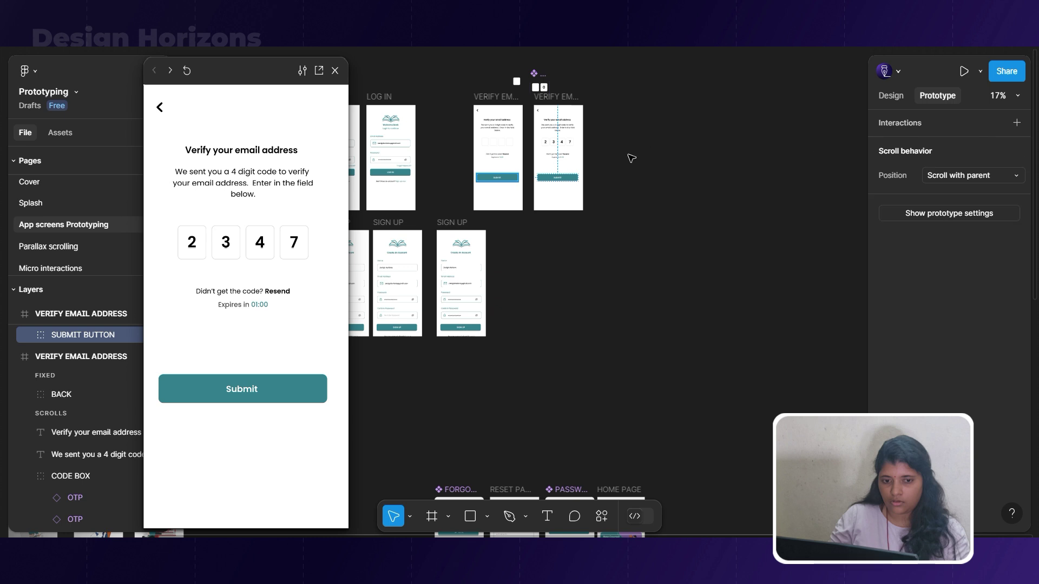
Connect Submit on click to the HOME PAGE frame and confirm the preview reaches the home screen.
drag(578, 177, 614, 507)
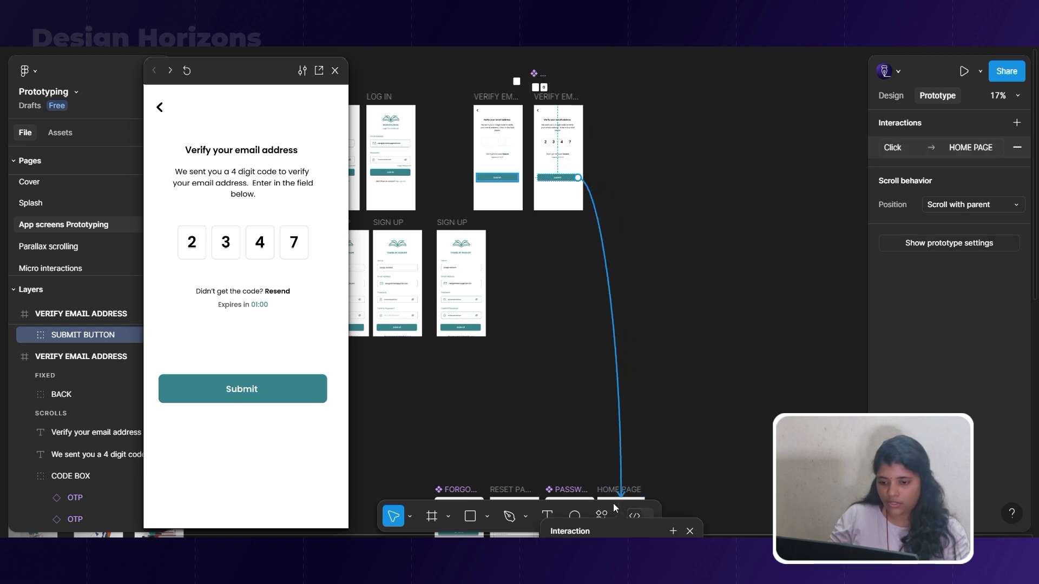
click(244, 379)
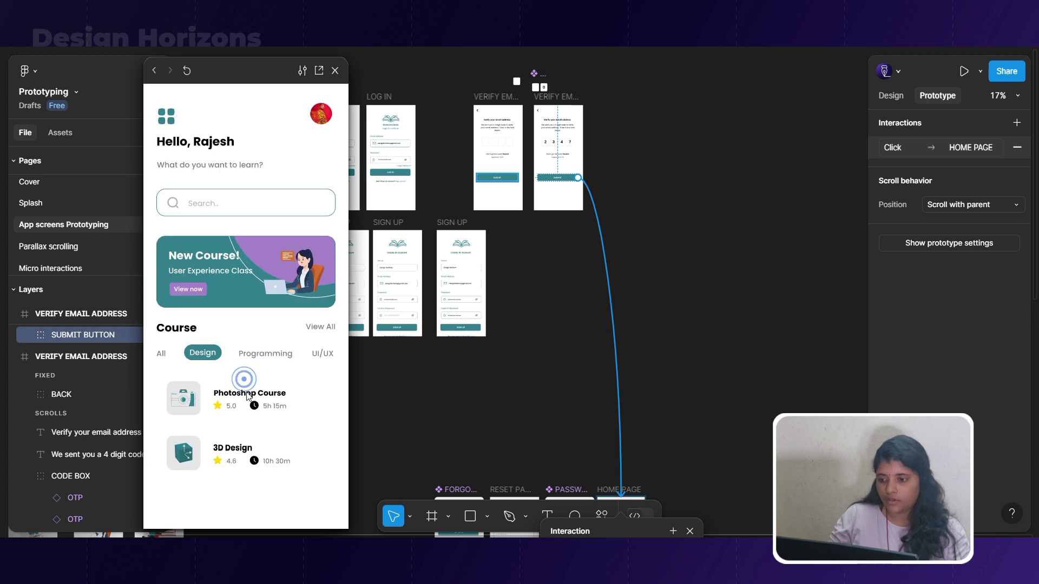
click(581, 348)
scroll(460, 328, up, 4)
scroll(471, 346, up, 2)
scroll(487, 314, down, 6)
Close the prototype preview and zoom in on the four Shot 30 nav bar variants.
scroll(530, 297, down, 4)
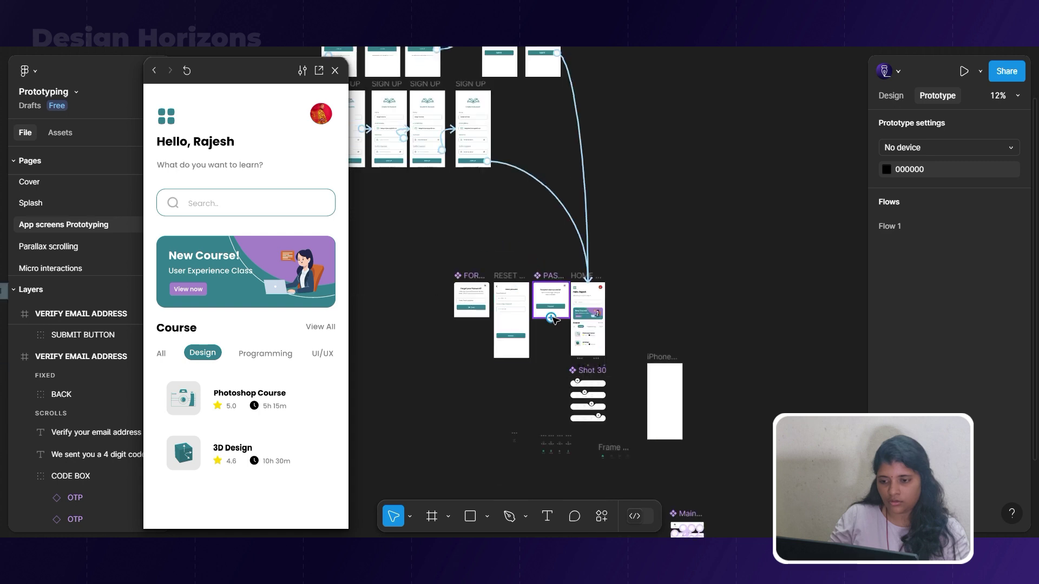
scroll(553, 319, up, 8)
key(Escape)
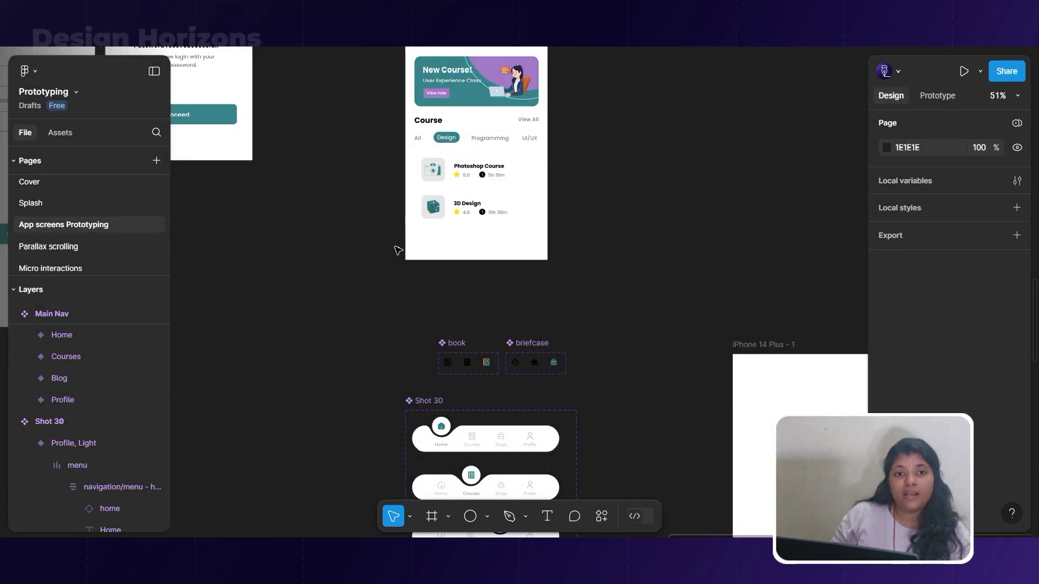
scroll(539, 260, down, 5)
scroll(538, 264, down, 1)
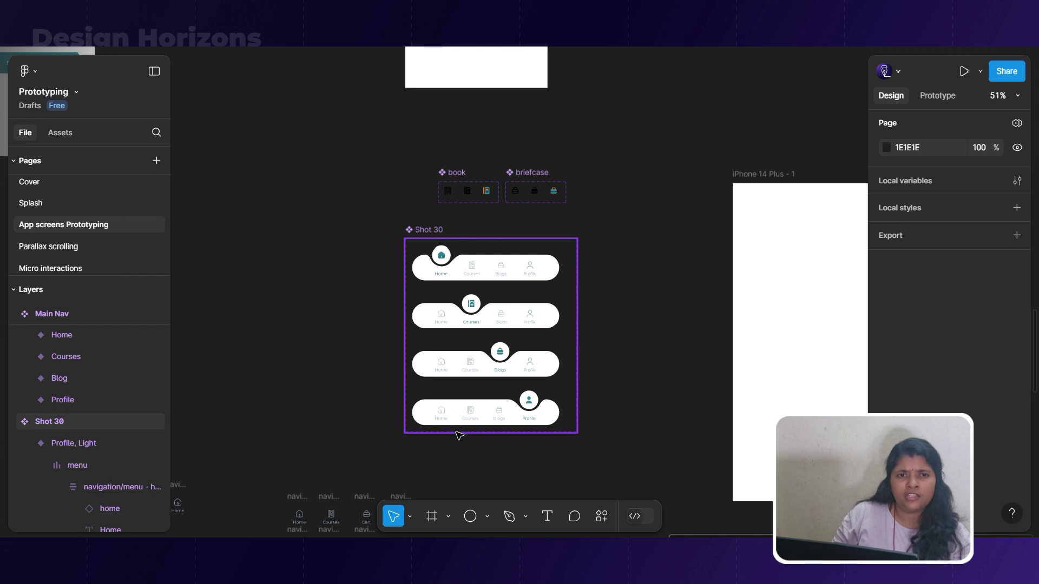
scroll(458, 433, up, 2)
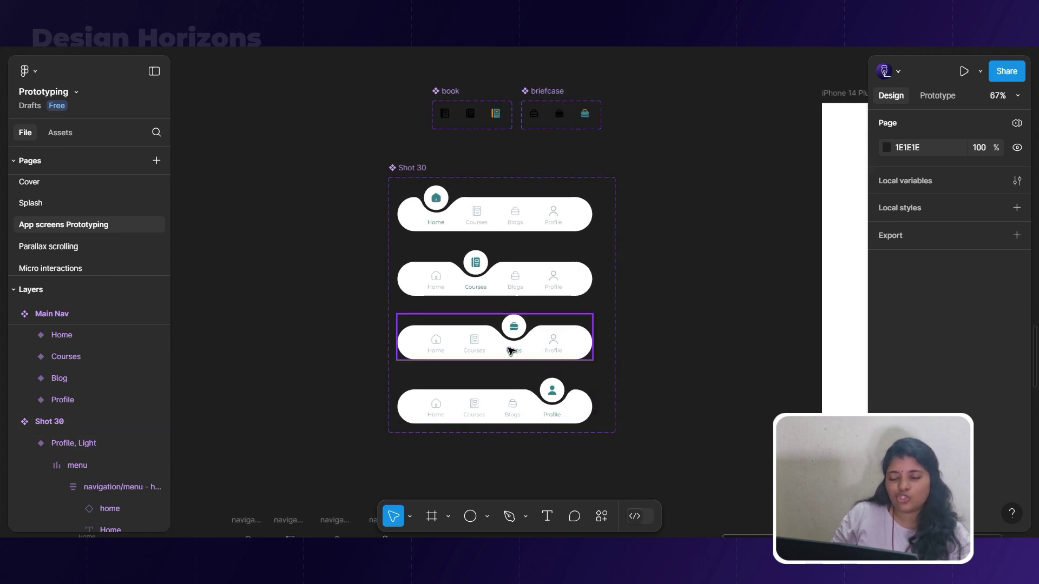
scroll(511, 350, up, 3)
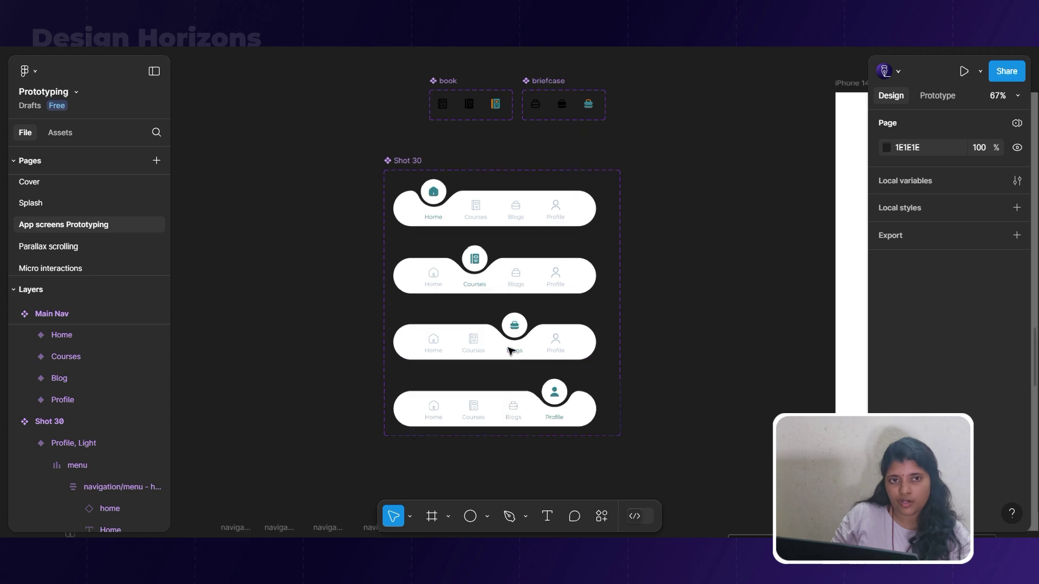
scroll(511, 351, up, 1)
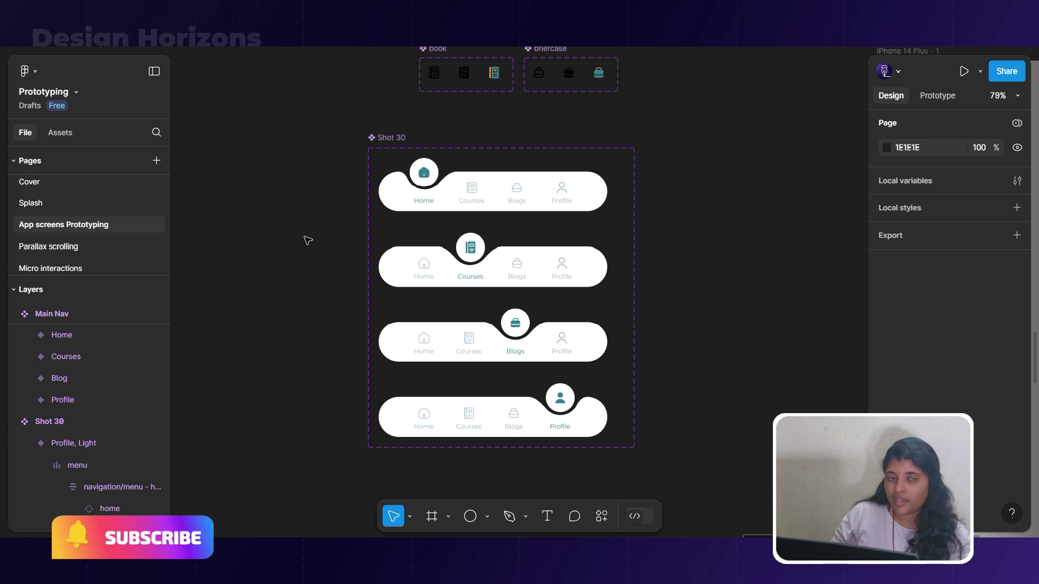
scroll(455, 206, up, 2)
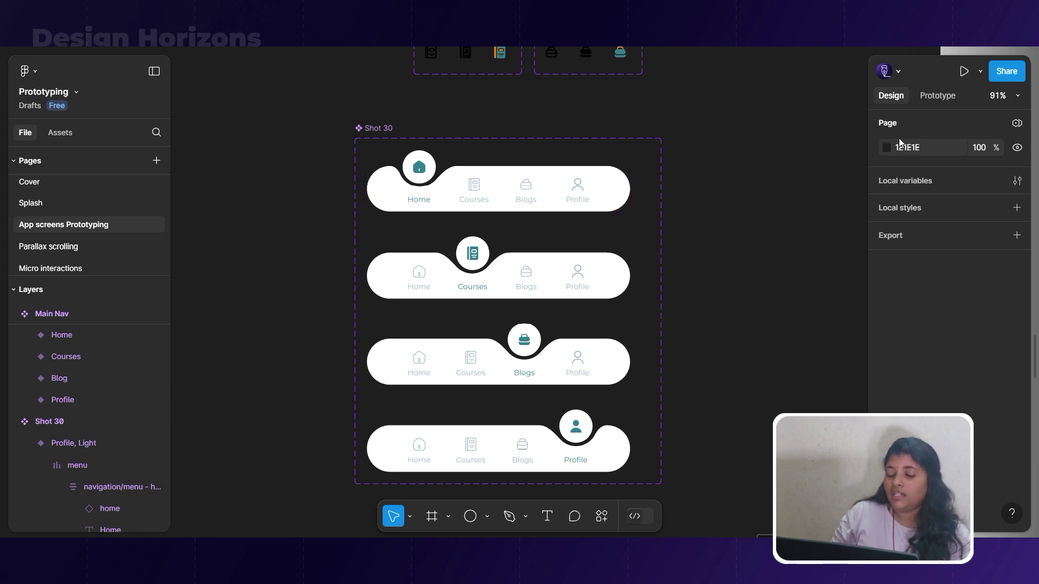
Link the top variant's Courses tab to the Courses-active second variant.
click(938, 95)
click(473, 198)
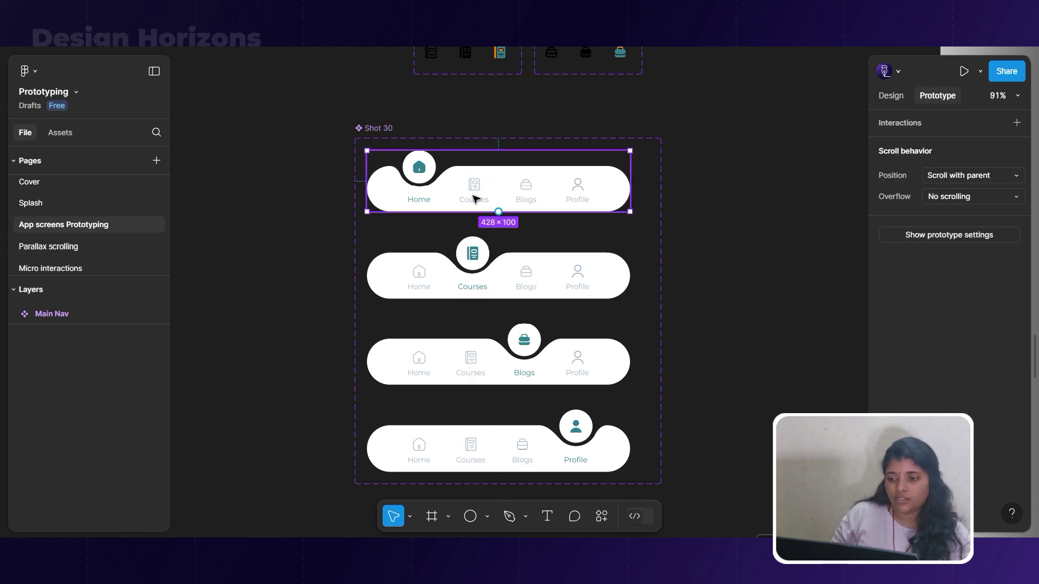
double_click(473, 198)
double_click(473, 199)
drag(476, 234, 476, 277)
click(634, 327)
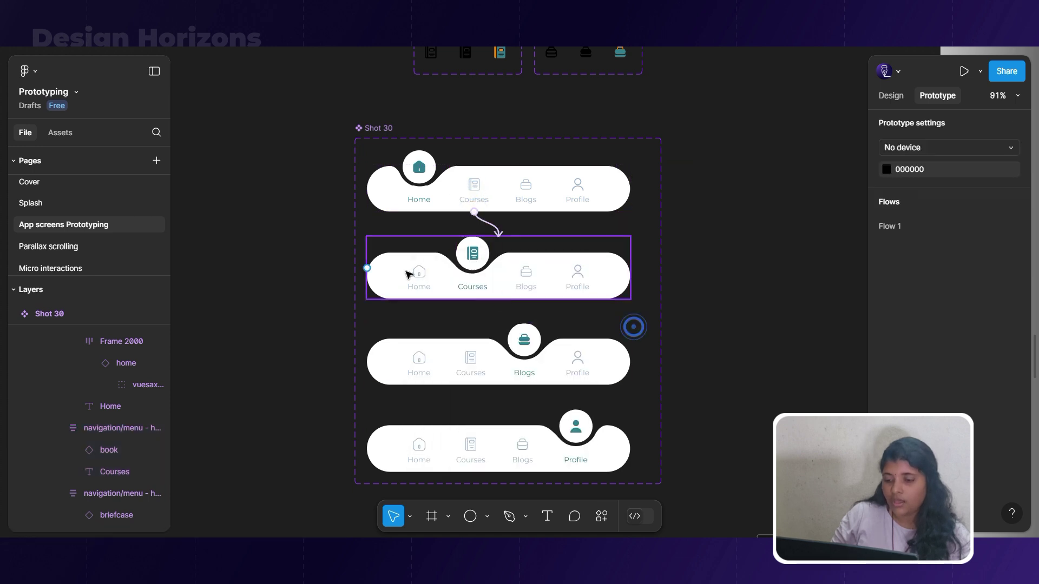
Link the Home tabs in variants 2, 3 and 4 to the Home-active top variant.
click(408, 274)
double_click(413, 271)
double_click(413, 272)
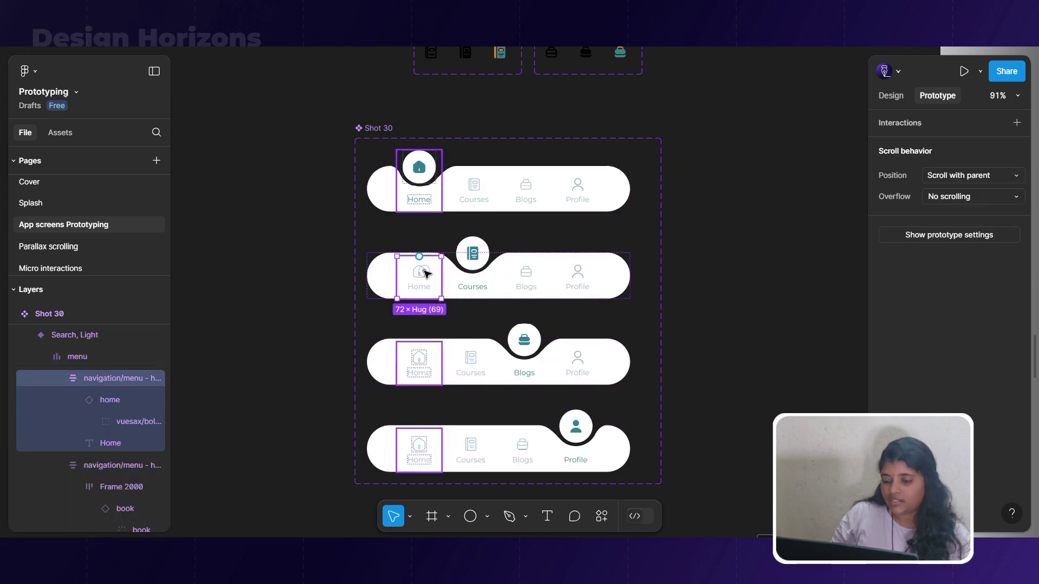
shift+click(419, 373)
shift+click(424, 441)
drag(419, 429, 420, 204)
Link the Courses tabs in variants 3 and 4 to the second variant.
click(597, 238)
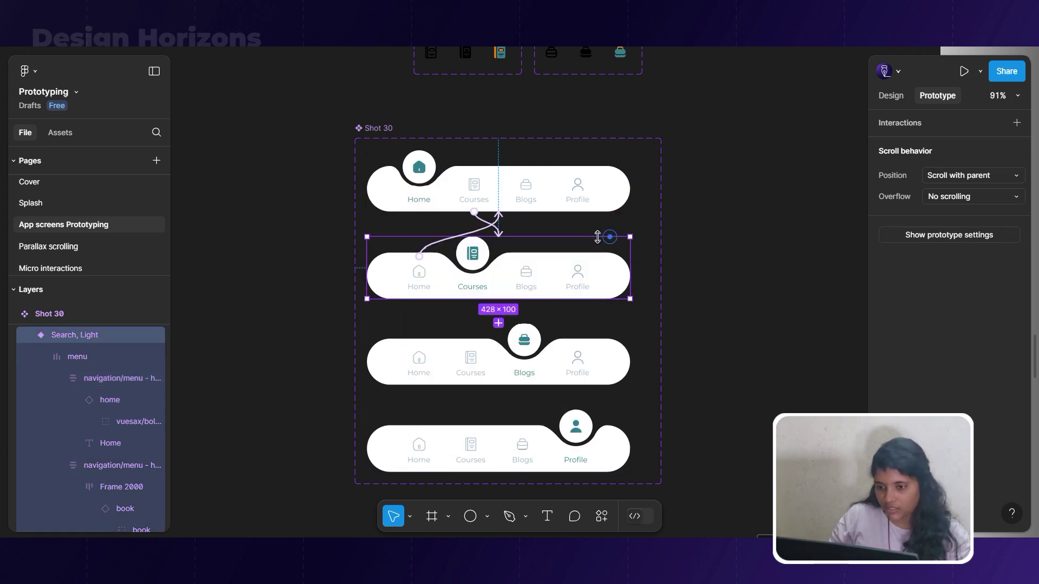
double_click(472, 368)
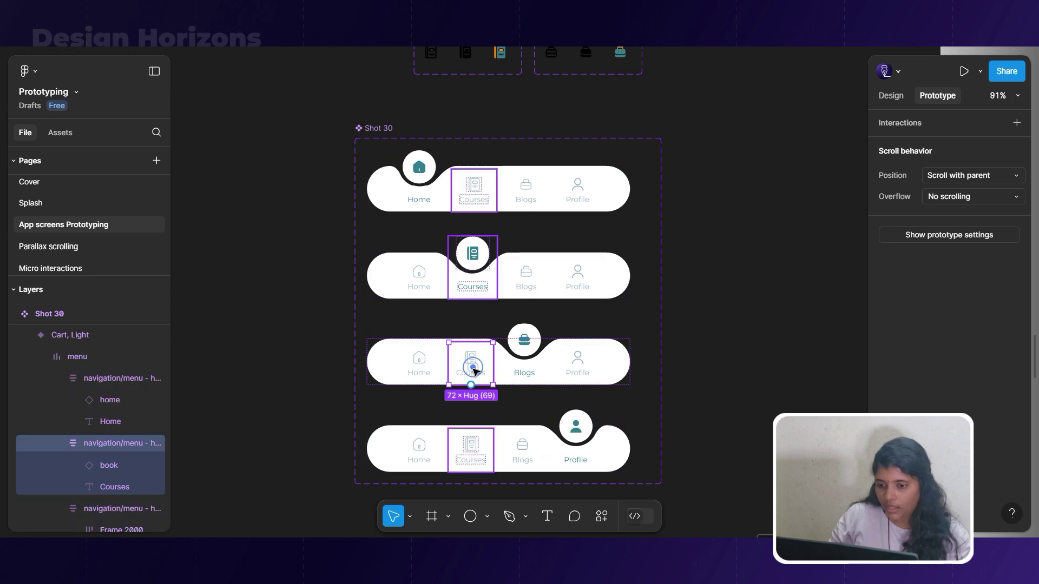
shift+click(471, 441)
drag(470, 430, 469, 288)
Link the Blogs tabs in variants 1, 2 and 4 to the Blogs-active third variant.
click(533, 189)
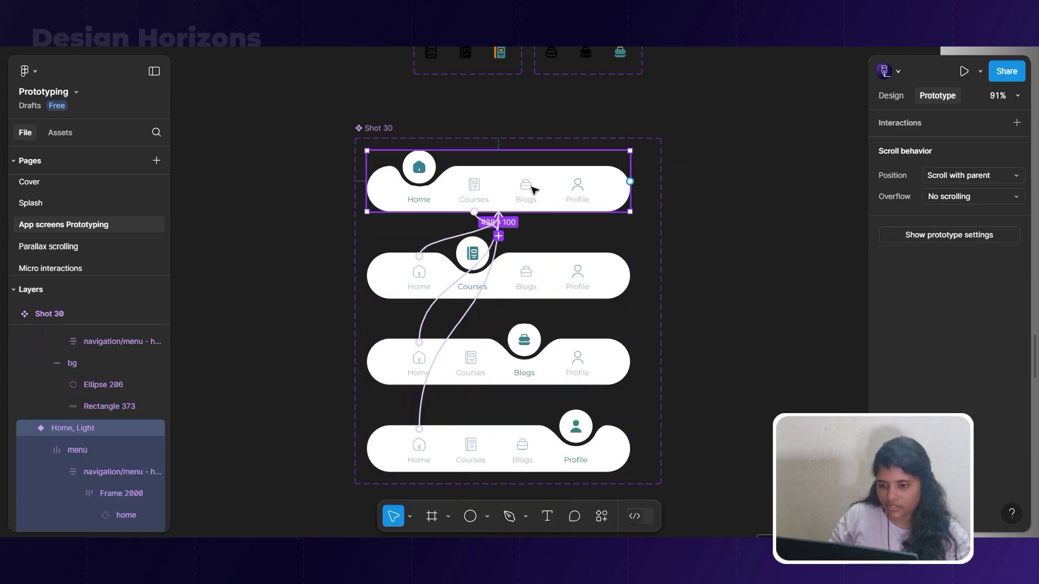
double_click(533, 189)
shift+click(528, 279)
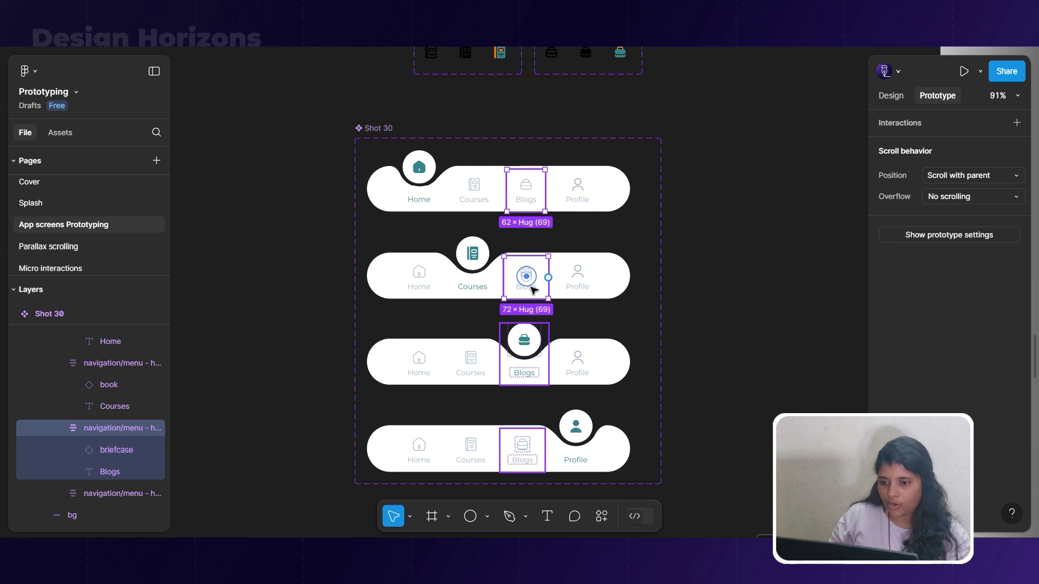
shift+click(520, 448)
drag(523, 429, 527, 370)
click(595, 423)
Link the Profile tabs in variants 1, 2 and 3 to the Profile-active fourth variant.
click(595, 367)
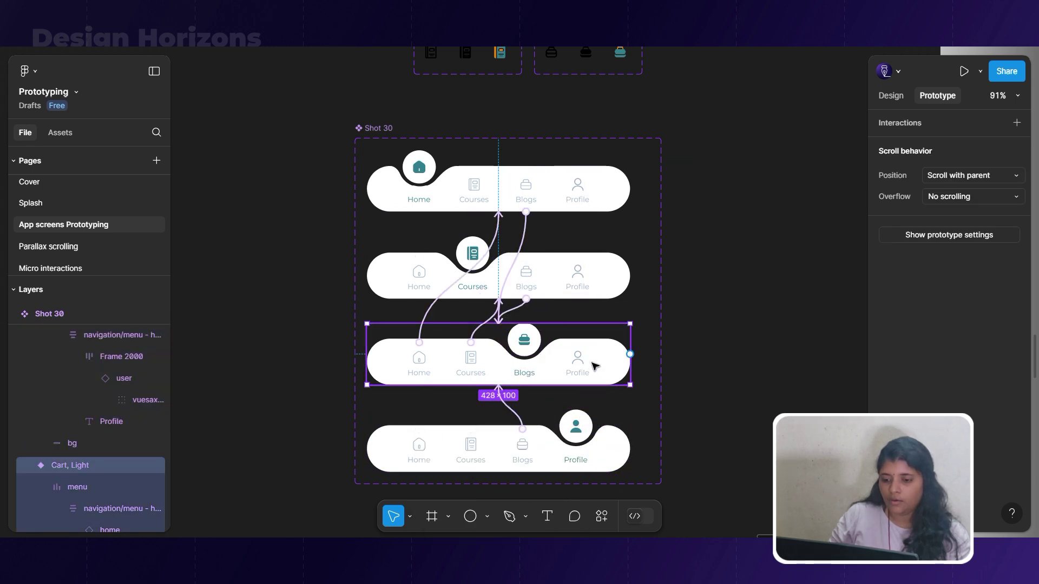
double_click(577, 357)
shift+click(587, 275)
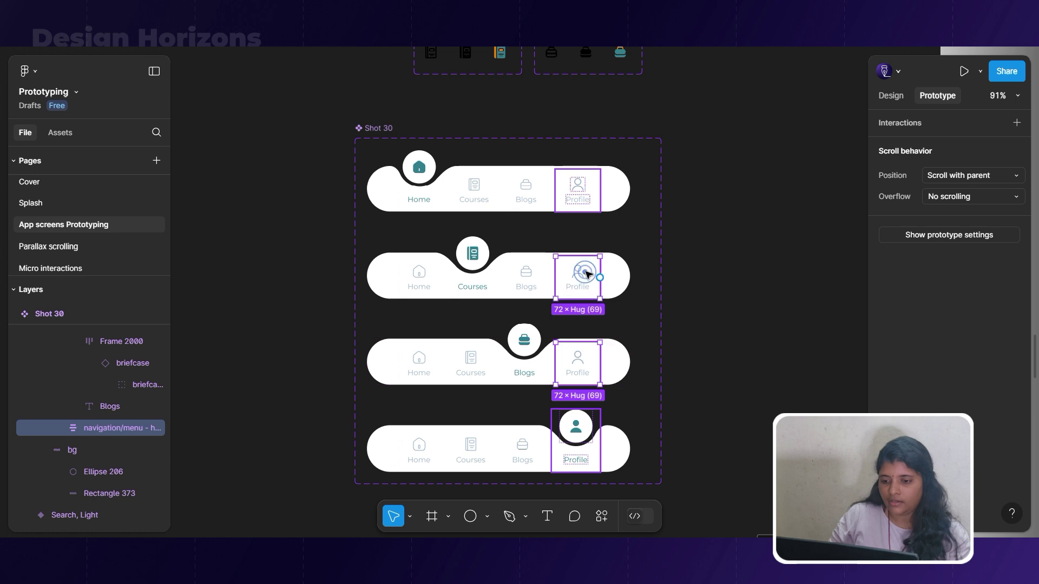
shift+click(568, 200)
drag(577, 212, 609, 451)
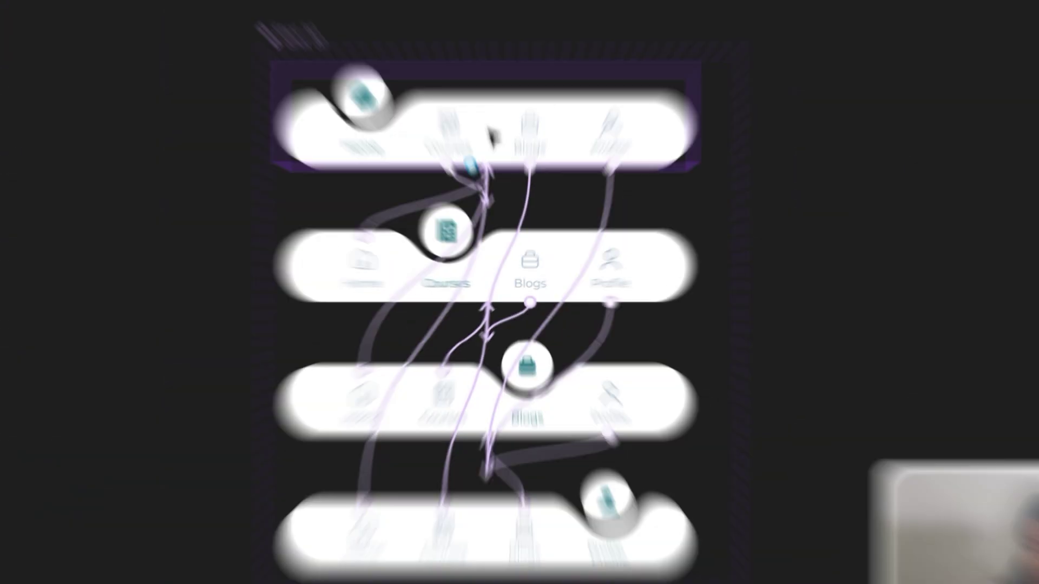
click(503, 189)
Paste the Shot 30 nav bar into HOME PAGE and align it to the bottom.
scroll(503, 205, down, 5)
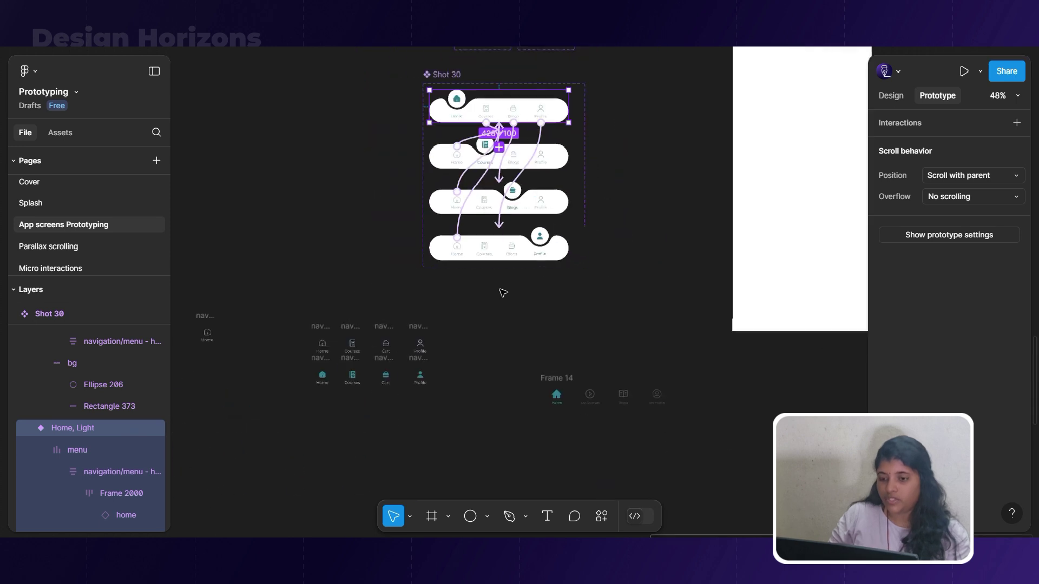
scroll(504, 206, up, 3)
click(492, 67)
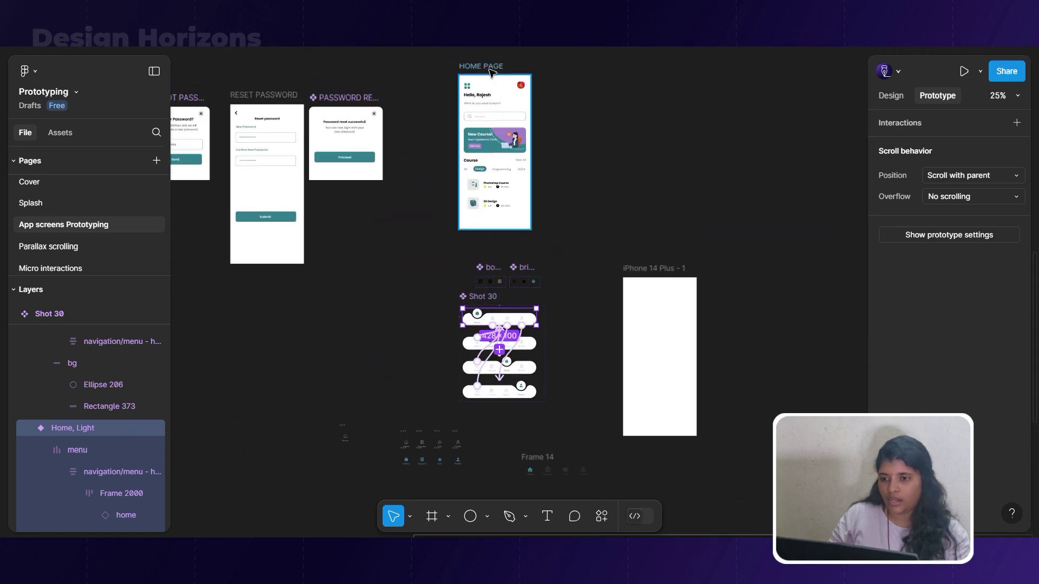
key(ctrl+v)
scroll(504, 207, up, 3)
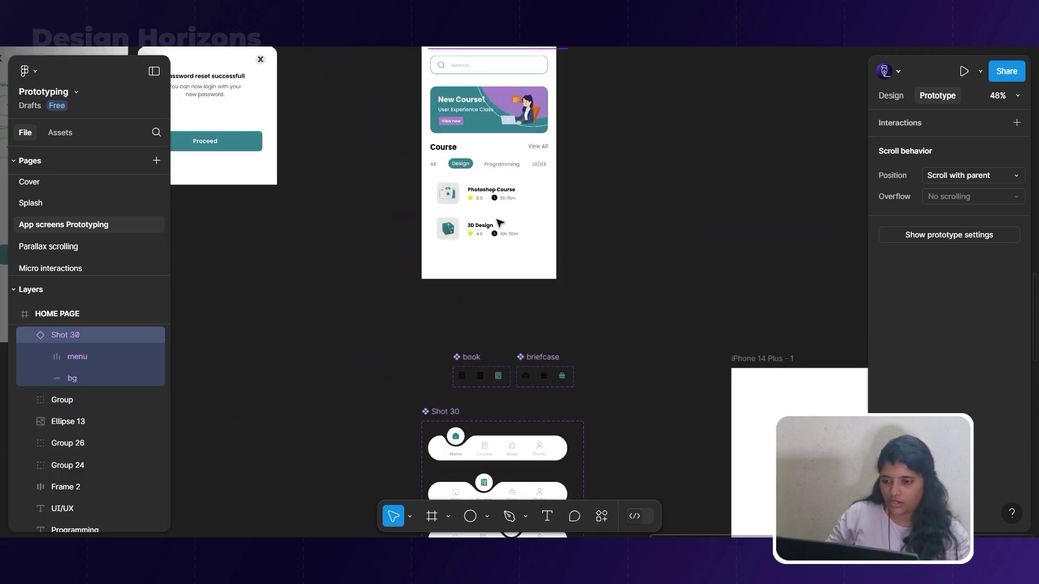
click(890, 96)
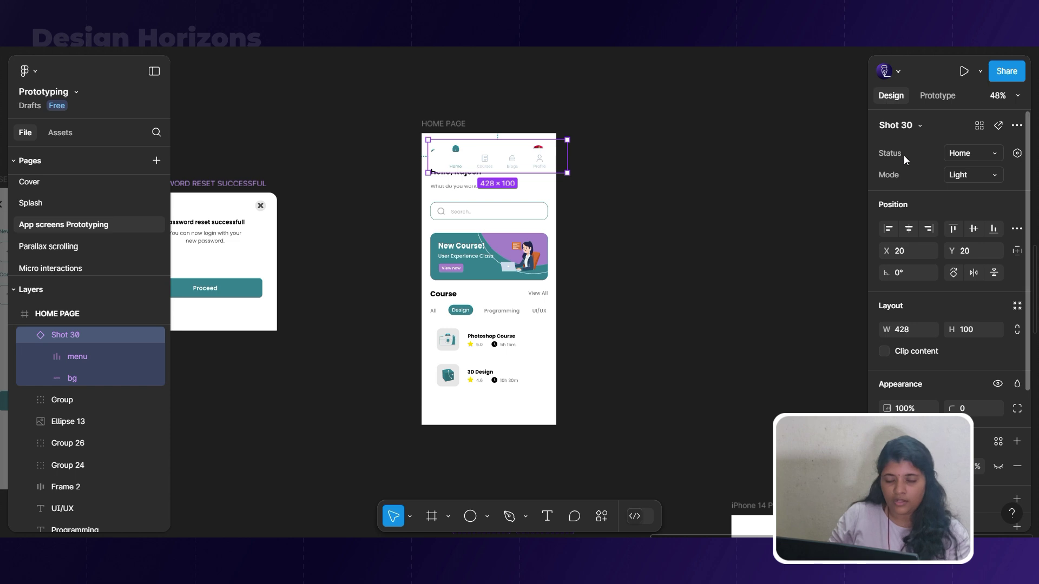
click(993, 228)
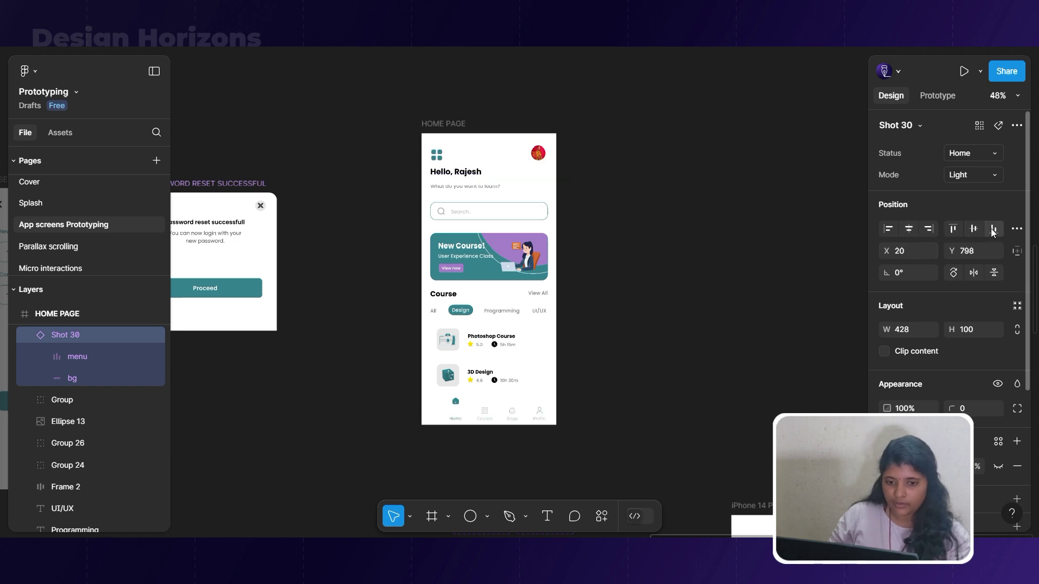
scroll(455, 422, up, 3)
scroll(455, 427, up, 3)
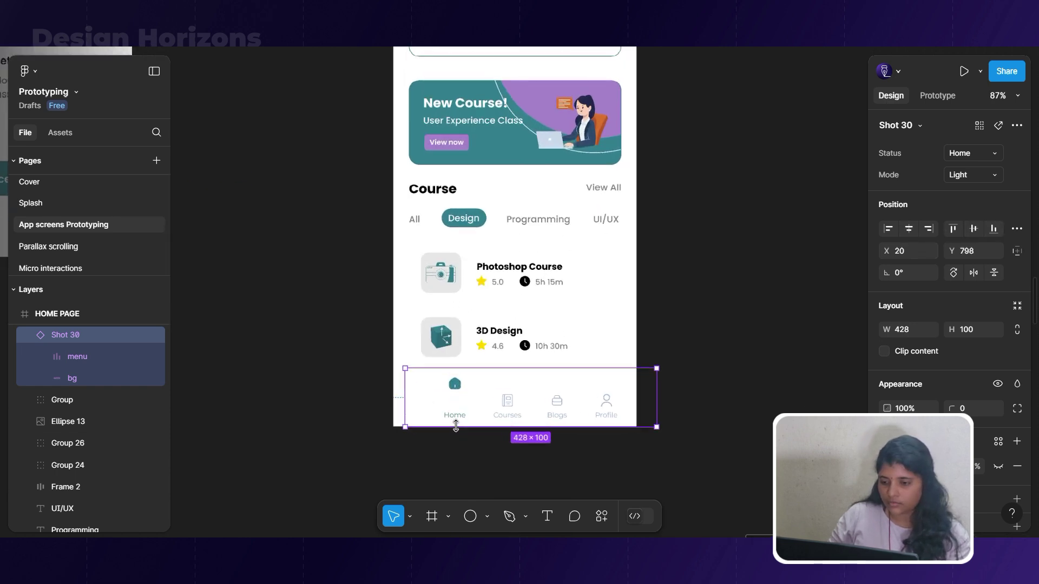
drag(561, 404, 585, 415)
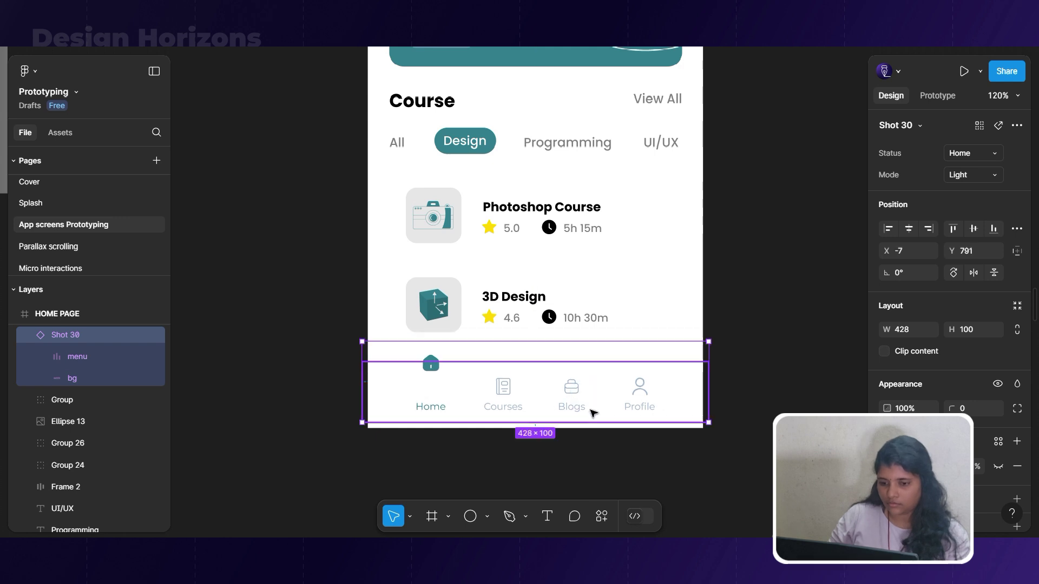
scroll(593, 411, down, 5)
Set the HOME PAGE frame width to 428.
click(550, 168)
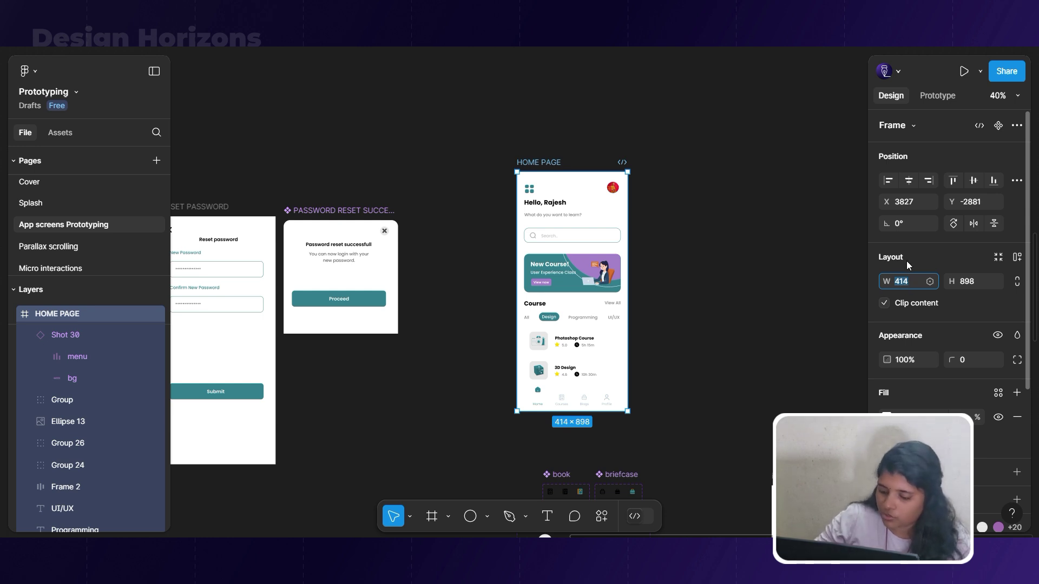
text(42)
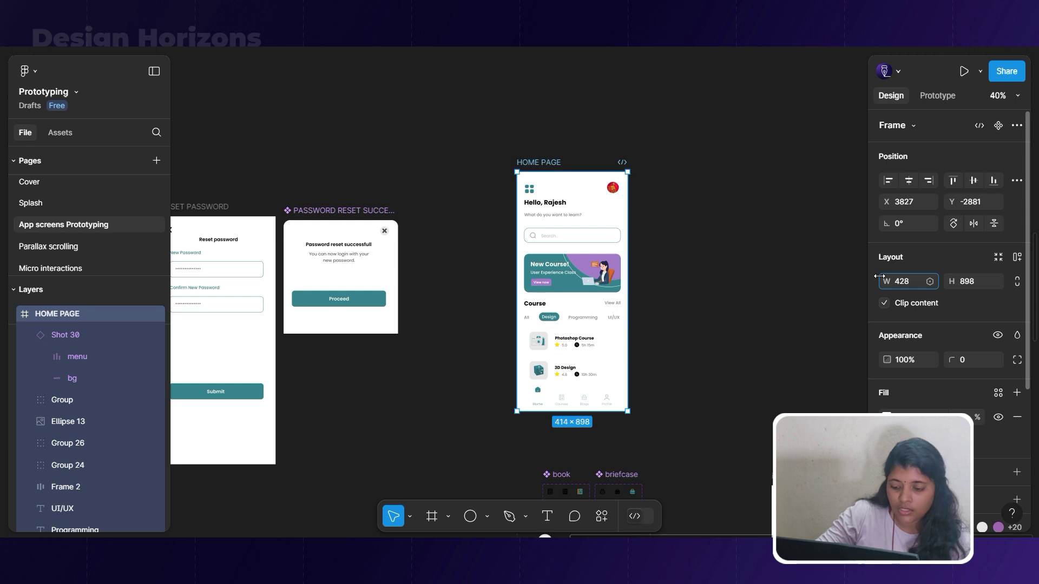
text(8)
key(Return)
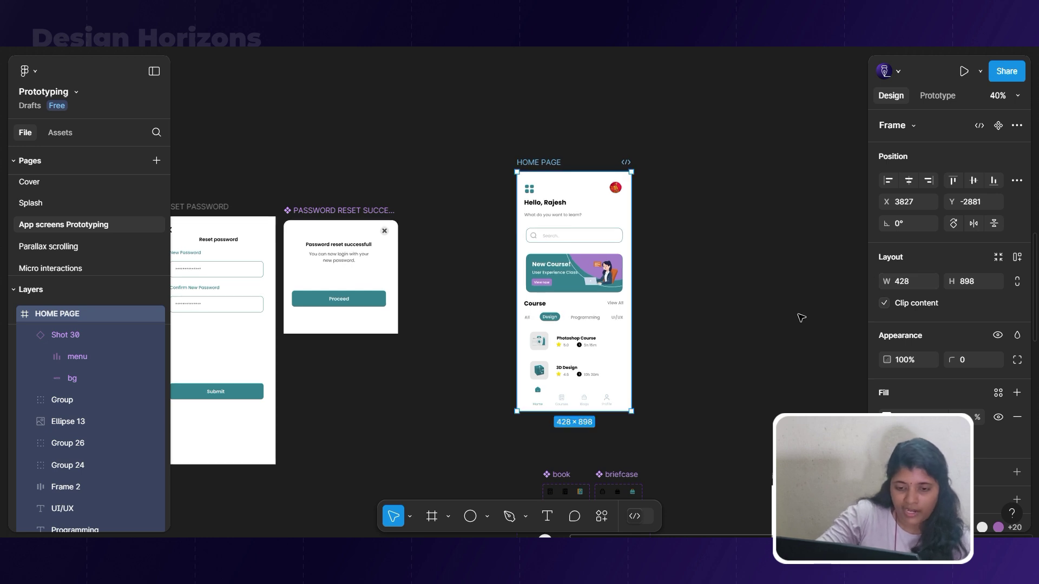
scroll(562, 446, up, 5)
click(619, 370)
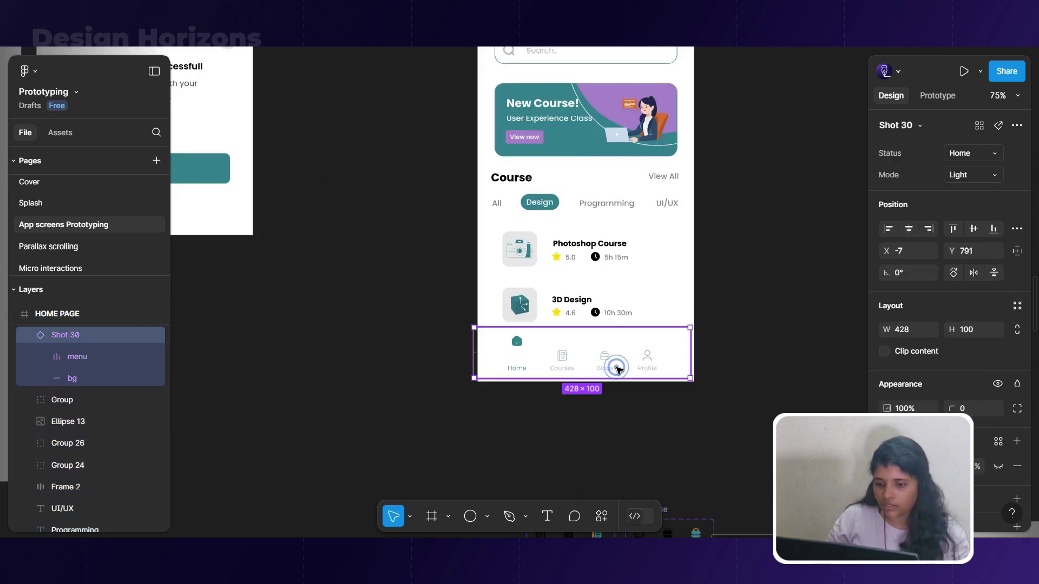
Change the HOME PAGE background fill to the very pale blue F5FBFF.
scroll(601, 409, down, 5)
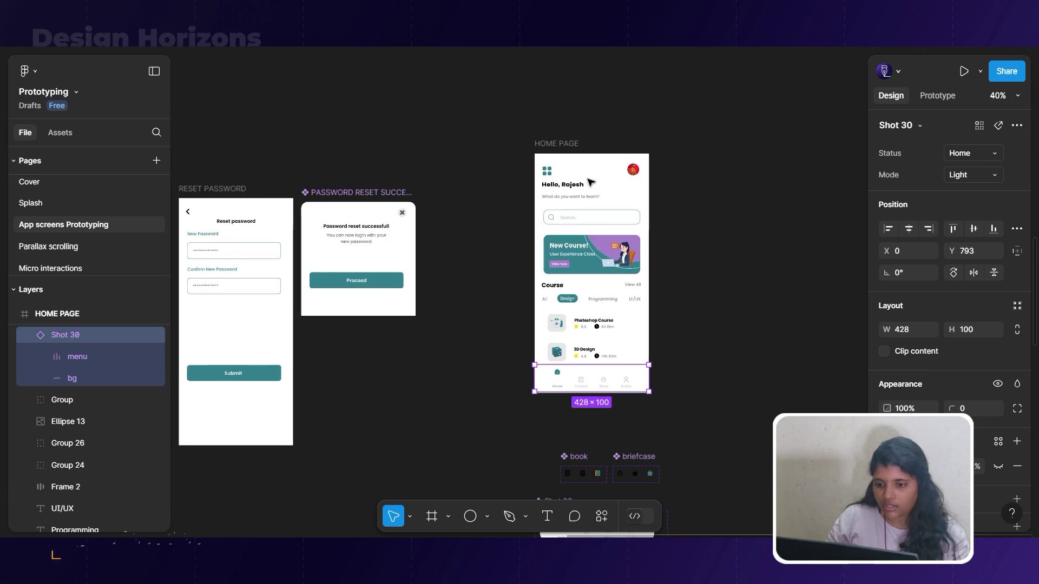
click(557, 144)
scroll(920, 325, down, 3)
click(886, 282)
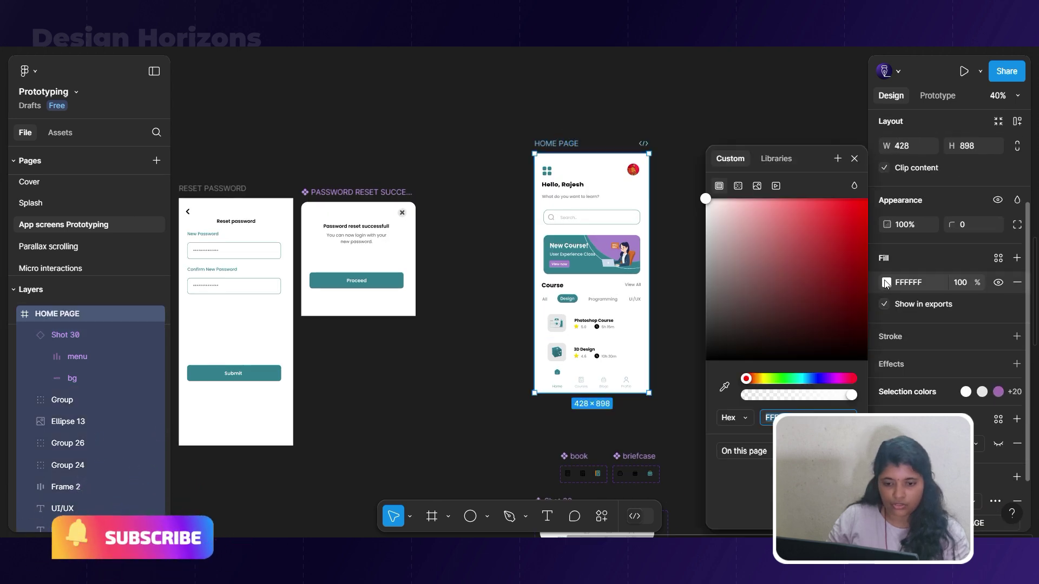
click(805, 378)
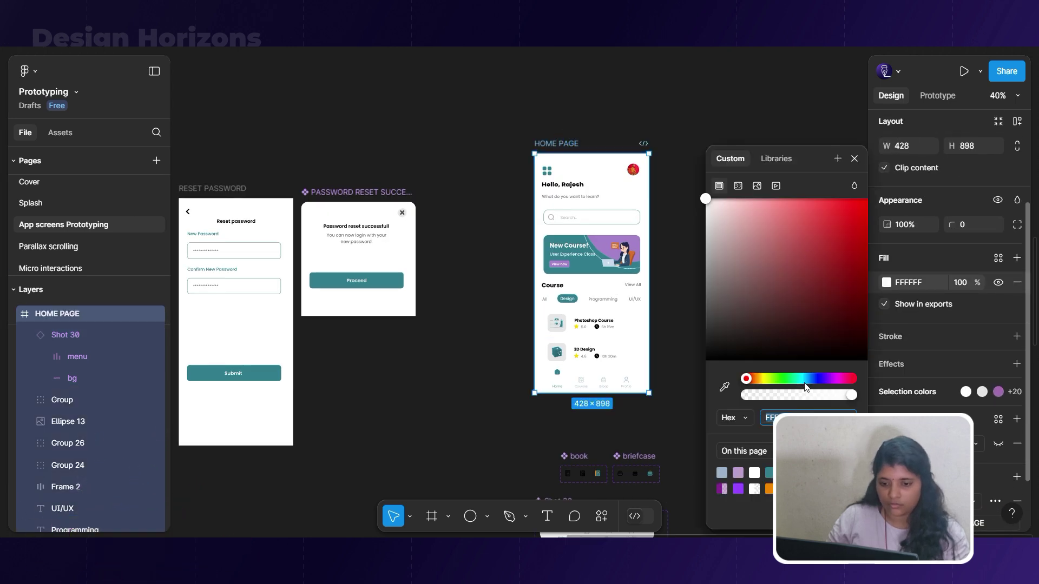
click(711, 199)
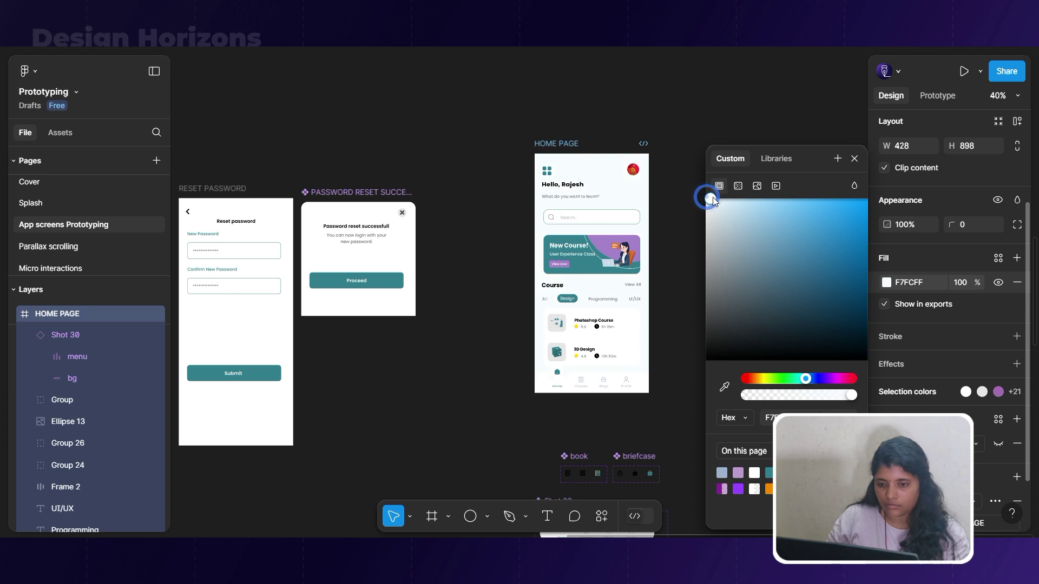
scroll(595, 373, up, 5)
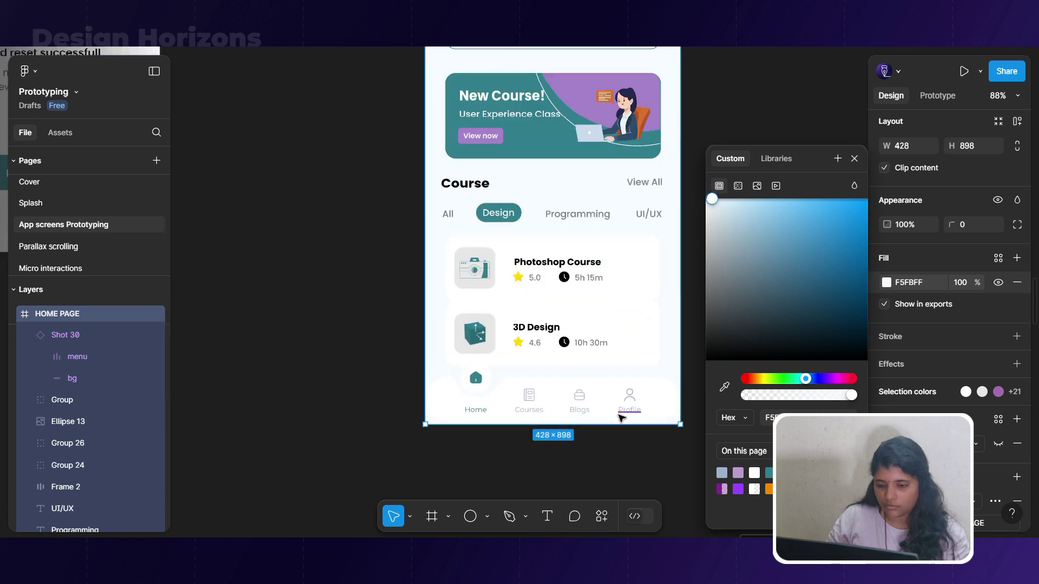
scroll(362, 448, down, 3)
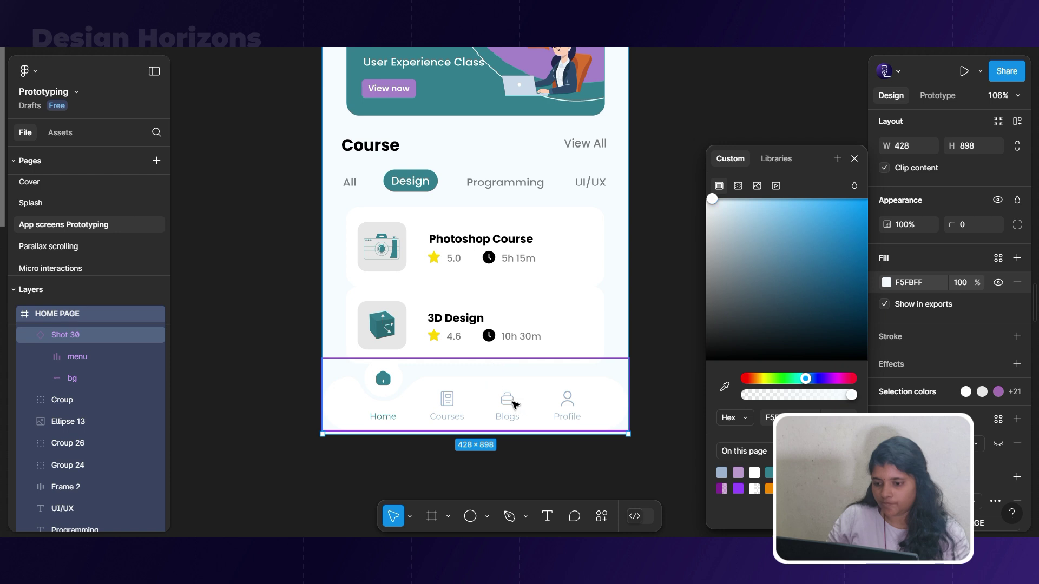
Nudge the Shot 30 nav bar back into place at the screen bottom.
click(514, 405)
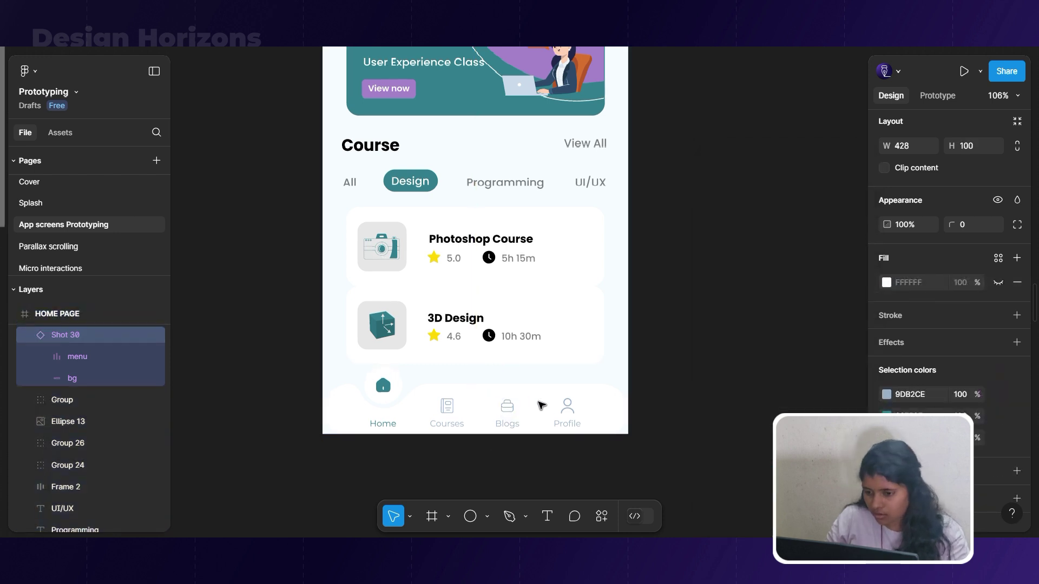
drag(540, 403, 541, 405)
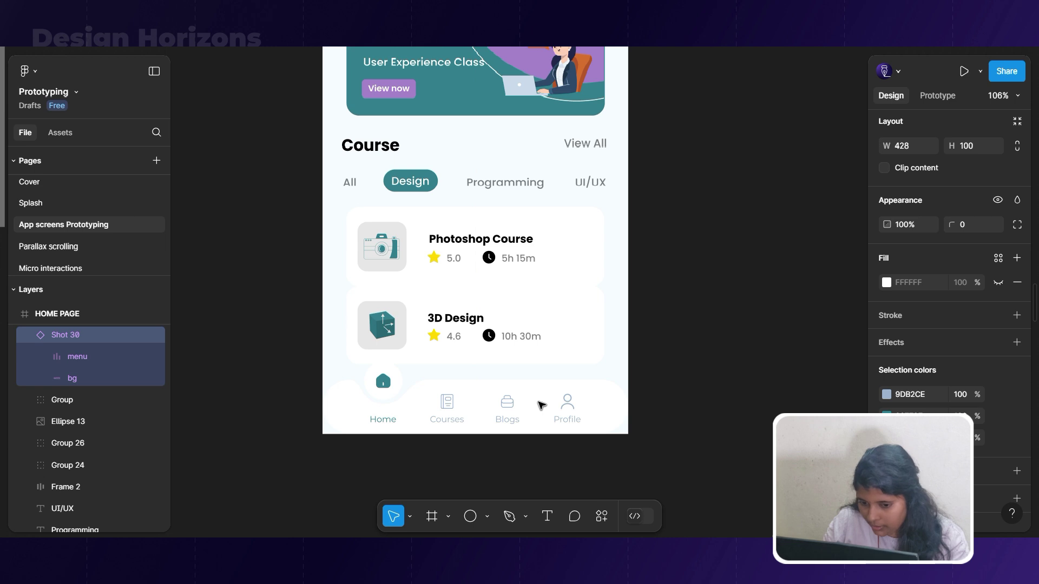
scroll(540, 360, down, 5)
scroll(595, 378, down, 2)
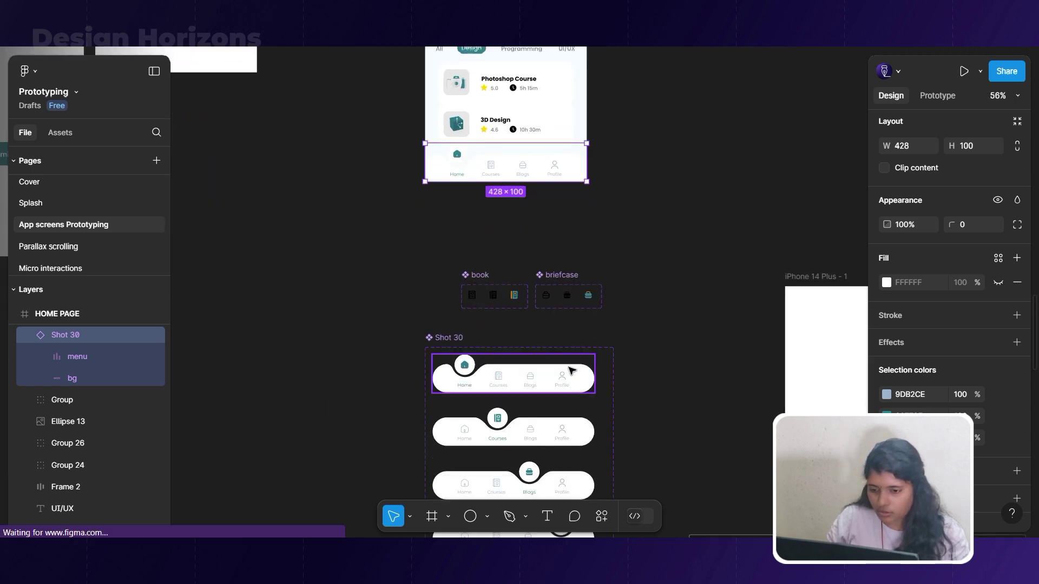
Give the Home, Light nav variant a light blue A1D8FF drop shadow at 41% opacity.
click(572, 370)
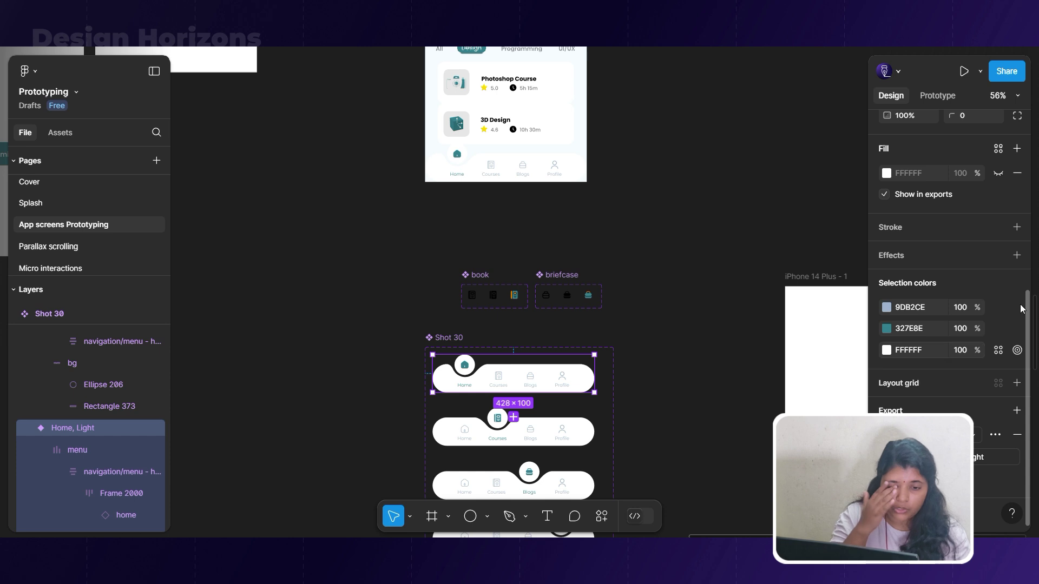
click(1015, 256)
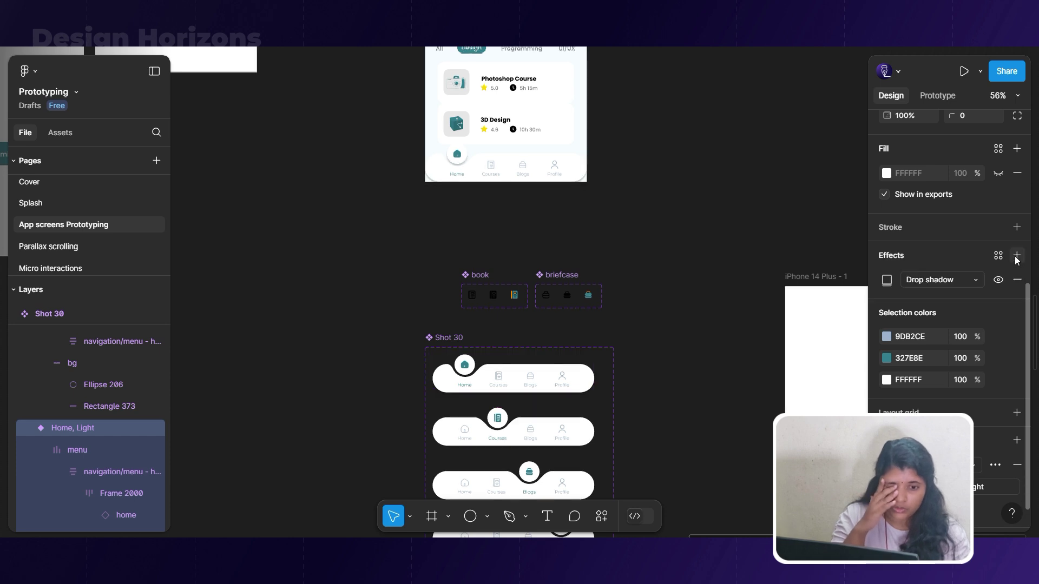
click(901, 280)
click(887, 284)
click(887, 284)
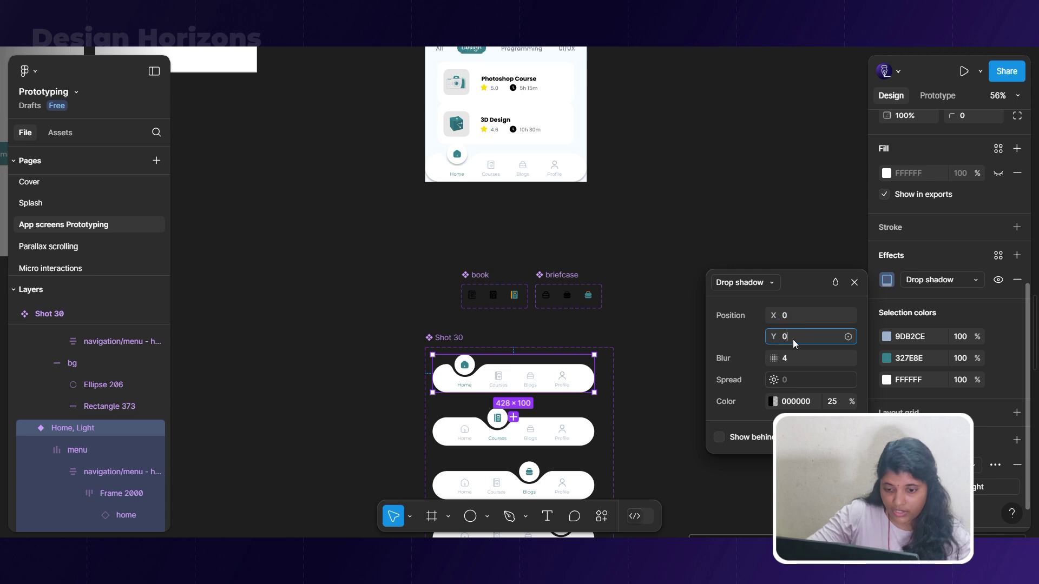
click(773, 402)
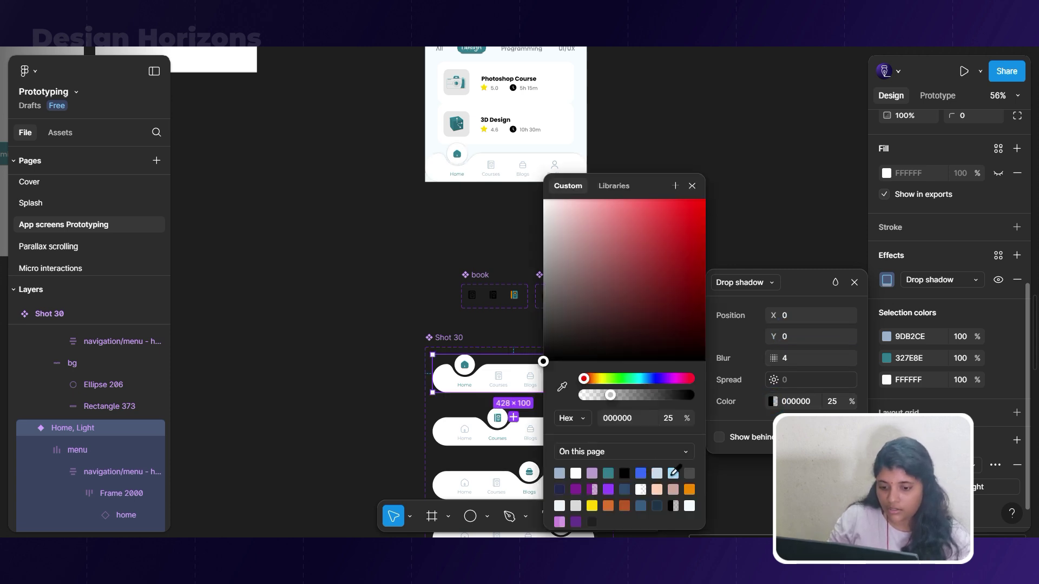
click(674, 474)
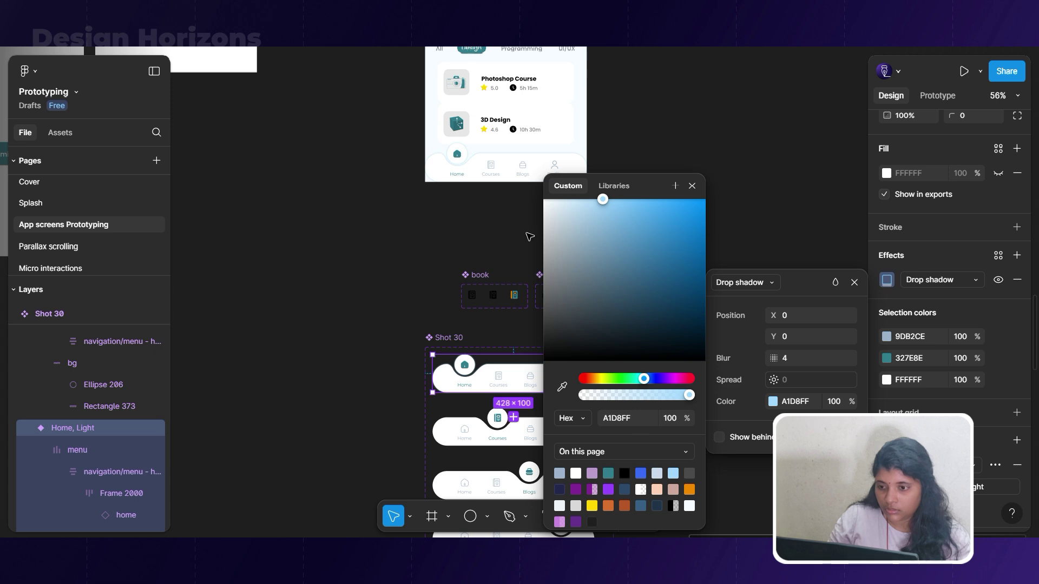
scroll(566, 103, up, 3)
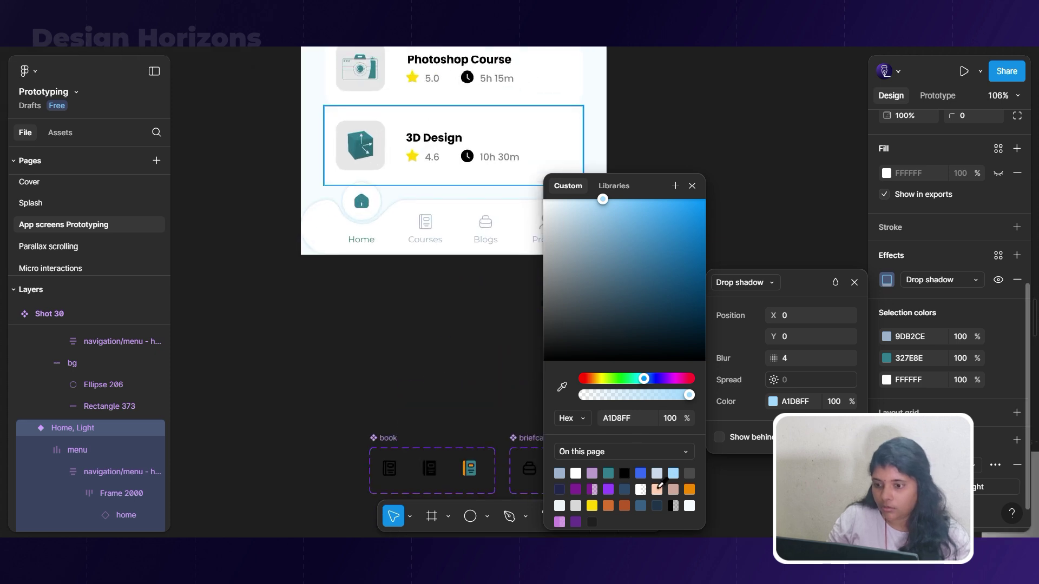
click(642, 473)
click(670, 475)
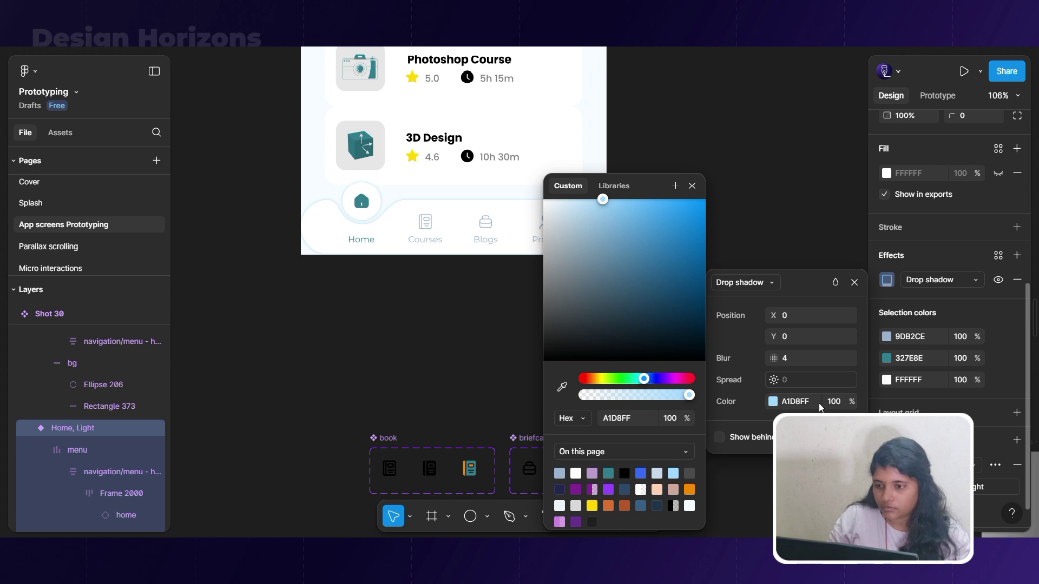
drag(823, 403, 799, 404)
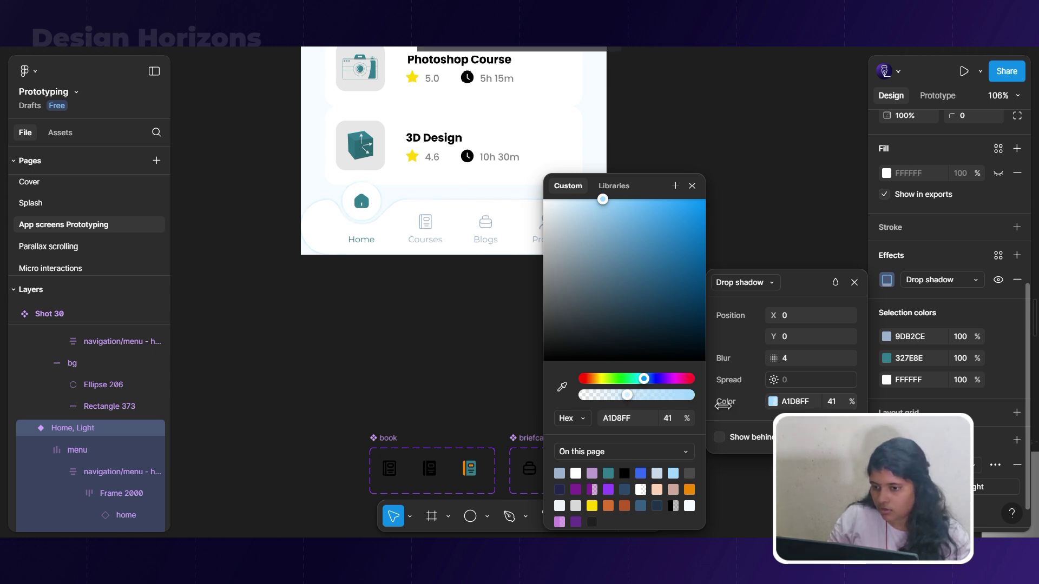
click(757, 169)
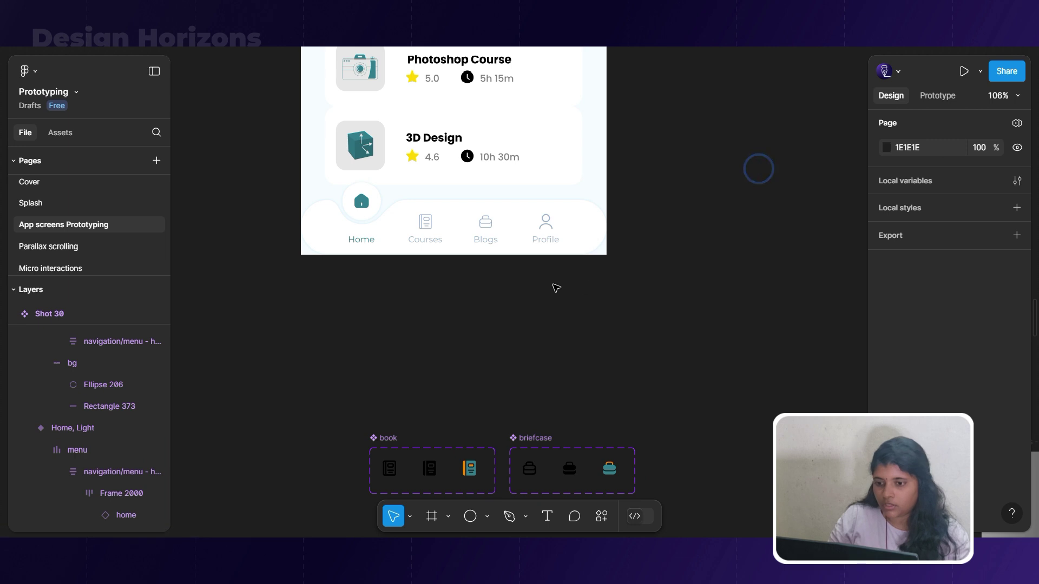
Nudge the home page's nav bar slightly downward.
click(540, 238)
drag(535, 239, 538, 244)
scroll(538, 246, down, 15)
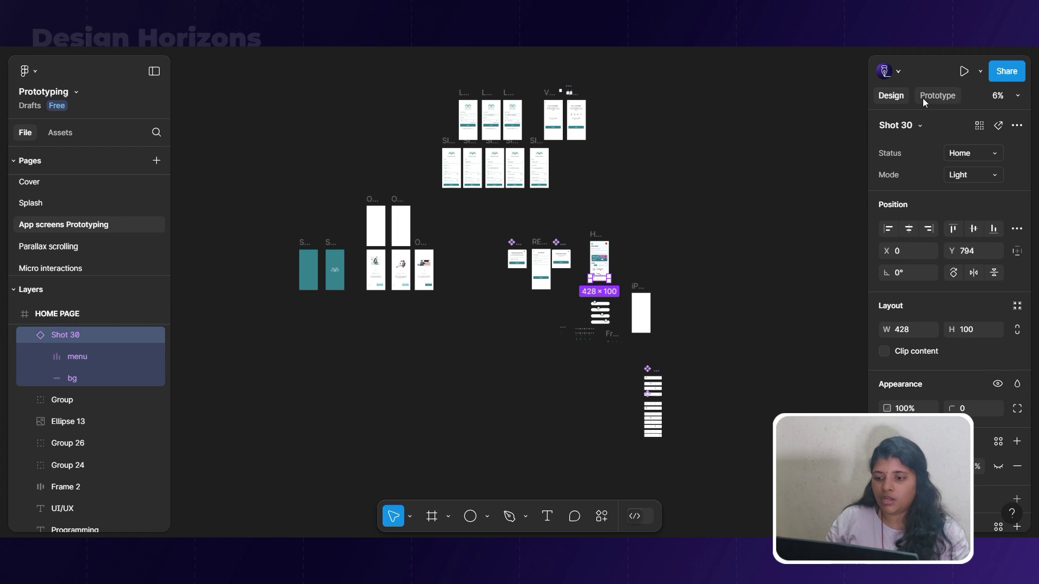
Play Flow 1 and advance through the three onboarding screens to the login screen.
click(923, 98)
click(289, 259)
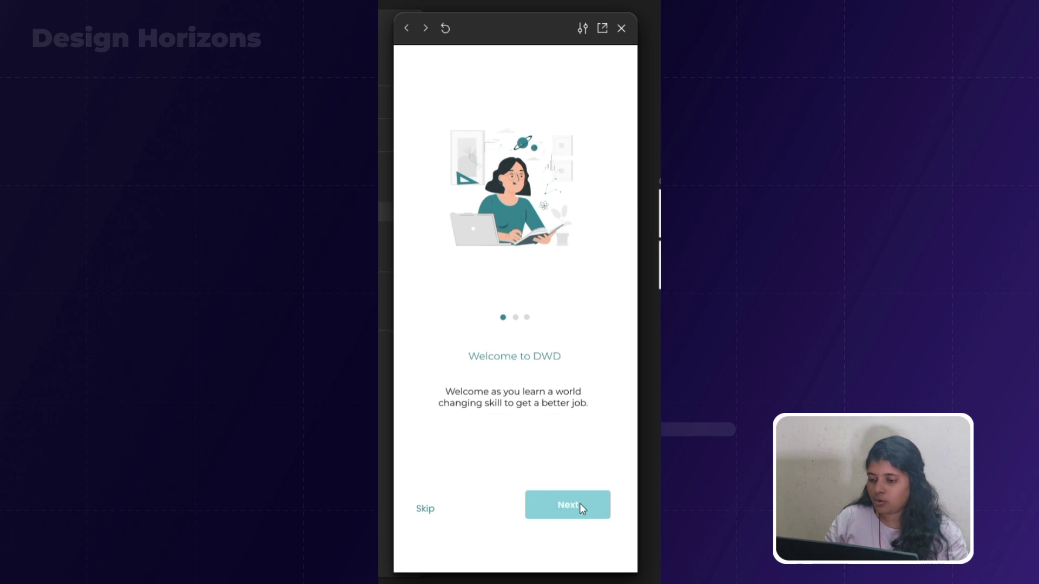
click(579, 503)
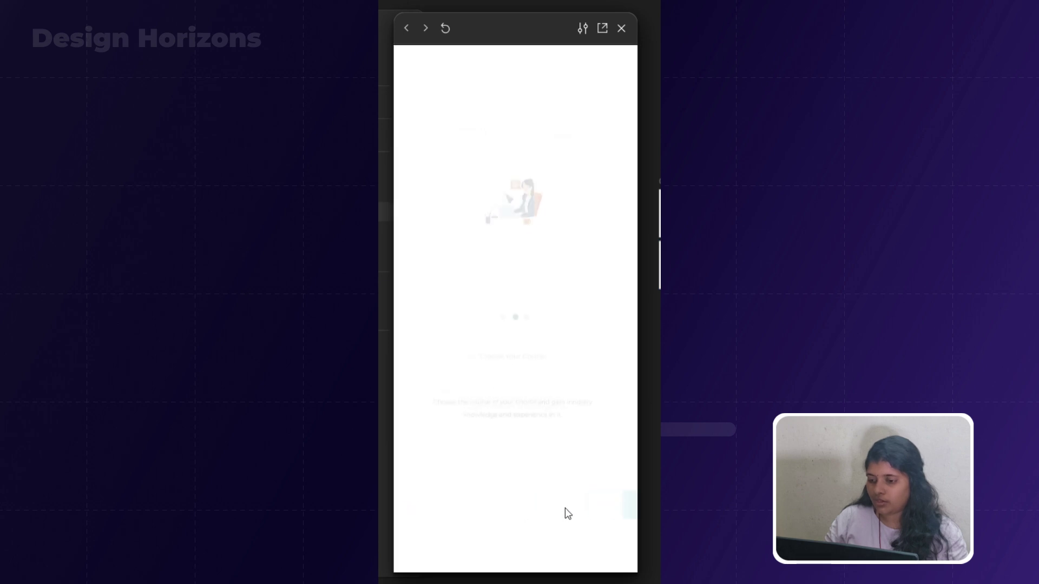
click(565, 509)
click(569, 506)
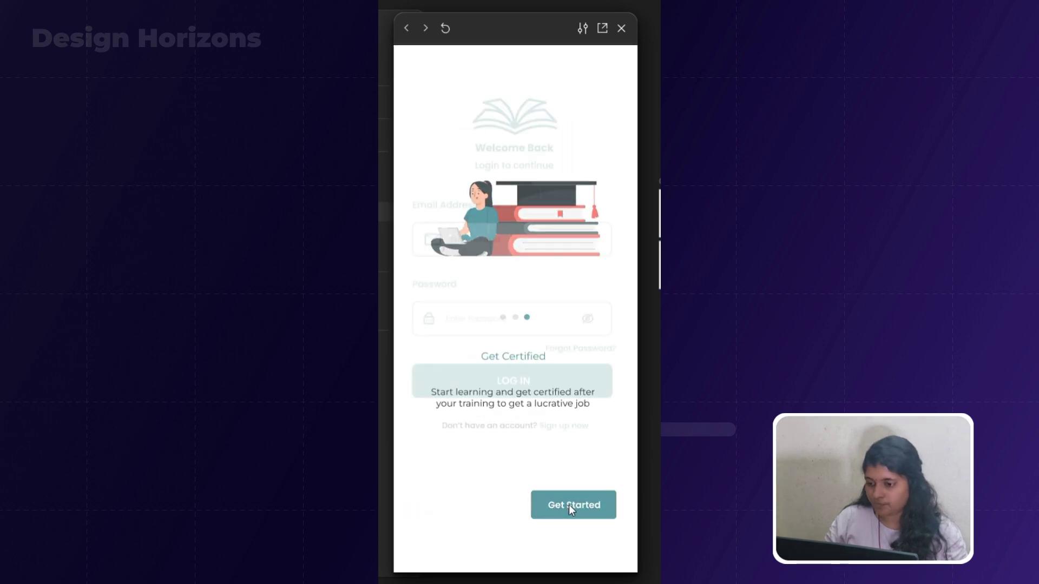
Log in, submit the verification code, and tap Home in the bottom navigation.
click(504, 241)
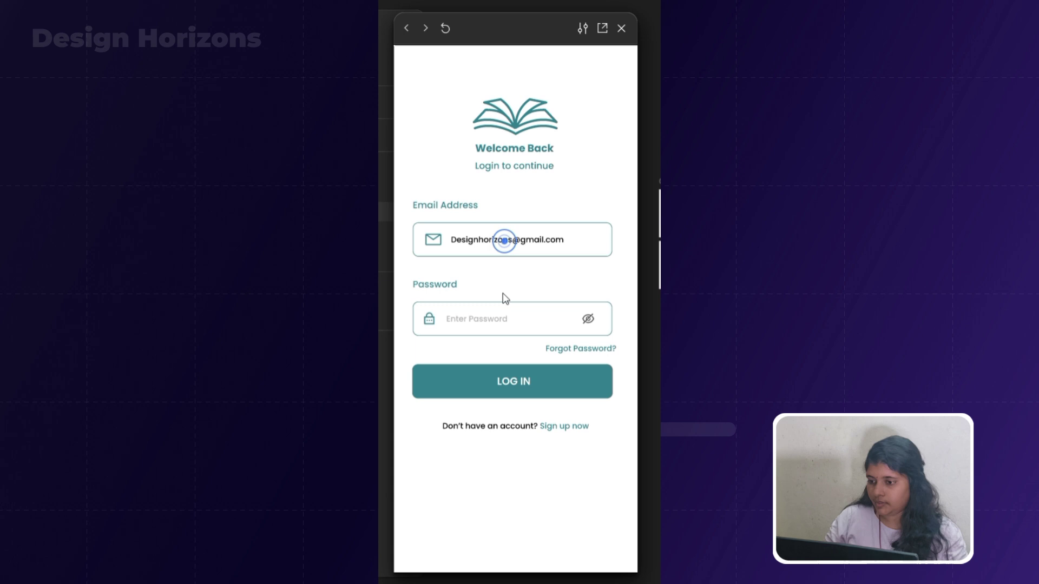
click(502, 323)
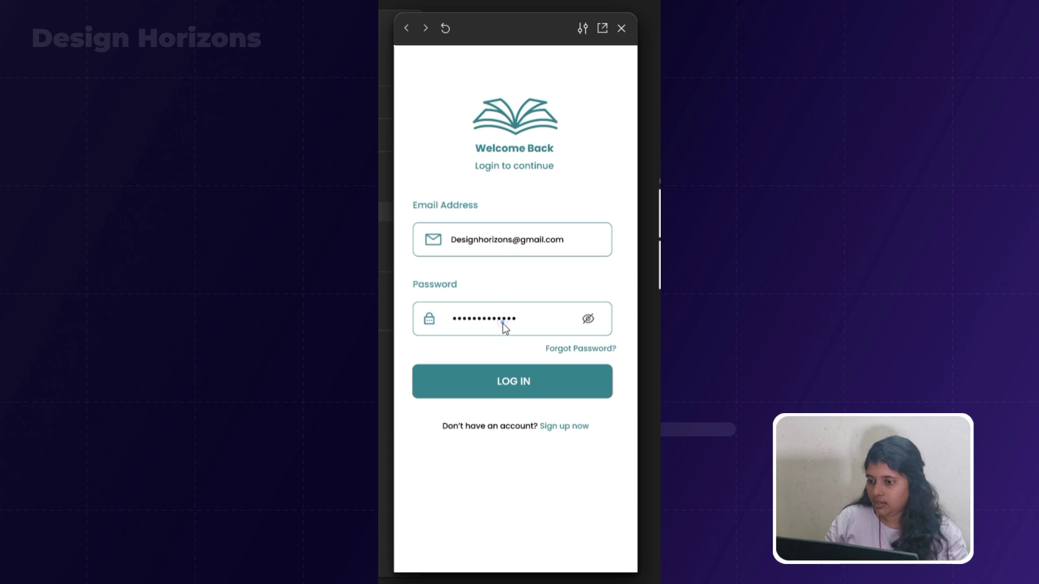
click(502, 385)
click(483, 238)
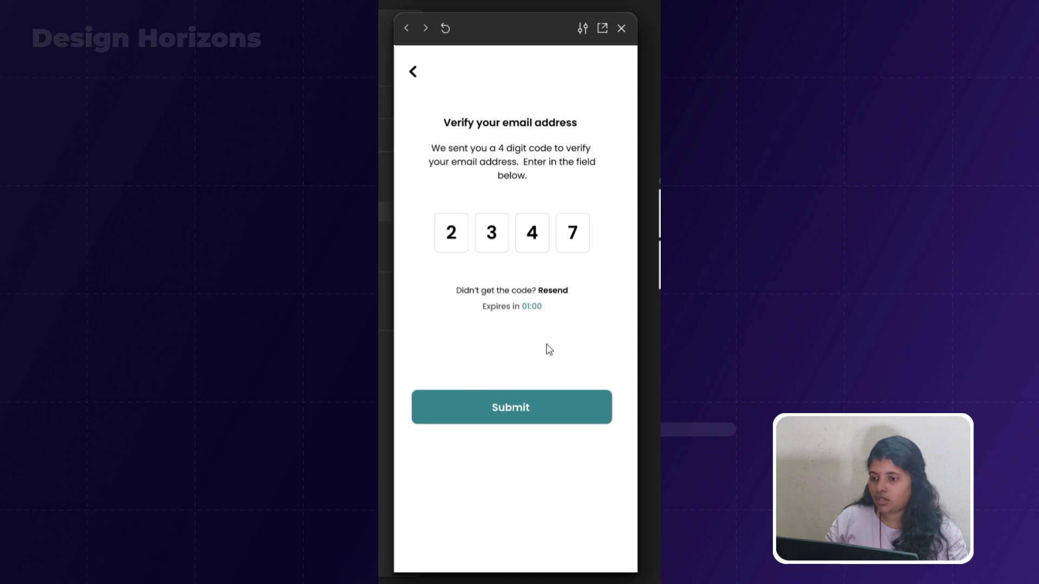
click(542, 407)
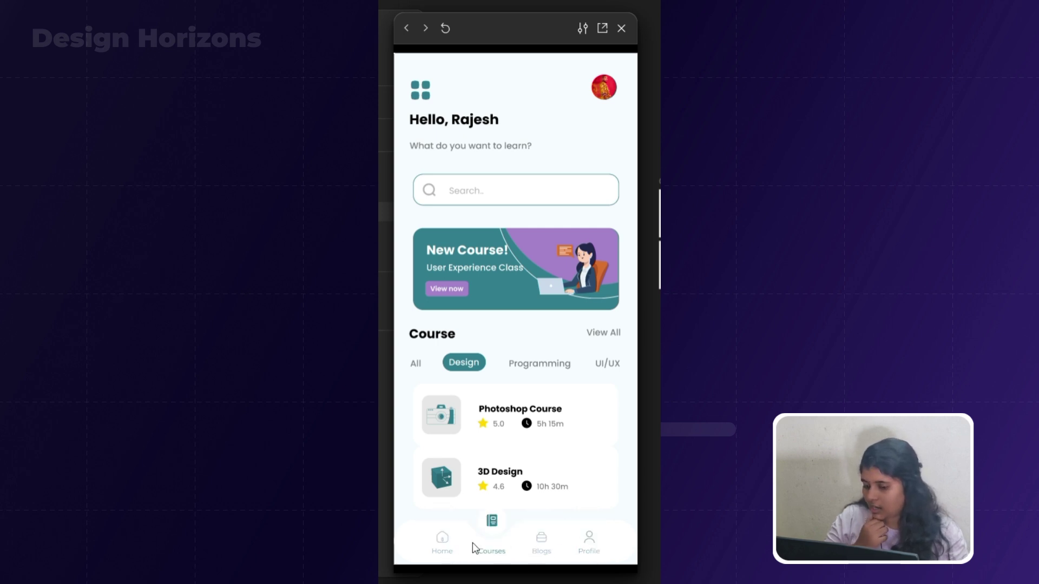
click(442, 544)
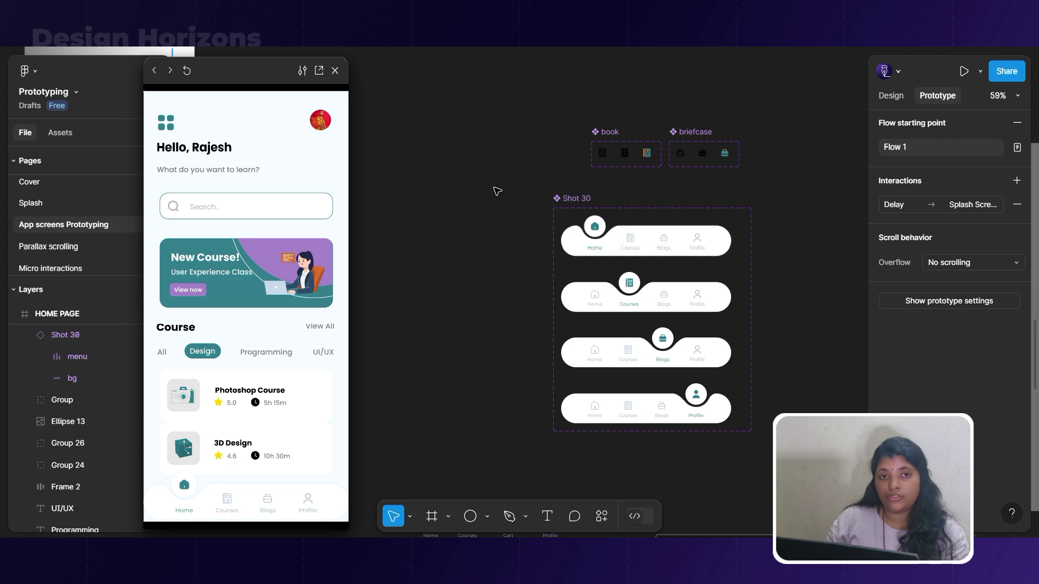
Extend the Shot 30 component set about 50 px downward.
click(572, 198)
drag(643, 432, 644, 459)
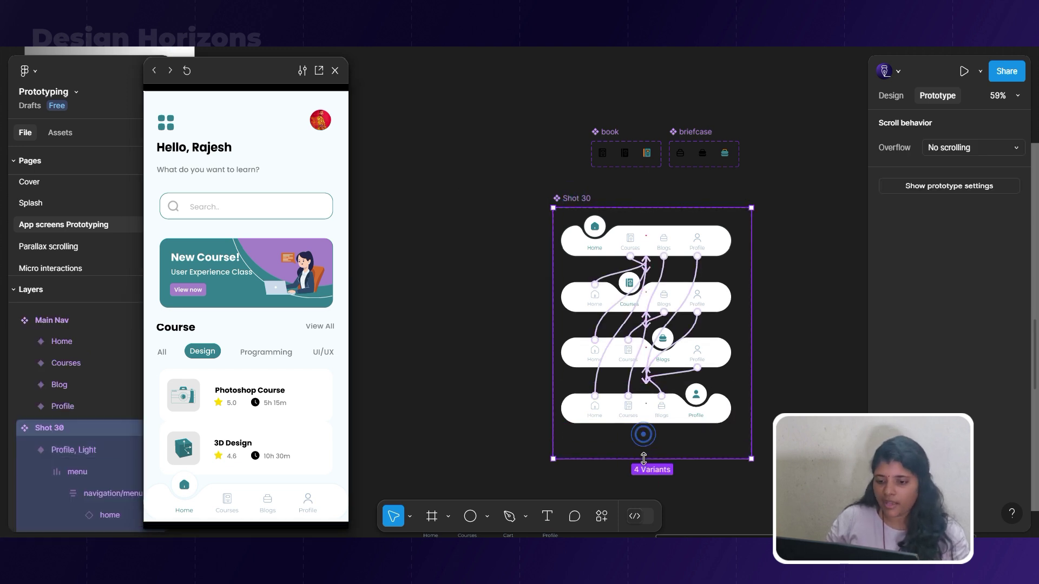
scroll(643, 443, down, 5)
scroll(638, 411, down, 5)
scroll(649, 364, up, 2)
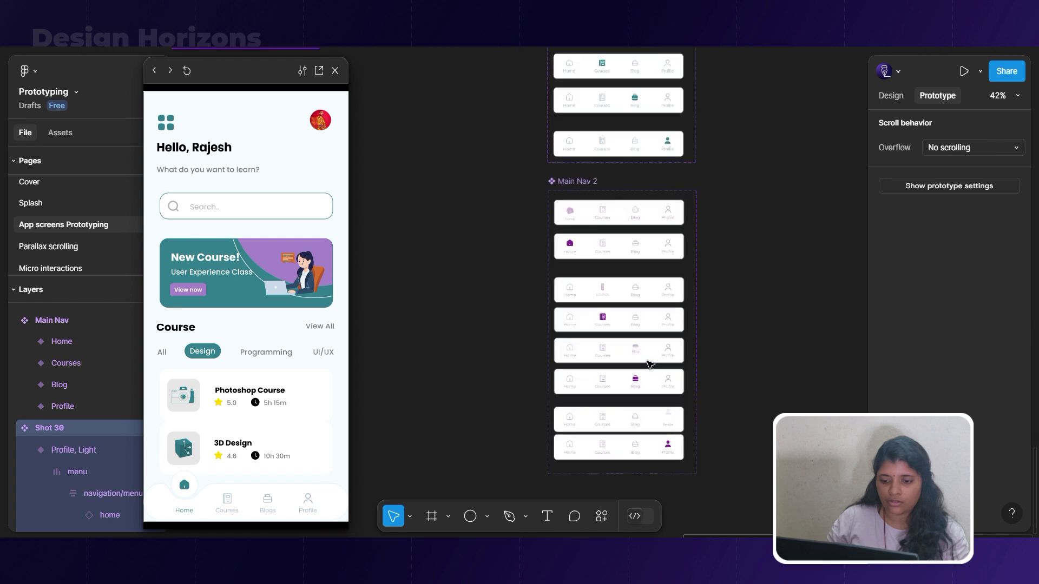
scroll(649, 363, up, 3)
scroll(592, 239, up, 3)
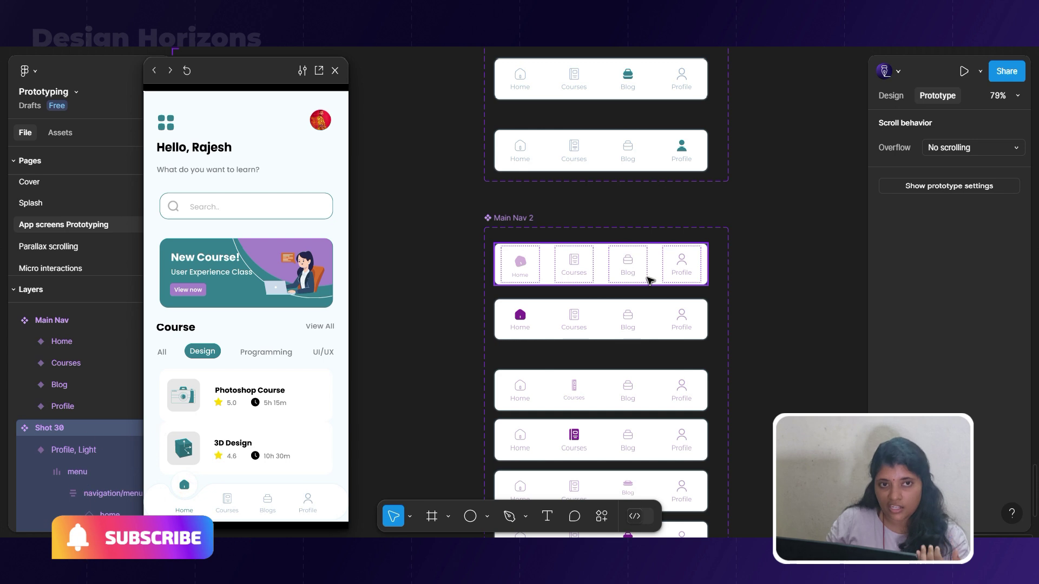
scroll(688, 261, down, 6)
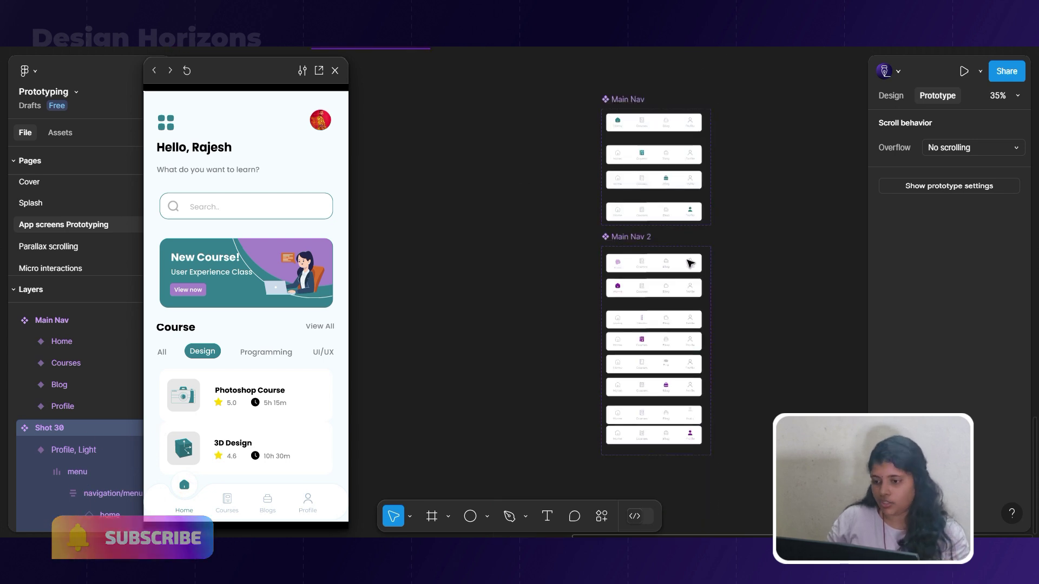
scroll(628, 225, up, 5)
scroll(498, 221, up, 3)
scroll(508, 210, up, 3)
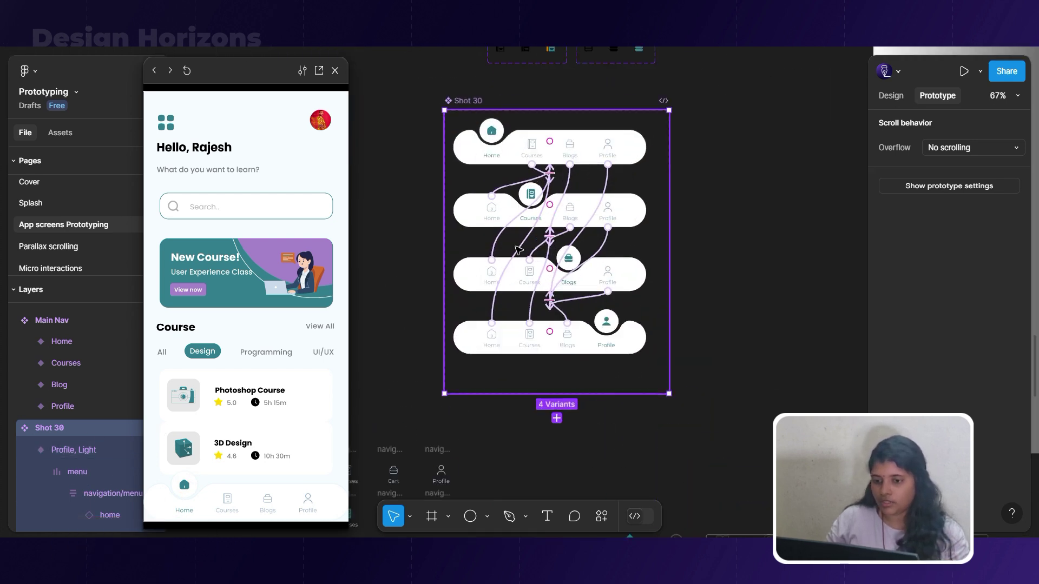
scroll(705, 322, down, 5)
Marquee-select Frame 14, then reselect the Shot 30 component set.
drag(415, 350, 741, 458)
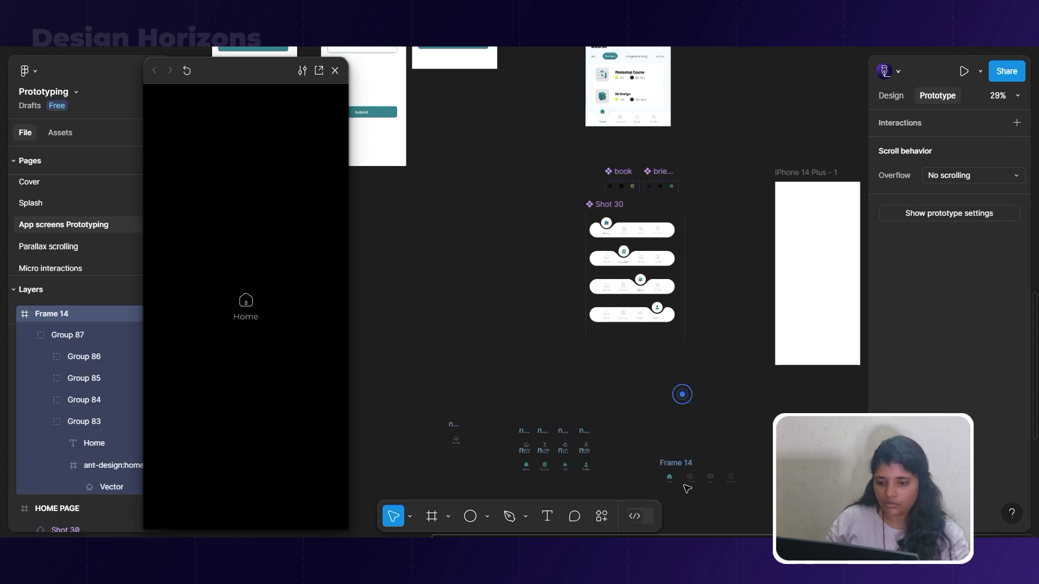
scroll(682, 395, down, 4)
scroll(671, 289, up, 5)
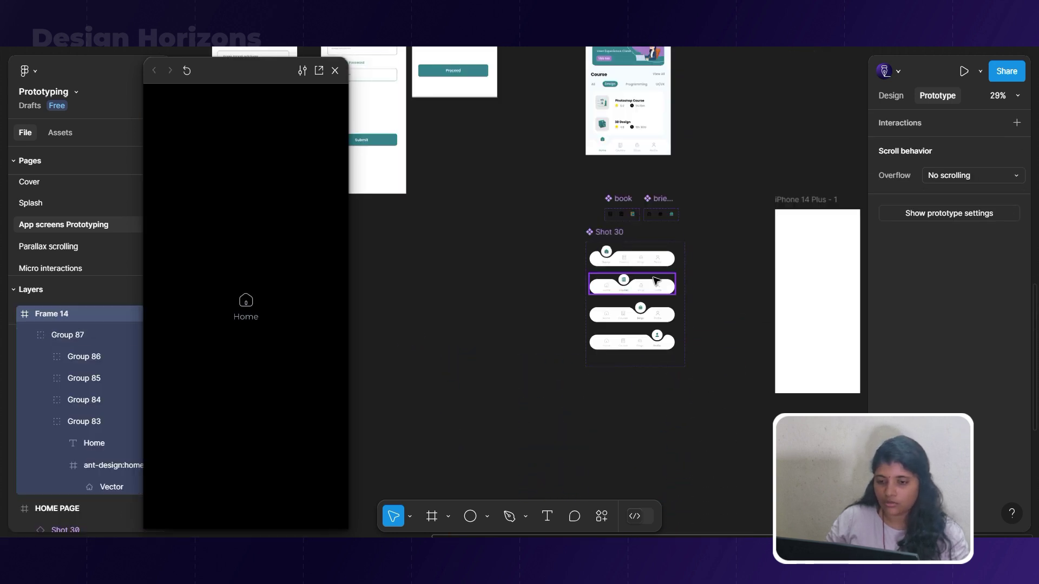
click(604, 233)
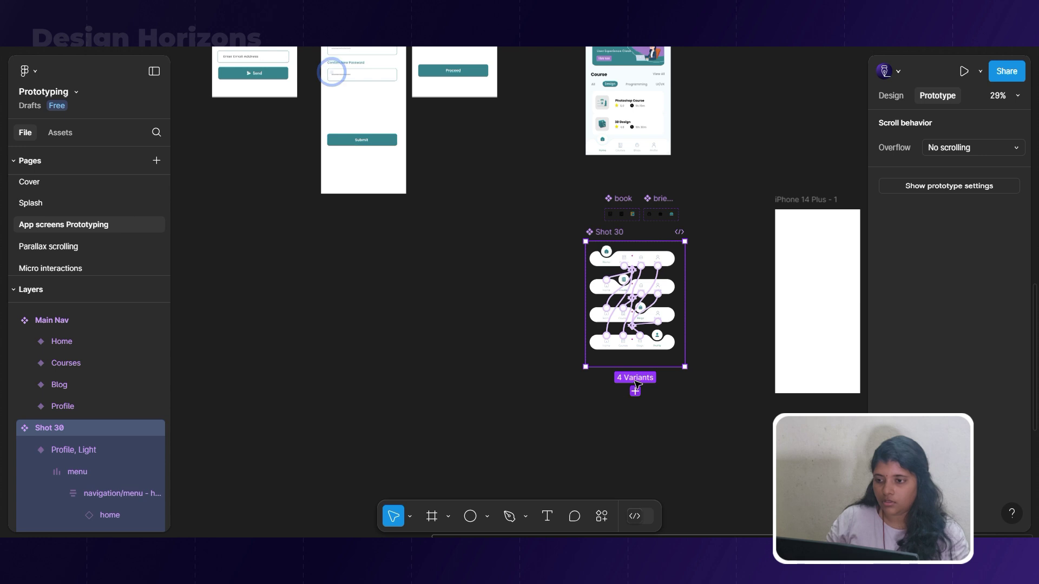
Make Shot 30 taller and try moving the Courses variant lower, then undo the move.
drag(637, 368, 637, 448)
scroll(660, 314, up, 5)
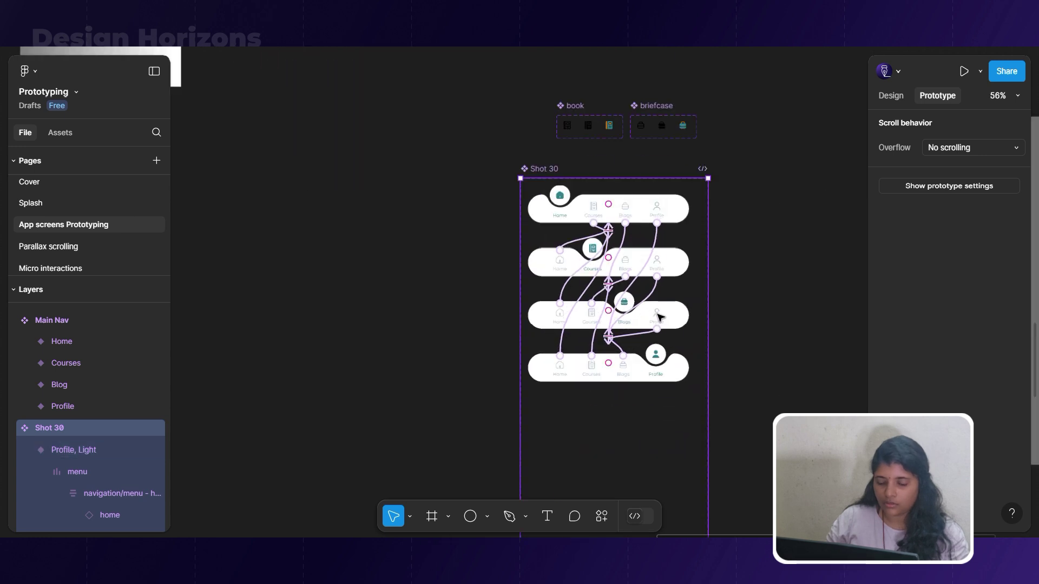
click(633, 374)
drag(681, 262, 679, 395)
click(674, 303)
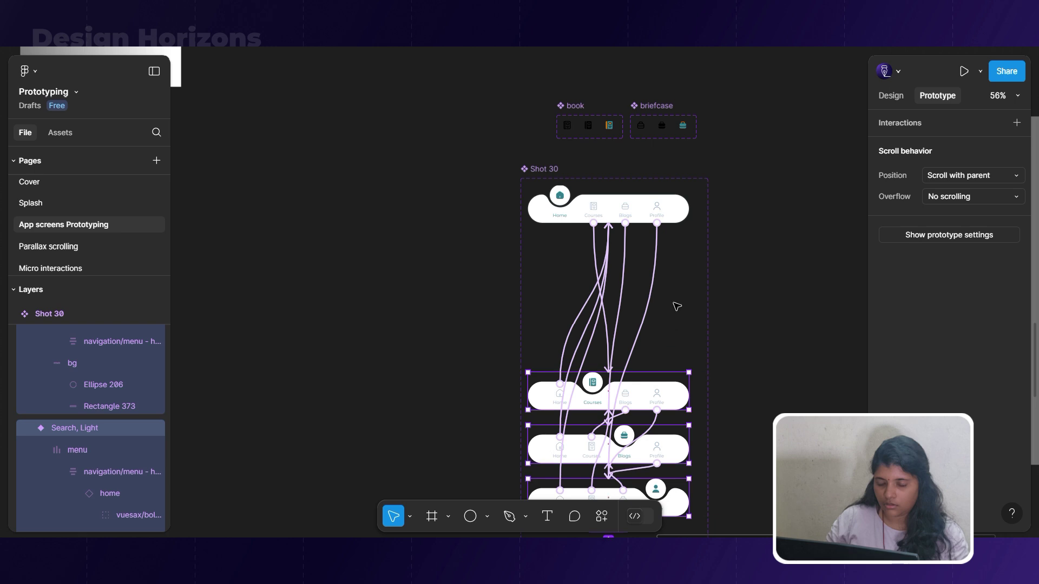
key(ctrl+z)
key(ctrl+z)
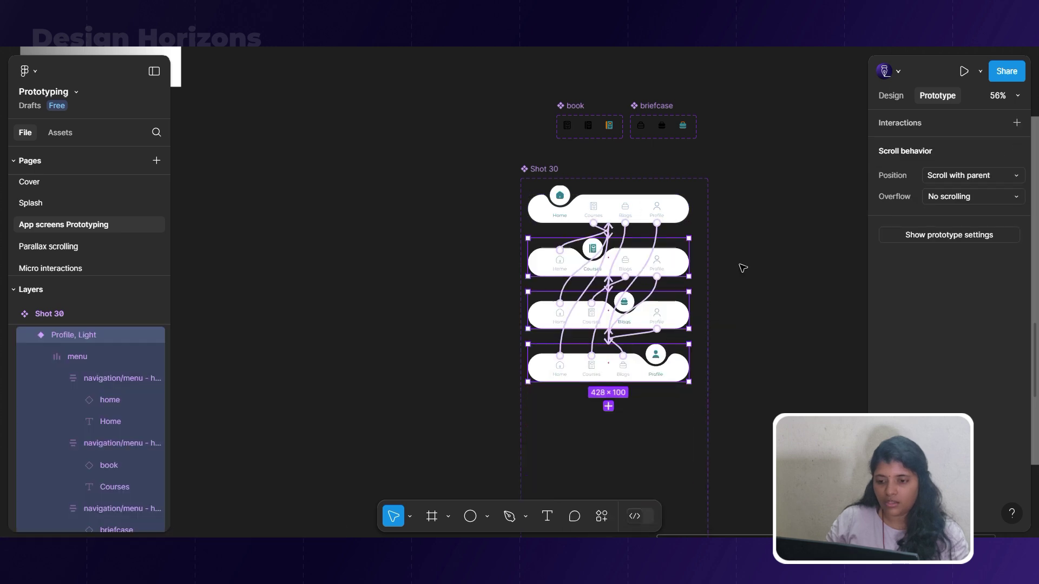
scroll(740, 264, down, 5)
Alt-drag a copy of Shot 30 to the left and rename it 2.
click(717, 249)
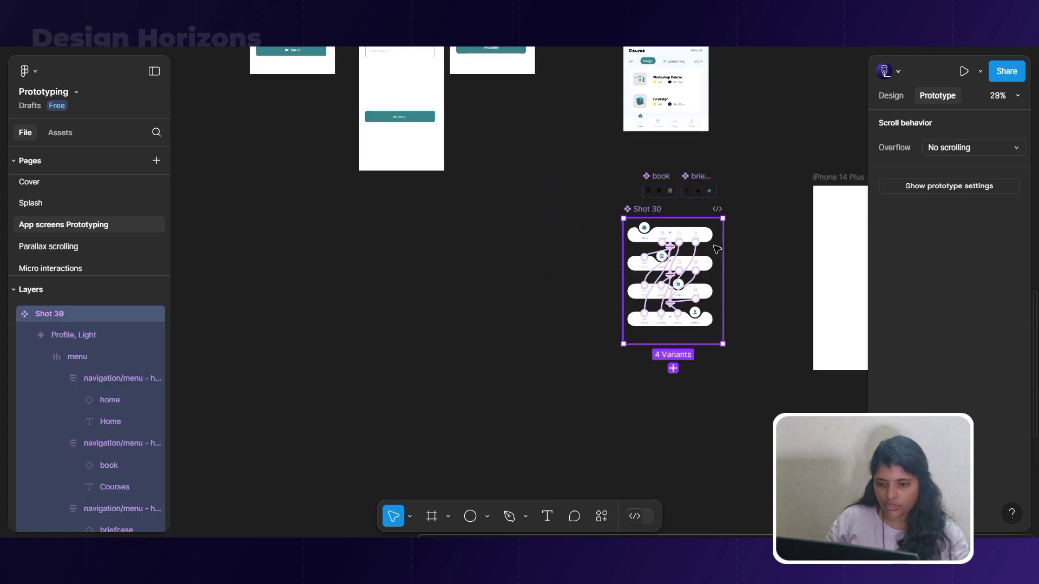
drag(642, 214, 453, 212)
scroll(454, 211, up, 5)
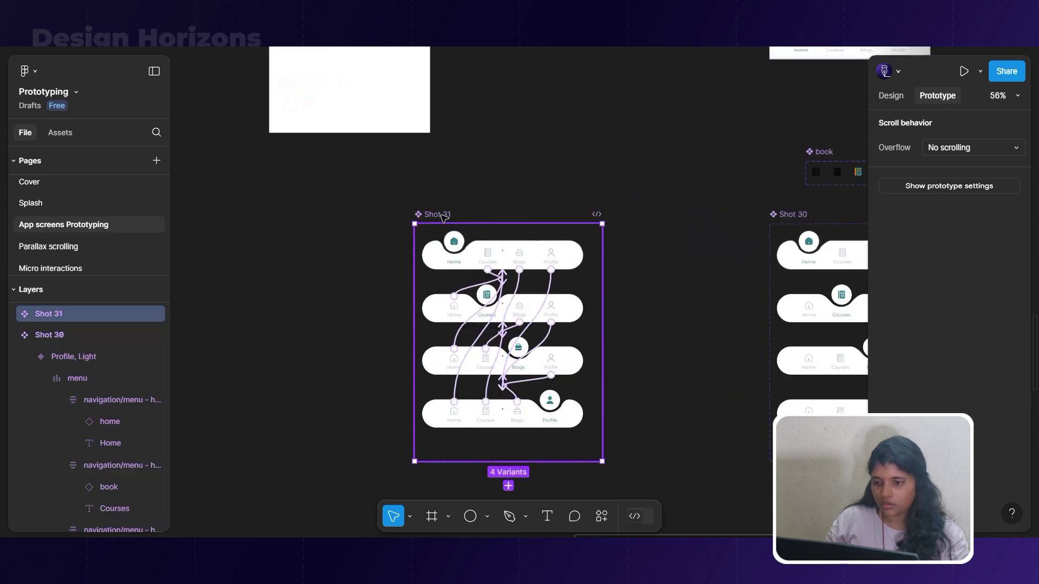
double_click(440, 214)
text(2)
key(Return)
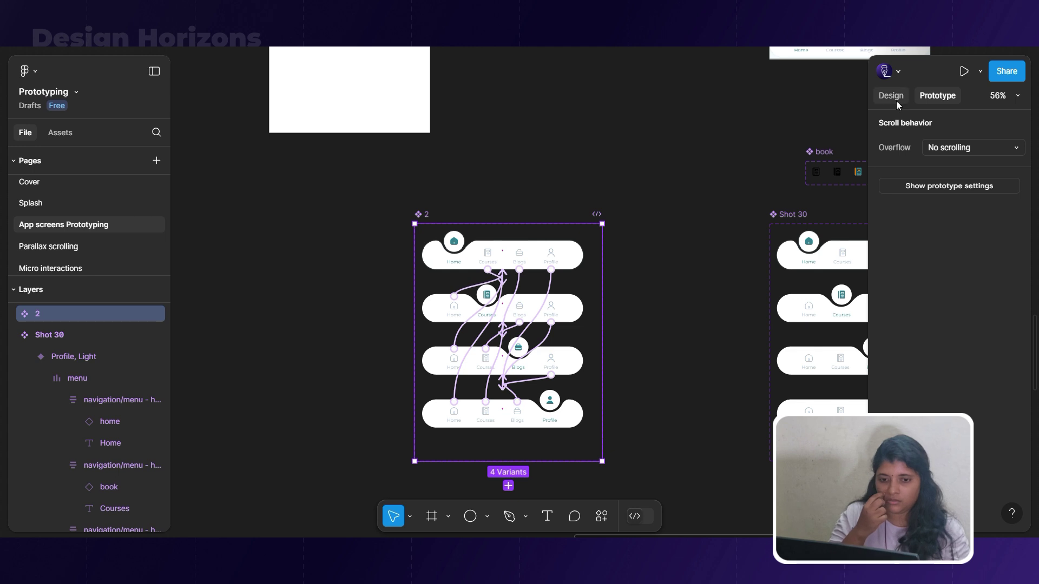
Shift component set 2 slightly to the right on the canvas.
click(891, 96)
click(932, 98)
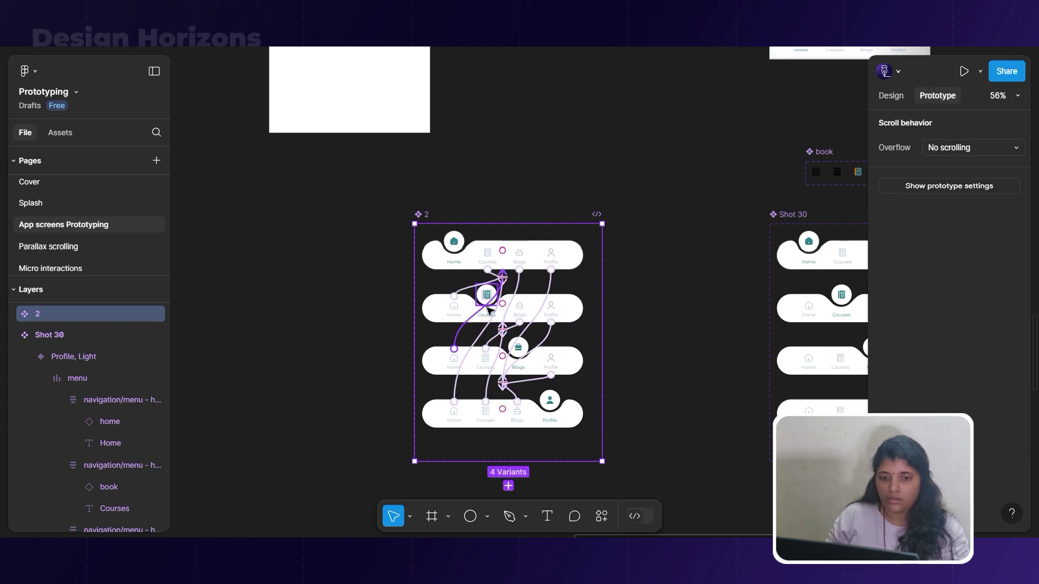
scroll(490, 308, up, 1)
drag(591, 266, 655, 269)
scroll(575, 281, up, 5)
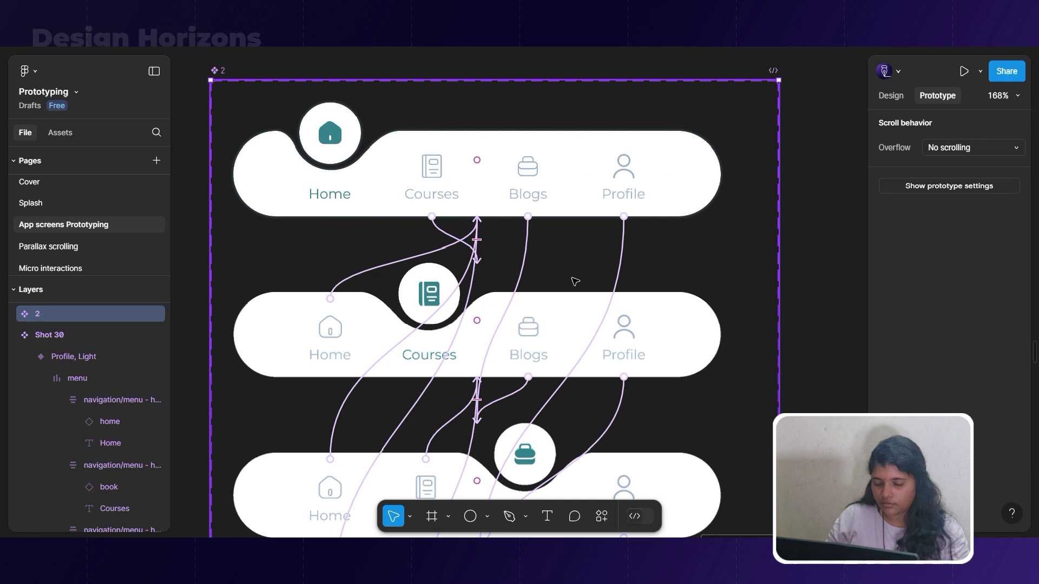
Marquee-select the prototype connections in set 2 and delete them.
click(450, 244)
drag(326, 238, 628, 275)
drag(683, 405, 463, 407)
scroll(584, 271, down, 4)
drag(691, 340, 424, 344)
key(Delete)
scroll(577, 281, down, 4)
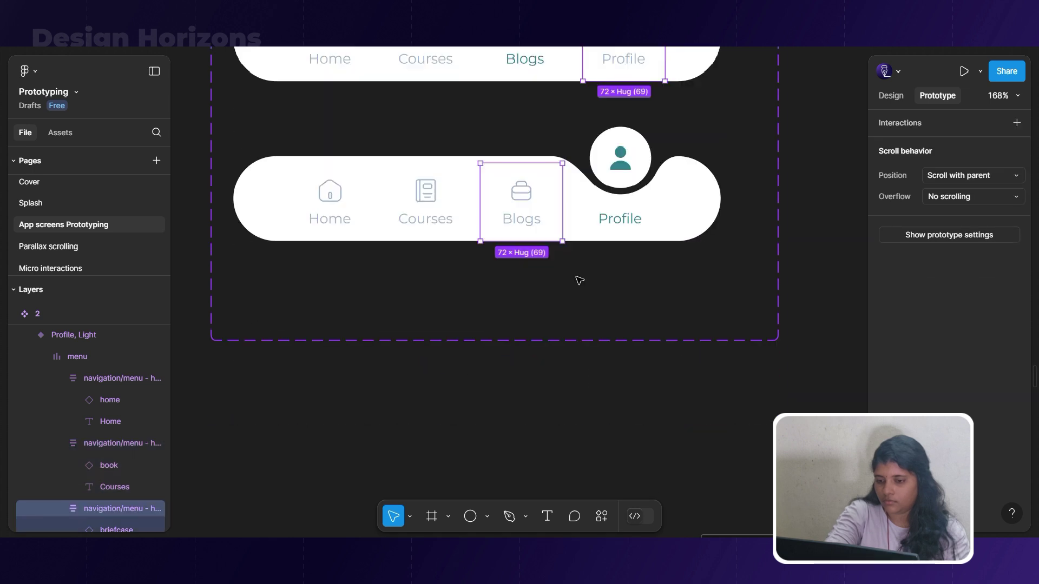
scroll(596, 265, up, 8)
scroll(620, 249, down, 5)
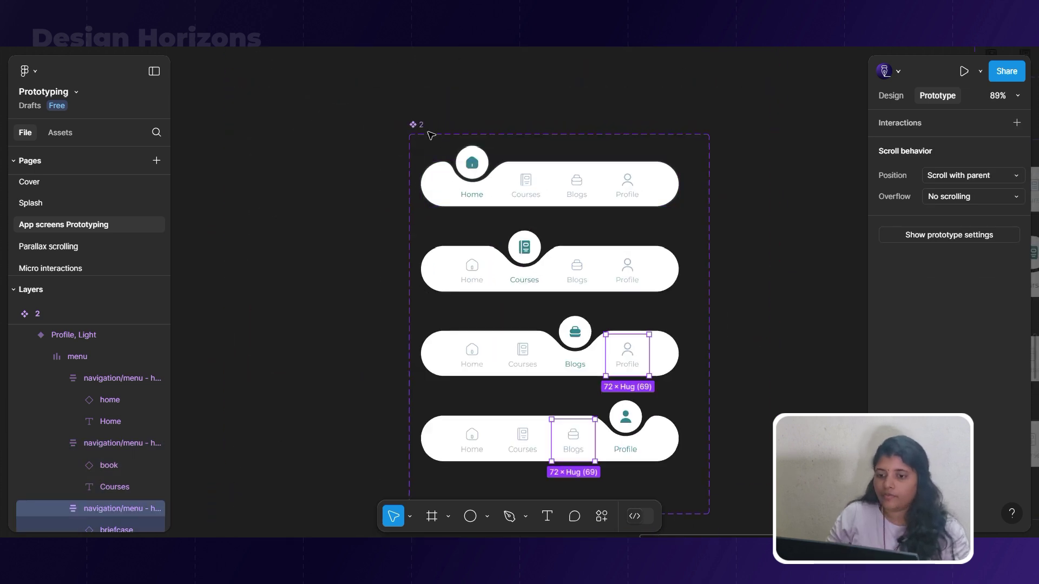
click(407, 123)
Enlarge set 2 downward and move the Blogs variant lower.
click(447, 142)
scroll(593, 260, down, 5)
click(599, 287)
drag(587, 373, 589, 417)
scroll(584, 394, up, 3)
drag(585, 349, 589, 472)
click(608, 282)
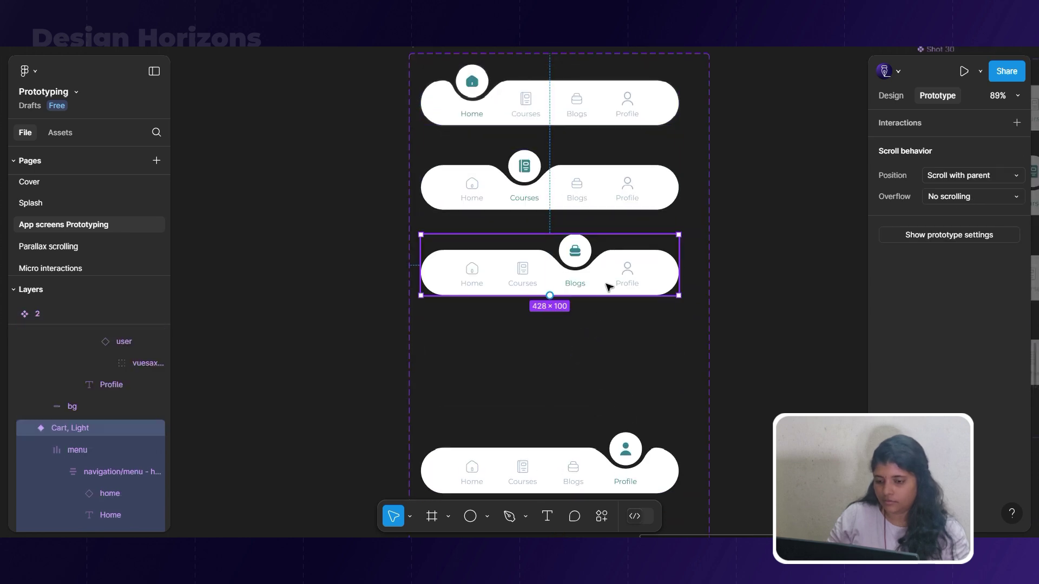
drag(610, 270, 607, 376)
scroll(611, 352, up, 3)
Extend set 2 further and move the Courses variant down about 160 px.
click(435, 209)
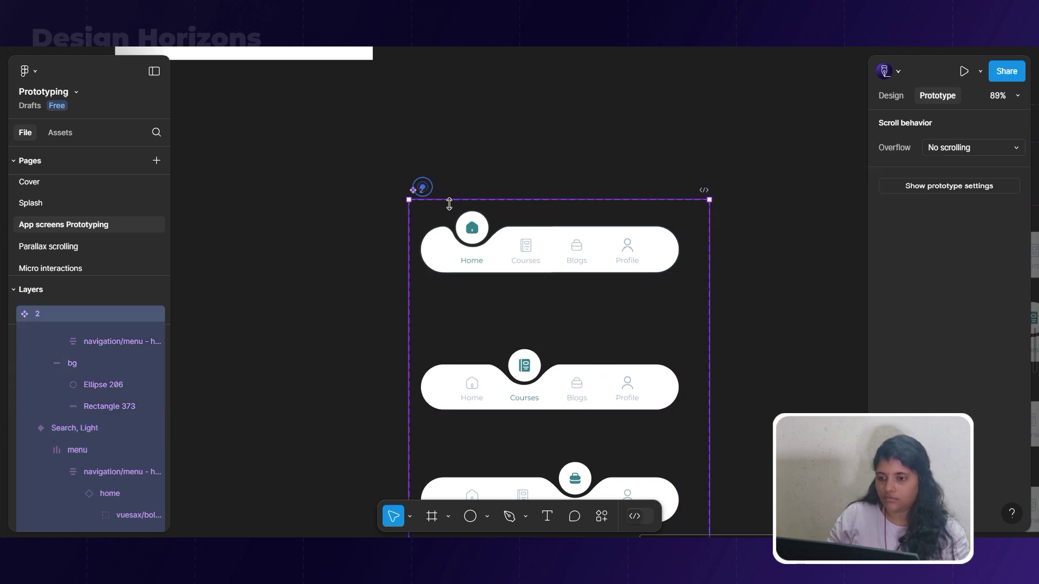
scroll(457, 142, down, 2)
scroll(499, 258, down, 7)
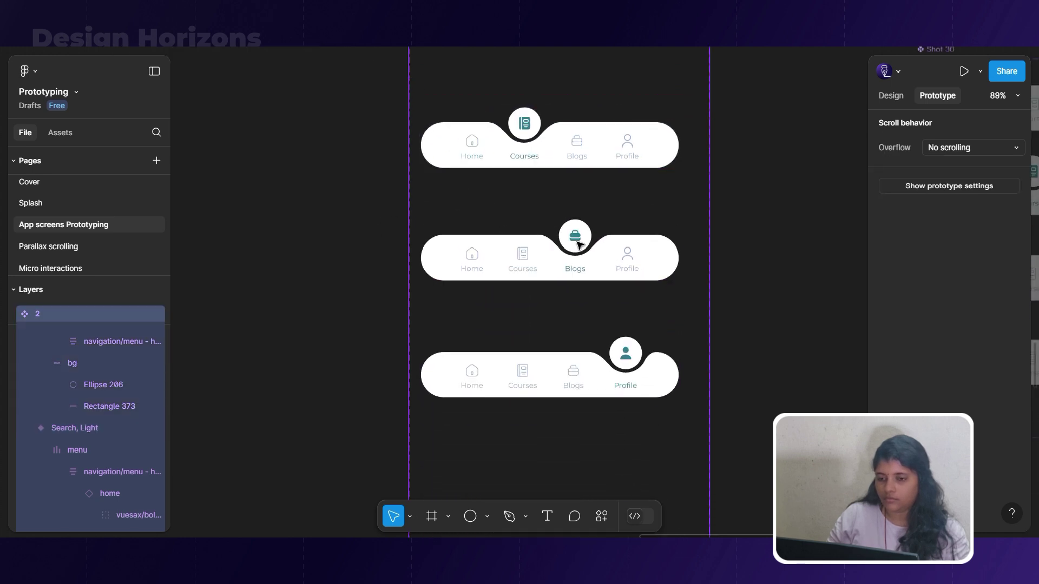
drag(577, 233, 568, 485)
drag(607, 261, 608, 340)
scroll(584, 293, up, 3)
click(584, 294)
drag(585, 294, 610, 368)
Duplicate the top Home, Light variant within set 2.
click(568, 139)
mouse_move(593, 157)
mouse_down()
mouse_move(594, 191)
mouse_move(588, 140)
mouse_up()
scroll(590, 141, up, 1)
scroll(589, 143, up, 2)
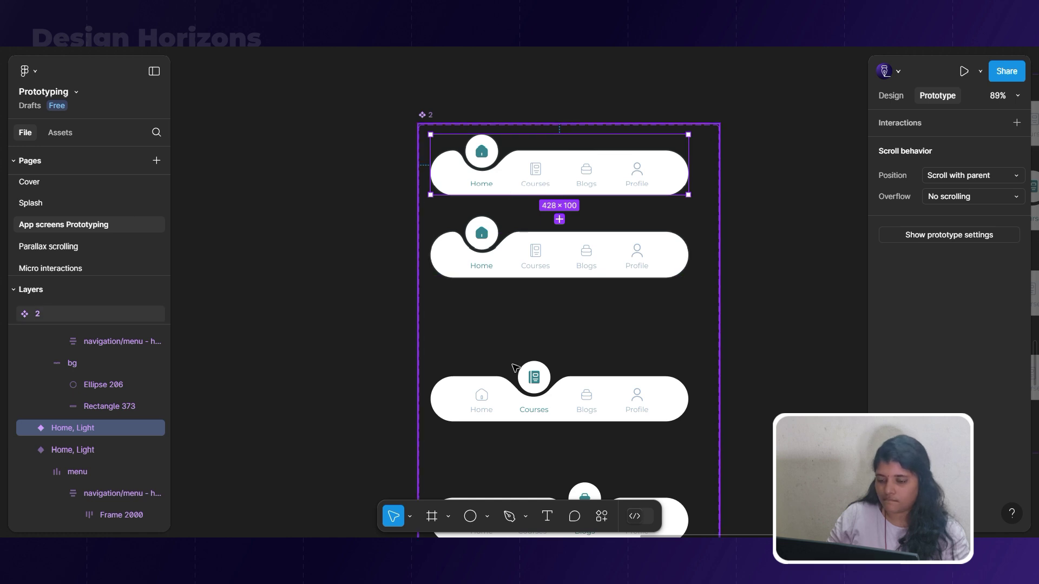
Try making the top variant's home icon frame ignore auto layout, then undo it.
scroll(515, 369, up, 2)
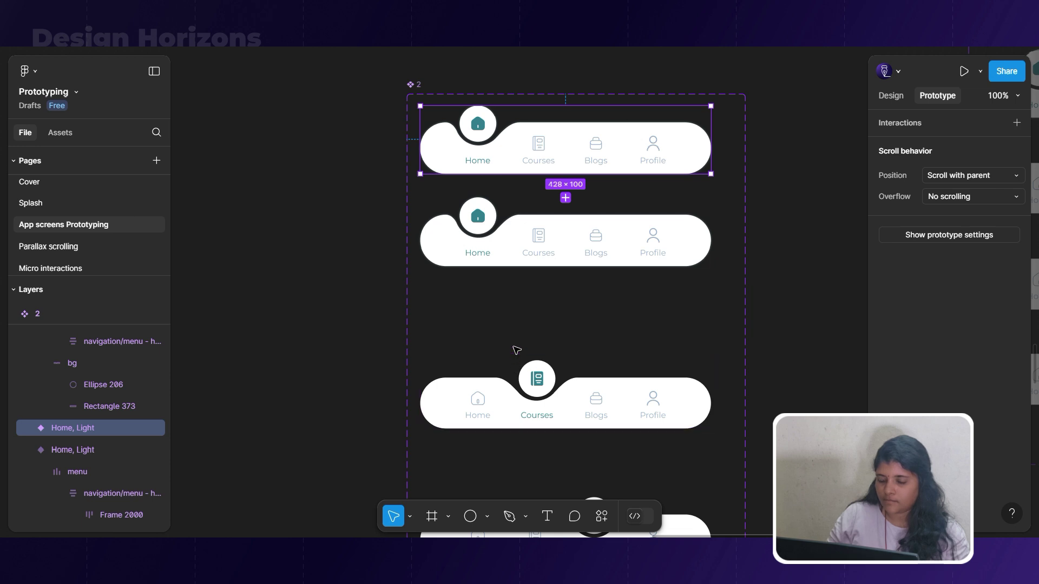
scroll(543, 146, up, 2)
scroll(541, 145, up, 2)
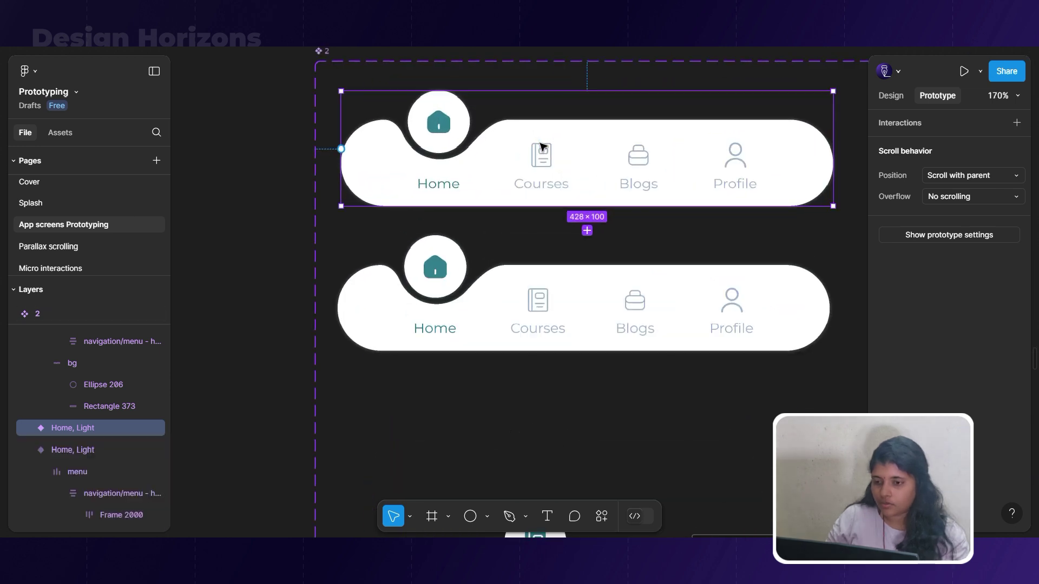
double_click(449, 133)
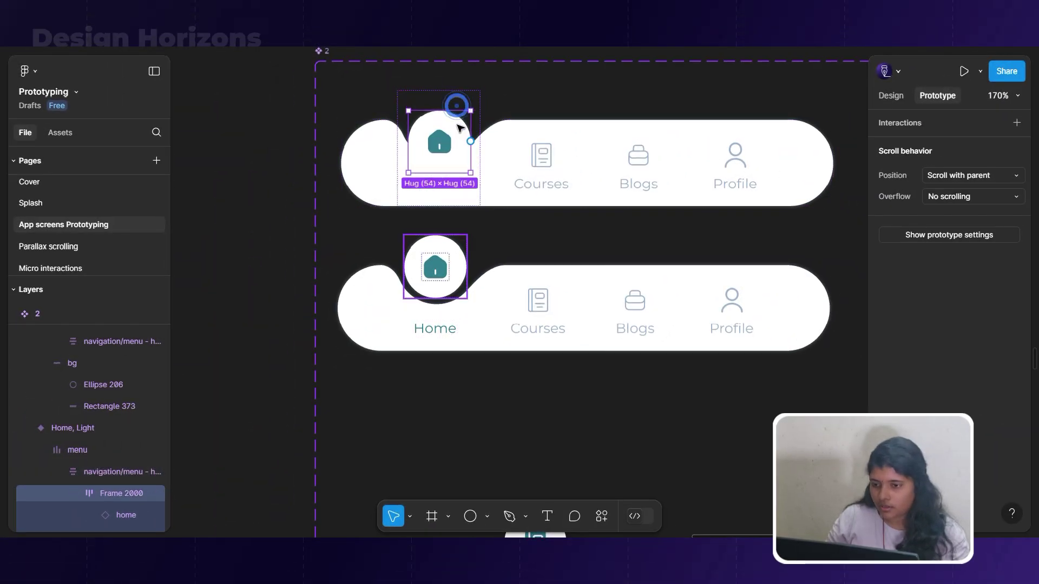
click(891, 97)
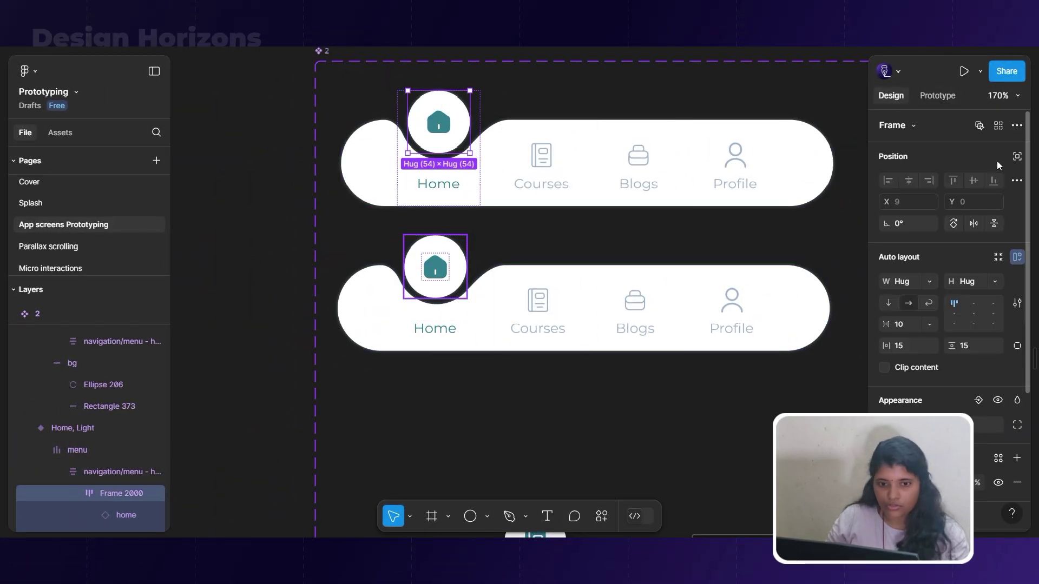
click(1018, 156)
key(ctrl+z)
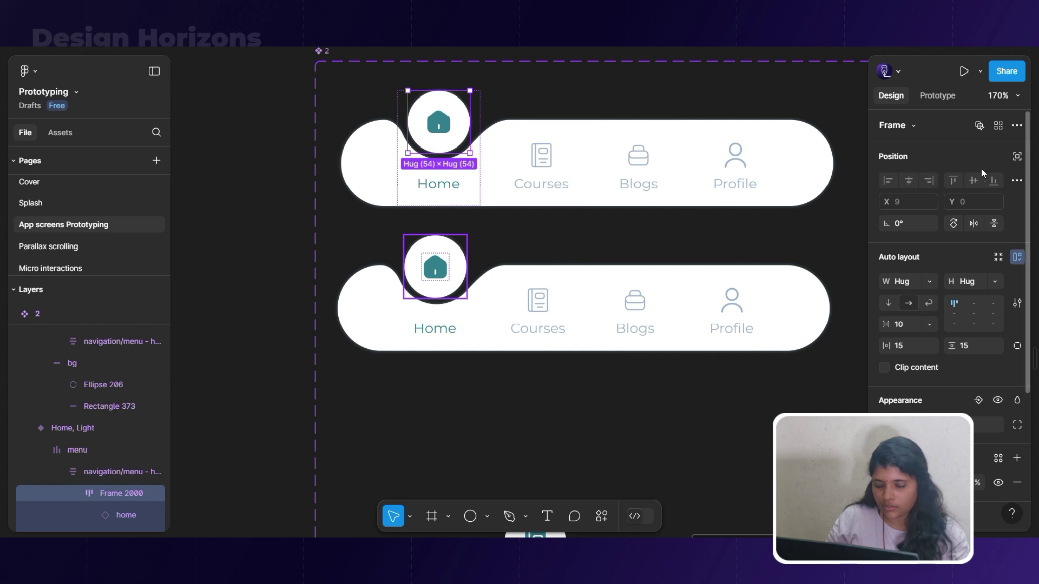
click(1018, 160)
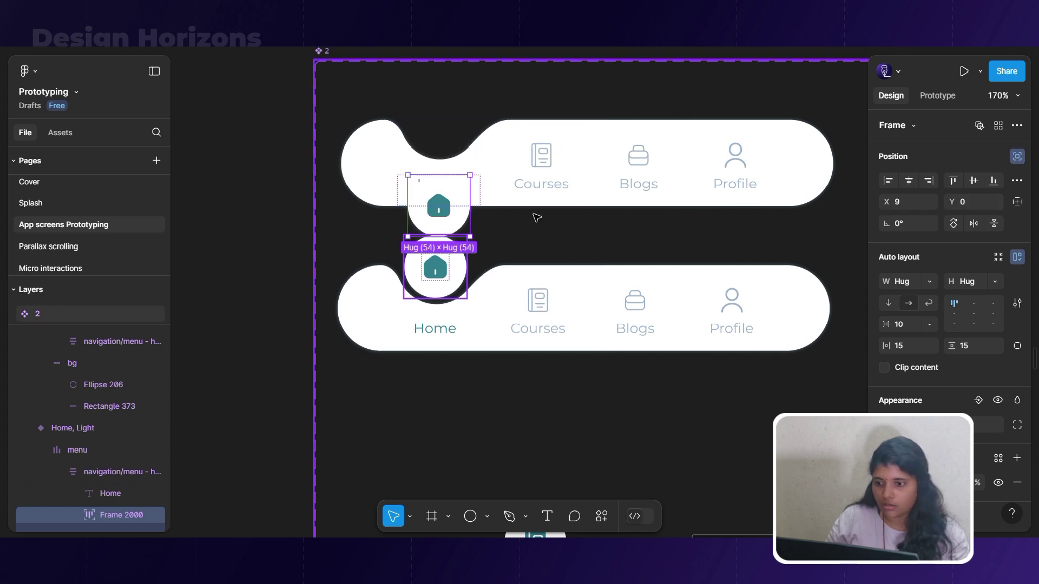
key(ctrl+z)
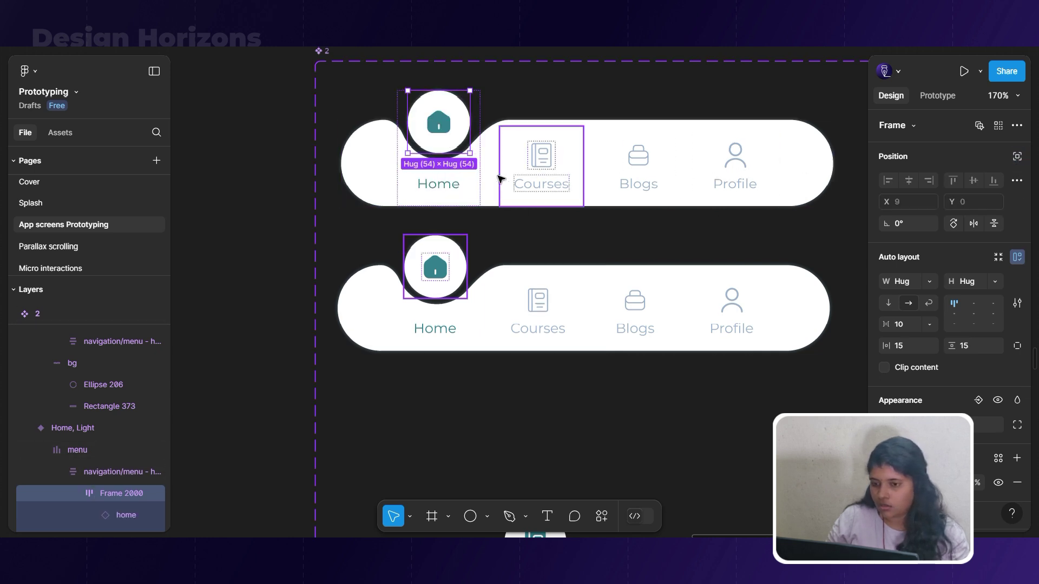
Remove auto layout from the Home item and sink its circle down into the bar.
click(474, 137)
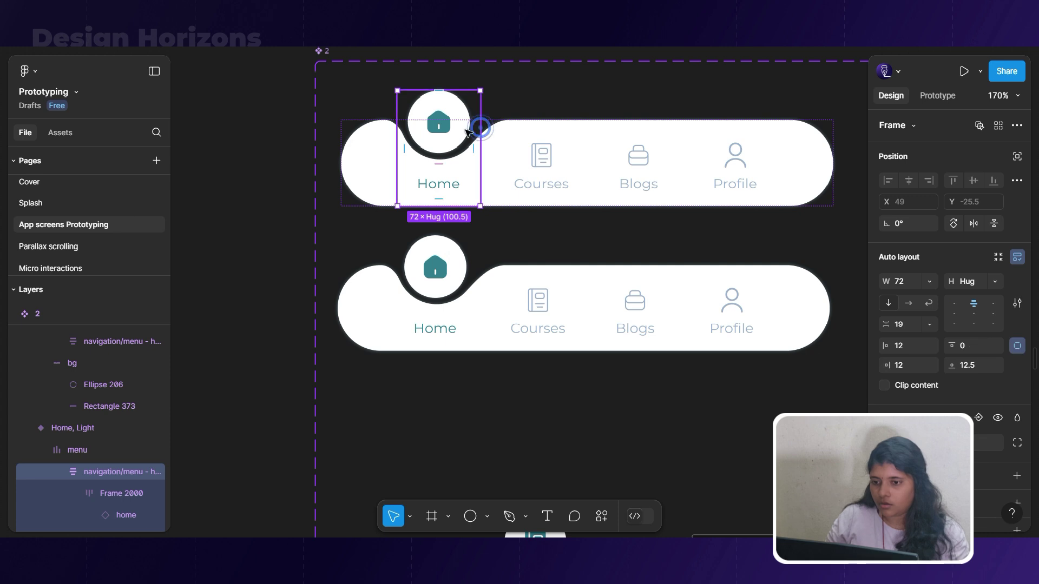
right_click(446, 131)
mouse_move(498, 399)
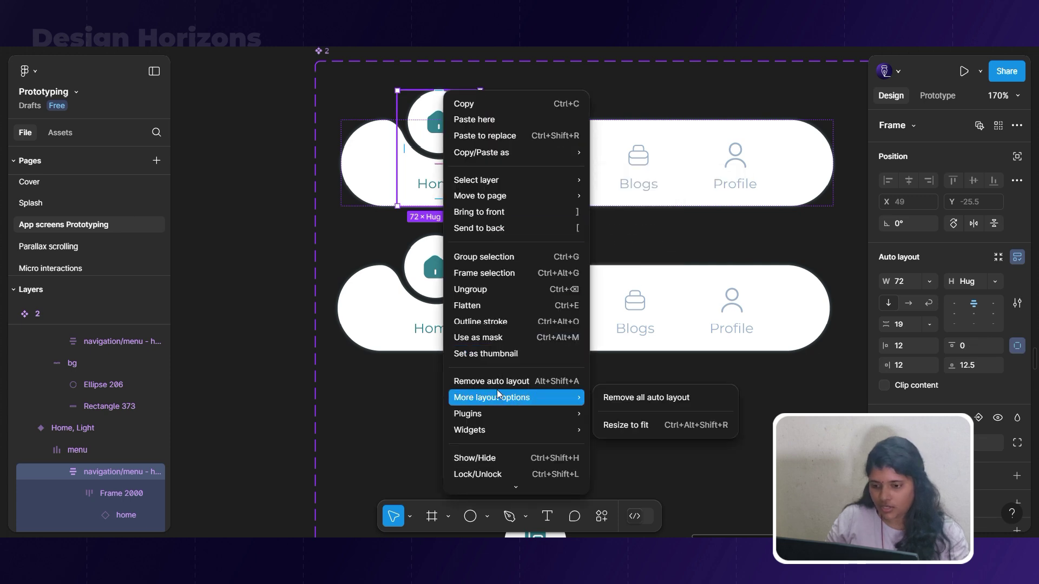
click(496, 385)
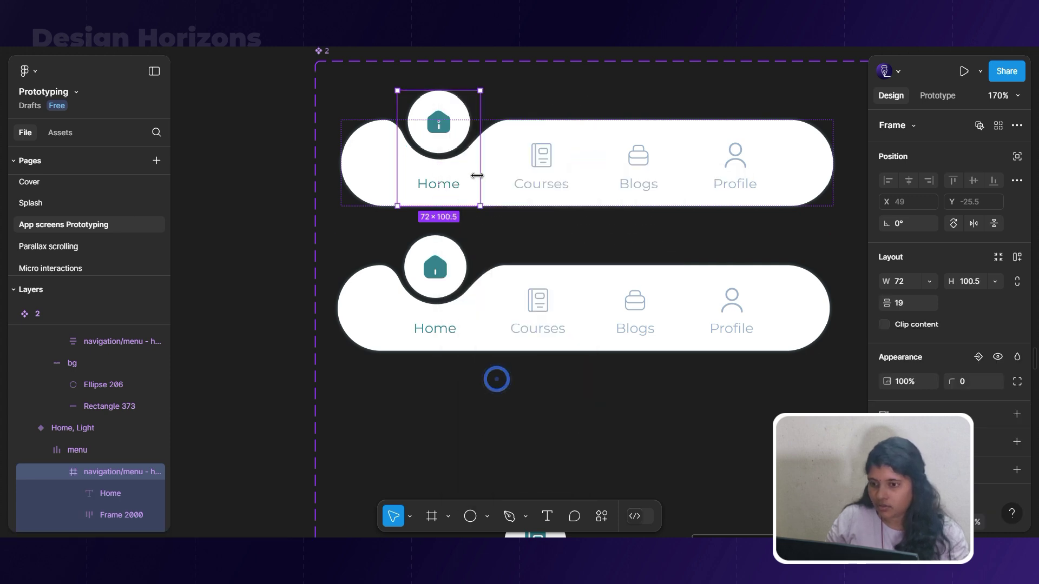
click(440, 139)
drag(446, 140, 459, 158)
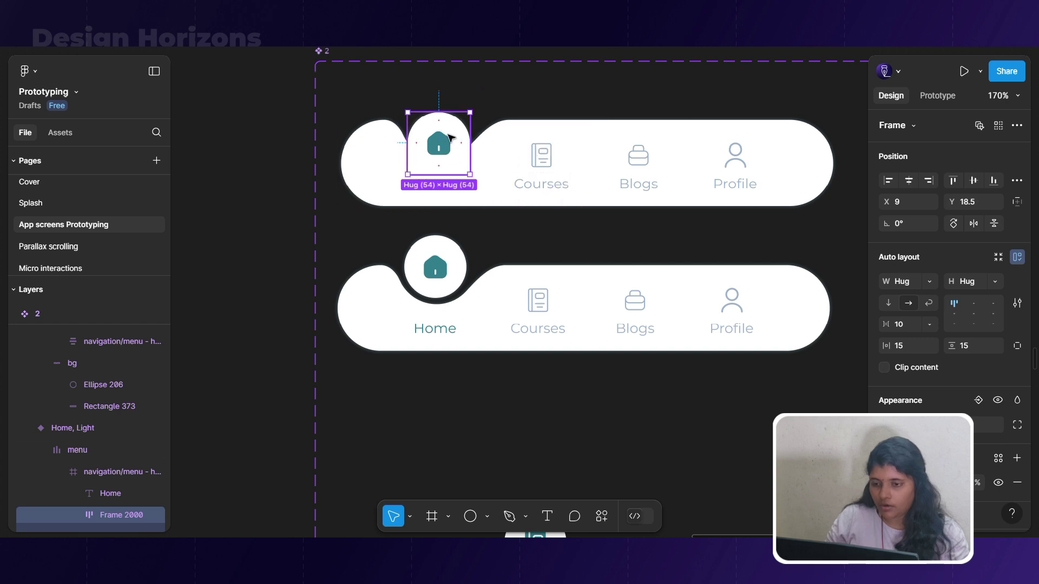
Set the house icon to 60% opacity and trim the circle frame to 43 px tall.
double_click(447, 145)
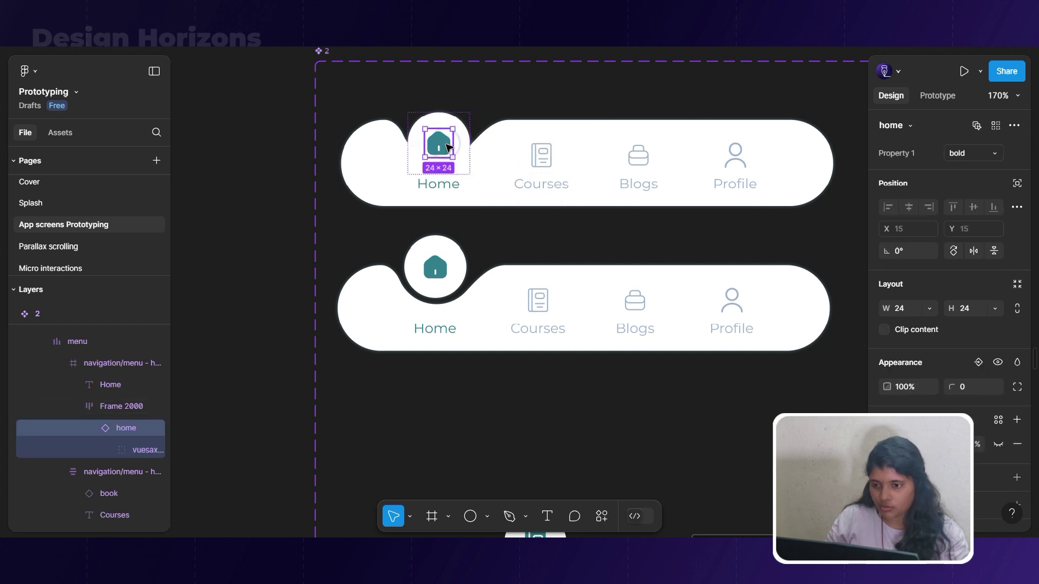
click(900, 387)
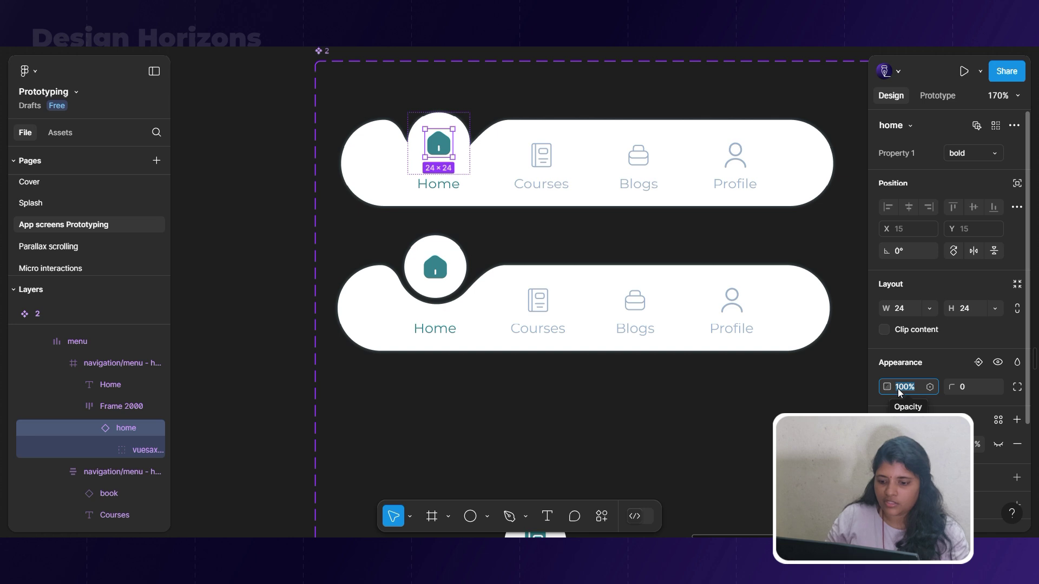
text(60)
key(Return)
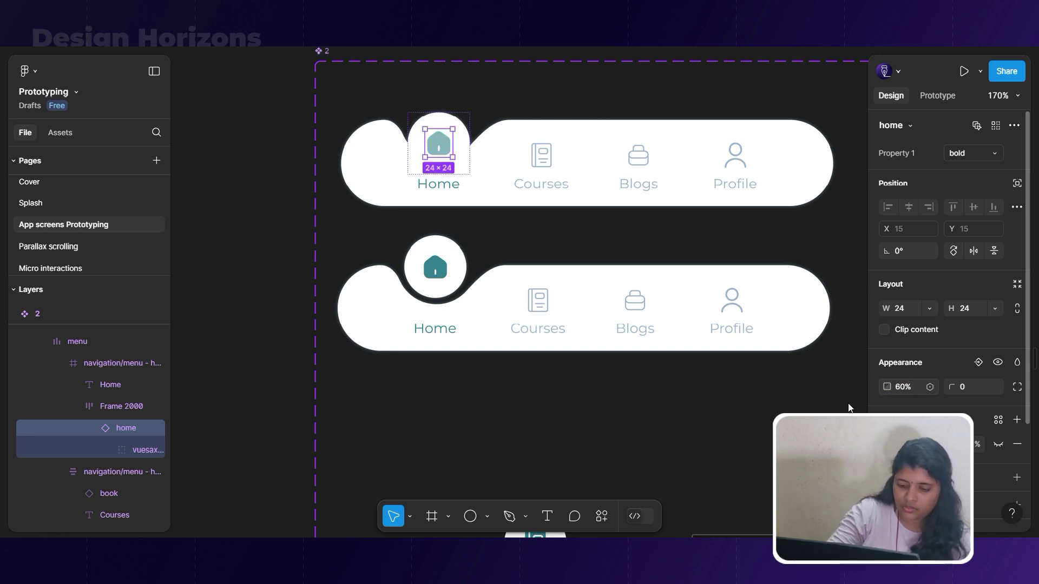
scroll(430, 126, up, 1)
scroll(430, 126, up, 1)
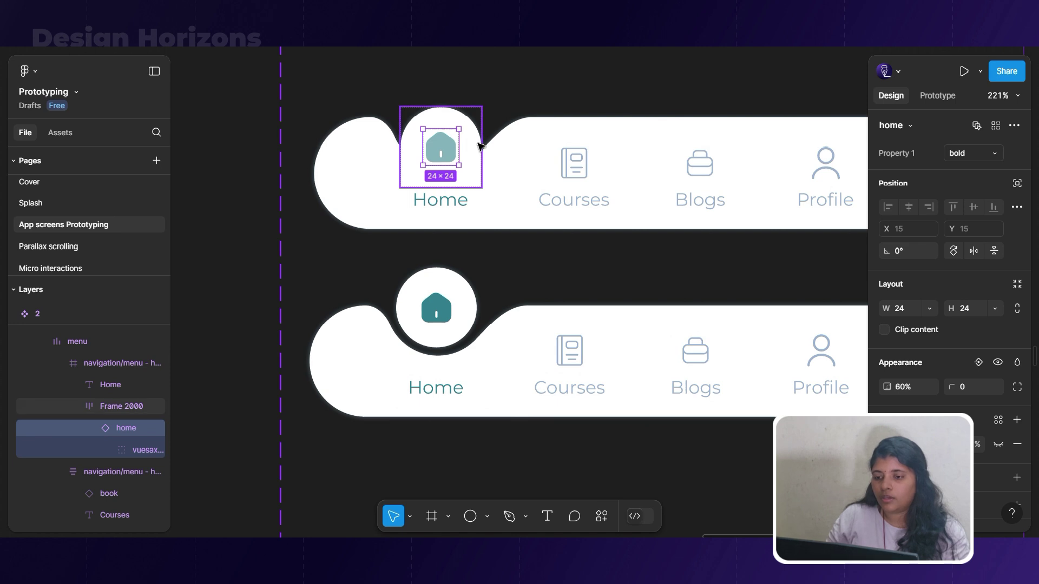
click(448, 117)
drag(444, 107, 447, 124)
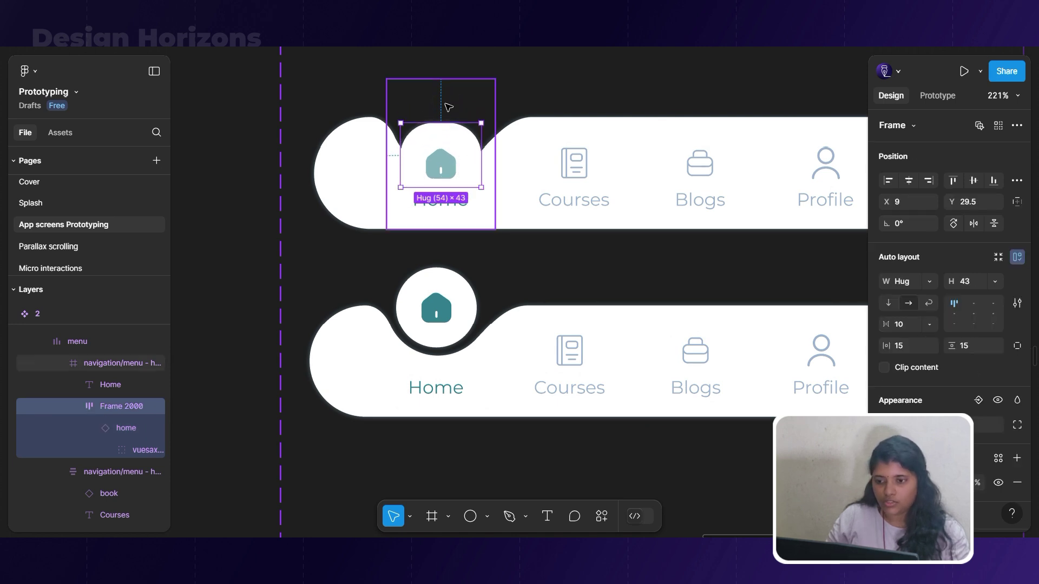
Duplicate the Courses nav variant by Alt-dragging it upward.
scroll(454, 104, down, 5)
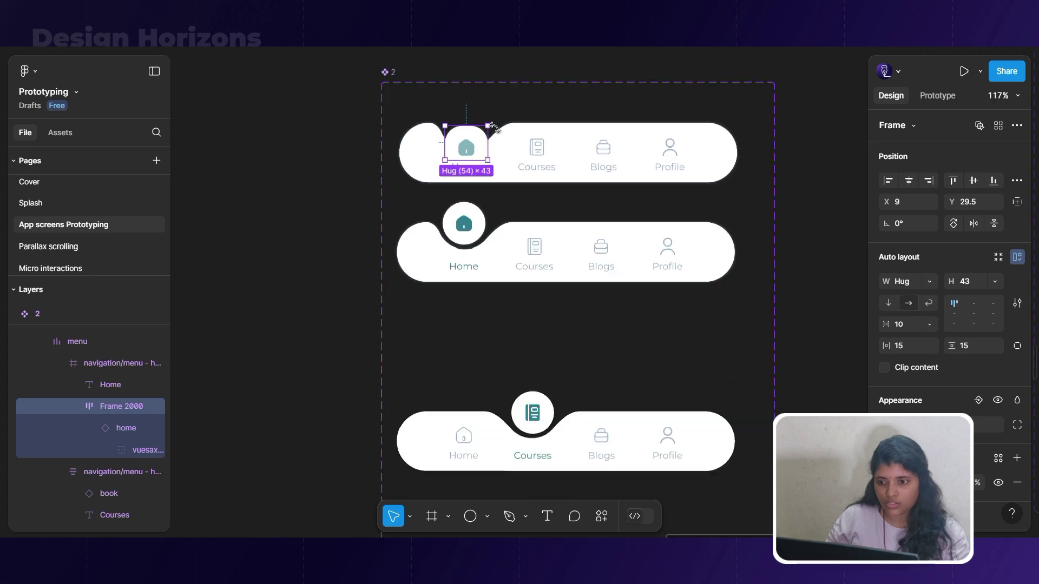
click(617, 447)
drag(617, 447, 628, 349)
scroll(522, 322, up, 3)
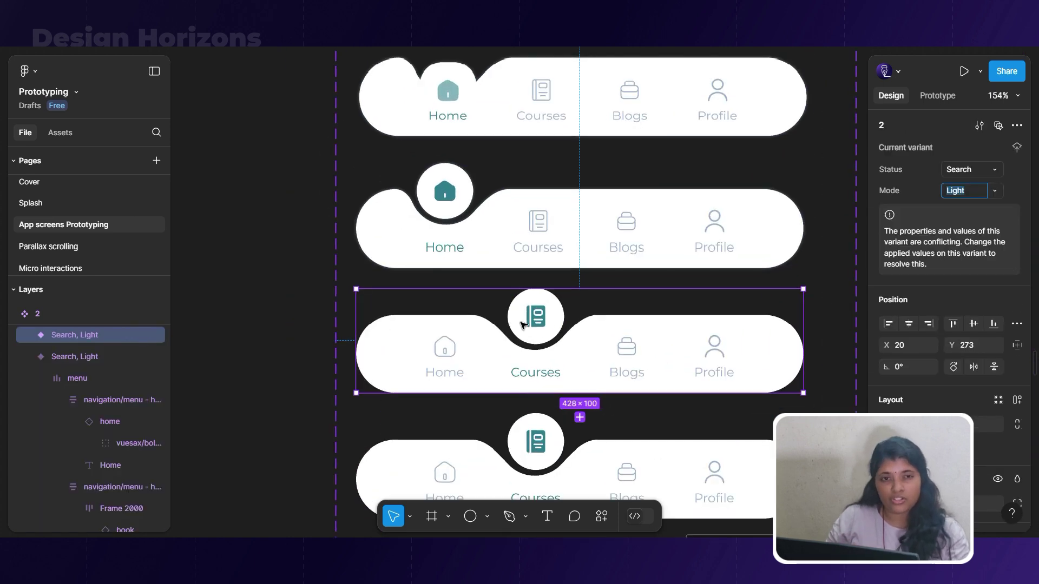
In the copy, remove auto layout from the Courses item and sink the book circle into the bar.
double_click(532, 319)
click(546, 319)
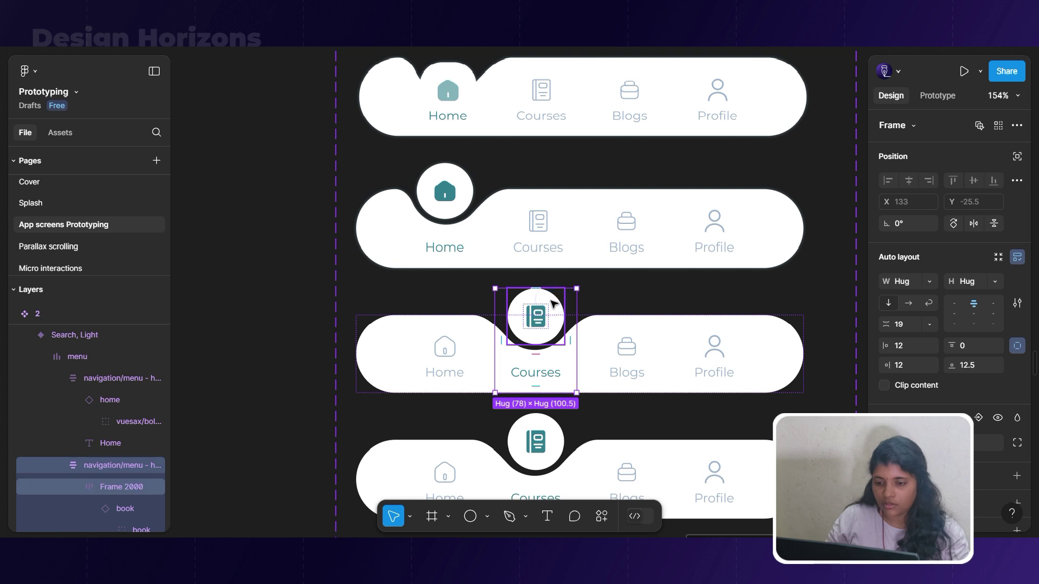
key(ctrl+shift+g)
key(ctrl+z)
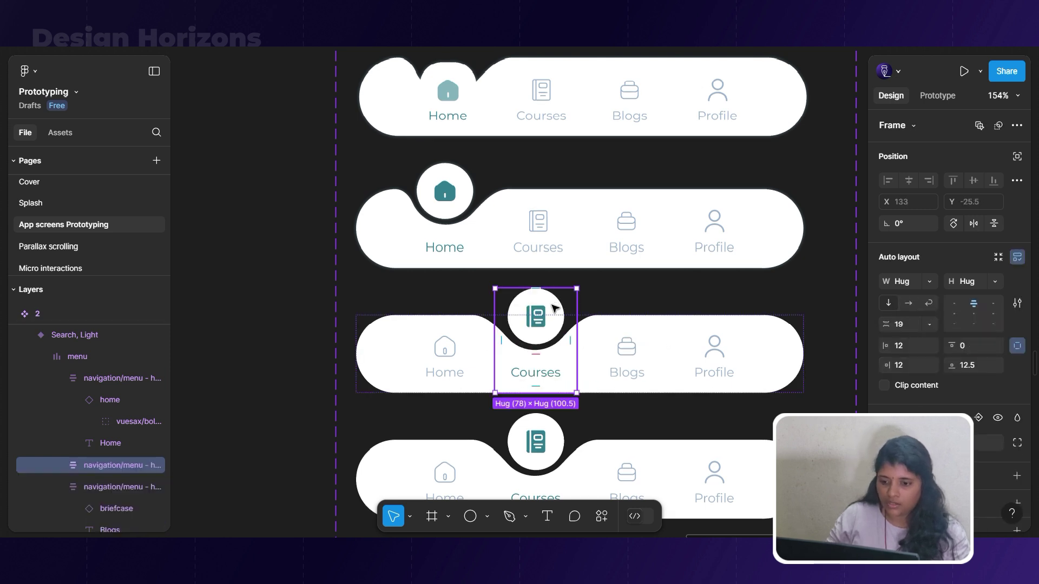
right_click(553, 309)
click(600, 380)
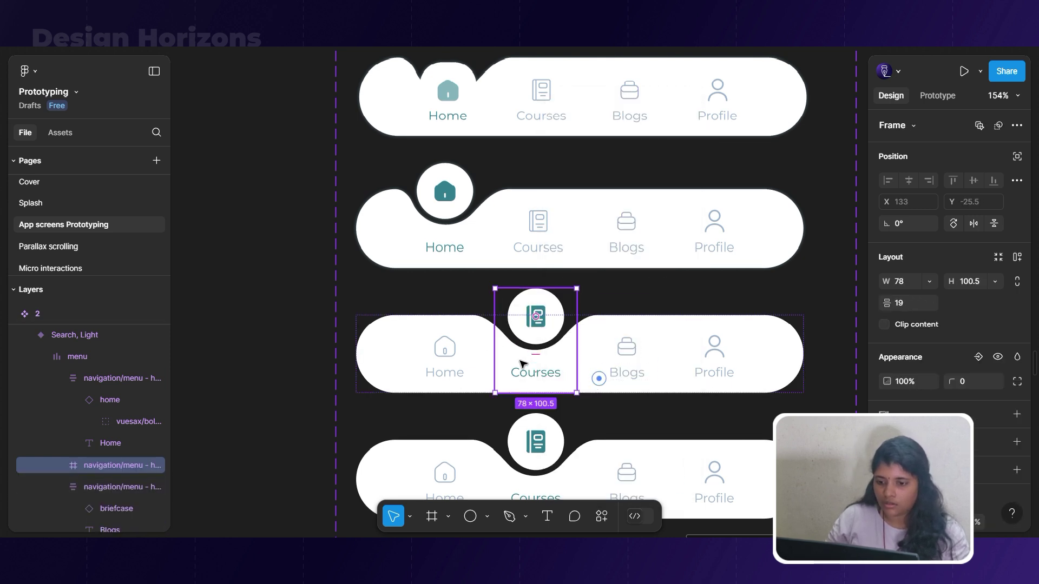
double_click(543, 314)
drag(542, 291, 542, 322)
Set the book icon's opacity to 60%.
click(542, 351)
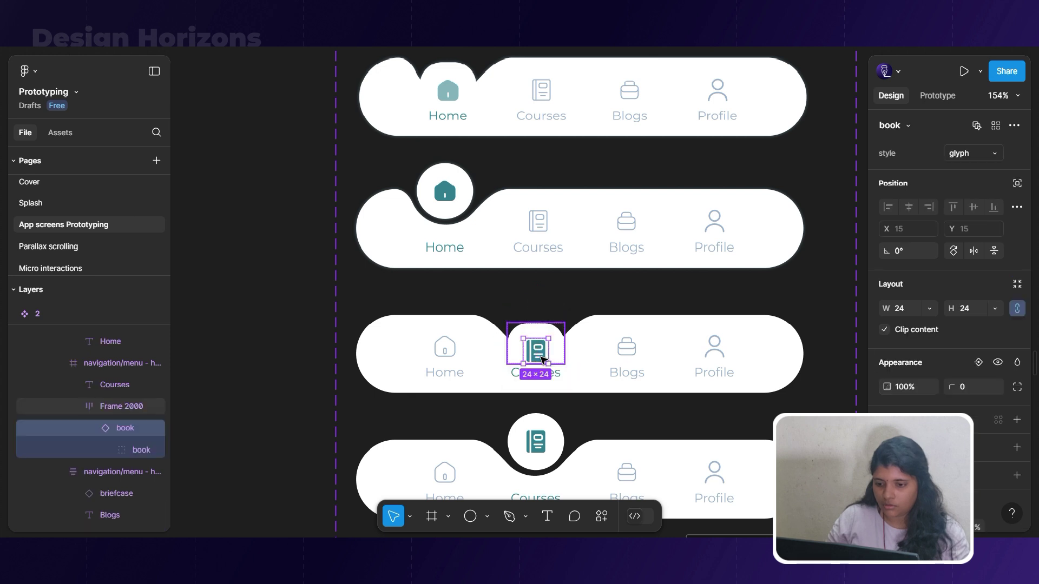
click(917, 383)
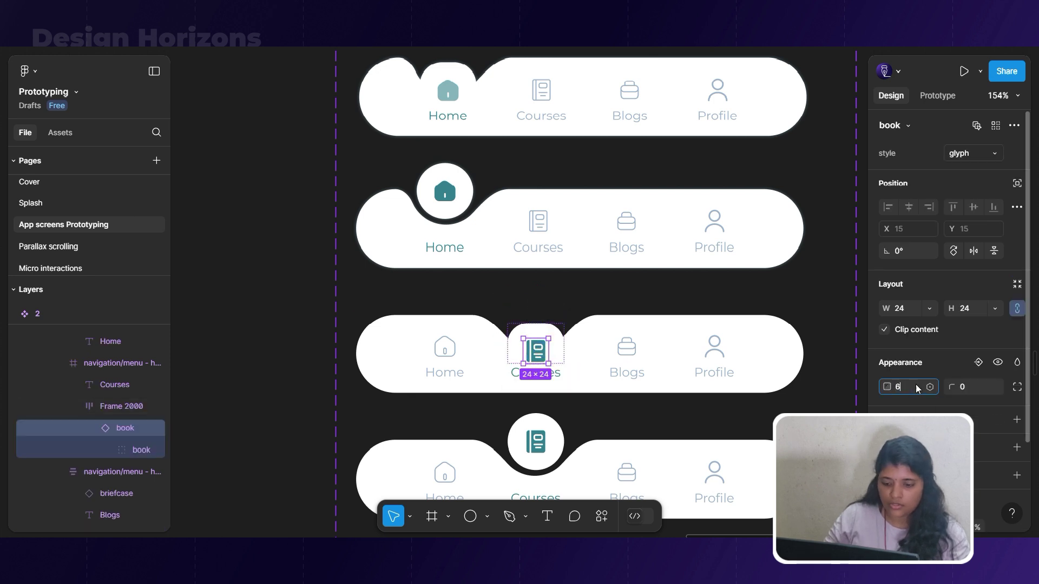
text(60)
key(Return)
scroll(682, 294, down, 5)
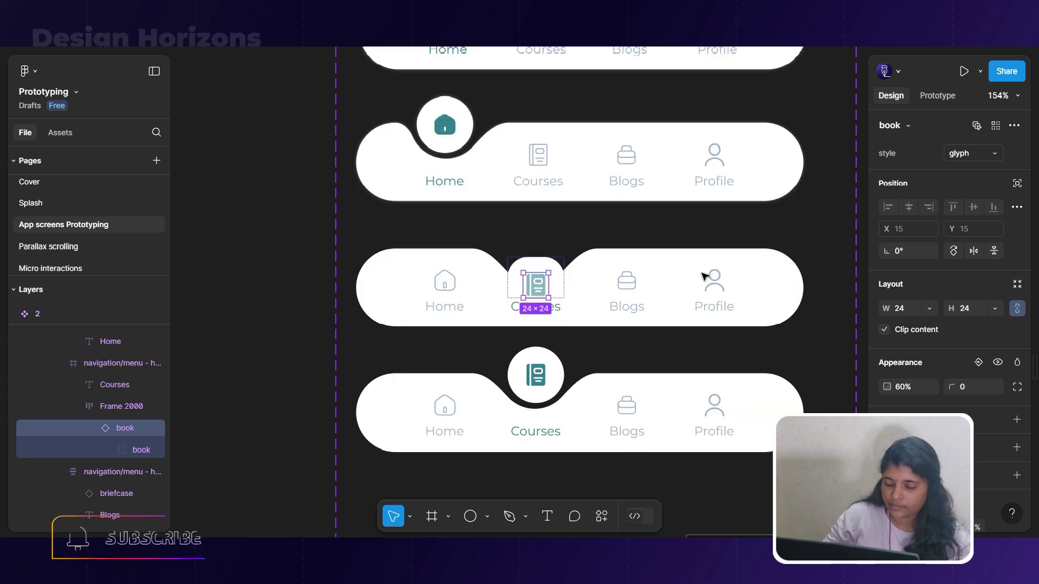
click(691, 408)
scroll(697, 415, down, 1)
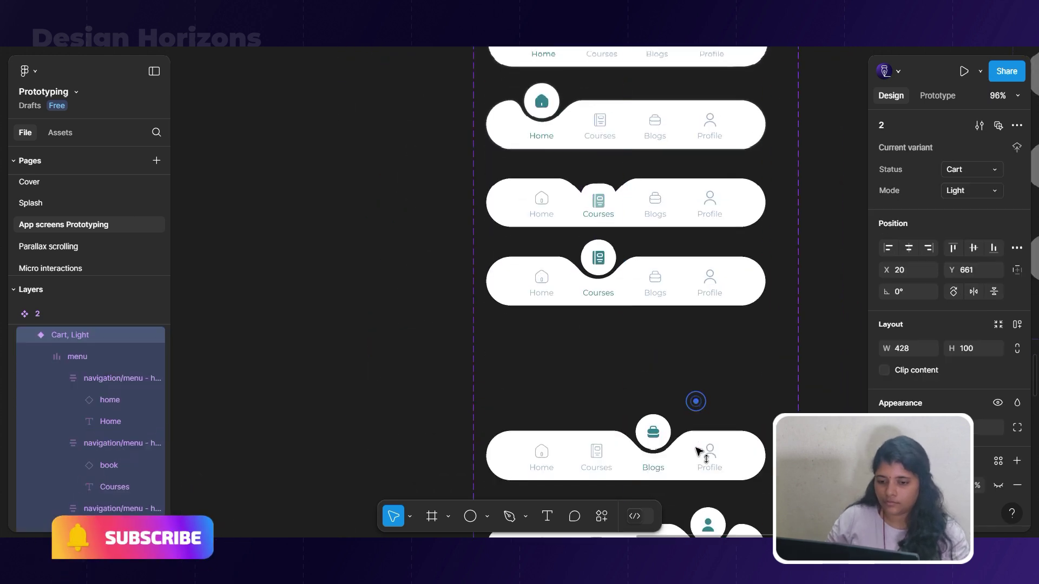
Add a Blogs variant copy with its briefcase circle sunk and the icon at 60% opacity.
click(695, 400)
scroll(684, 363, up, 3)
click(655, 346)
click(655, 346)
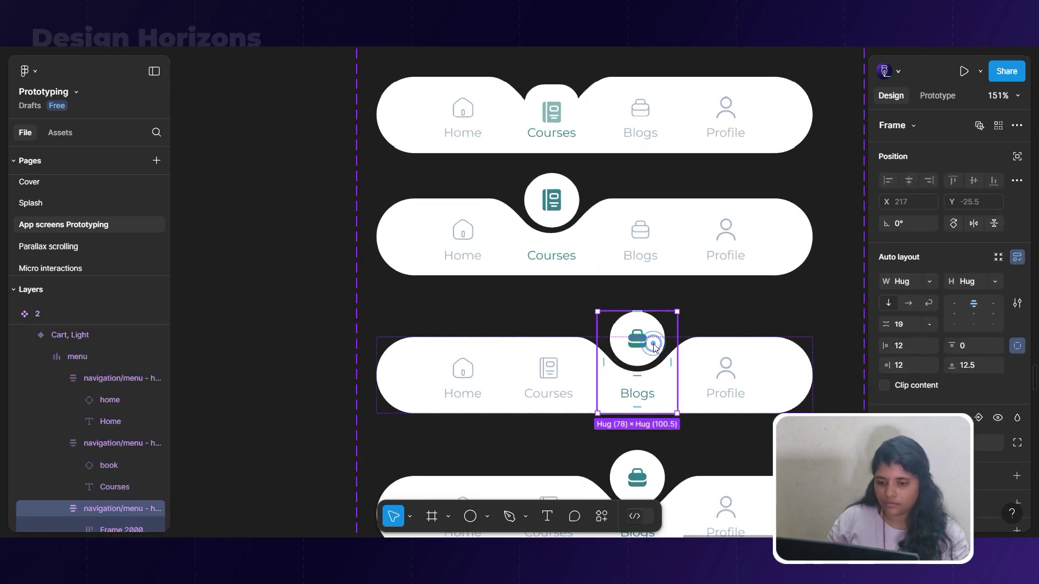
right_click(653, 349)
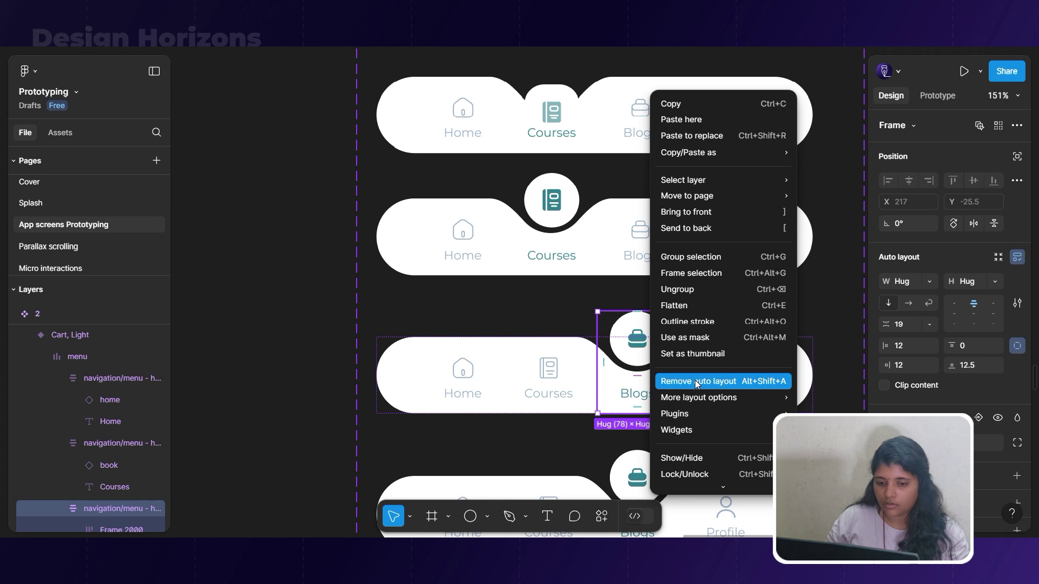
click(695, 381)
click(641, 360)
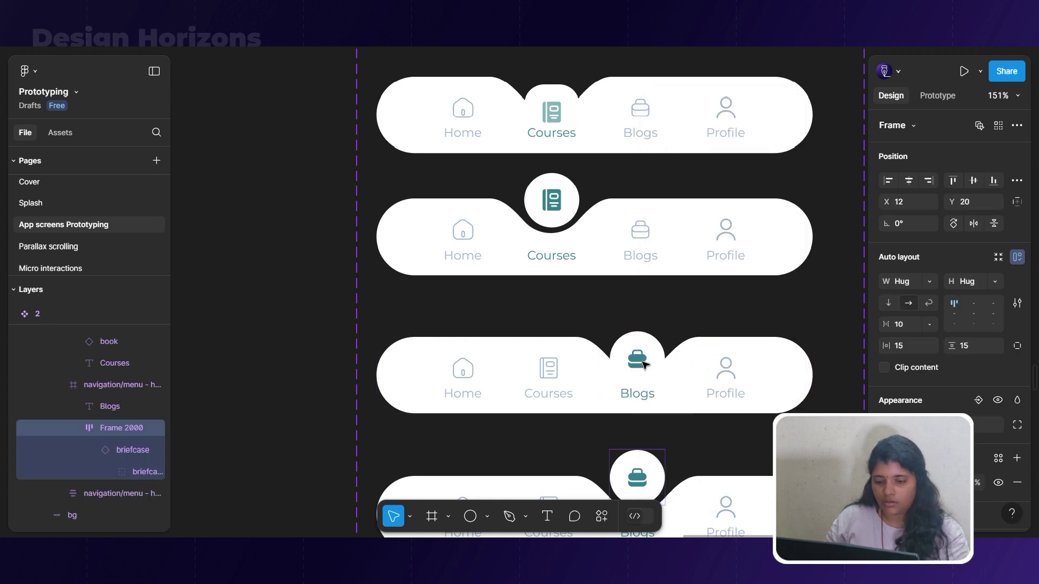
drag(644, 364, 645, 380)
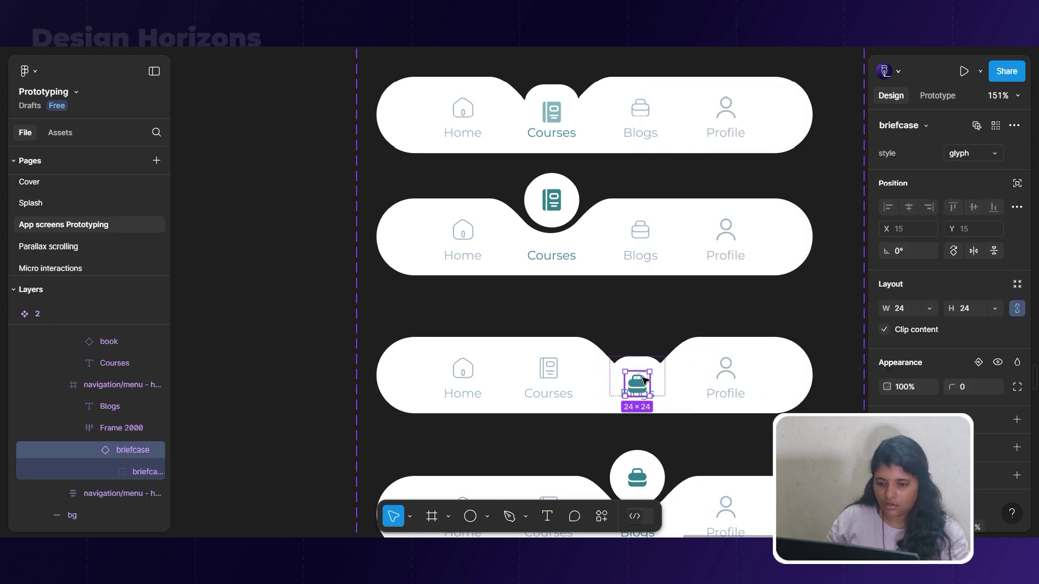
click(905, 387)
text(60)
key(Return)
Add a Profile variant copy with its user circle sunk and the icon at 60% opacity.
scroll(695, 309, down, 5)
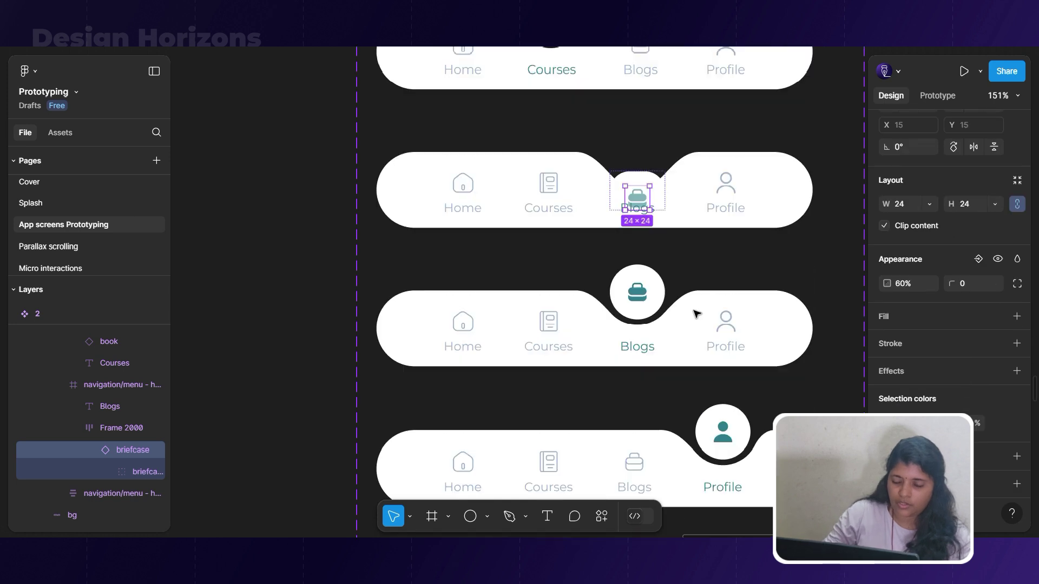
click(677, 347)
scroll(677, 330, down, 3)
drag(677, 329, 685, 414)
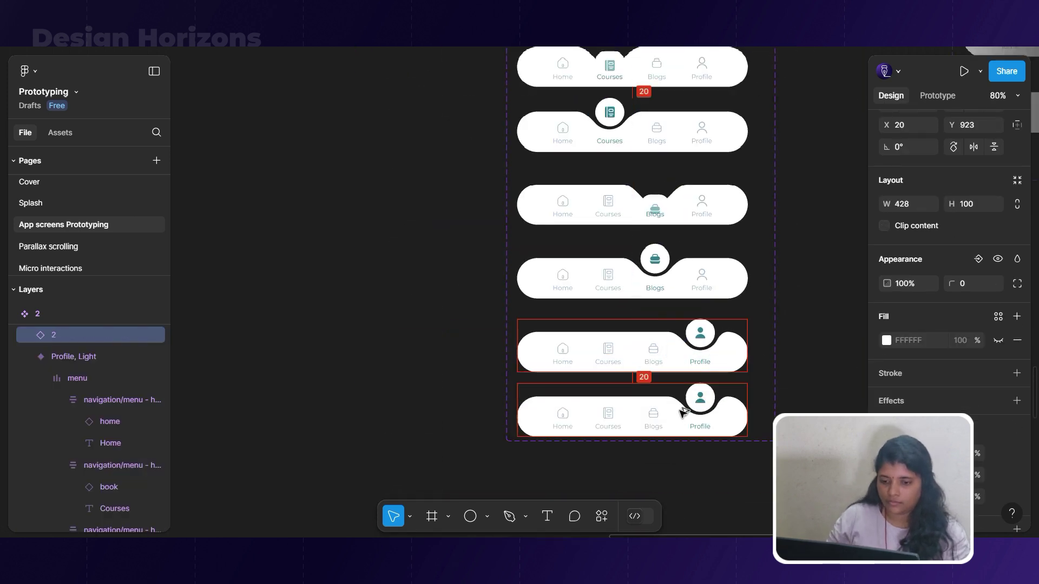
scroll(685, 414, up, 4)
double_click(703, 352)
right_click(703, 353)
click(738, 379)
drag(687, 336, 690, 369)
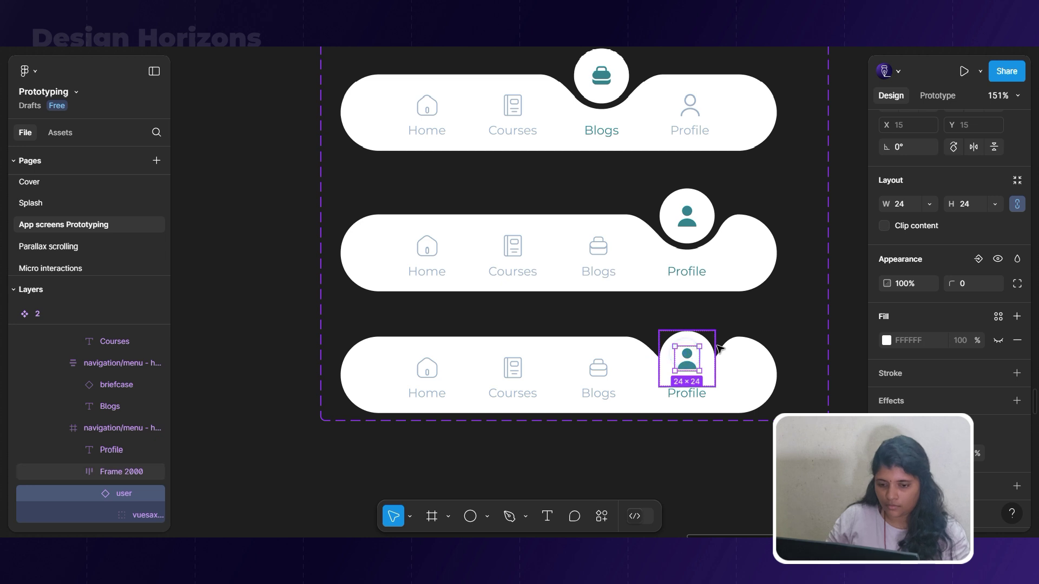
double_click(696, 371)
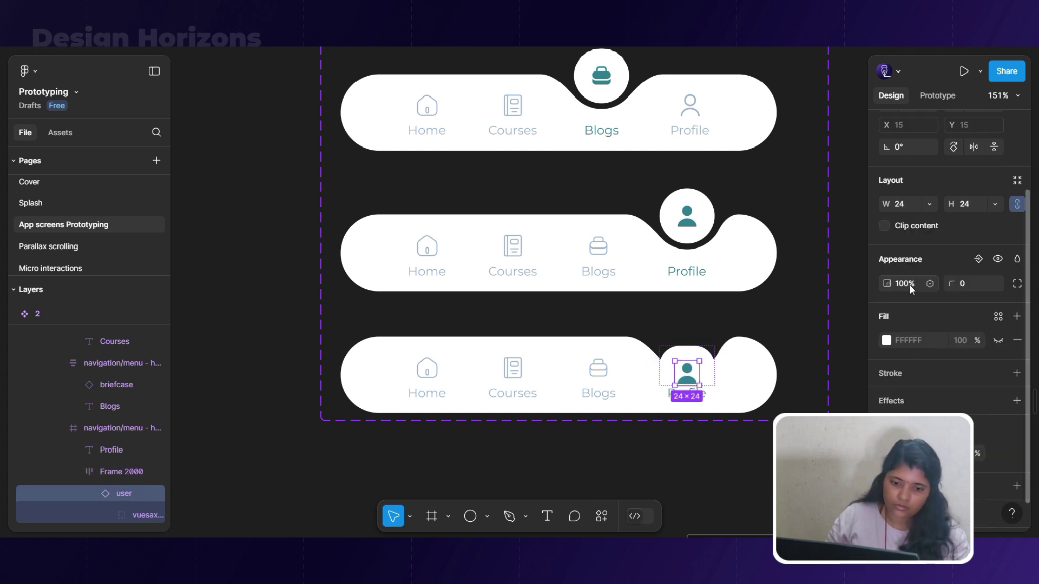
key(Return)
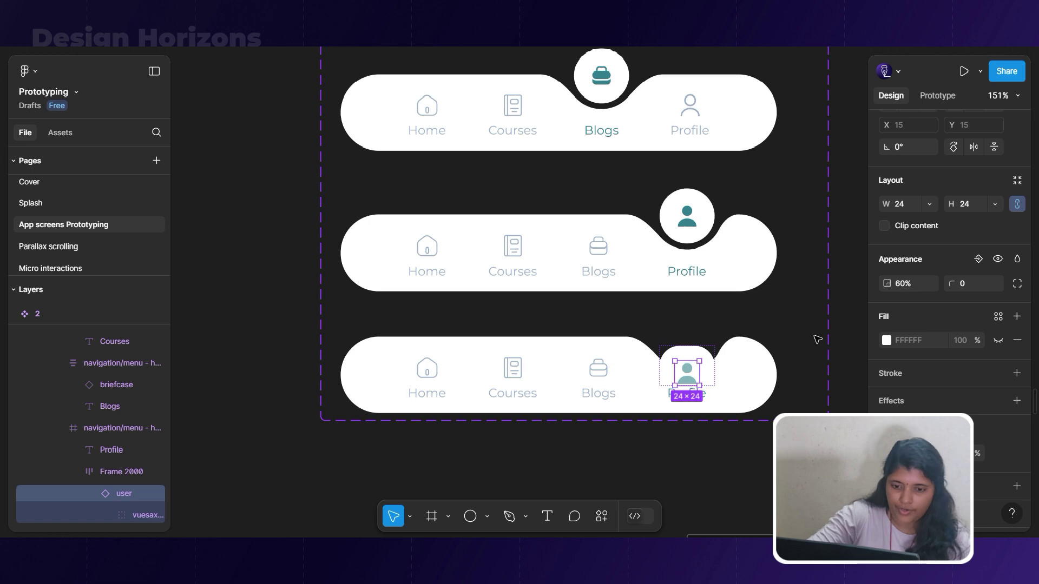
Enlarge the variant set so all eight navigation bars fit inside.
click(684, 499)
scroll(730, 431, down, 5)
click(607, 83)
drag(741, 425, 742, 444)
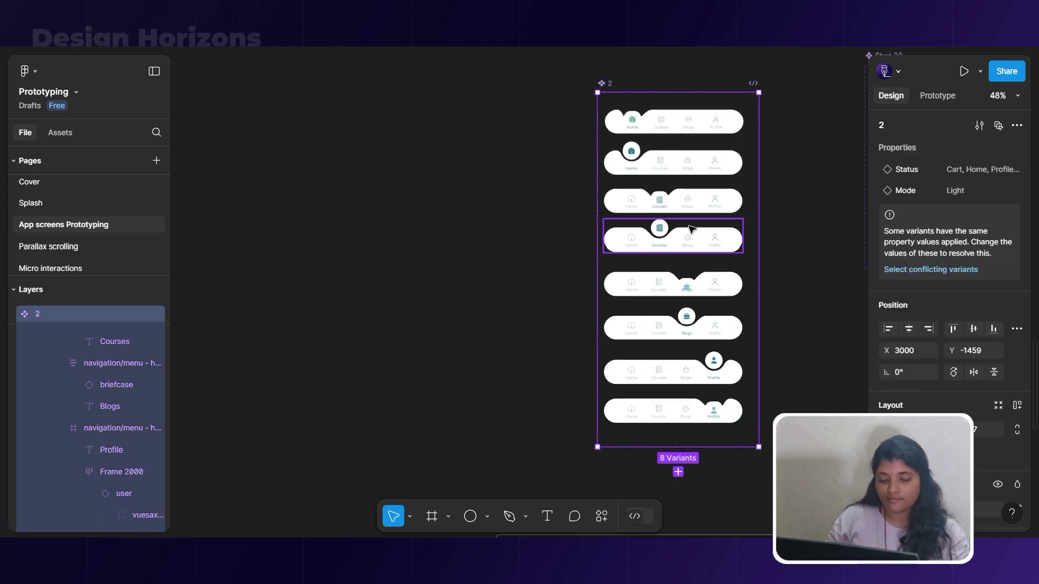
Link the Home items of the other variants to the top Home, Light variant.
scroll(692, 232, up, 2)
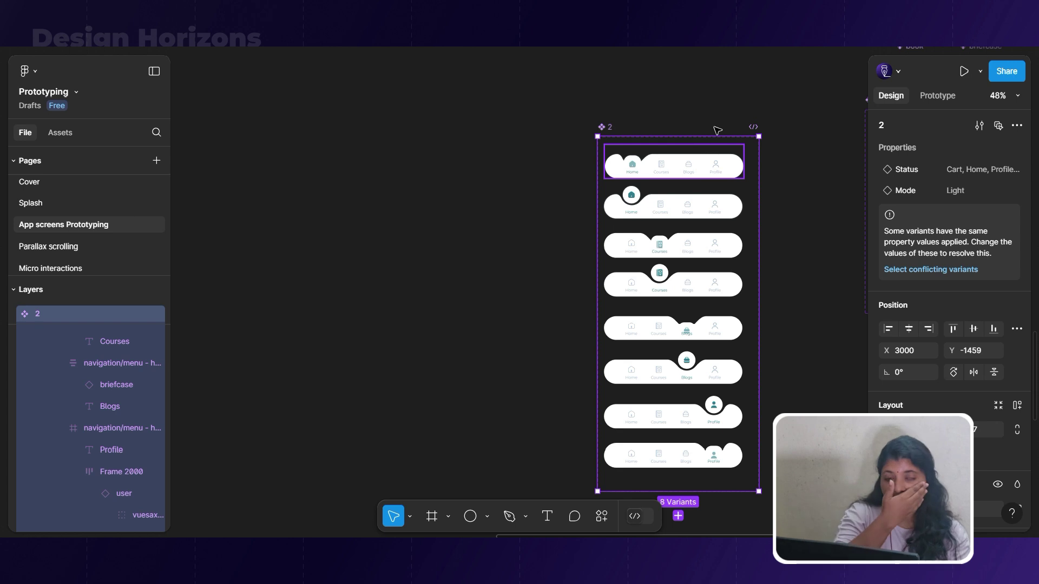
scroll(703, 196, up, 3)
ctrl+click(606, 265)
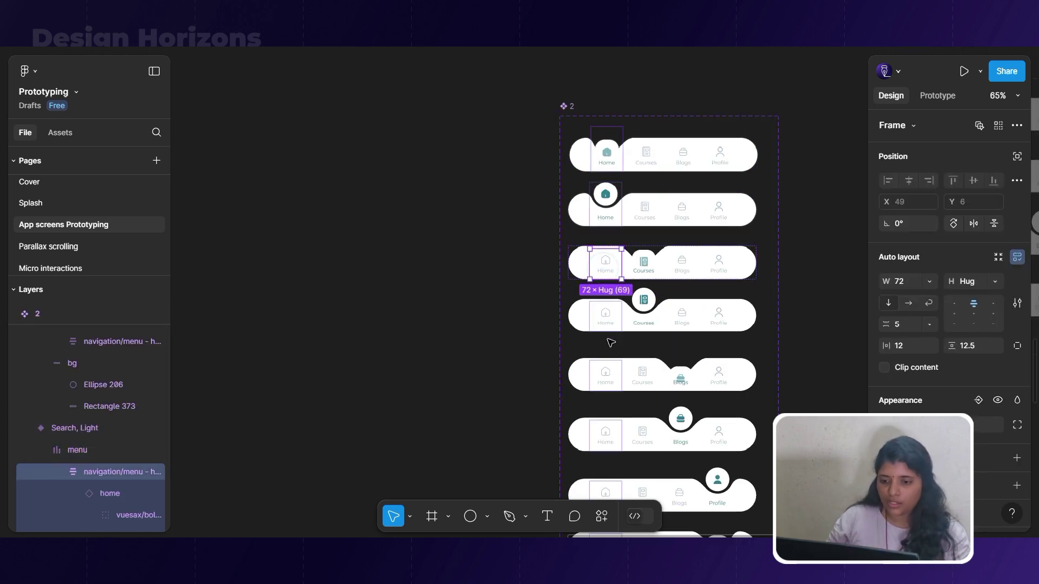
ctrl+click(606, 317)
scroll(608, 173, down, 2)
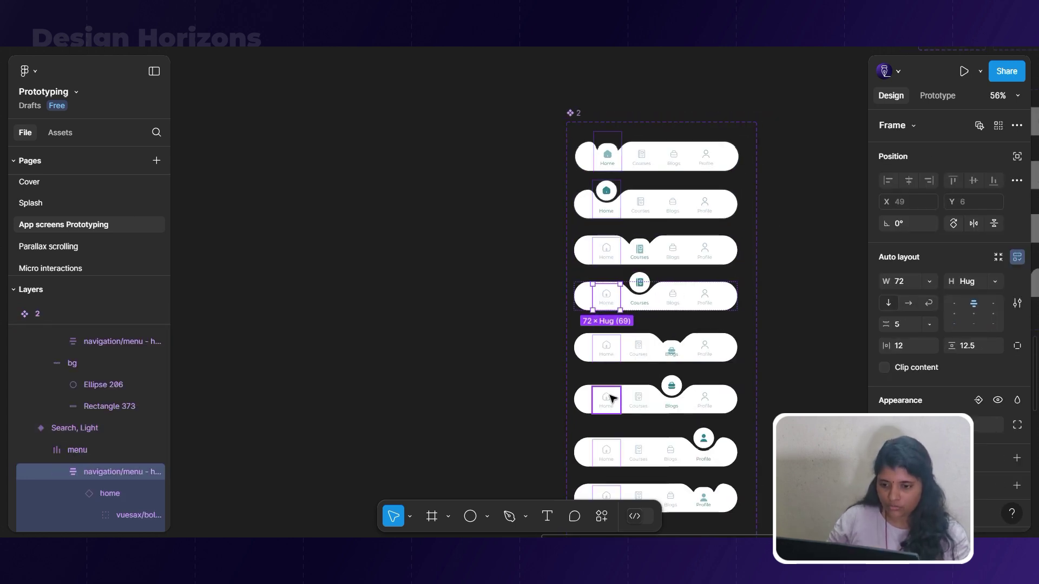
ctrl+click(609, 399)
scroll(609, 400, down, 2)
ctrl+shift+click(602, 336)
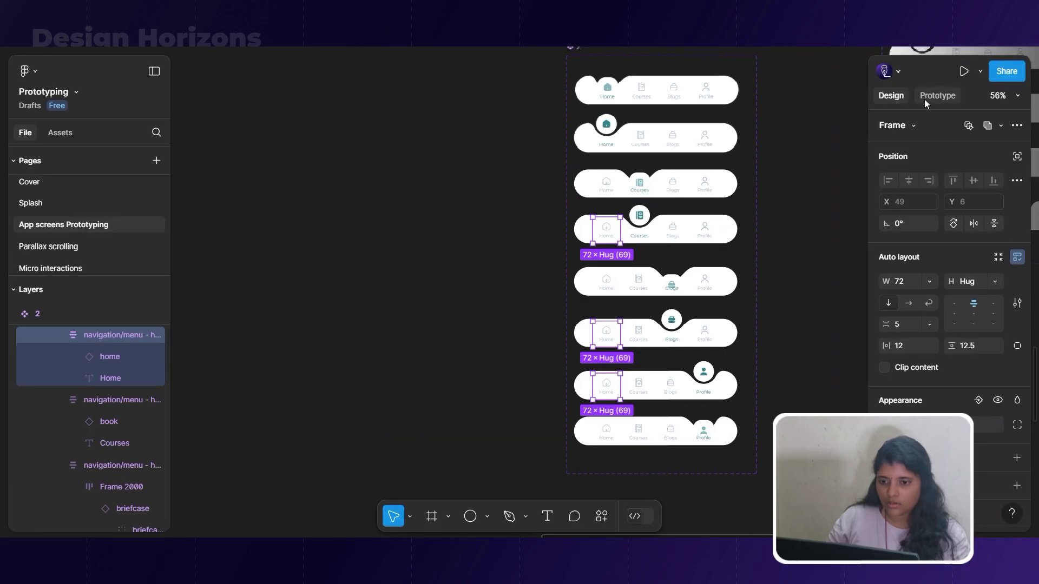
click(927, 99)
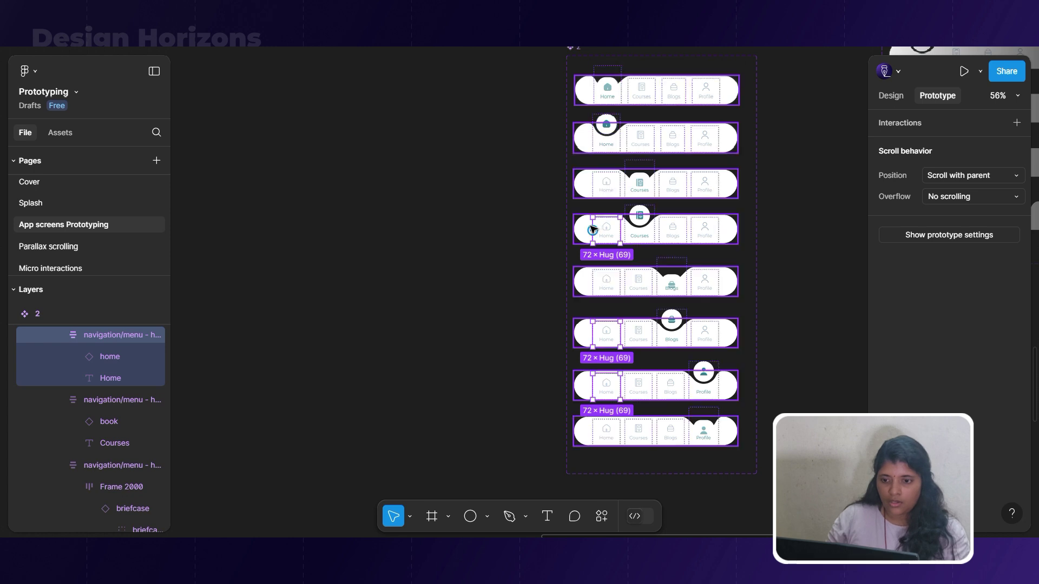
drag(606, 218, 647, 95)
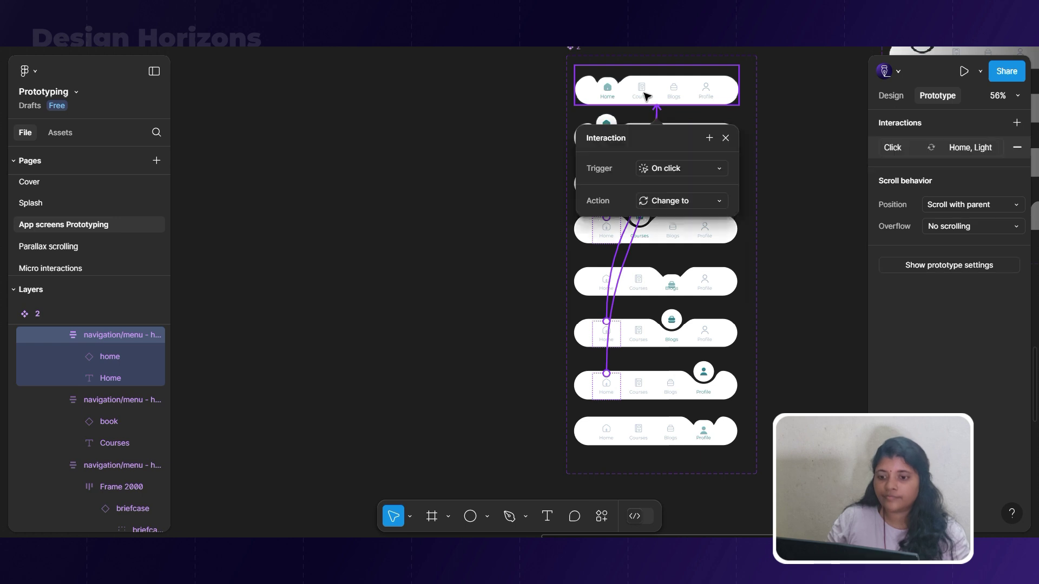
key(Escape)
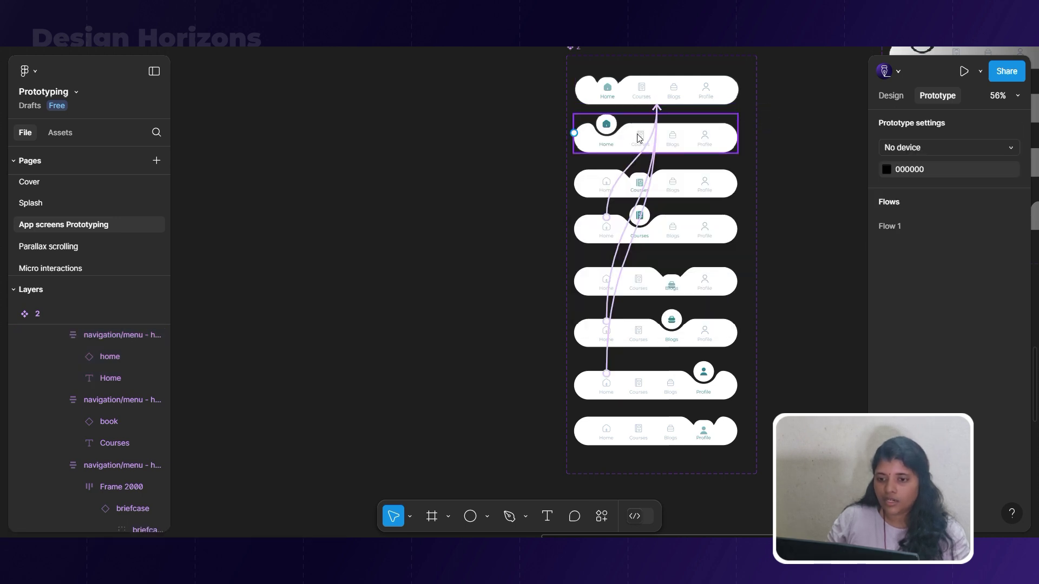
double_click(639, 135)
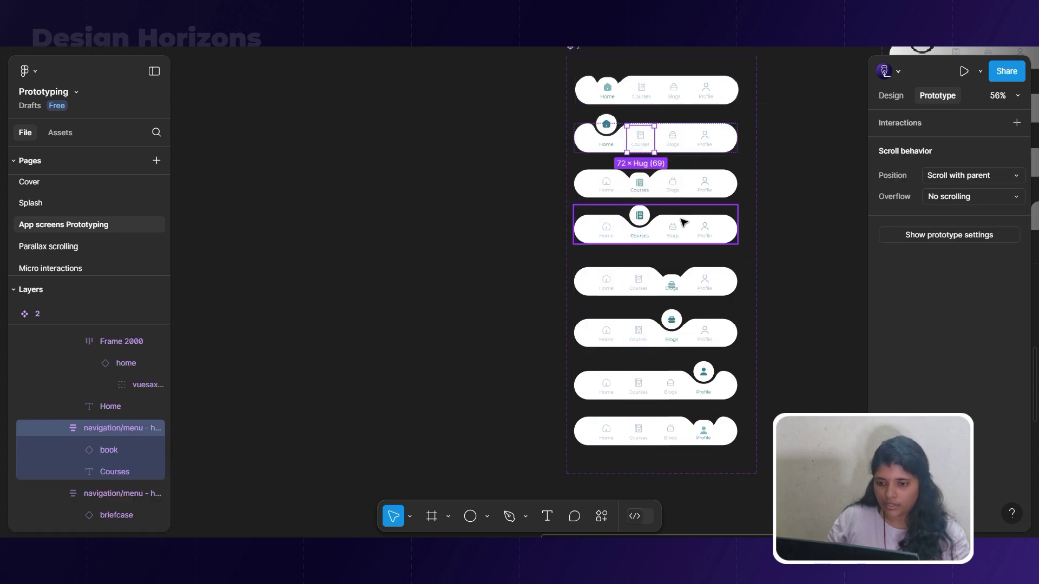
Link the Courses items in the fifth, sixth and seventh variants to the Courses-active variant.
scroll(705, 214, up, 3)
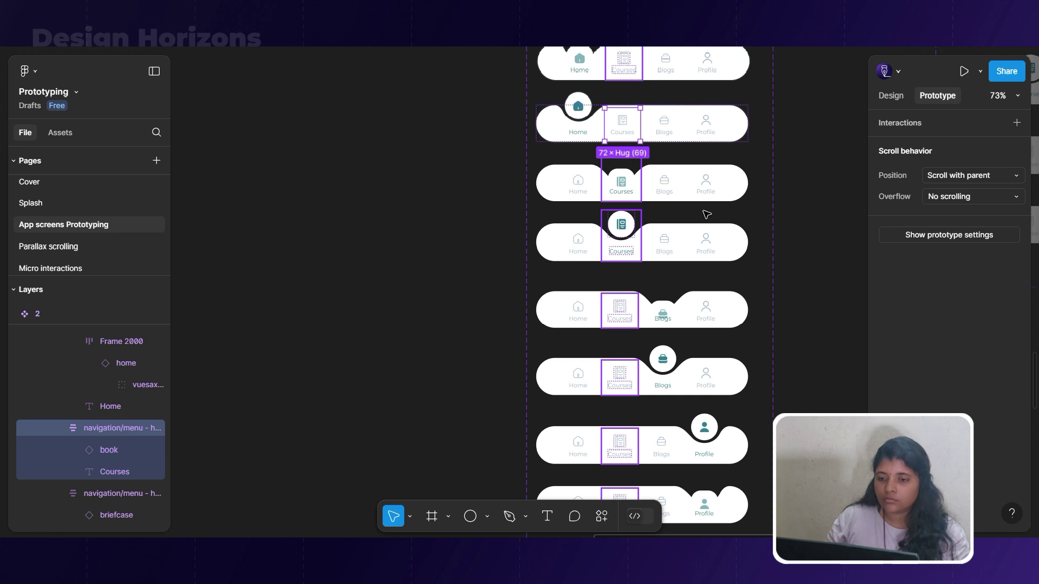
click(625, 312)
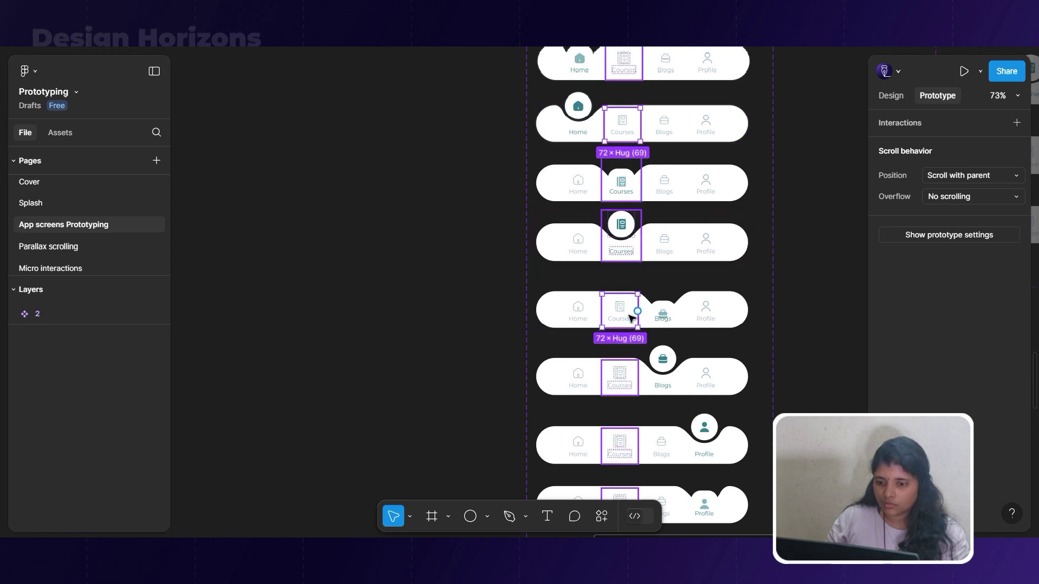
click(622, 381)
scroll(635, 435, down, 3)
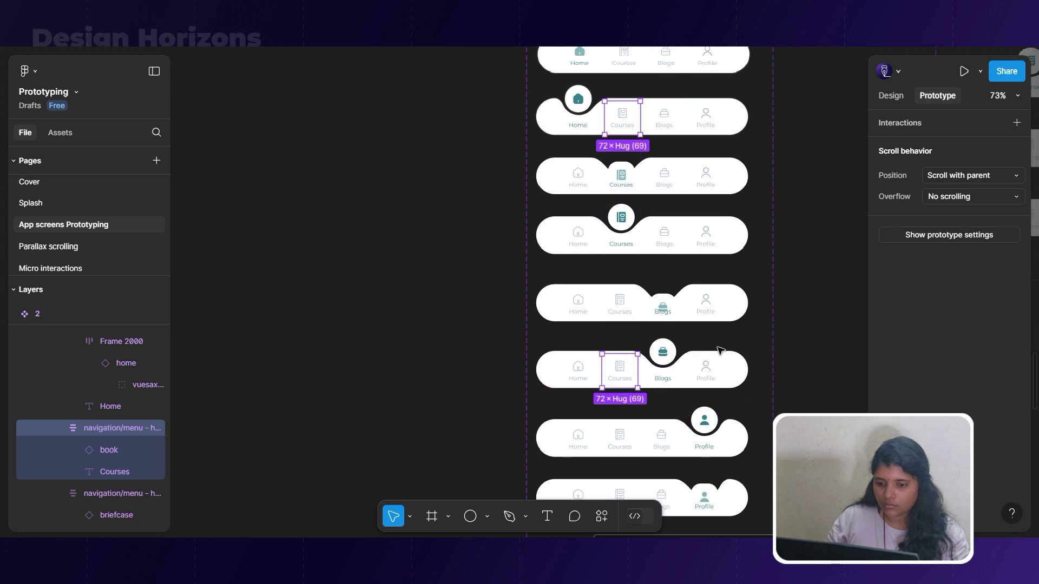
shift+click(623, 370)
drag(620, 382, 629, 108)
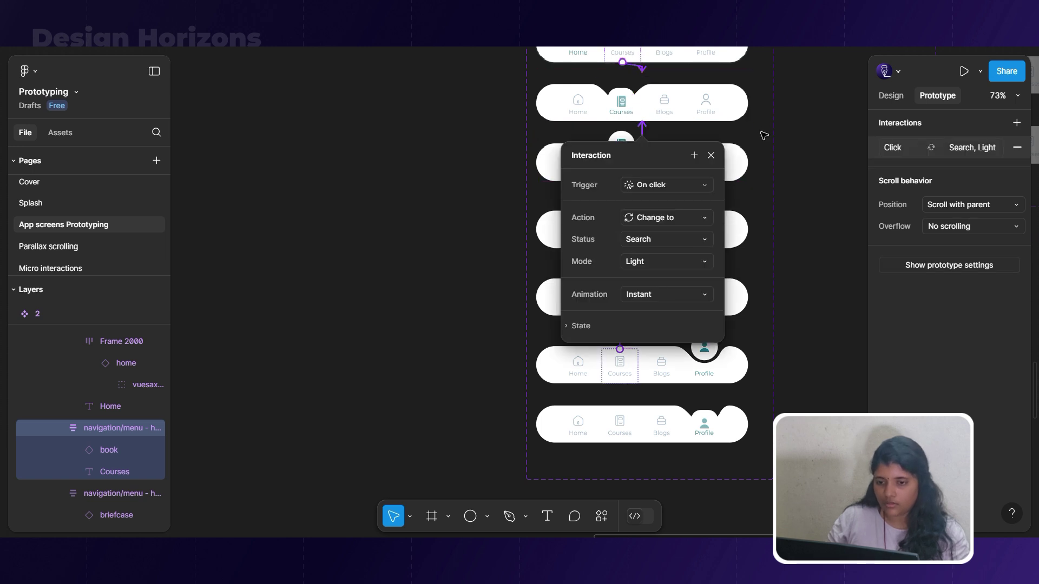
Link the Blogs items in the second, fourth and seventh variants to the Blogs-active variant.
scroll(760, 130, up, 2)
click(679, 82)
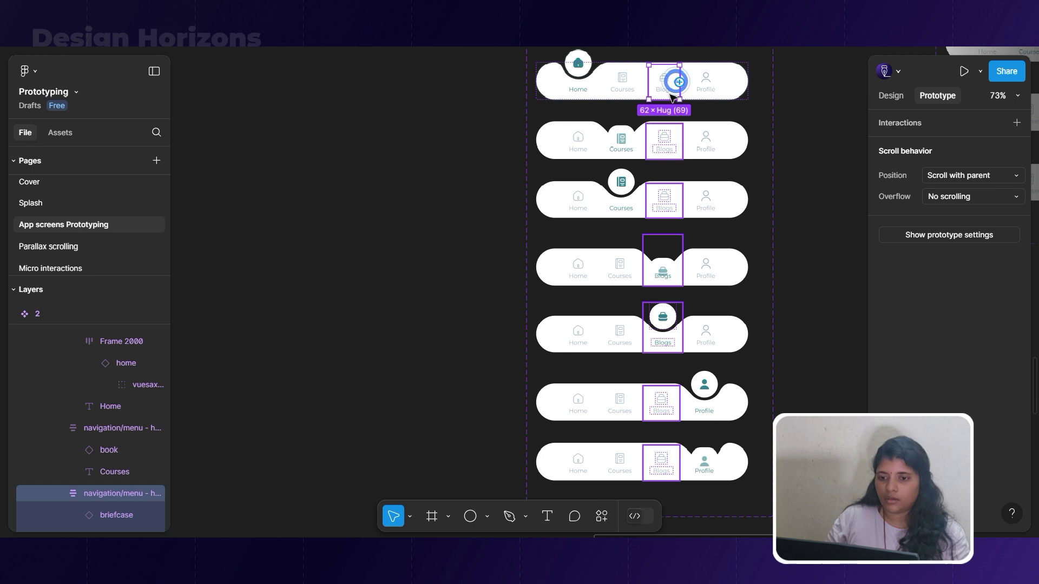
click(661, 144)
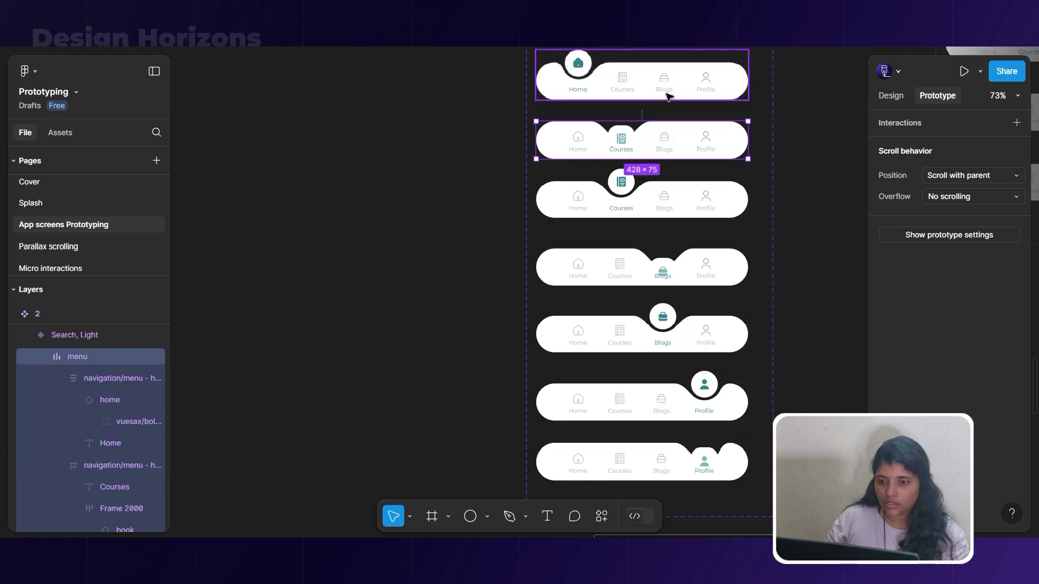
scroll(687, 134, up, 3)
scroll(779, 165, up, 1)
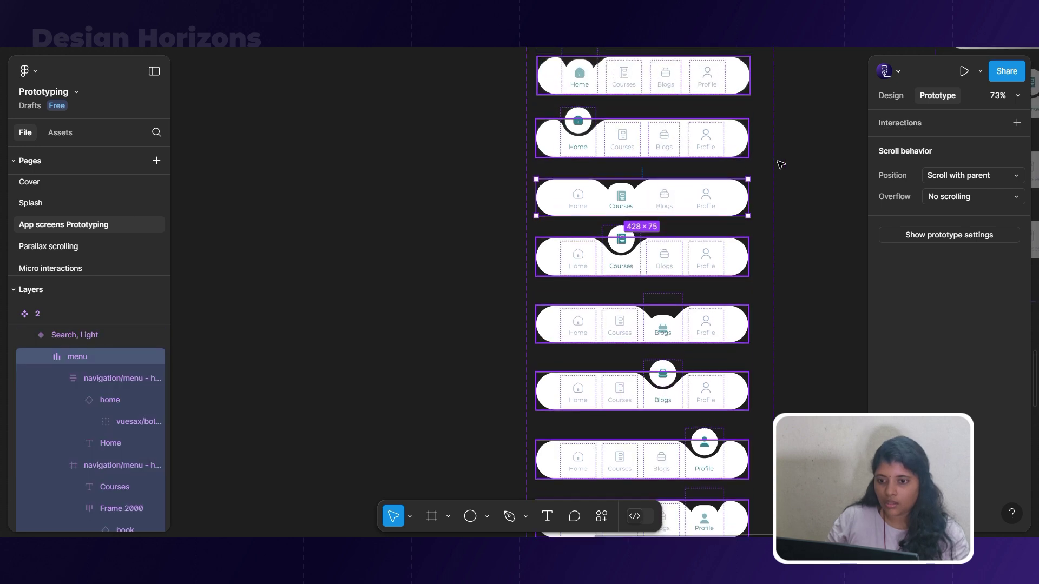
click(775, 164)
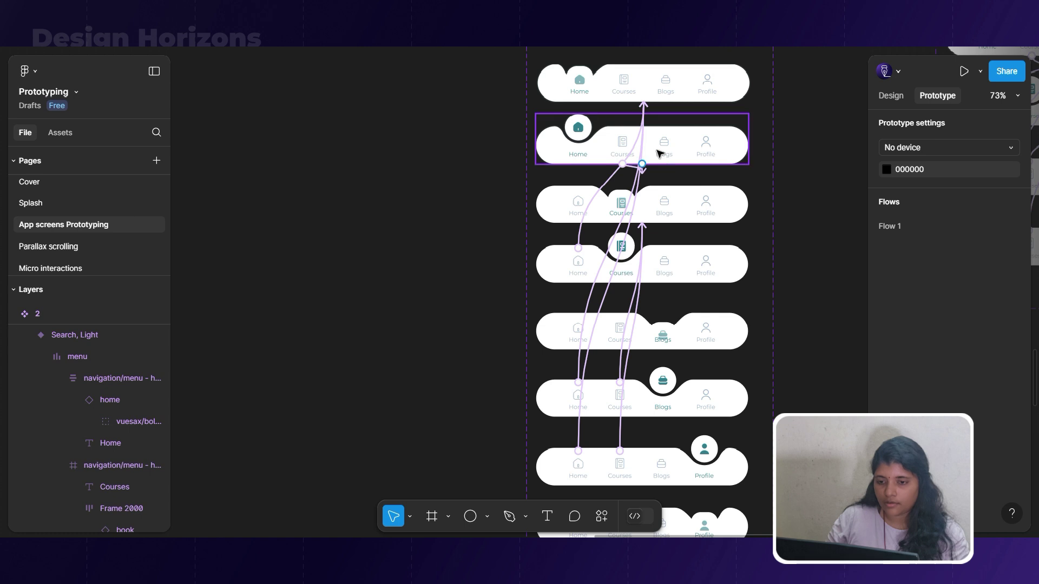
click(677, 147)
click(674, 145)
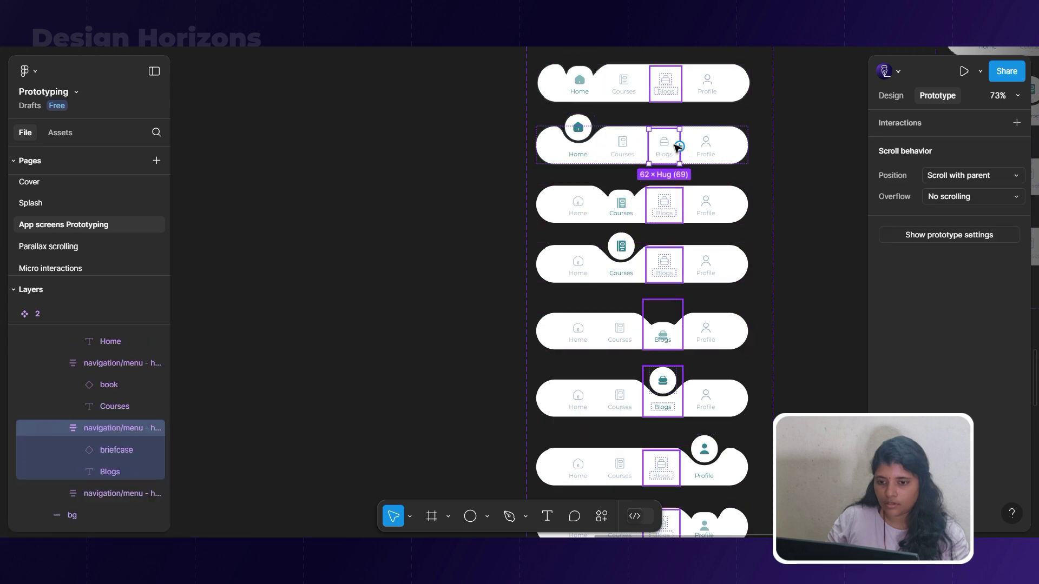
shift+click(666, 269)
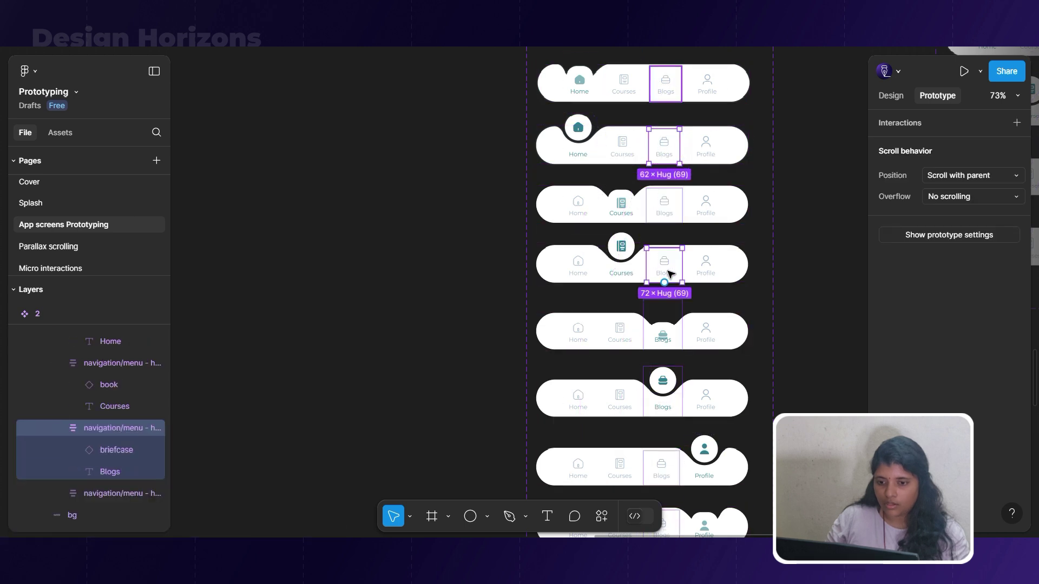
scroll(681, 374, down, 1)
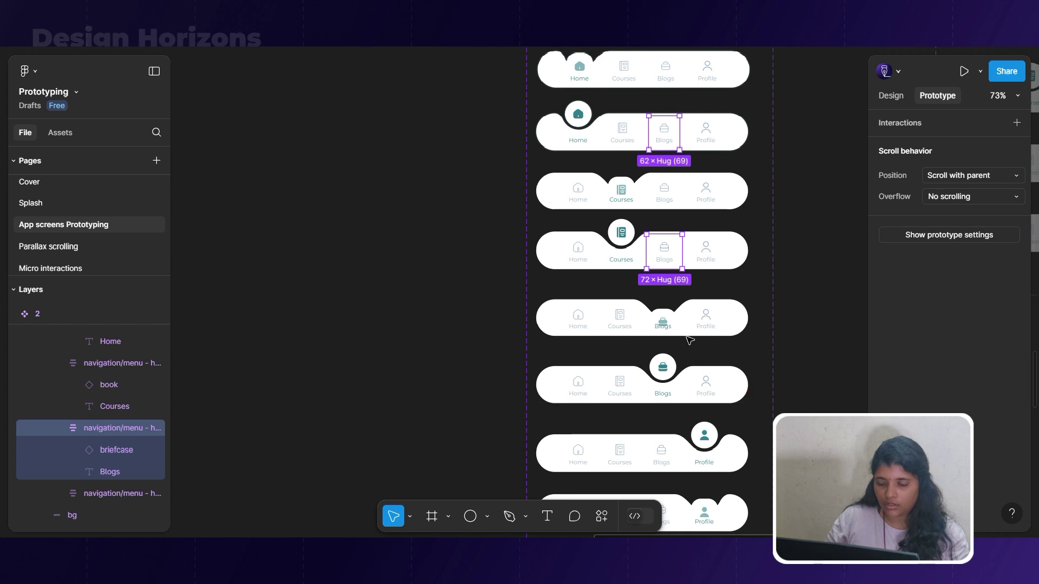
scroll(690, 340, down, 1)
shift+click(666, 442)
drag(681, 441, 685, 309)
Link the Profile items in the second, fourth and sixth variants to the Profile-active variant.
scroll(709, 235, up, 1)
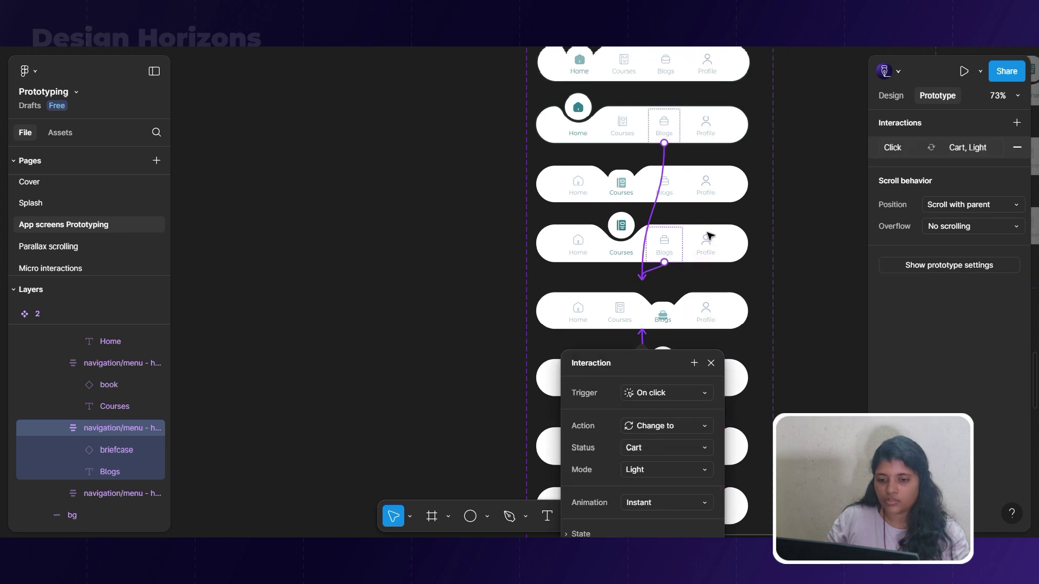
scroll(710, 236, up, 4)
click(711, 183)
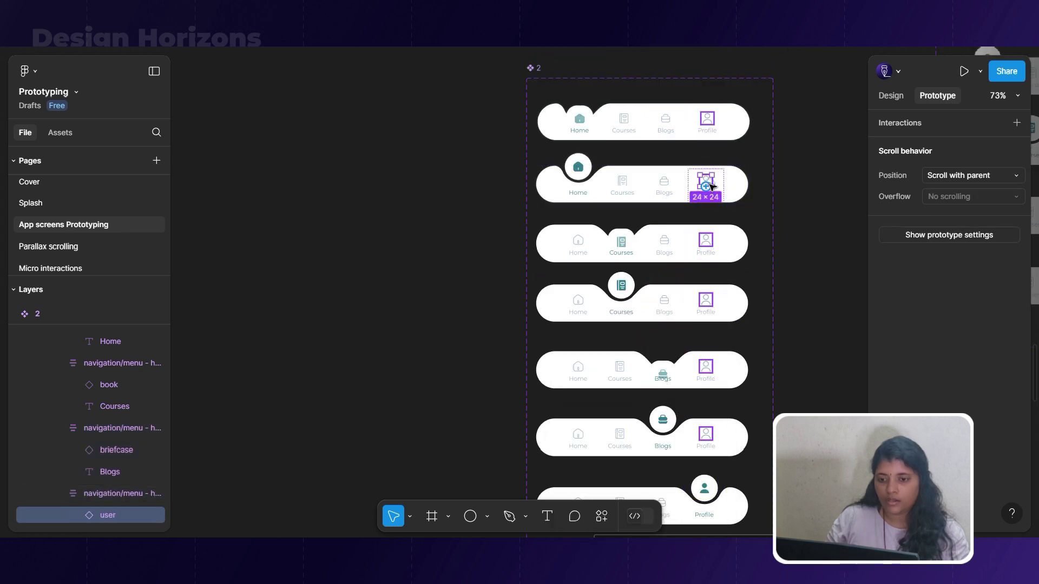
key(Escape)
shift+click(706, 300)
scroll(702, 301, down, 2)
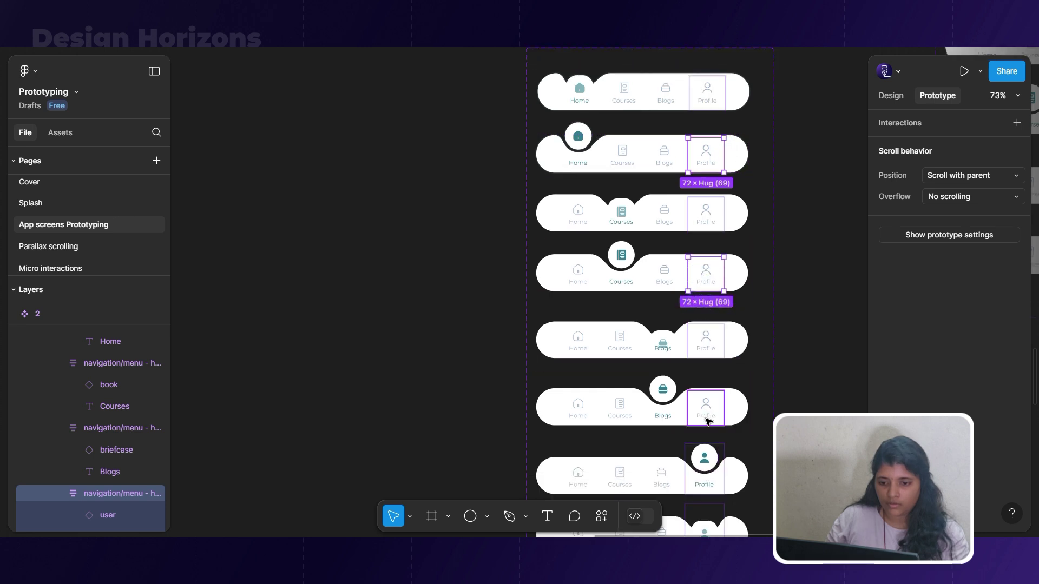
shift+click(710, 413)
drag(706, 425, 709, 525)
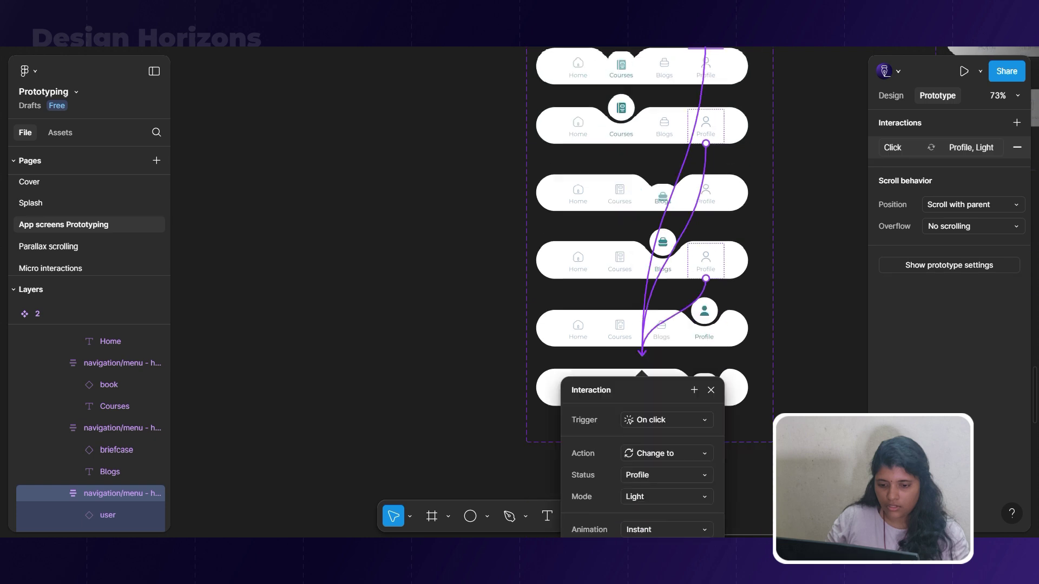
click(814, 407)
scroll(807, 399, up, 3)
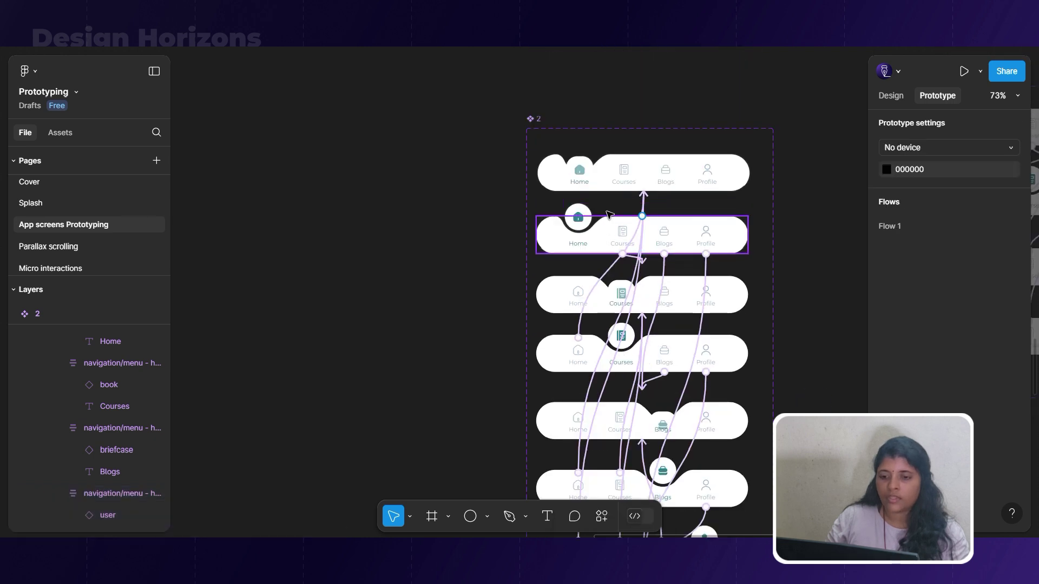
scroll(646, 184, up, 5)
click(542, 153)
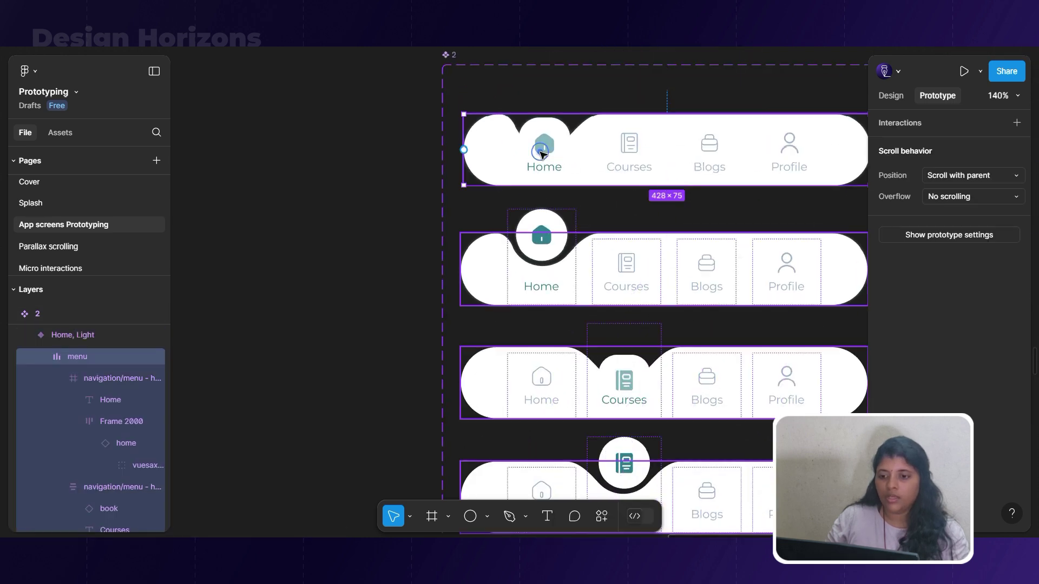
Connect the Home, Light variant to the second bar using After delay and Bouncy smart animate.
click(440, 164)
click(569, 156)
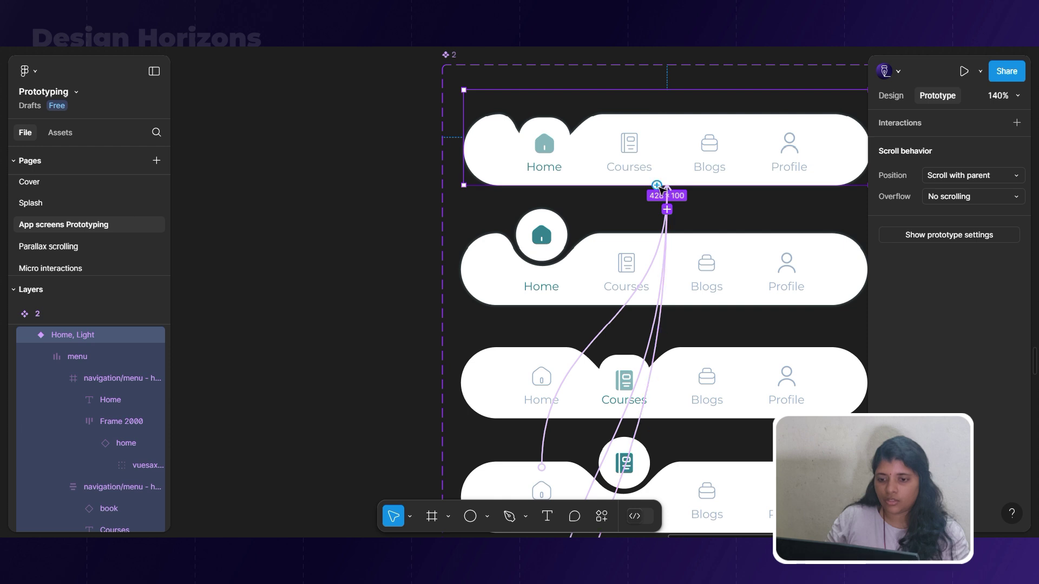
drag(625, 249, 625, 248)
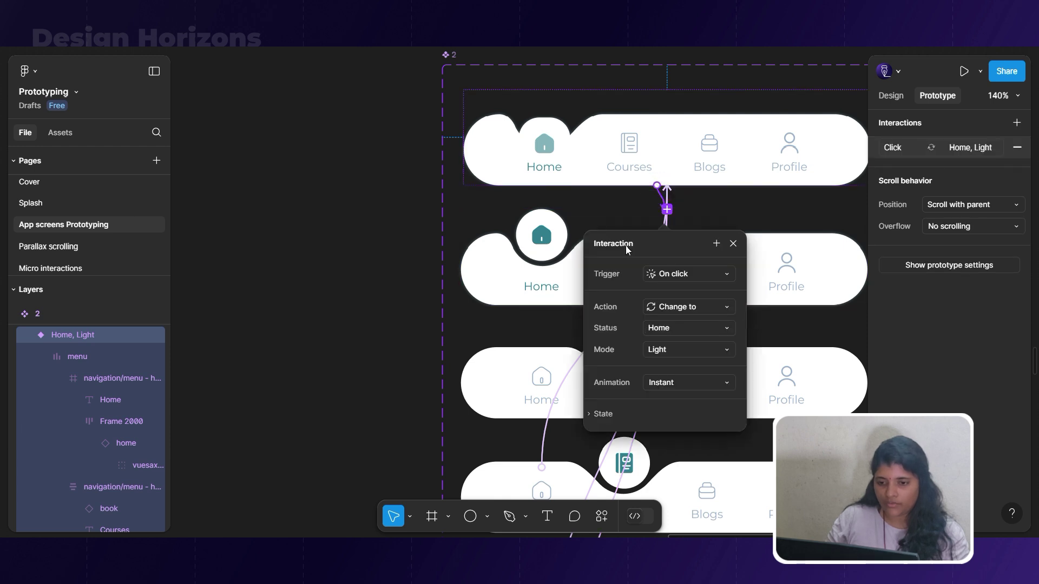
click(683, 275)
click(685, 441)
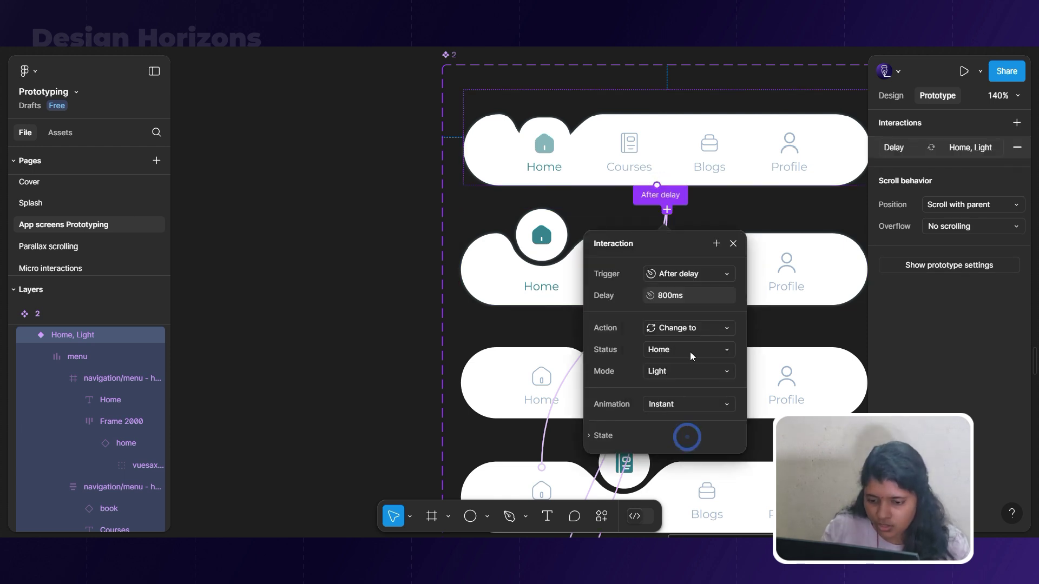
click(728, 404)
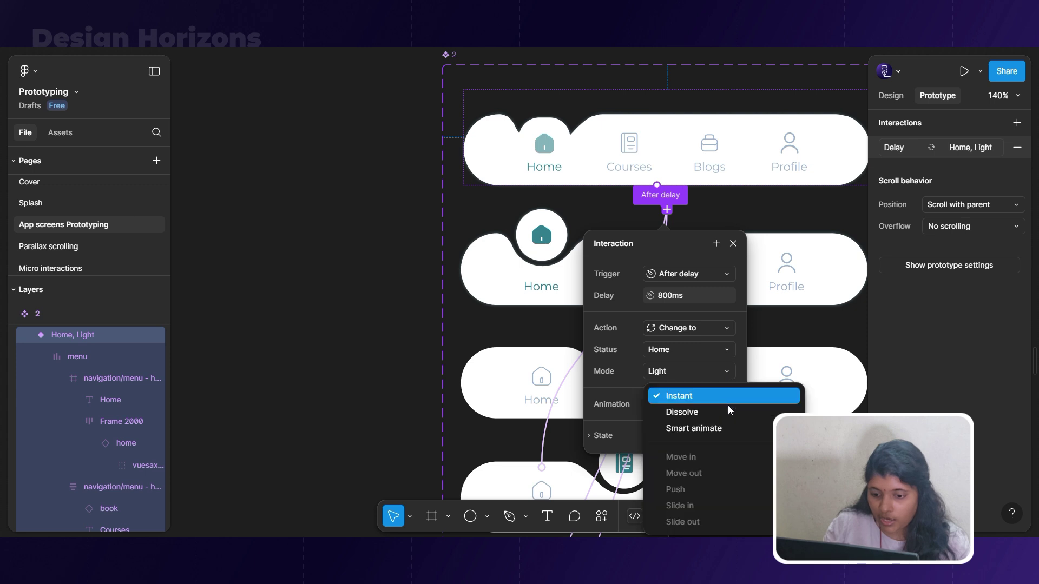
click(716, 427)
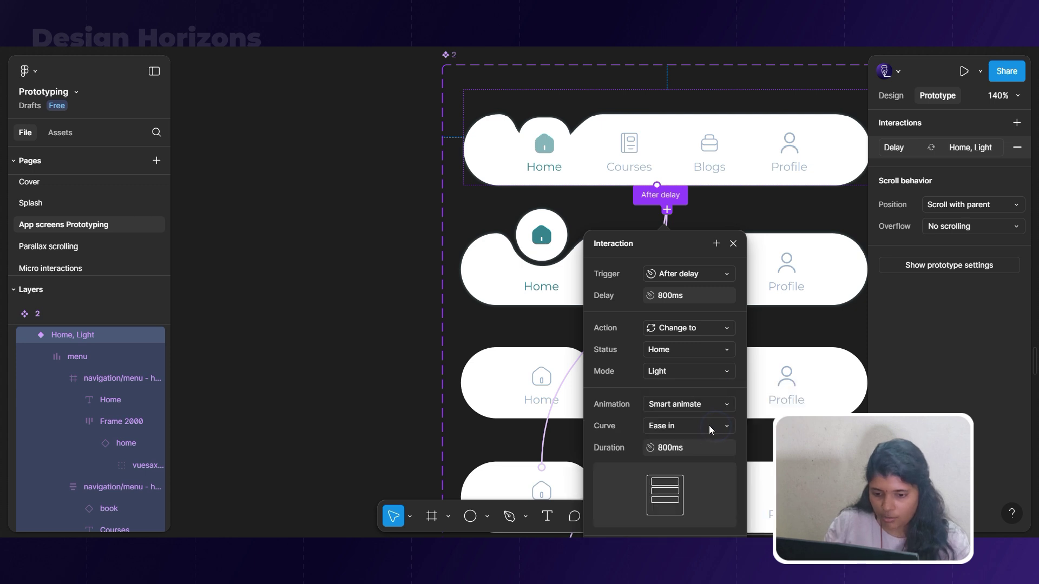
click(711, 430)
click(707, 488)
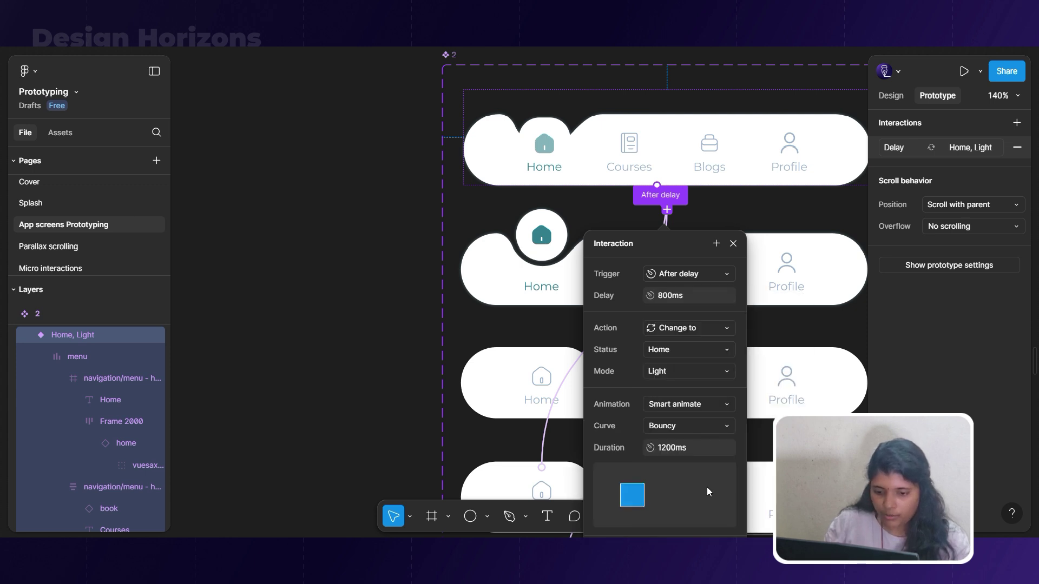
click(502, 302)
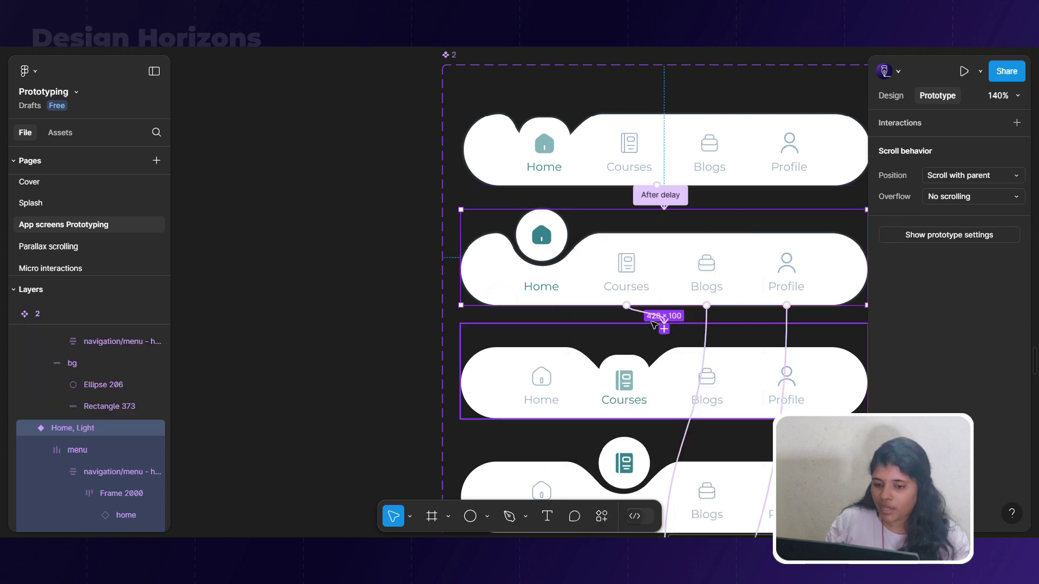
Connect the Search, Light variant to the fourth bar with an 800ms After delay trigger.
scroll(536, 322, down, 2)
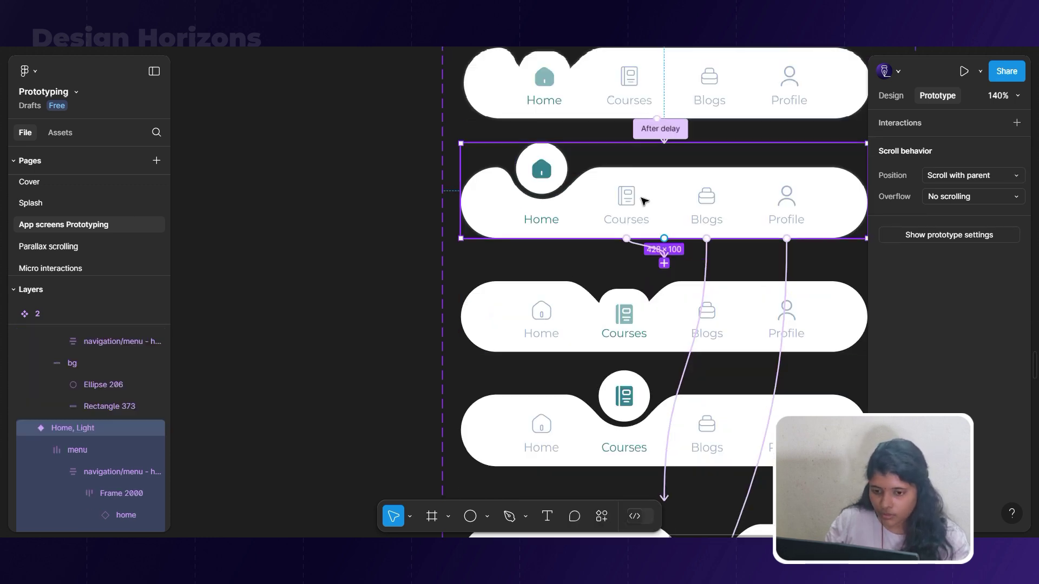
click(653, 338)
click(578, 359)
click(578, 321)
drag(655, 353, 663, 425)
click(670, 435)
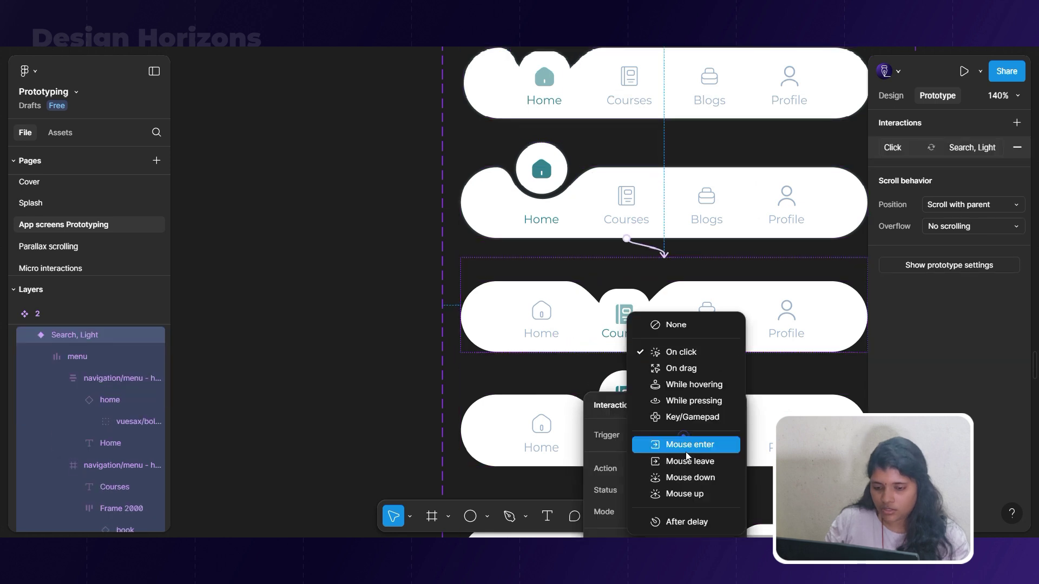
click(680, 525)
scroll(637, 369, down, 2)
scroll(639, 371, down, 1)
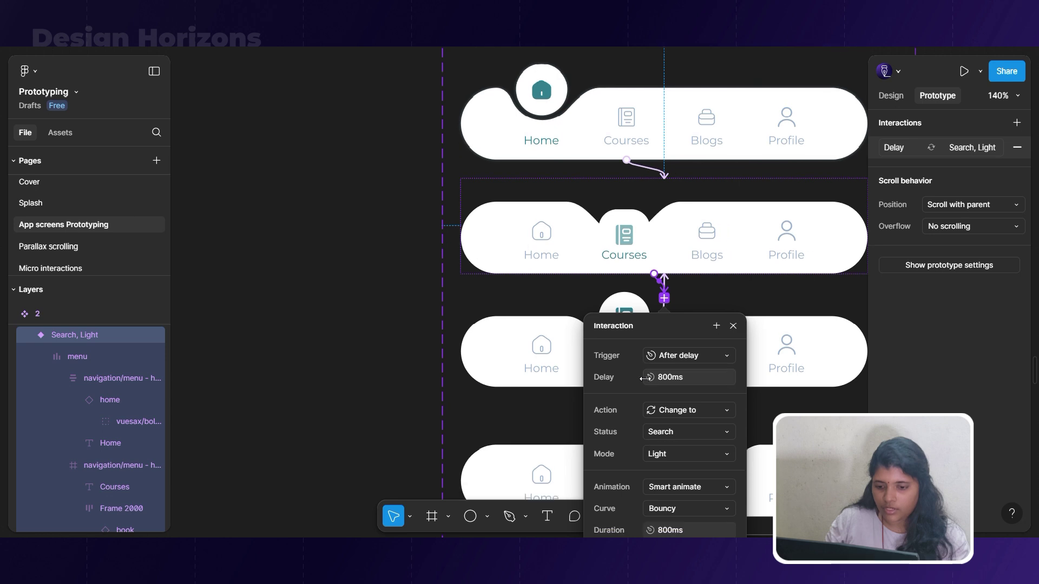
scroll(452, 385, down, 3)
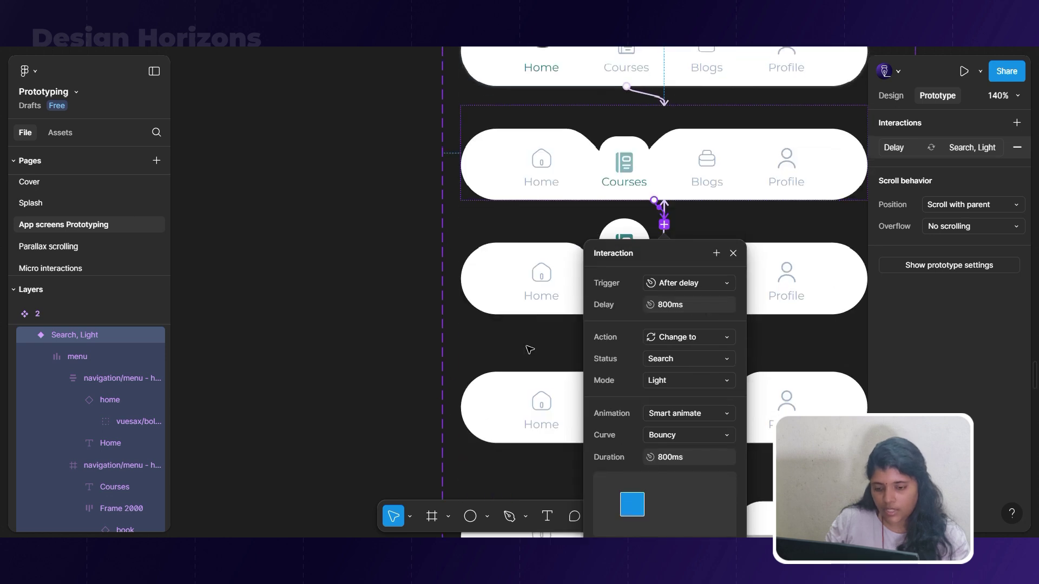
Connect the Cart, Light variant to the bar below with an After delay trigger.
click(490, 353)
scroll(490, 353, down, 6)
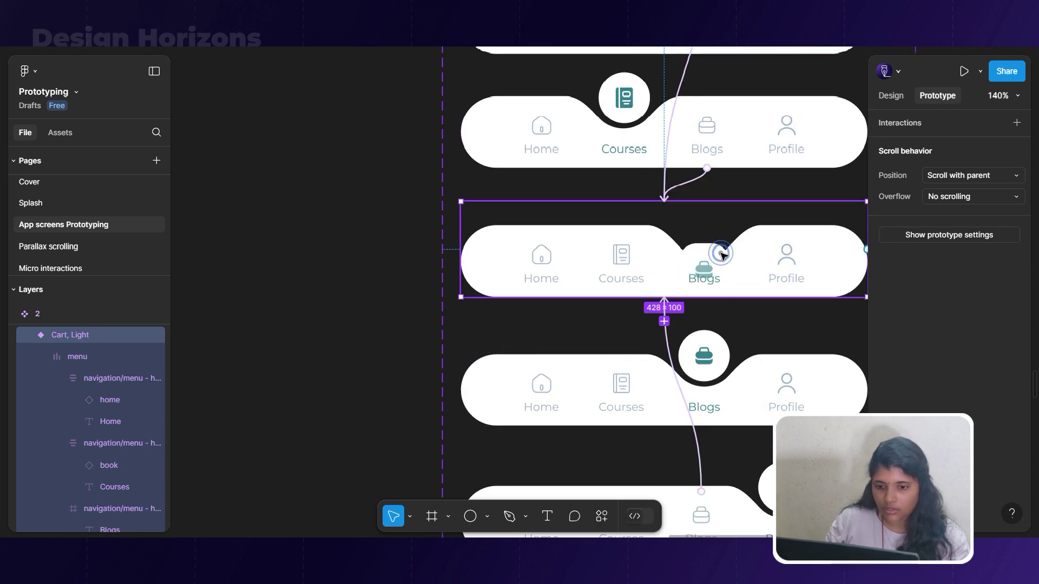
drag(663, 320, 634, 383)
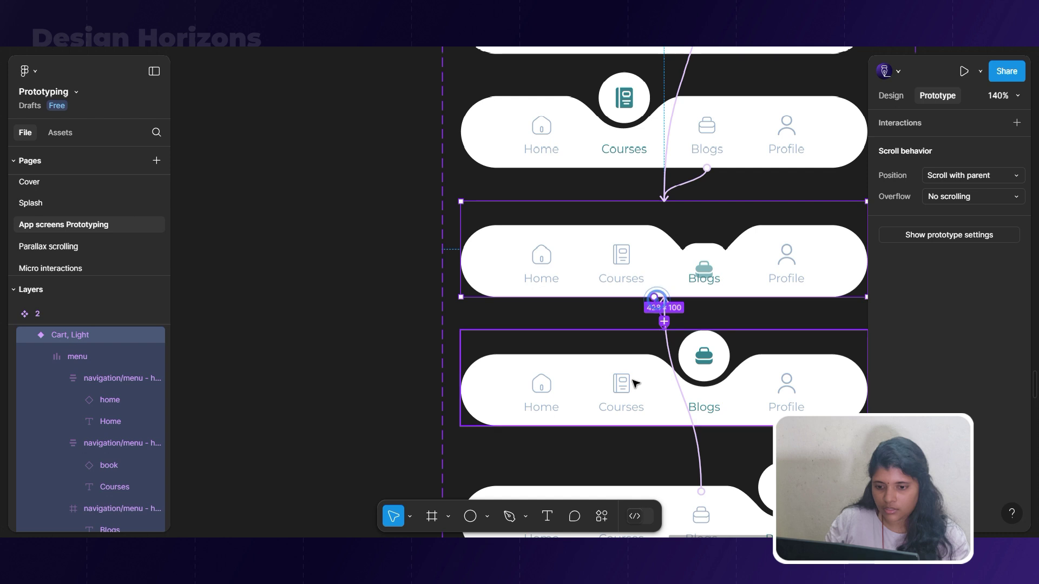
scroll(830, 390, down, 6)
click(720, 248)
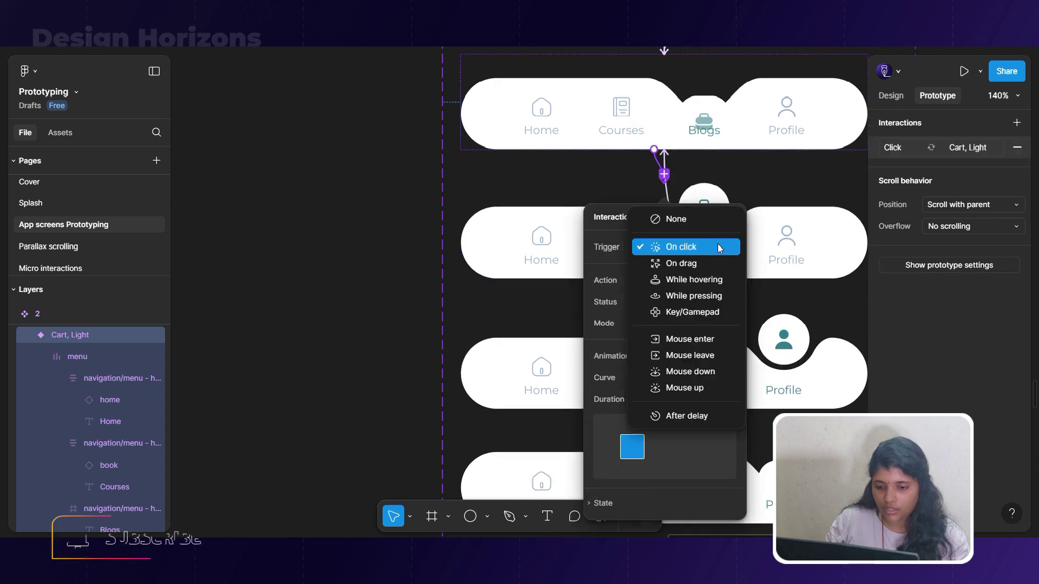
click(698, 415)
click(527, 436)
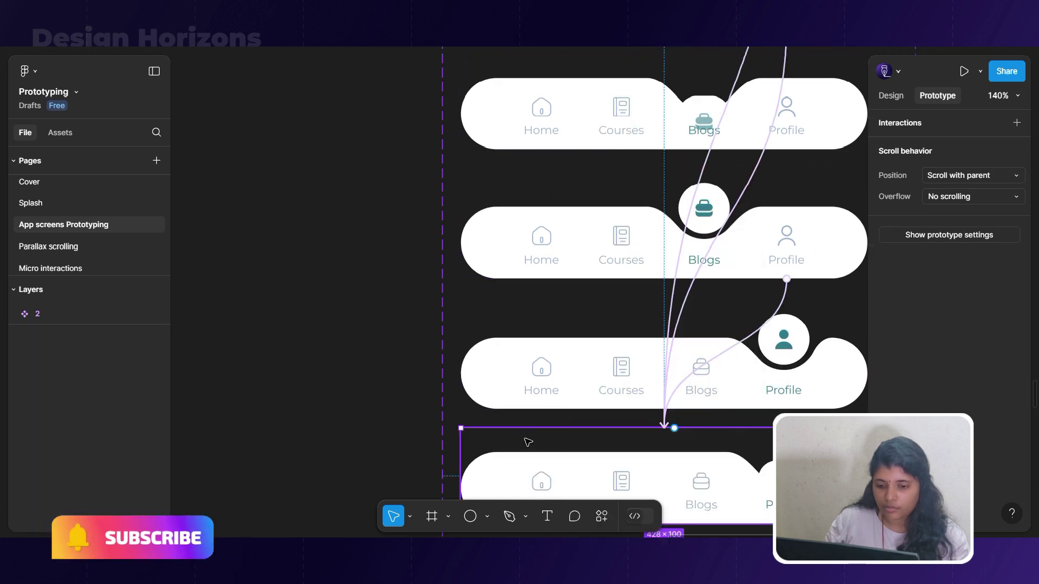
Connect the Profile variant to the following navbar variant with an After delay trigger.
click(525, 436)
scroll(595, 389, down, 5)
drag(674, 282, 725, 236)
click(688, 325)
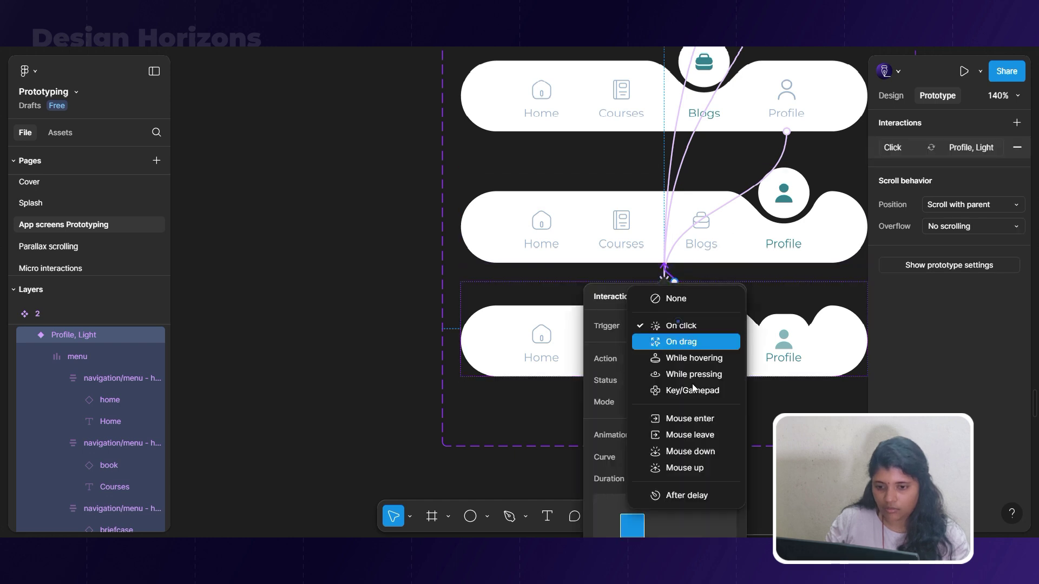
click(684, 497)
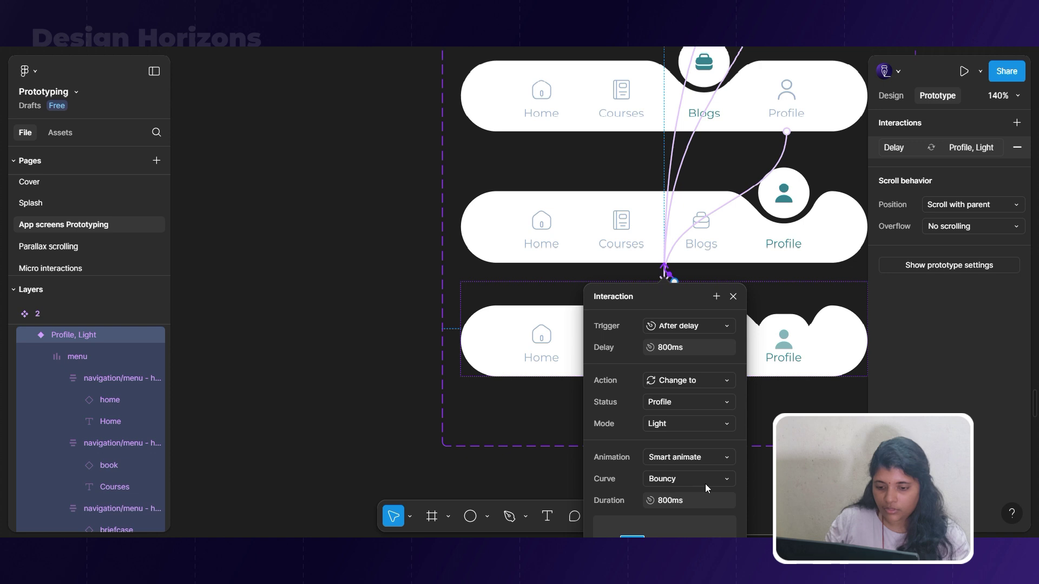
scroll(519, 287, down, 5)
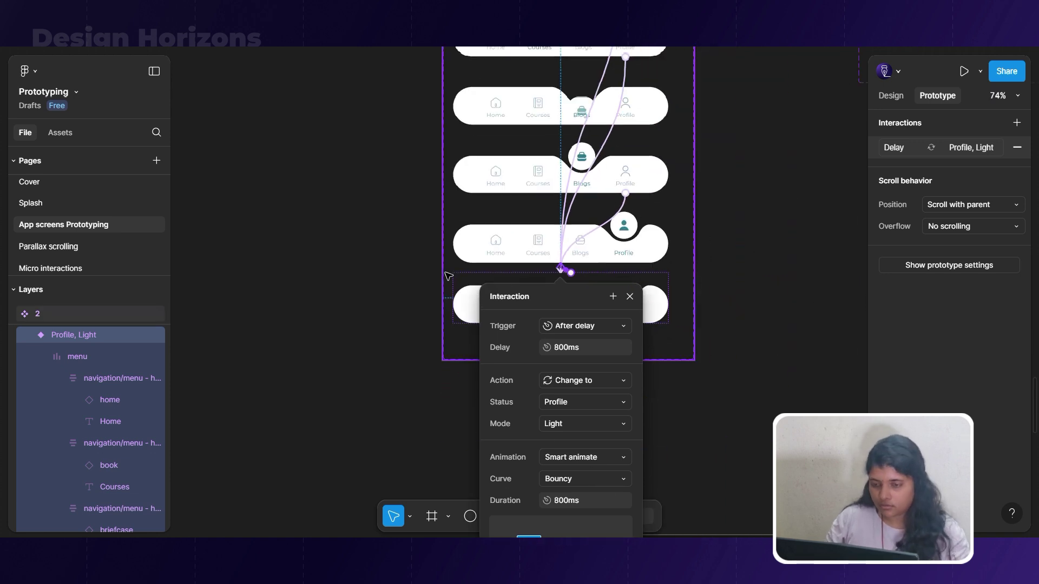
click(621, 298)
Draw a 661 × 215 frame in free space left of the navigation set 2.
click(616, 388)
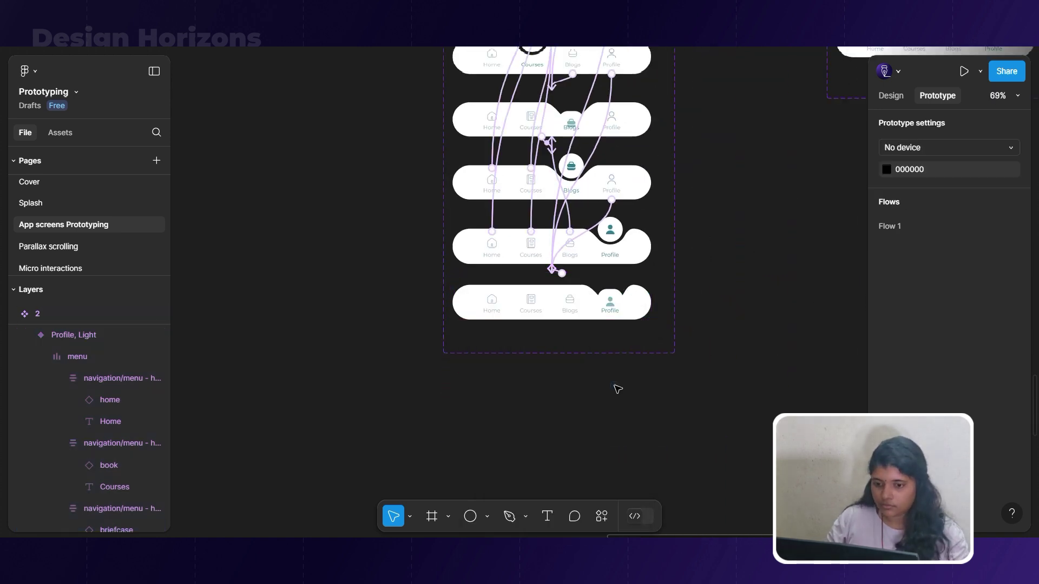
scroll(616, 388, up, 5)
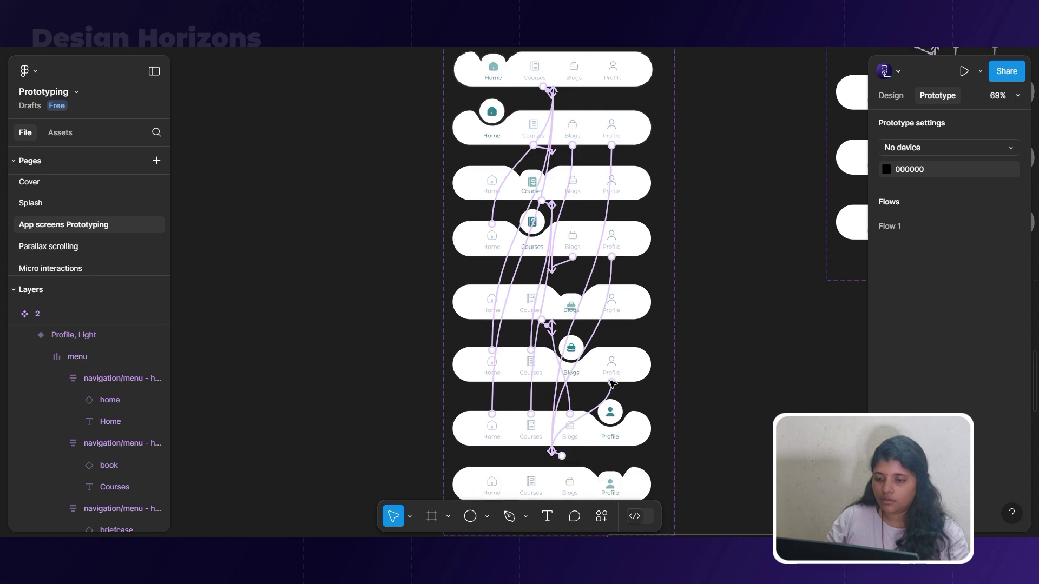
scroll(611, 384, up, 1)
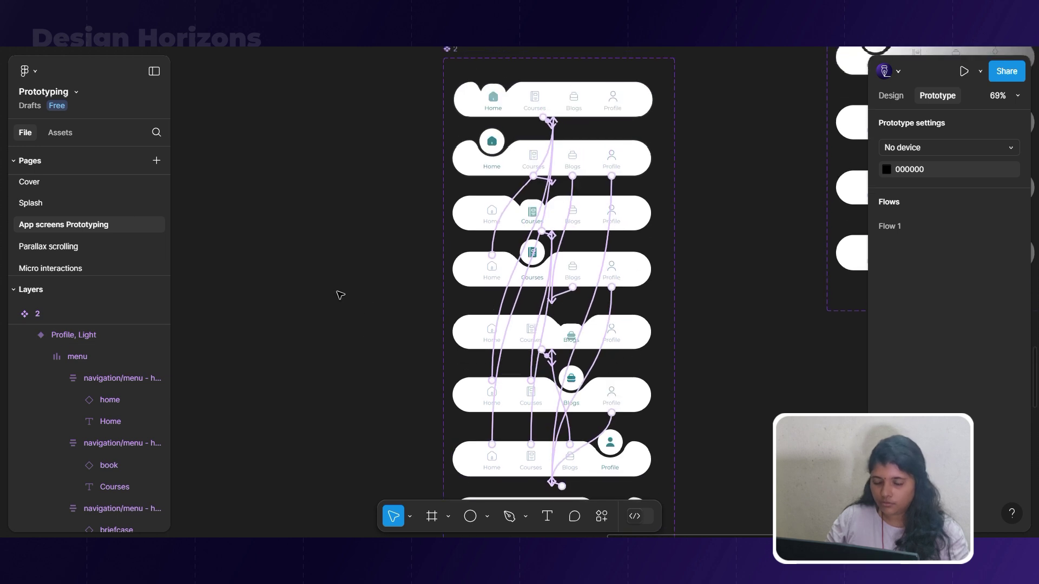
scroll(340, 295, down, 3)
drag(563, 259, 753, 266)
scroll(492, 184, up, 1)
key(f)
mouse_move(377, 178)
mouse_down()
mouse_move(560, 253)
mouse_move(584, 245)
mouse_up()
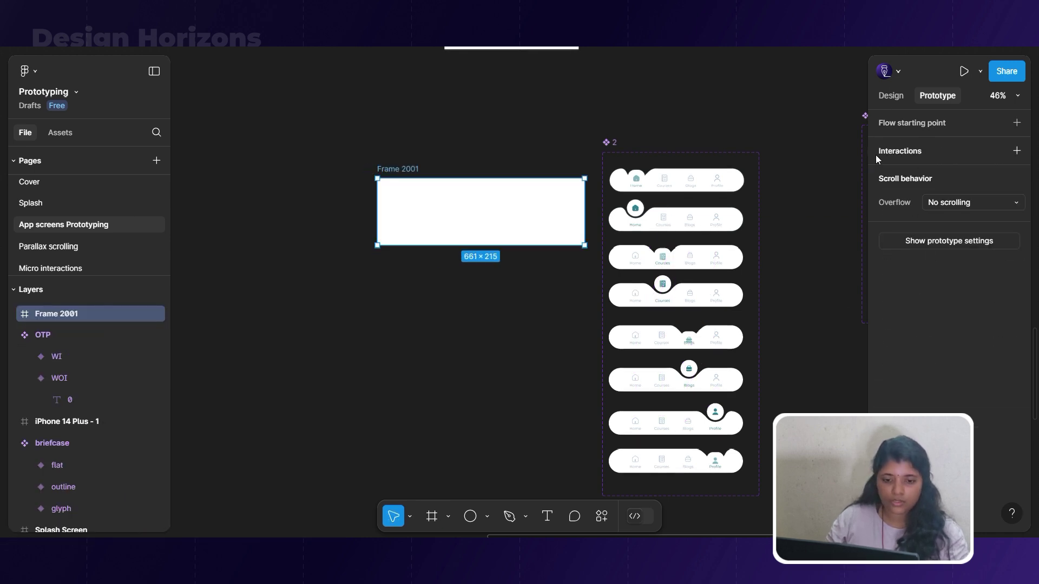
Set Frame 2001 to 460 wide and paste a copy of the Home navbar into it.
click(891, 95)
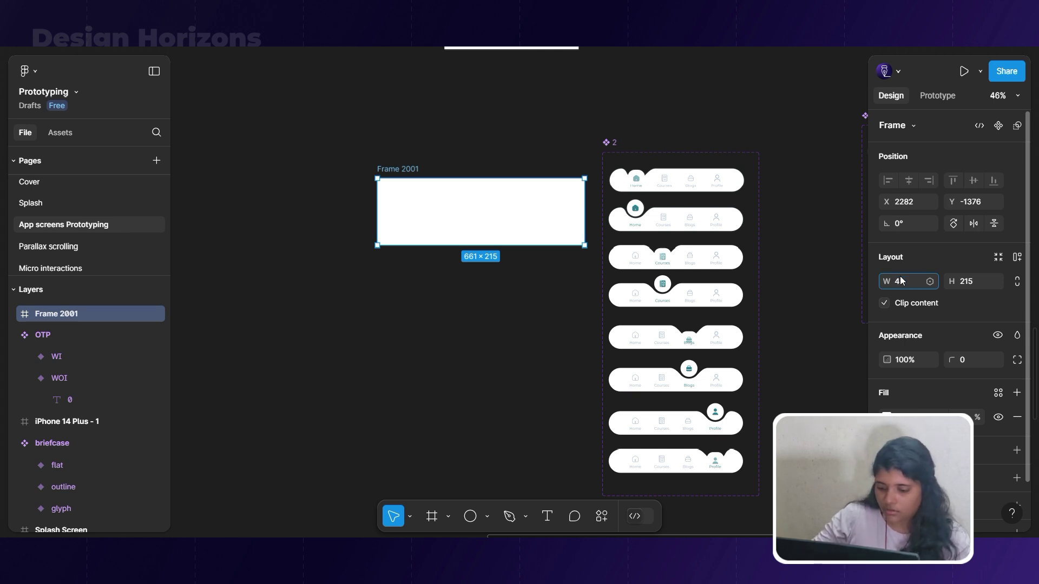
key(Return)
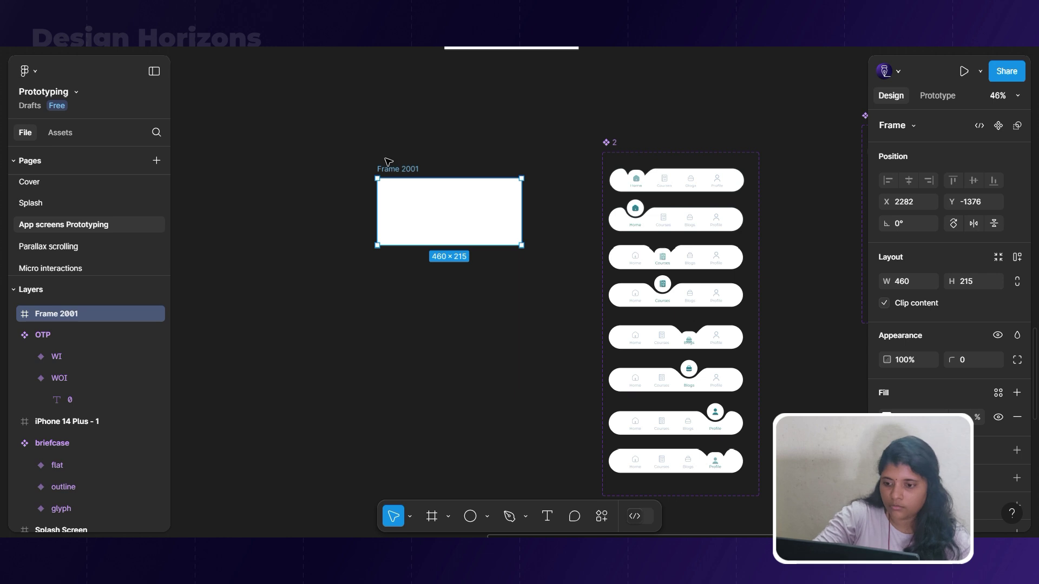
drag(409, 174, 405, 209)
click(675, 184)
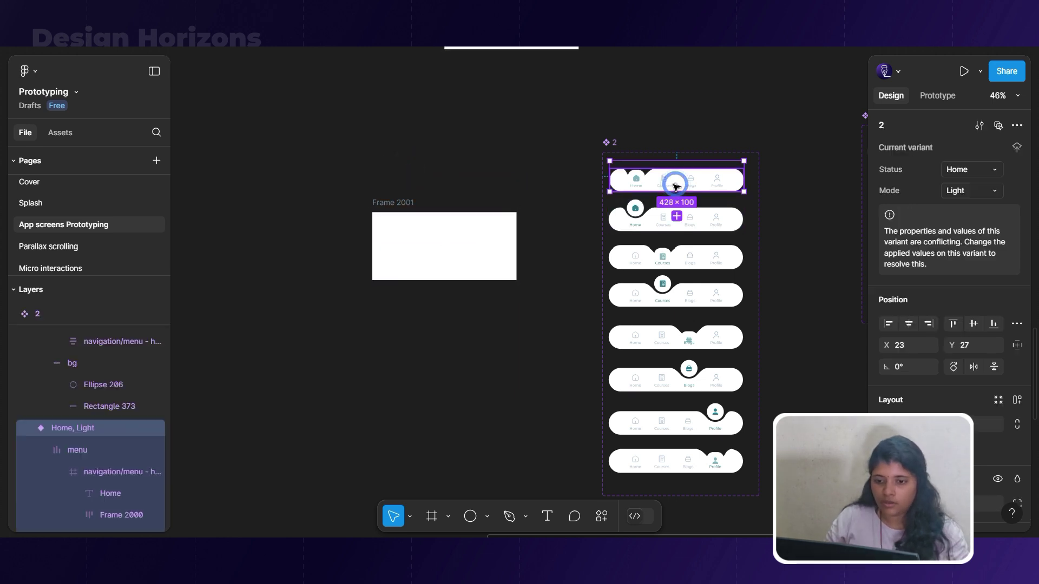
click(407, 201)
key(ctrl+v)
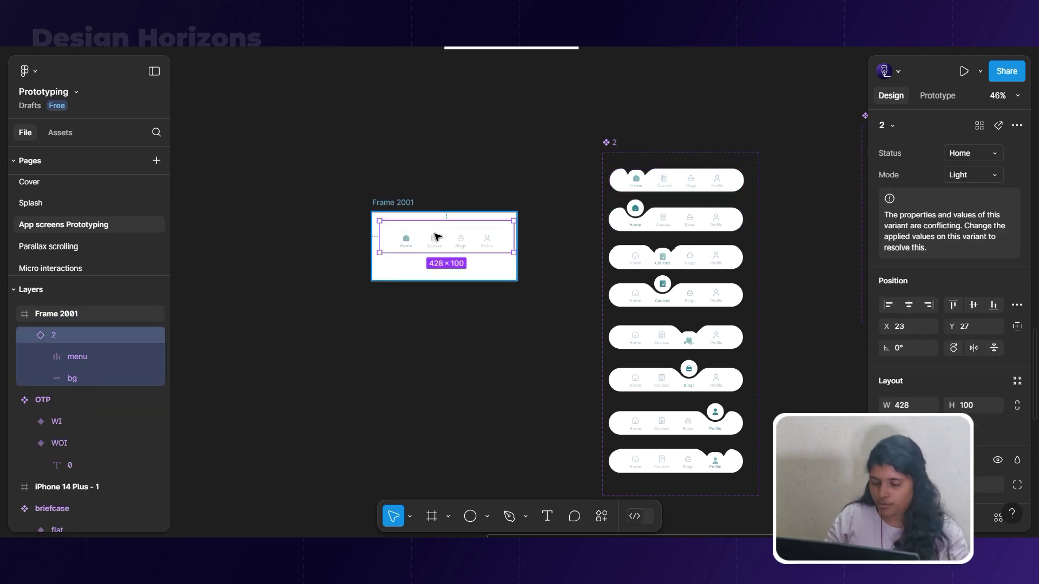
drag(432, 259, 436, 245)
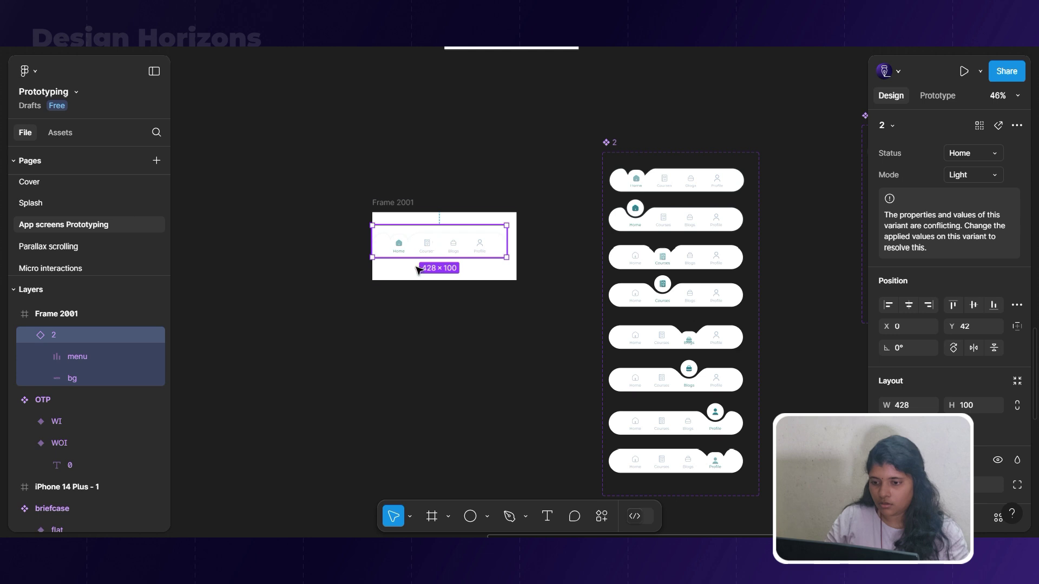
Replace the navbar copy with a fresh instance centred at X 20, Y 57.
scroll(417, 269, up, 5)
click(349, 164)
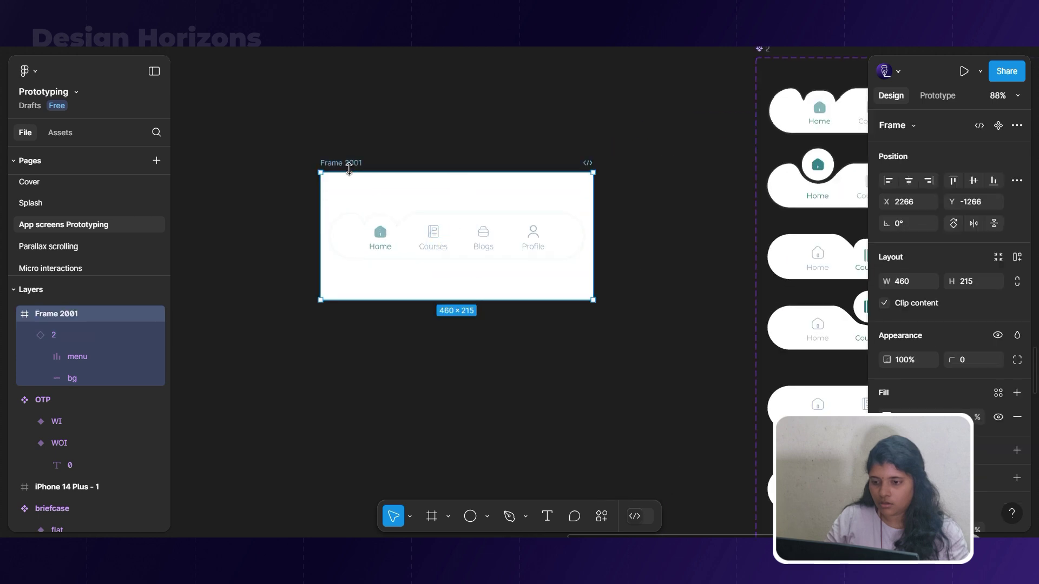
double_click(349, 172)
key(Delete)
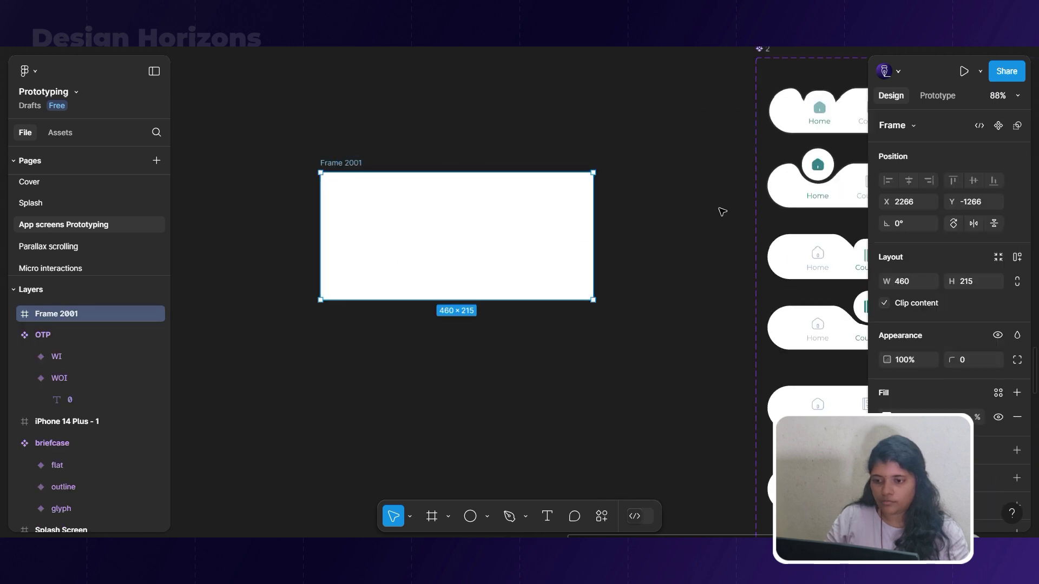
click(771, 195)
click(357, 164)
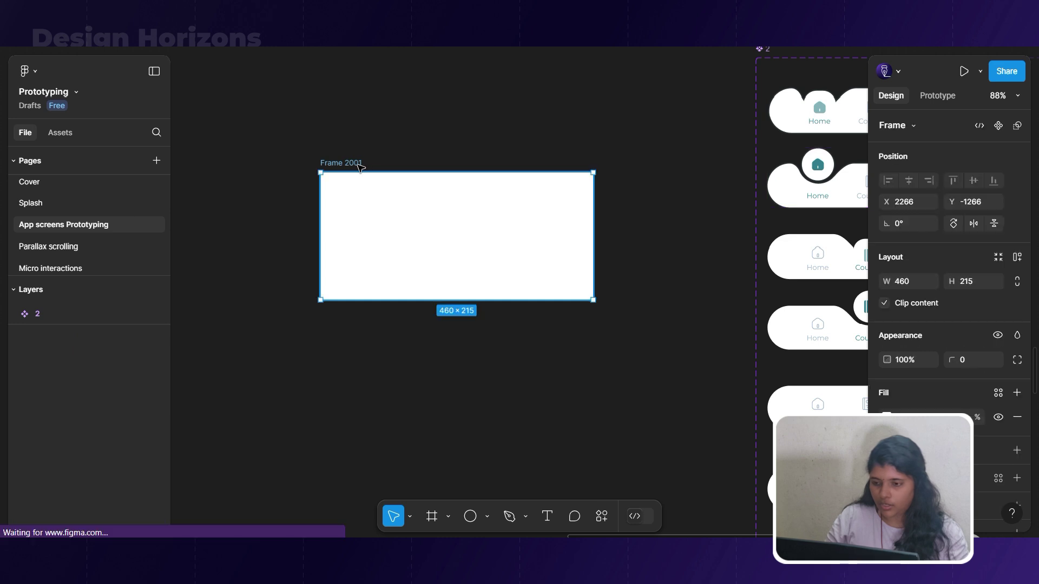
key(ctrl+v)
drag(437, 306, 439, 239)
Start changing Frame 2001's fill to a teal hue.
click(353, 163)
click(886, 416)
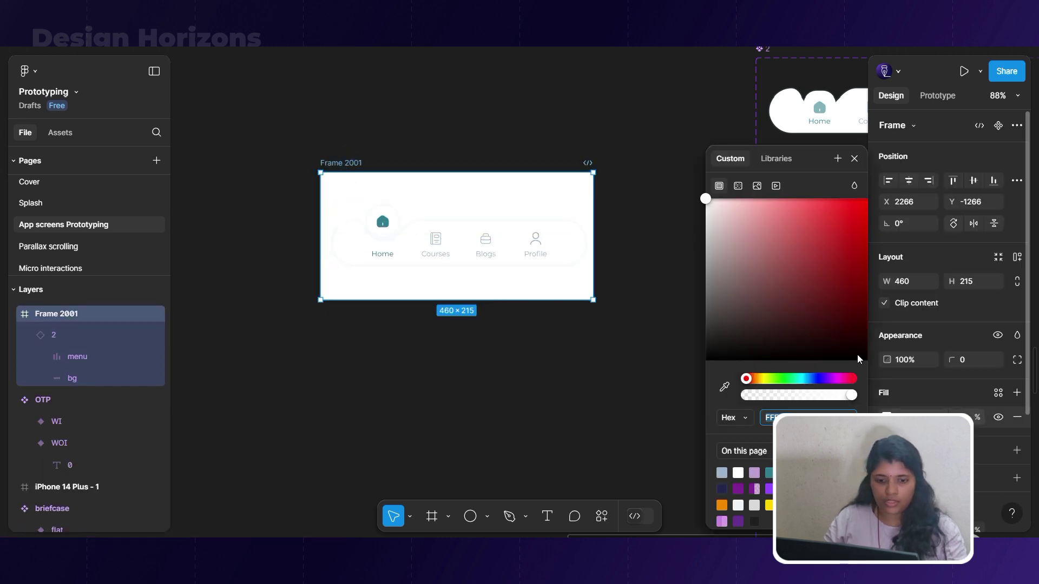
click(811, 378)
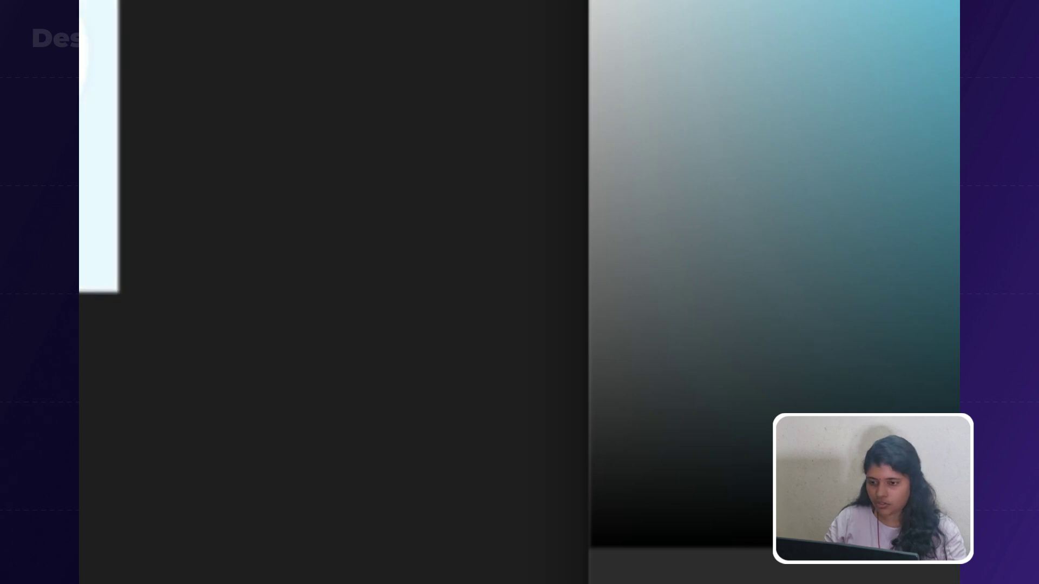
Apply the pale blue fill, then preview the prototype tapping Courses, Blogs, Profile and Home.
scroll(325, 217, up, 5)
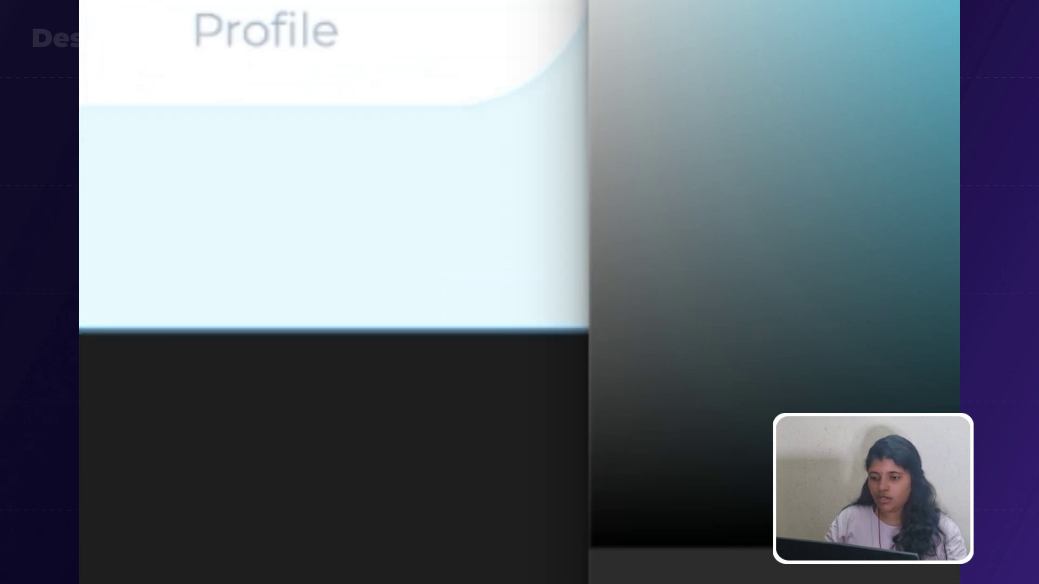
key(Escape)
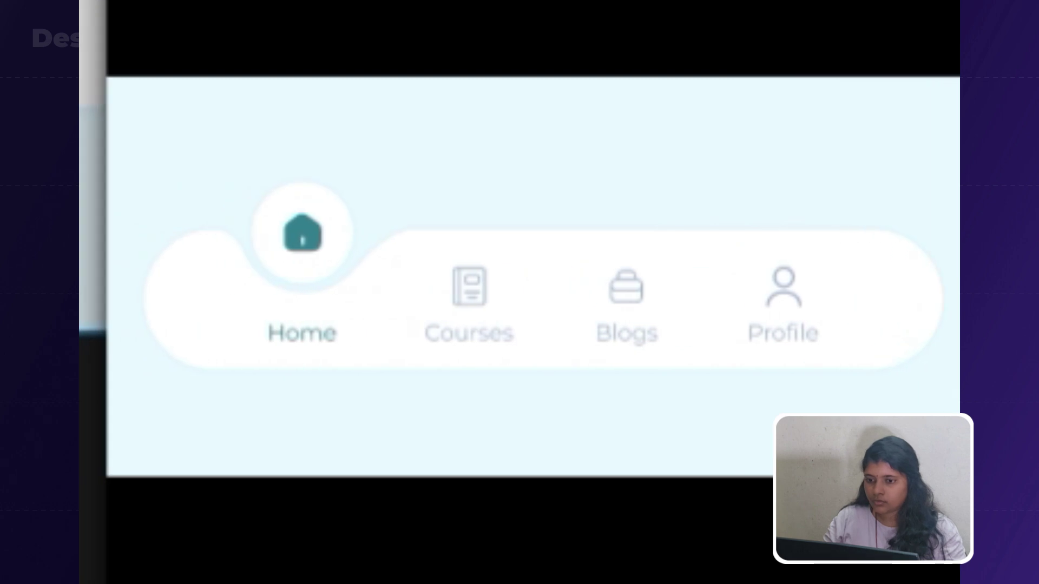
click(479, 295)
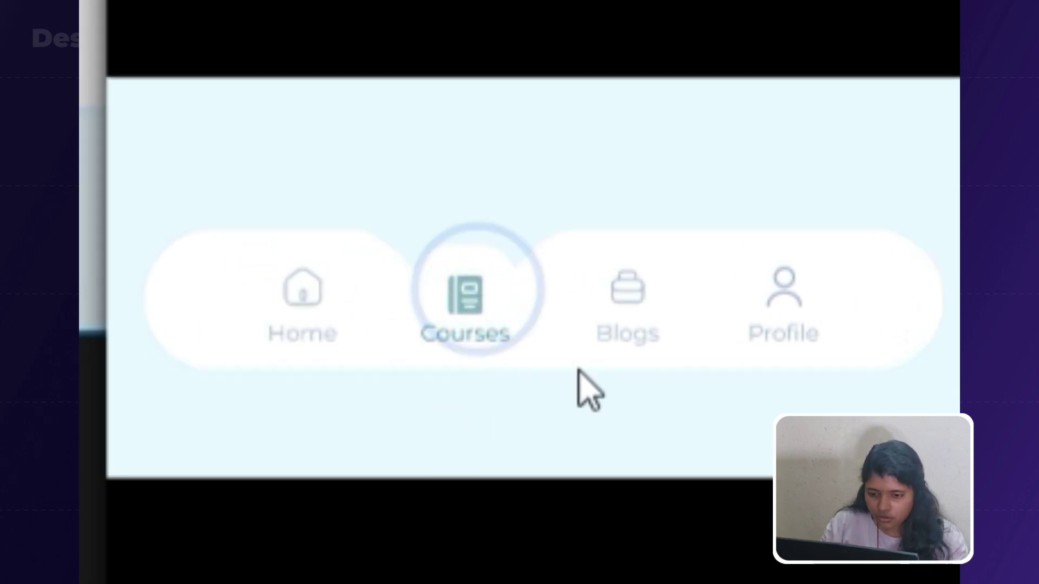
click(612, 313)
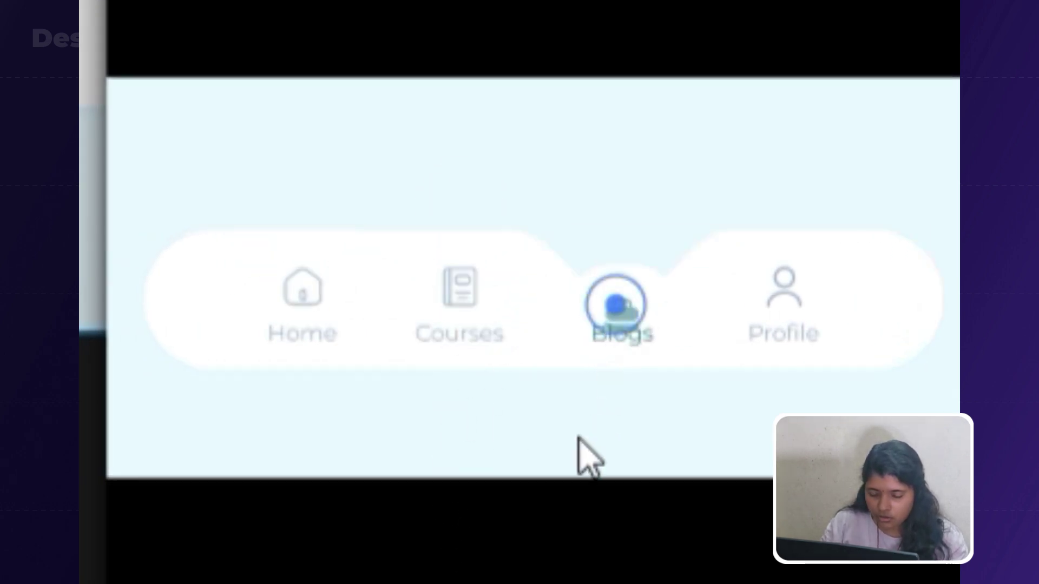
click(793, 303)
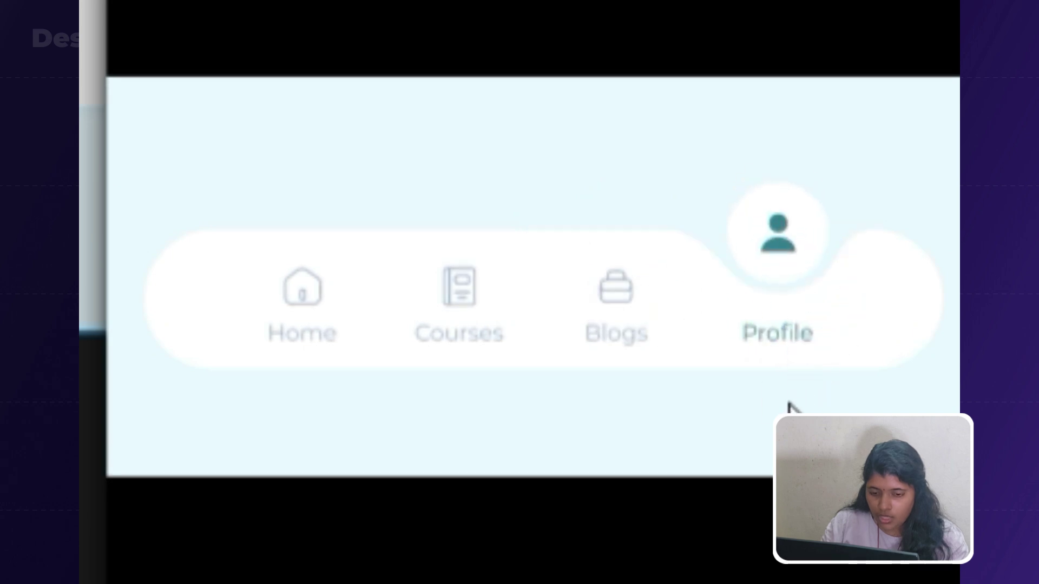
click(626, 319)
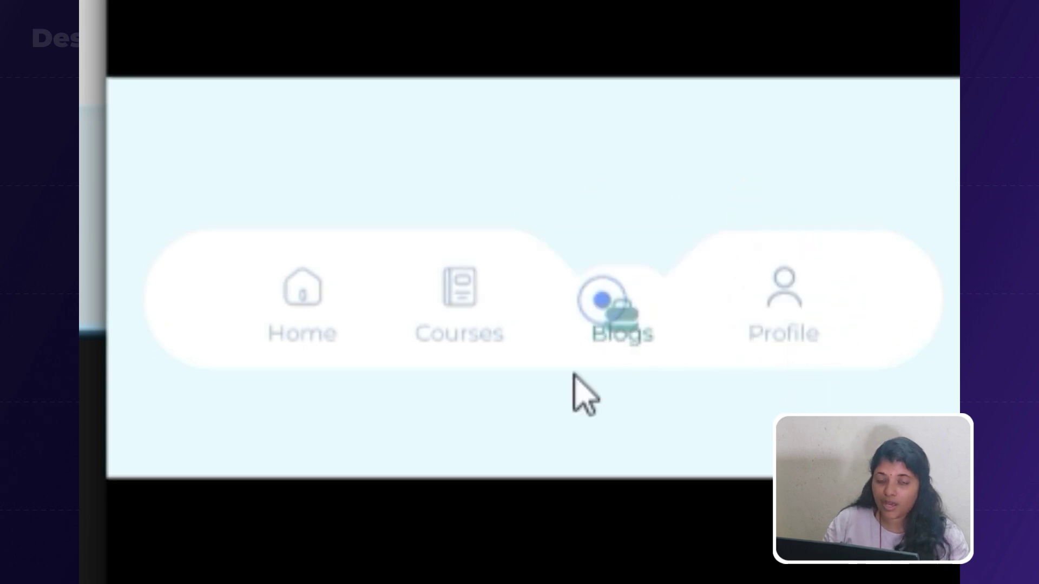
click(479, 306)
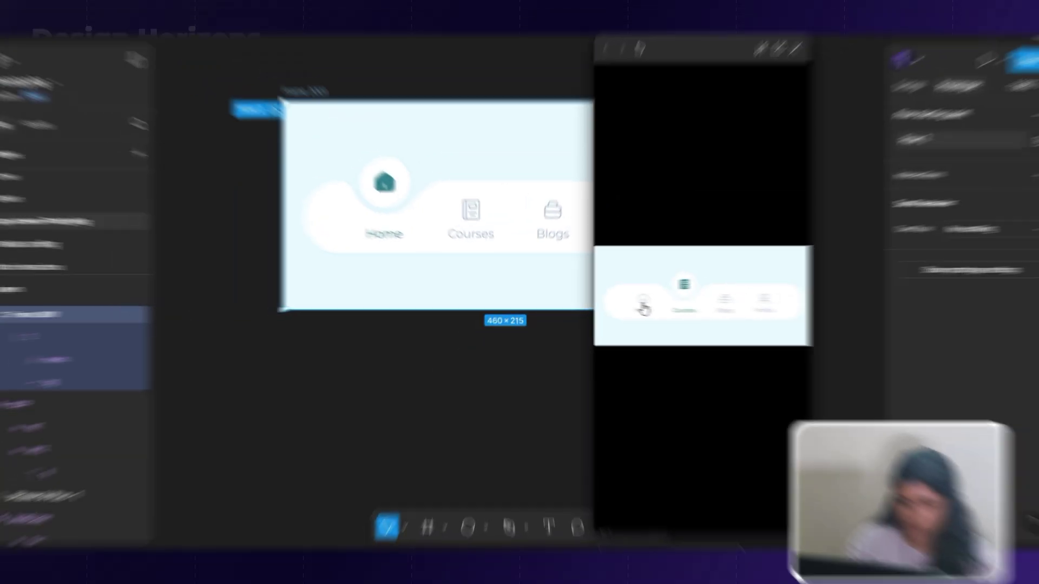
click(643, 302)
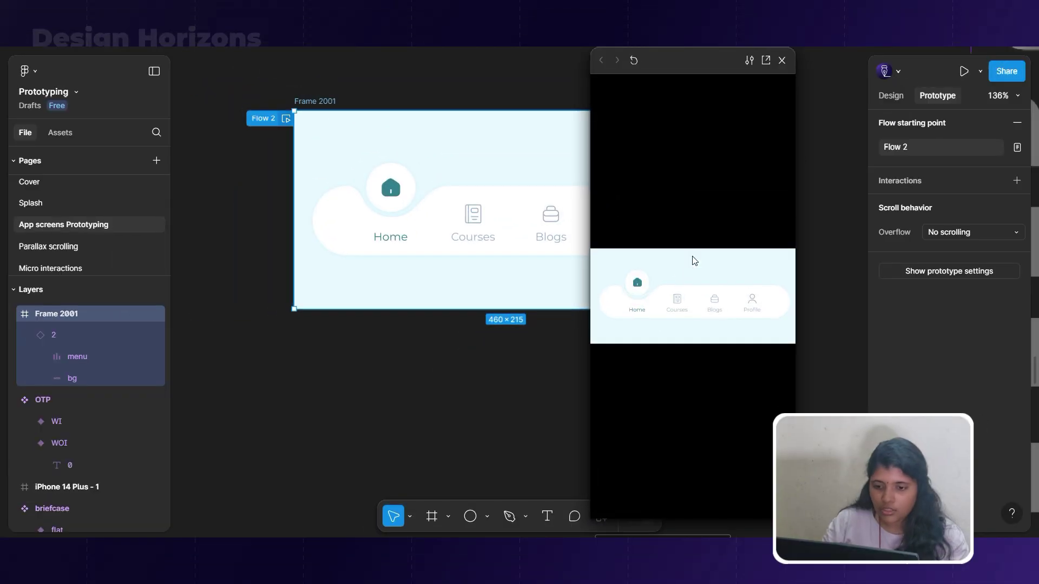
Close the preview and set the Home variant's after-delay to 100ms.
click(782, 60)
scroll(541, 184, down, 5)
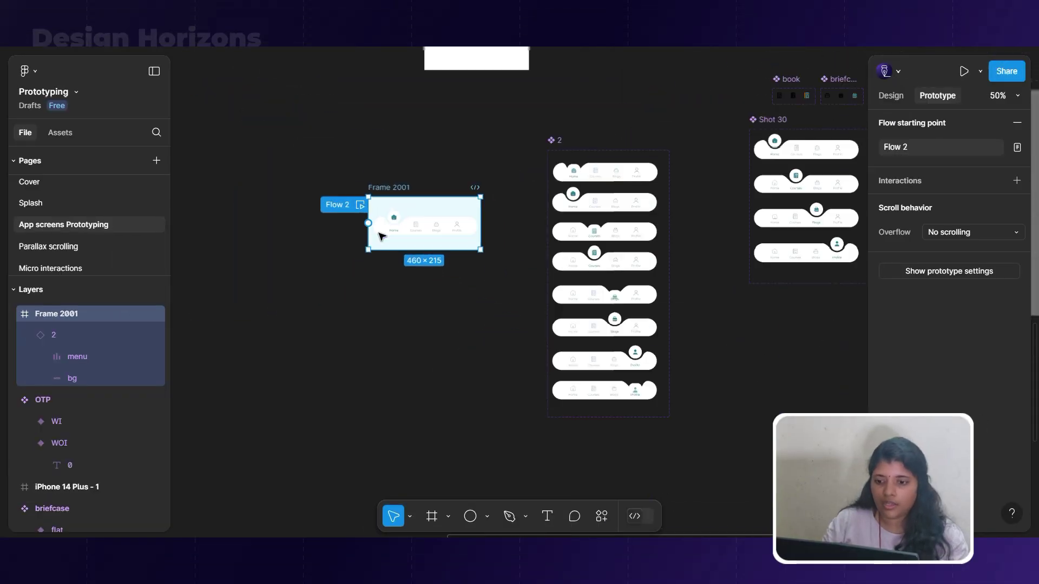
scroll(567, 160, up, 10)
click(555, 238)
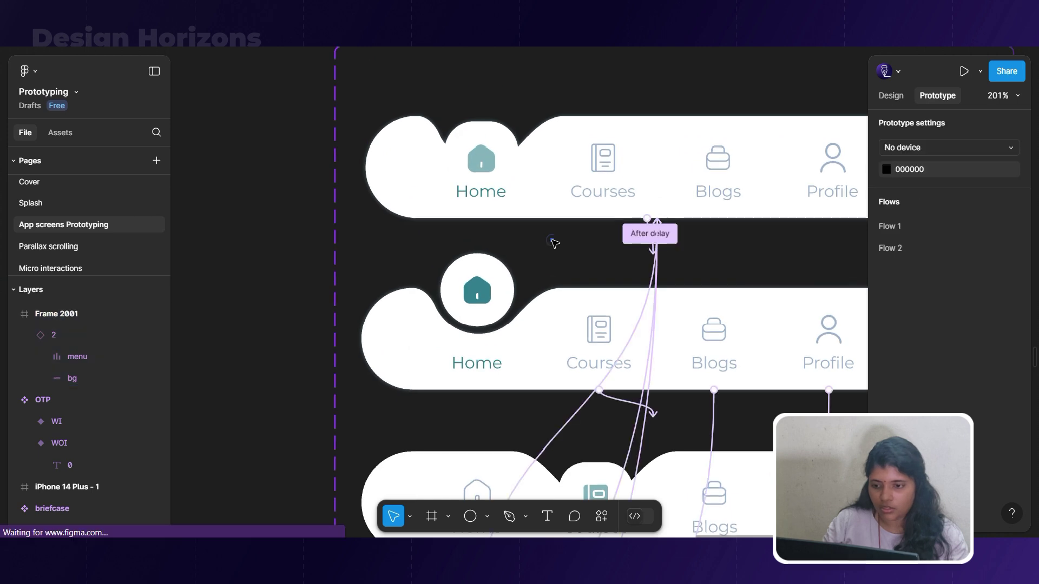
click(642, 237)
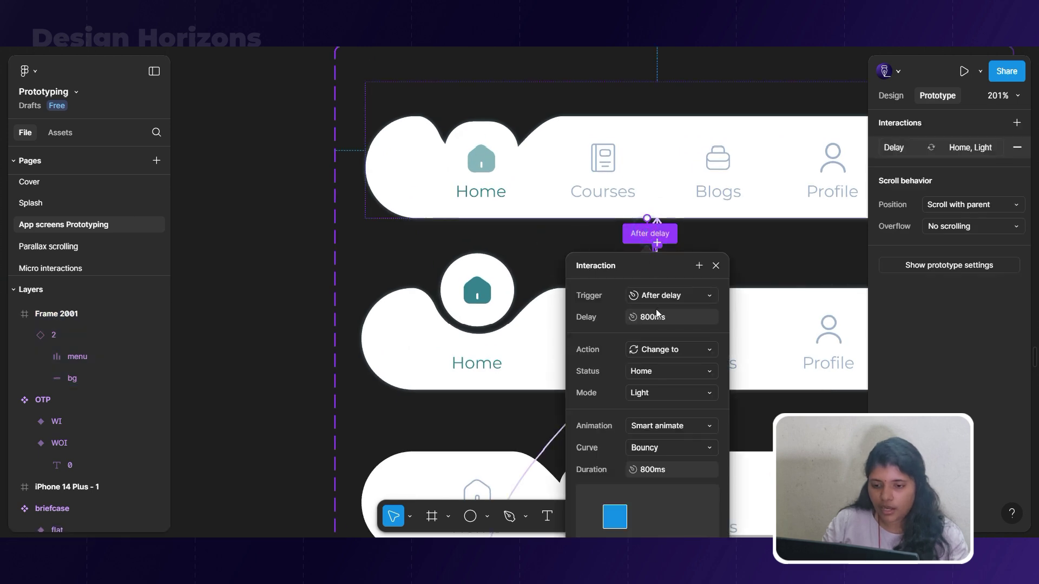
text(100)
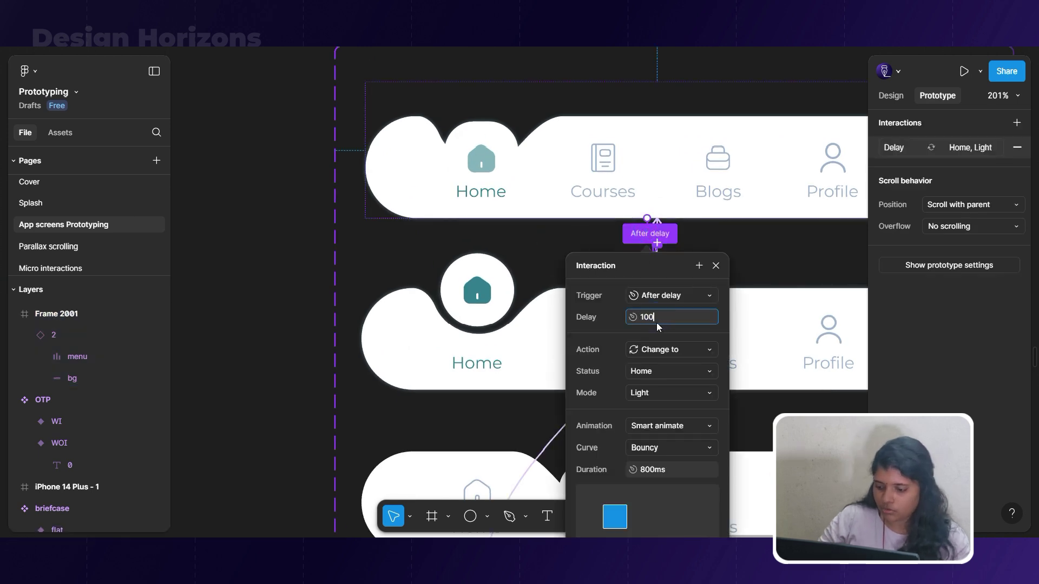
key(Return)
Preview the nav bar flow and test the Courses tab animation.
scroll(758, 216, down, 8)
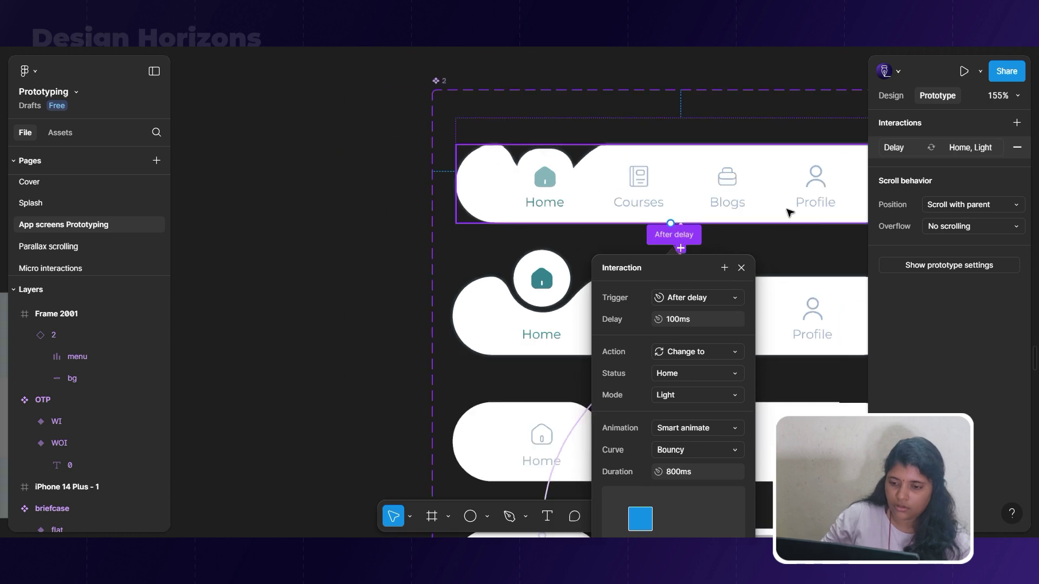
click(301, 253)
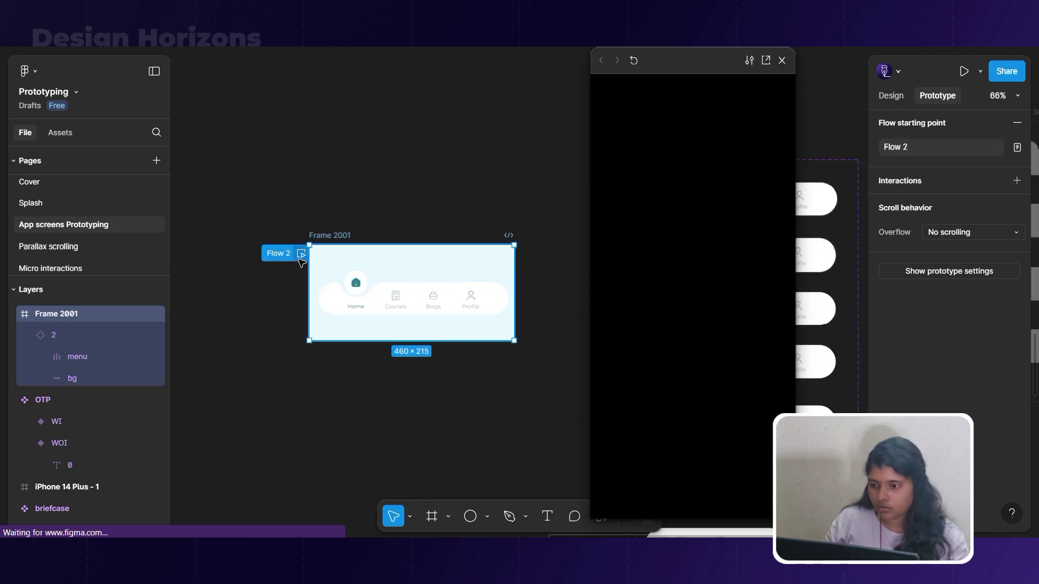
click(671, 307)
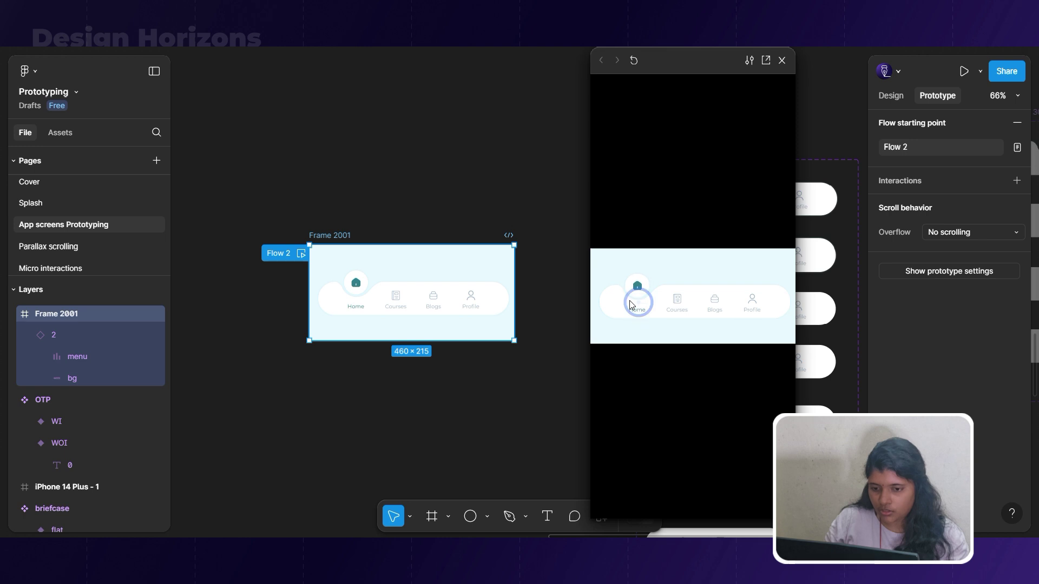
click(782, 60)
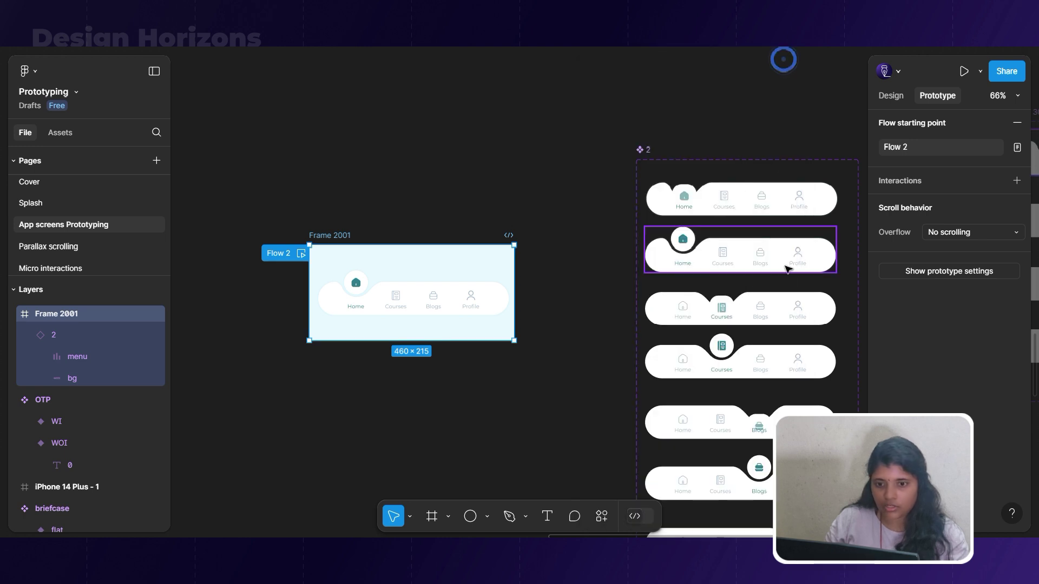
Change the Courses-raised variant's interaction delay from 800ms to 100ms.
scroll(790, 279, up, 4)
click(677, 289)
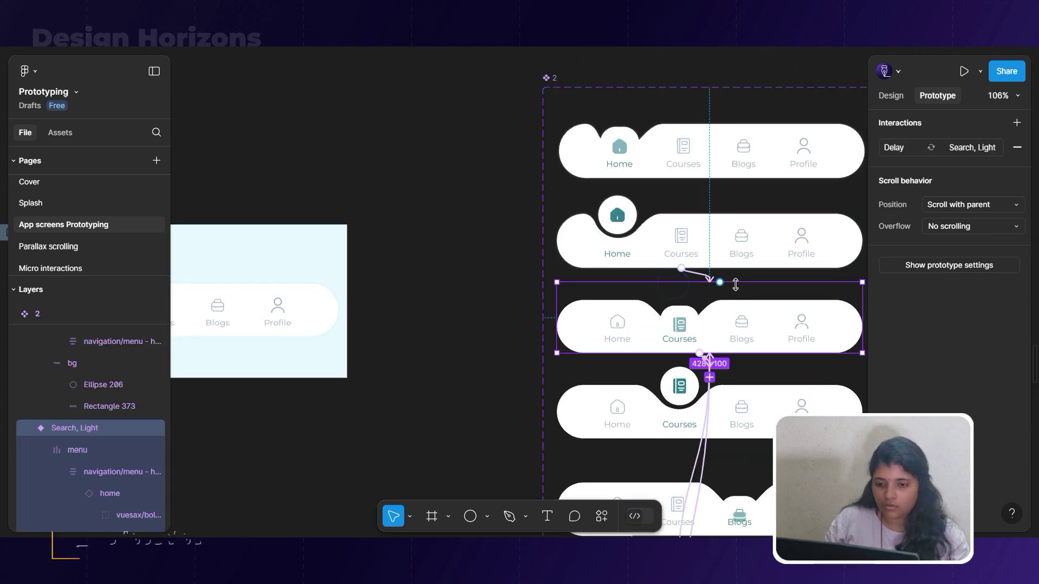
scroll(720, 295, up, 3)
scroll(635, 303, down, 1)
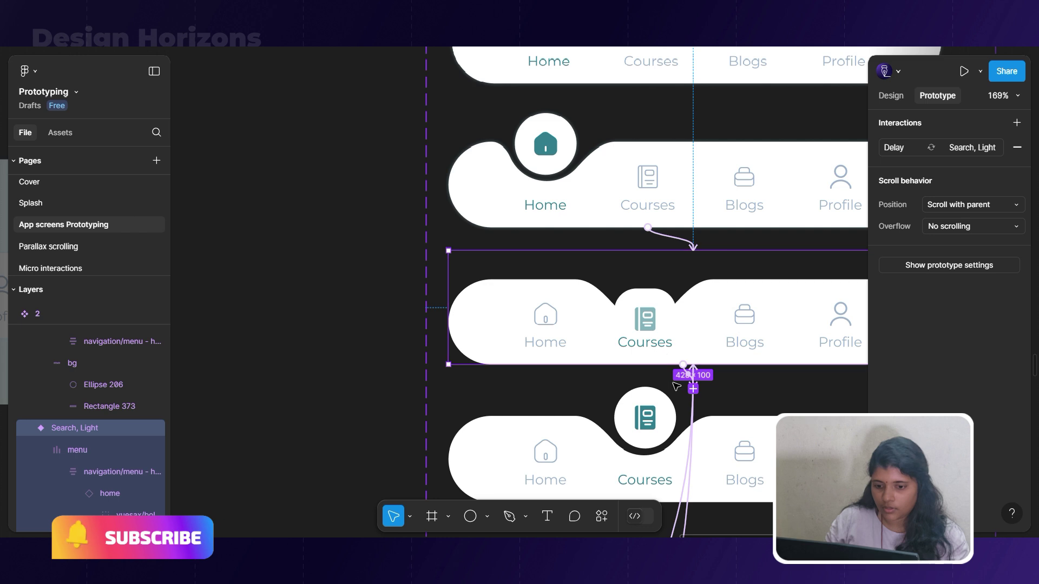
scroll(590, 343, down, 5)
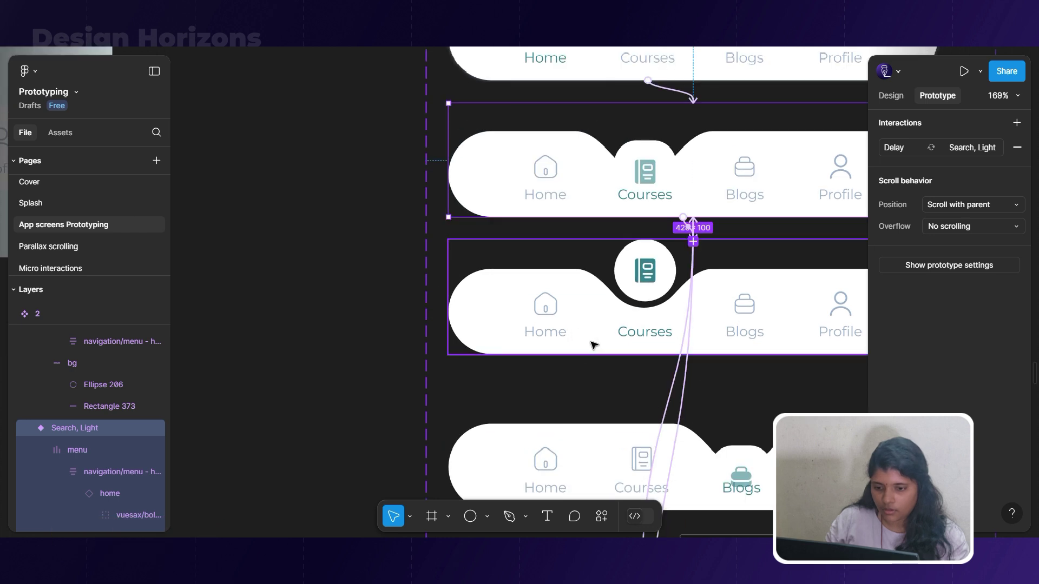
click(691, 230)
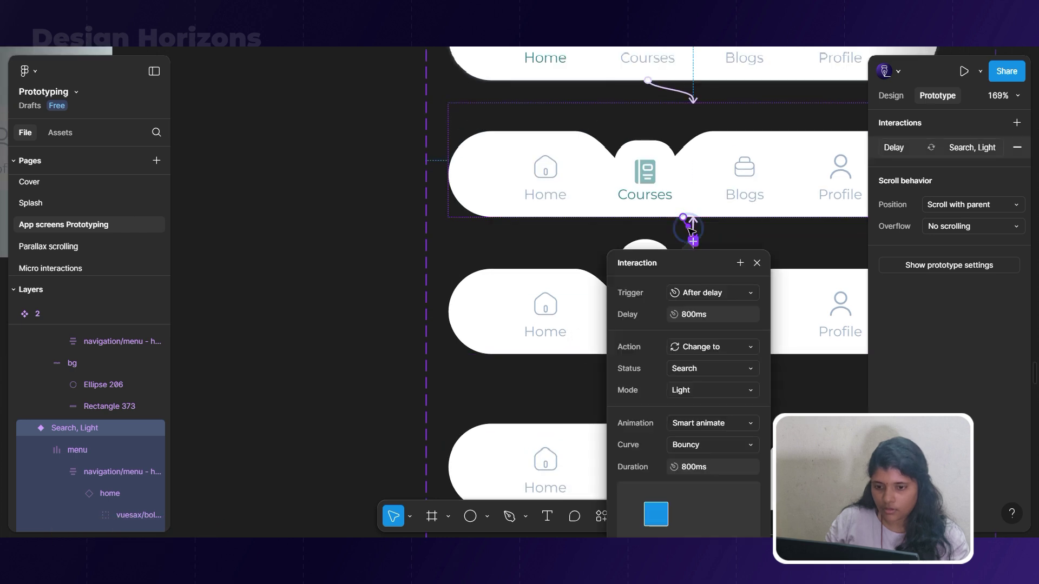
click(692, 314)
text(1)
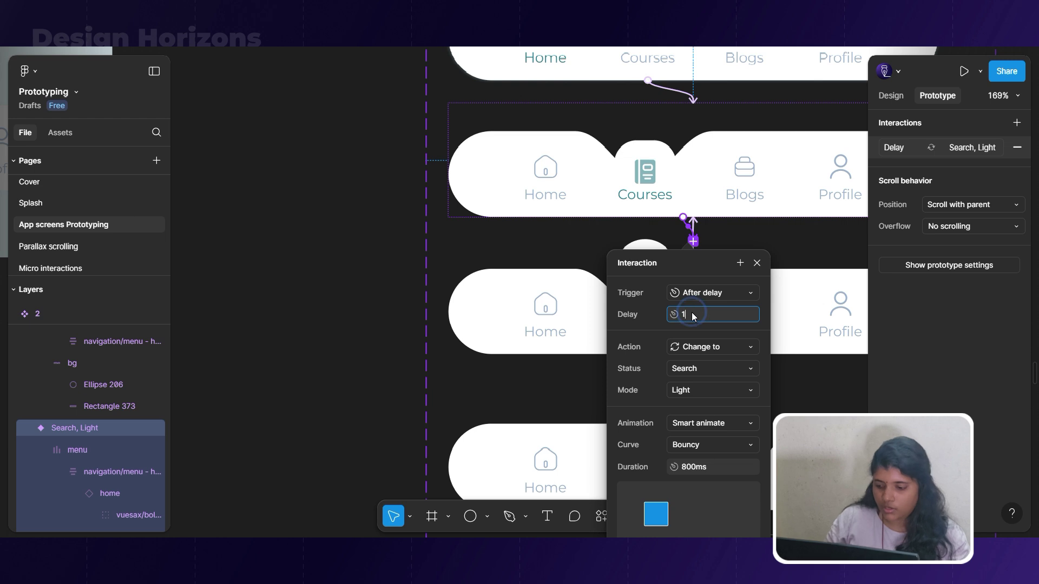
text(00)
click(555, 352)
Confirm a 100ms delay on the Blogs-raised variant's after-delay interaction.
scroll(487, 293, down, 7)
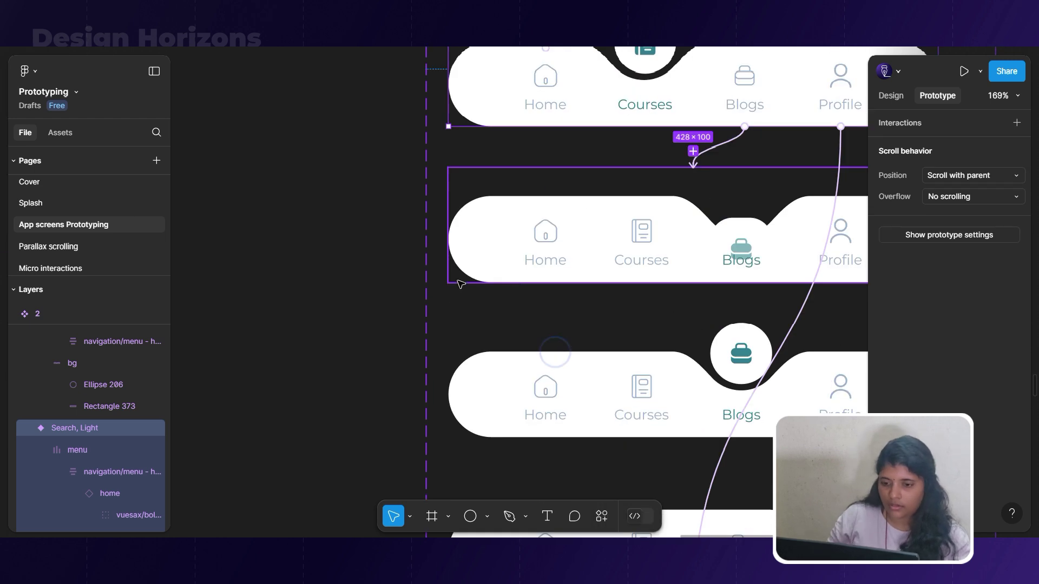
scroll(461, 284, down, 4)
click(601, 274)
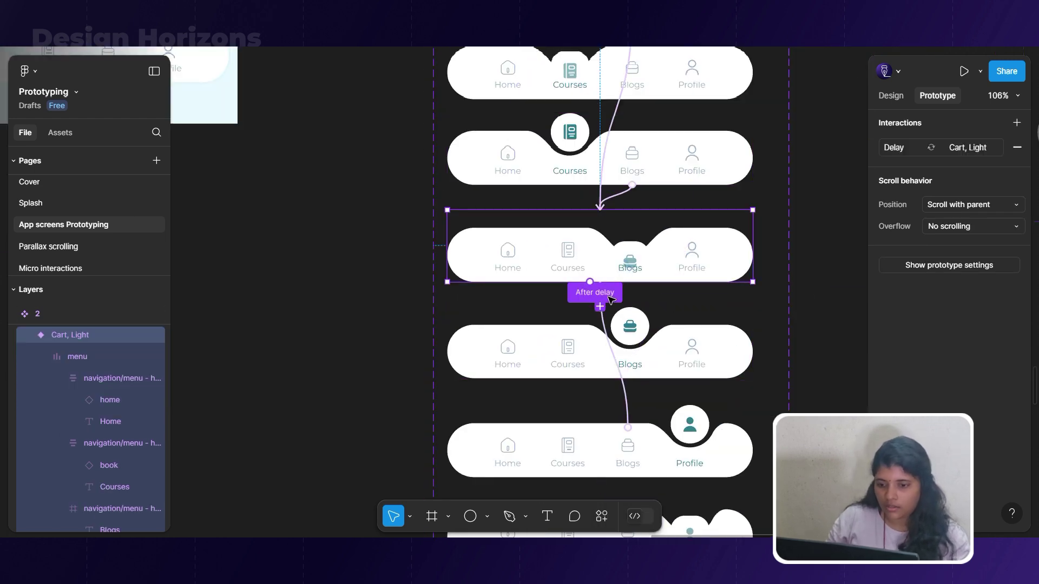
click(609, 295)
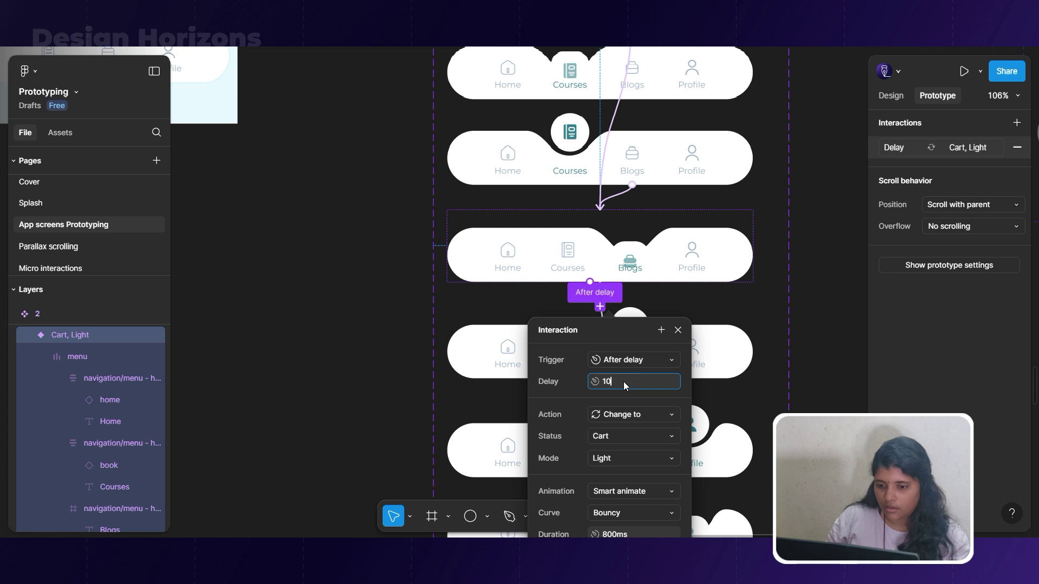
key(Return)
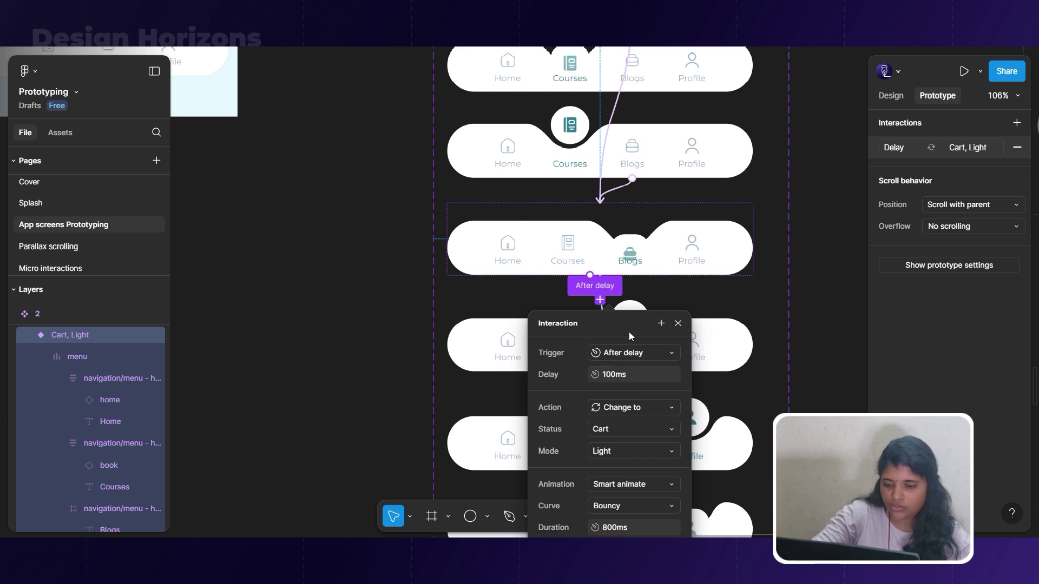
Replace the Profile-raised variant's 800ms delay with 100ms.
scroll(650, 328, down, 5)
click(714, 308)
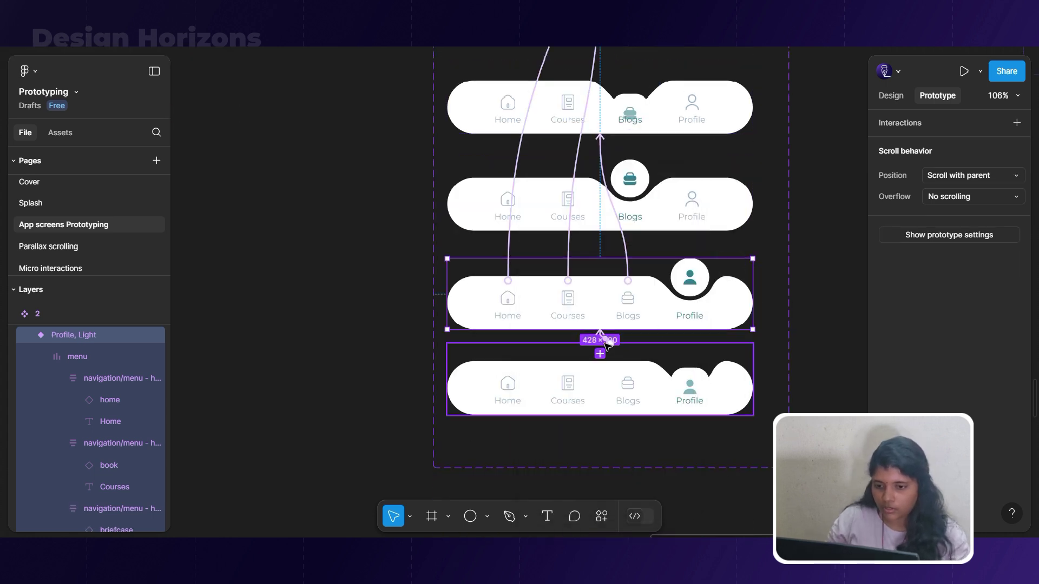
click(604, 340)
click(626, 421)
text(100)
key(Return)
In the preview, tap Courses, Blogs, Profile and Home back and forth to check the animations.
click(359, 379)
scroll(357, 374, down, 10)
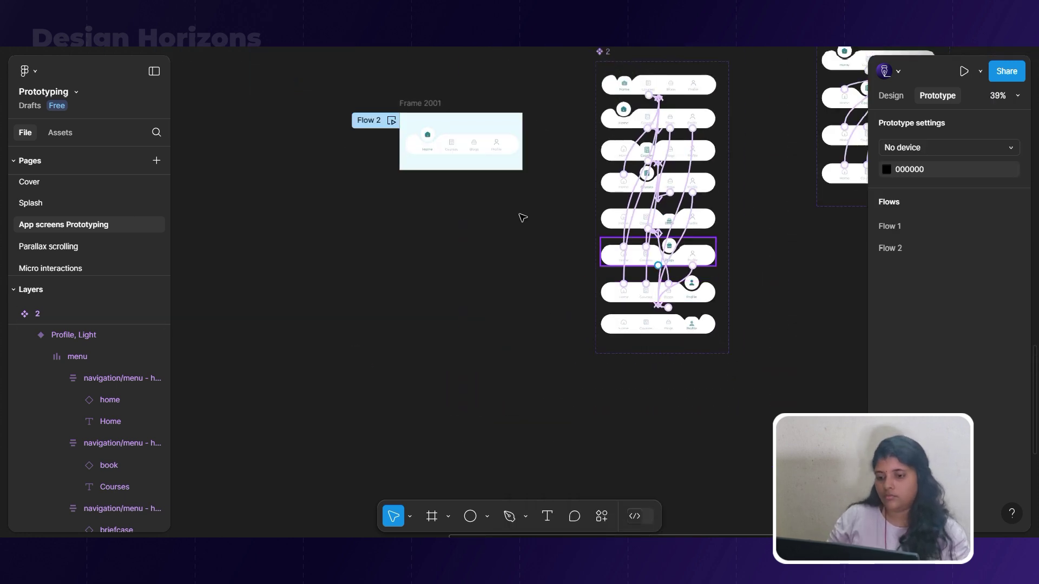
scroll(405, 253, up, 10)
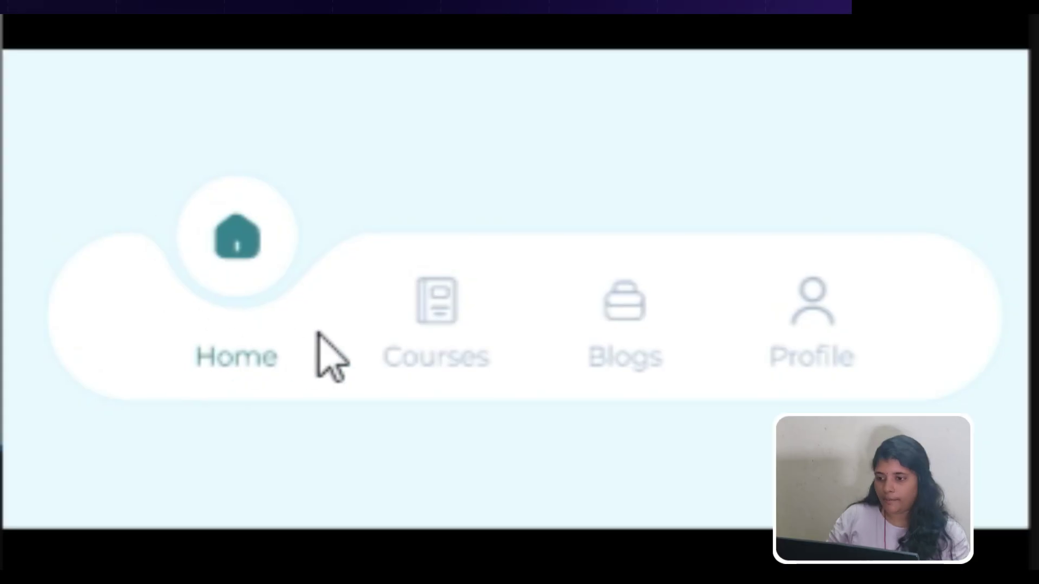
click(476, 265)
click(650, 313)
click(877, 314)
click(605, 325)
click(460, 317)
click(241, 316)
click(436, 332)
click(613, 339)
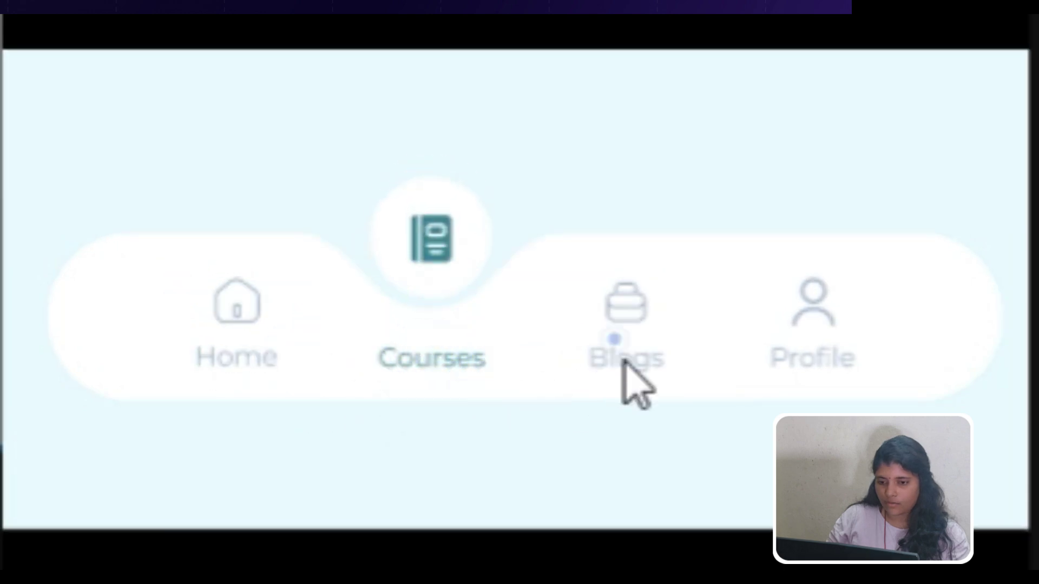
click(802, 338)
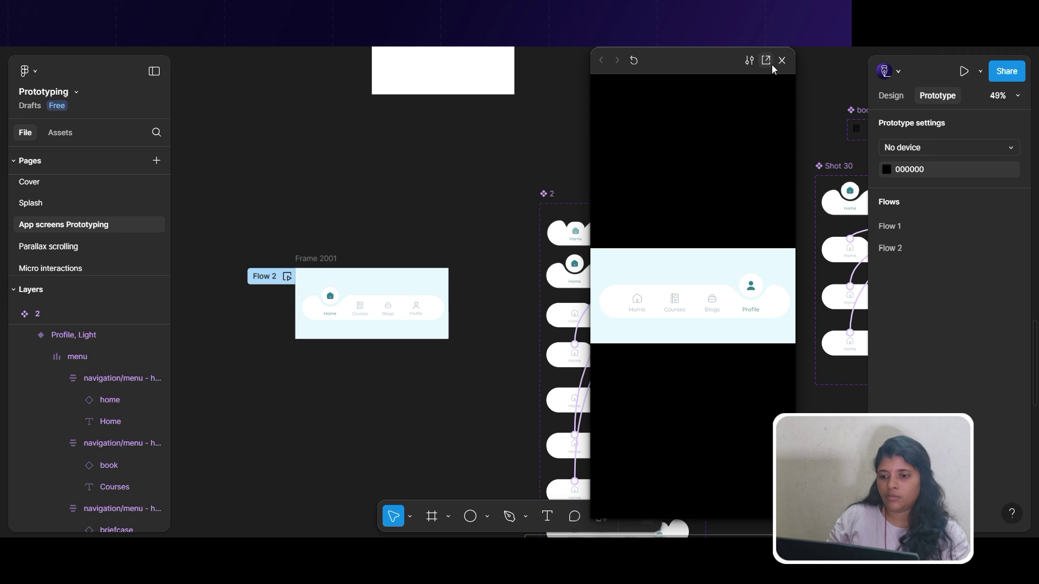
Exit the preview and select the Home-active nav variant for reuse.
click(782, 60)
click(567, 284)
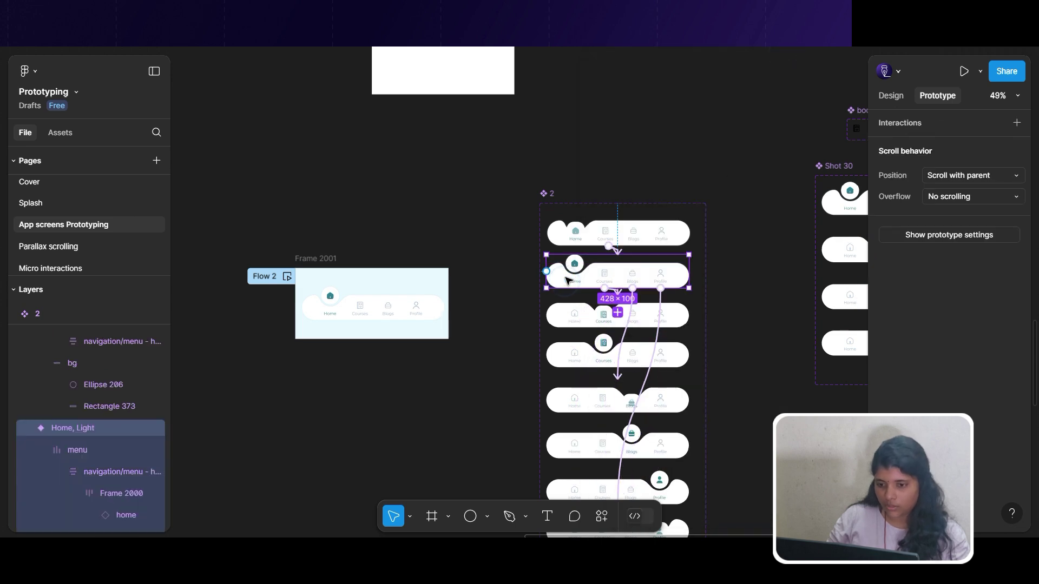
scroll(498, 304, down, 5)
scroll(610, 184, up, 10)
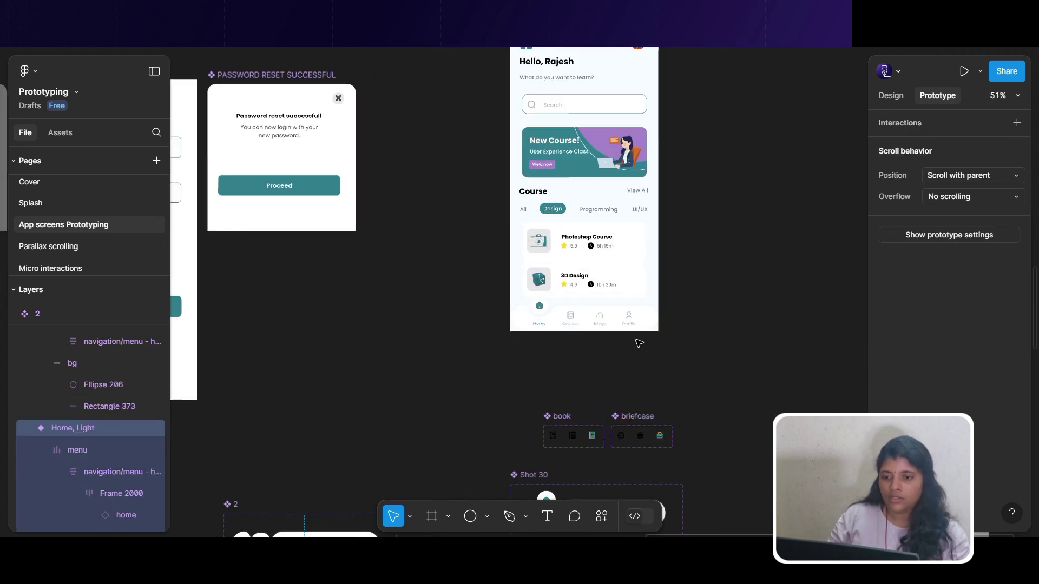
Swap the home page's old bottom nav bar for the nav component instance.
click(613, 306)
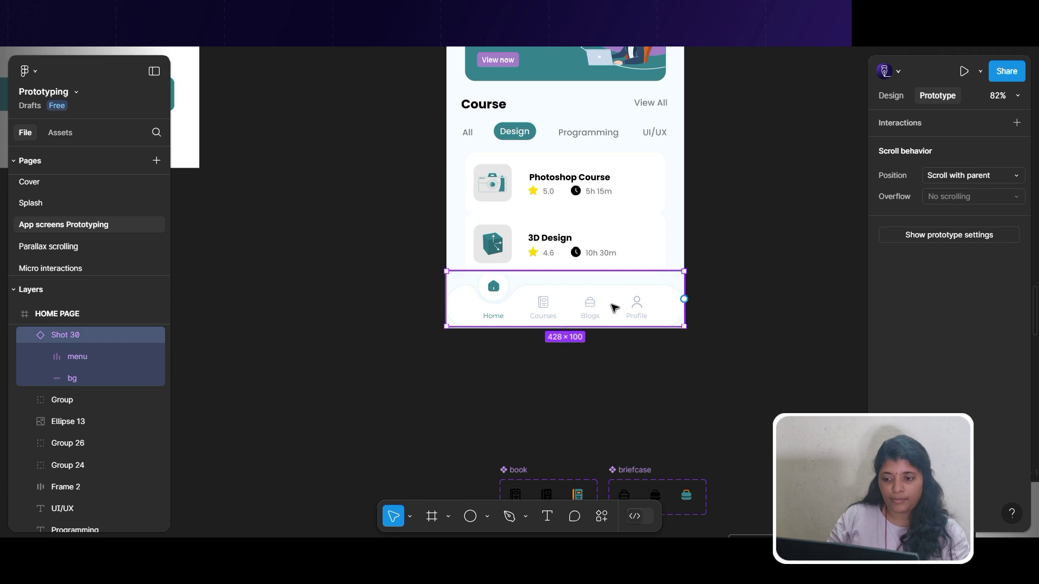
key(ctrl+shift+r)
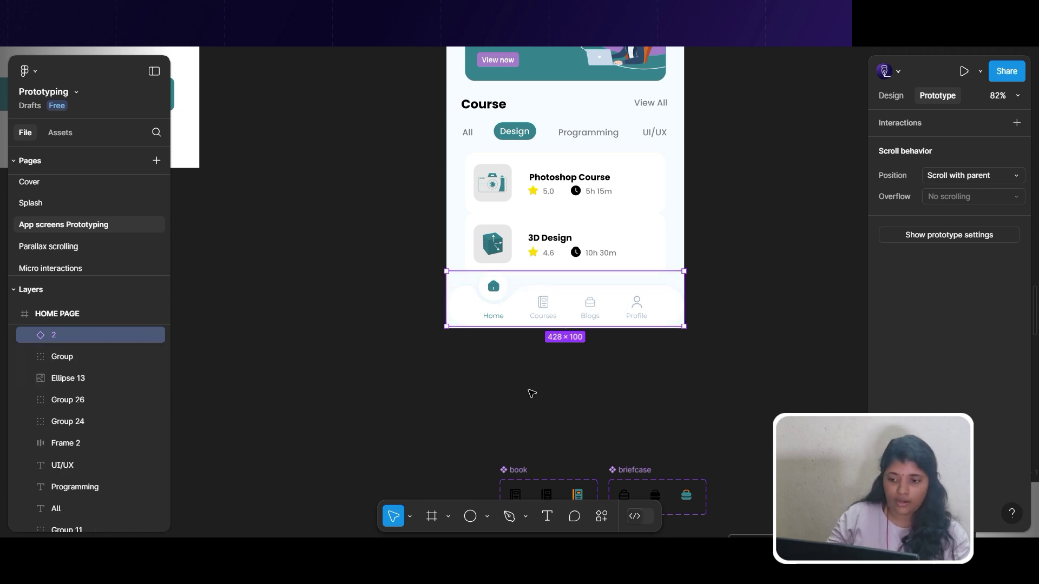
scroll(478, 341, down, 10)
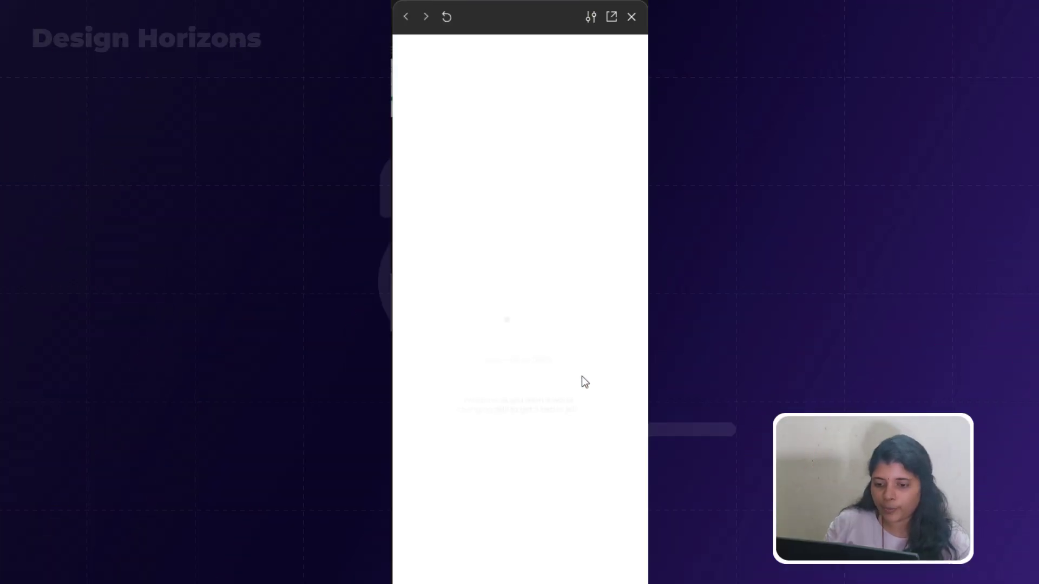
Go through three onboarding slides, log in, submit the code, then switch bottom nav tabs.
click(586, 529)
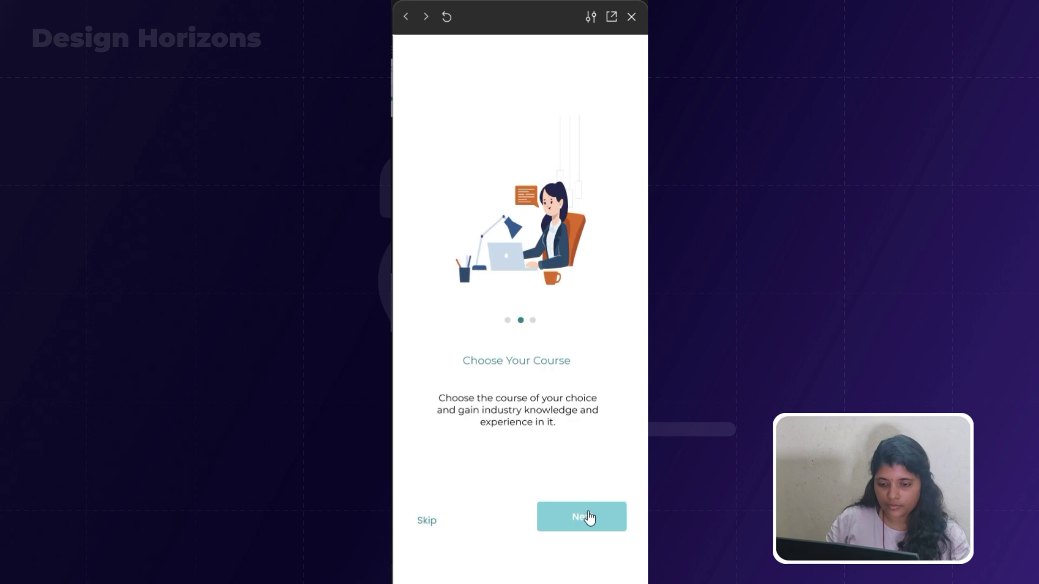
click(589, 517)
click(587, 521)
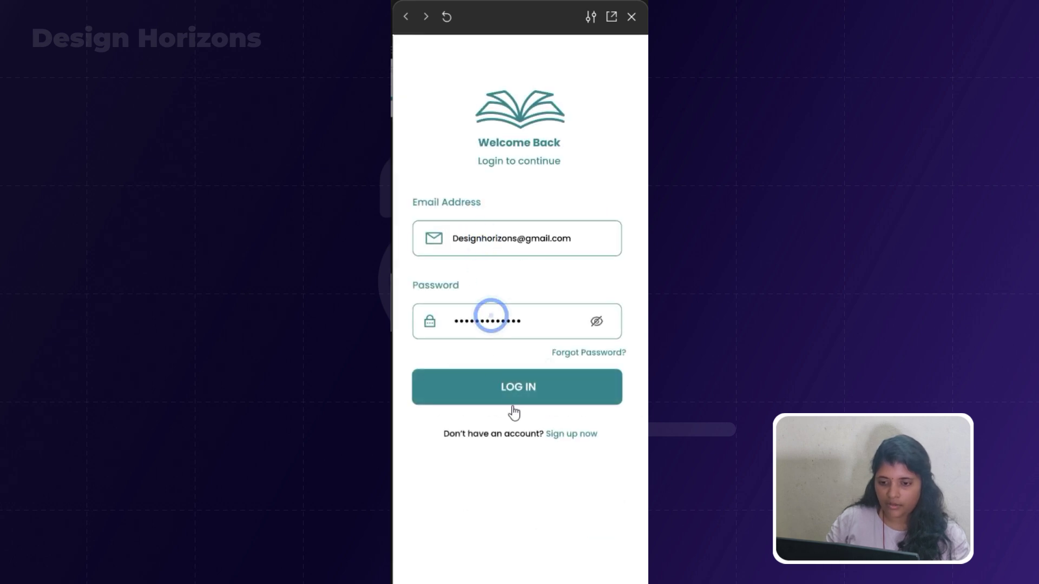
click(517, 382)
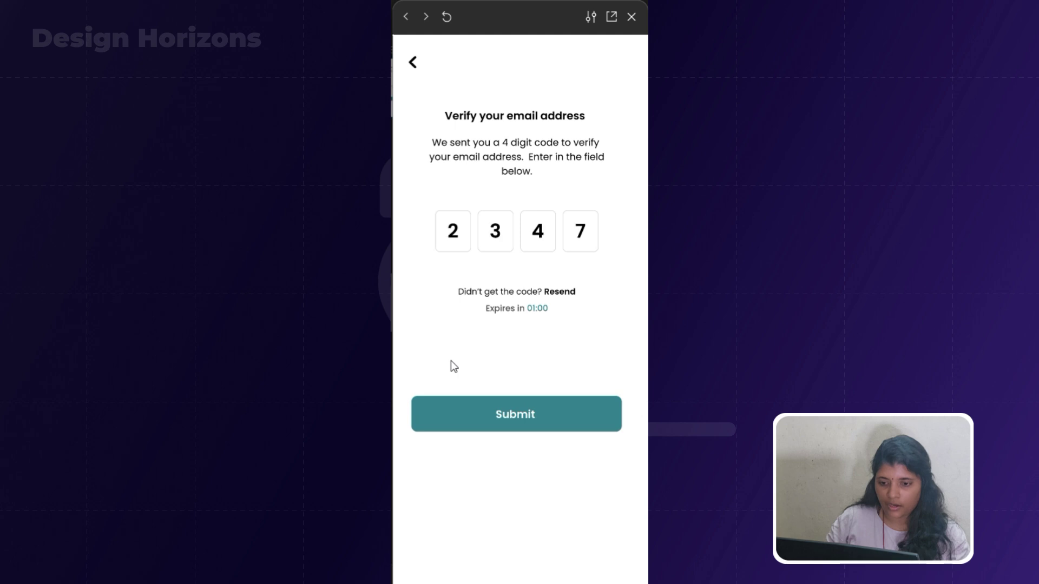
click(523, 419)
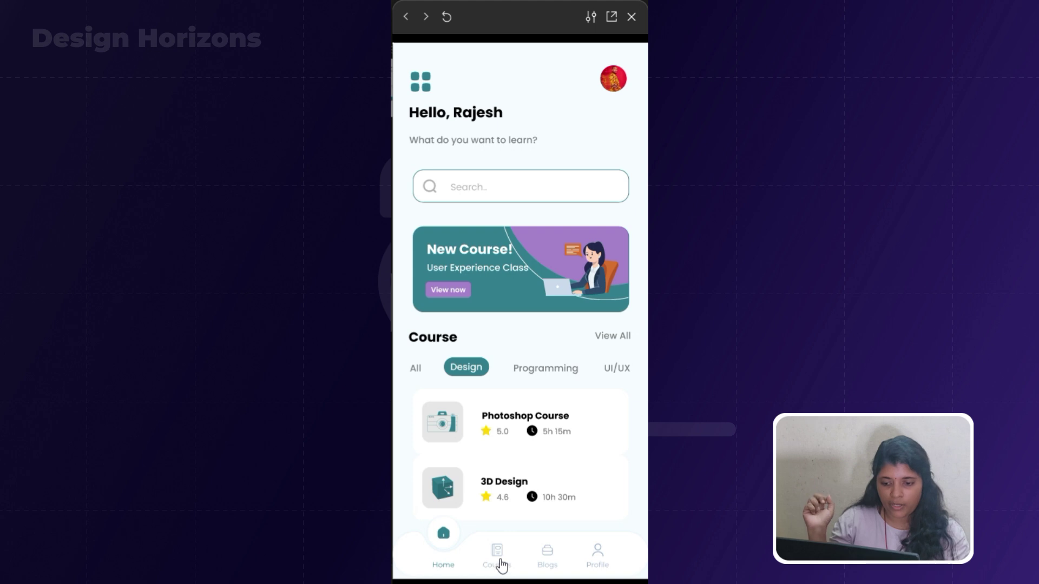
click(560, 557)
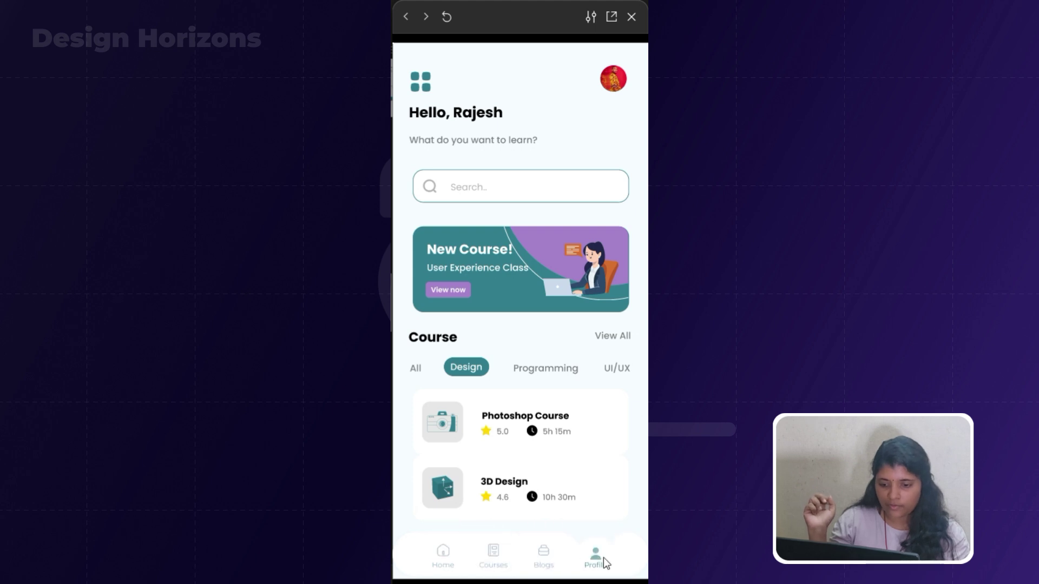
click(541, 566)
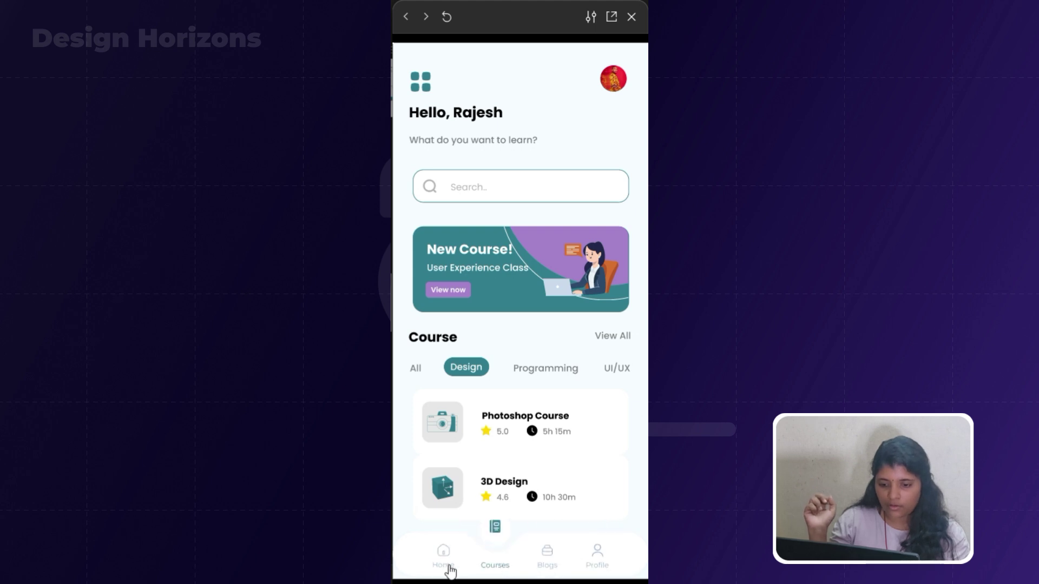